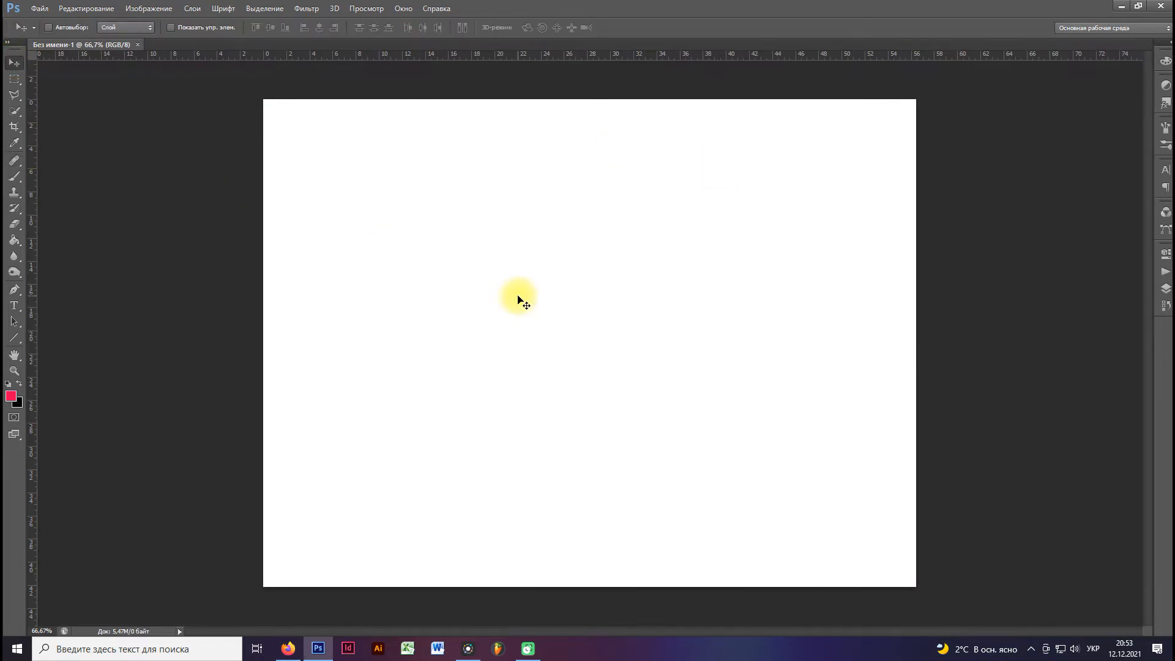
Paste the scanned old photo of the couple into the blank document as a new layer.
key("ctrl+v")
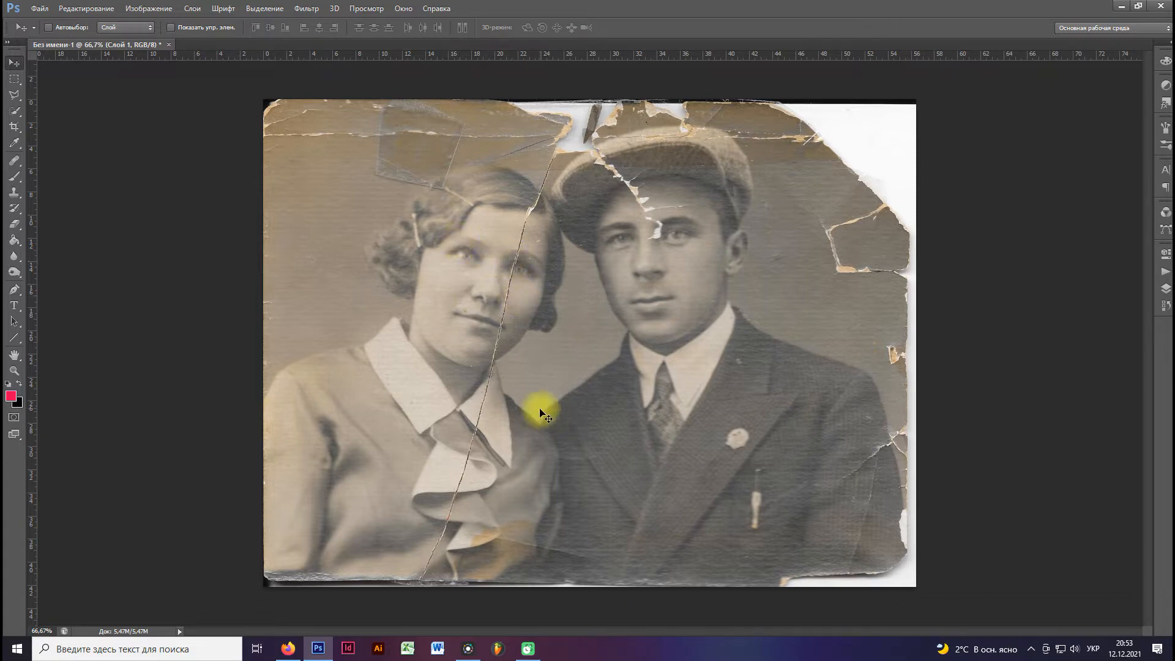
left_click(1159, 292)
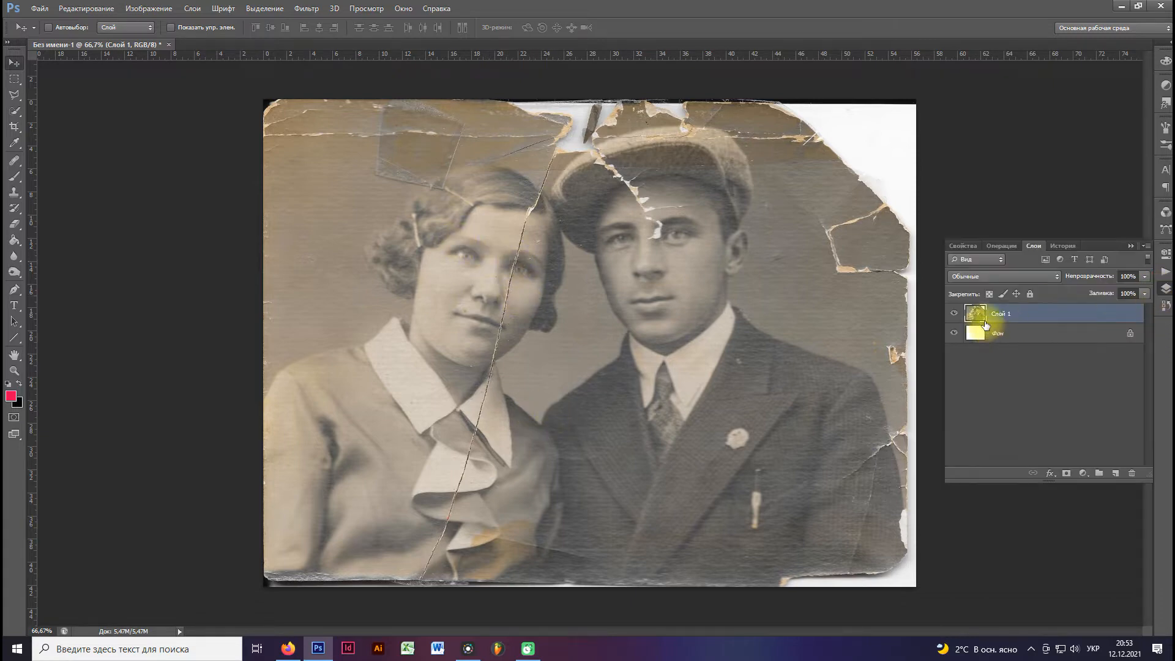
left_click(1130, 246)
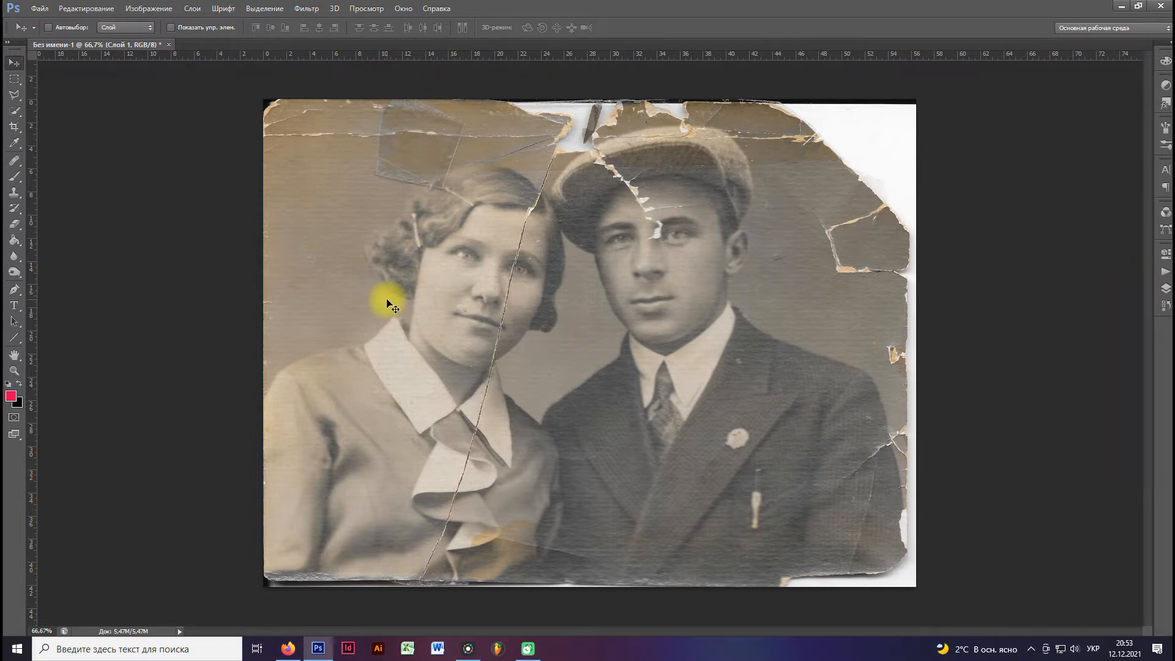
Convert the photo to monochrome with the Black & White adjustment using its default preset.
left_click(154, 7)
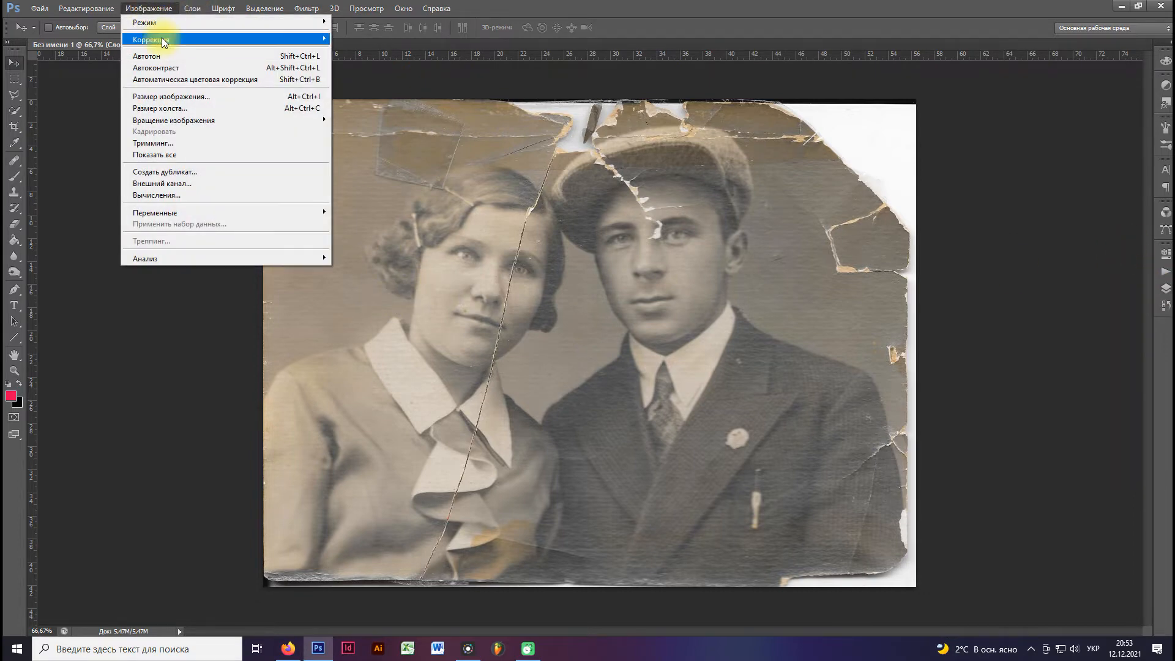
mouse_move(160, 38)
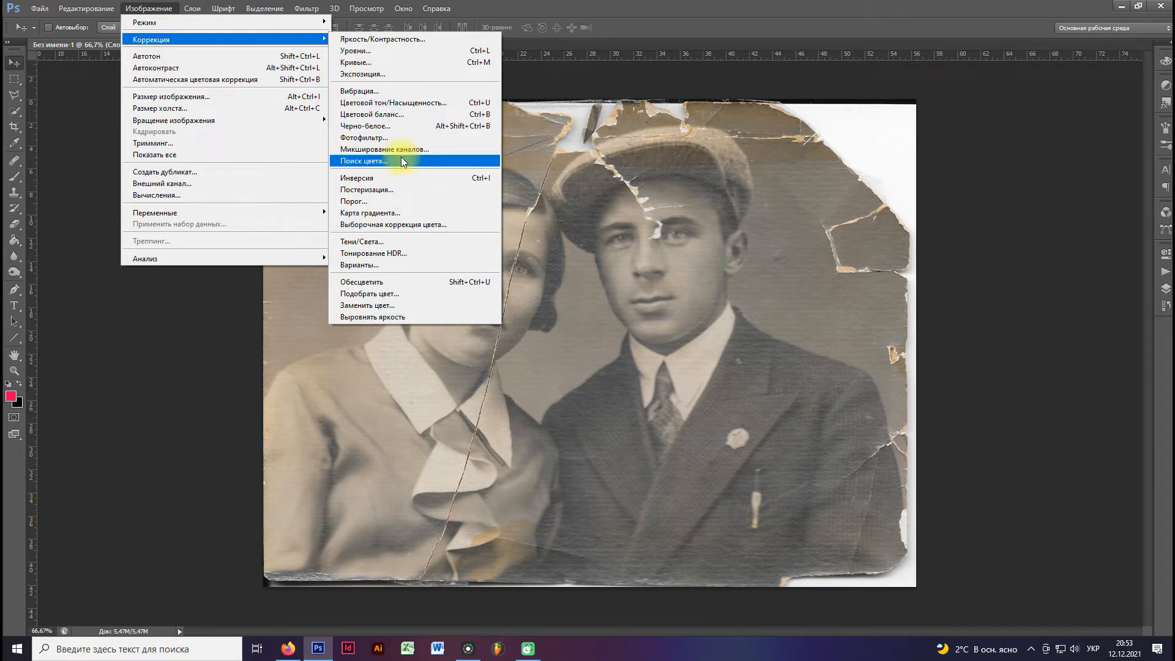
left_click(376, 127)
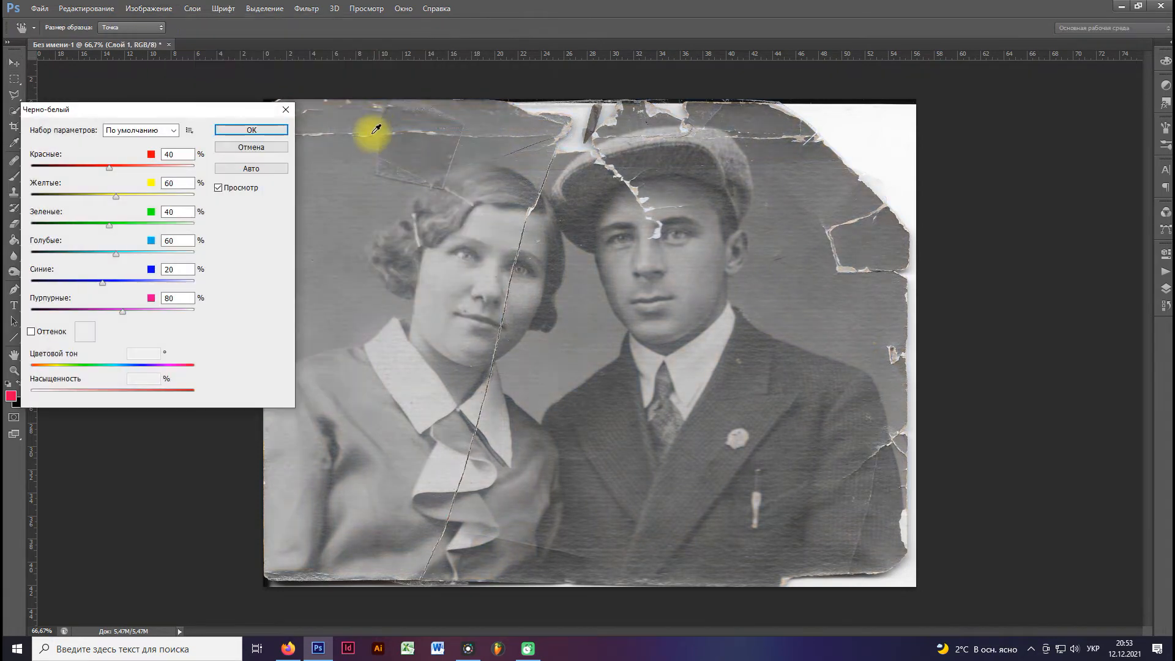
left_click(242, 130)
Raise the photo's contrast to about 43 with the Brightness/Contrast adjustment.
left_click(157, 15)
mouse_move(306, 36)
left_click(367, 38)
left_click_drag(200, 208, 216, 209)
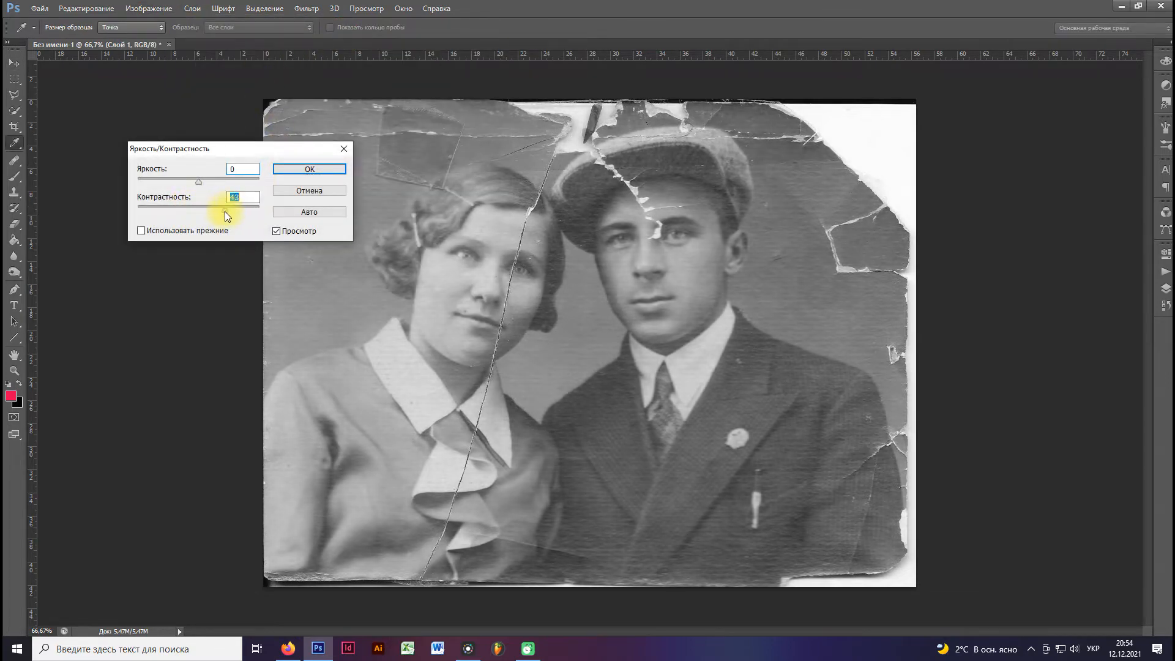
left_click(308, 168)
Darken the photo's tones with a Curves adjustment on the RGB channel, mapping input 166 to output 150.
left_click(148, 8)
mouse_move(152, 38)
left_click(369, 64)
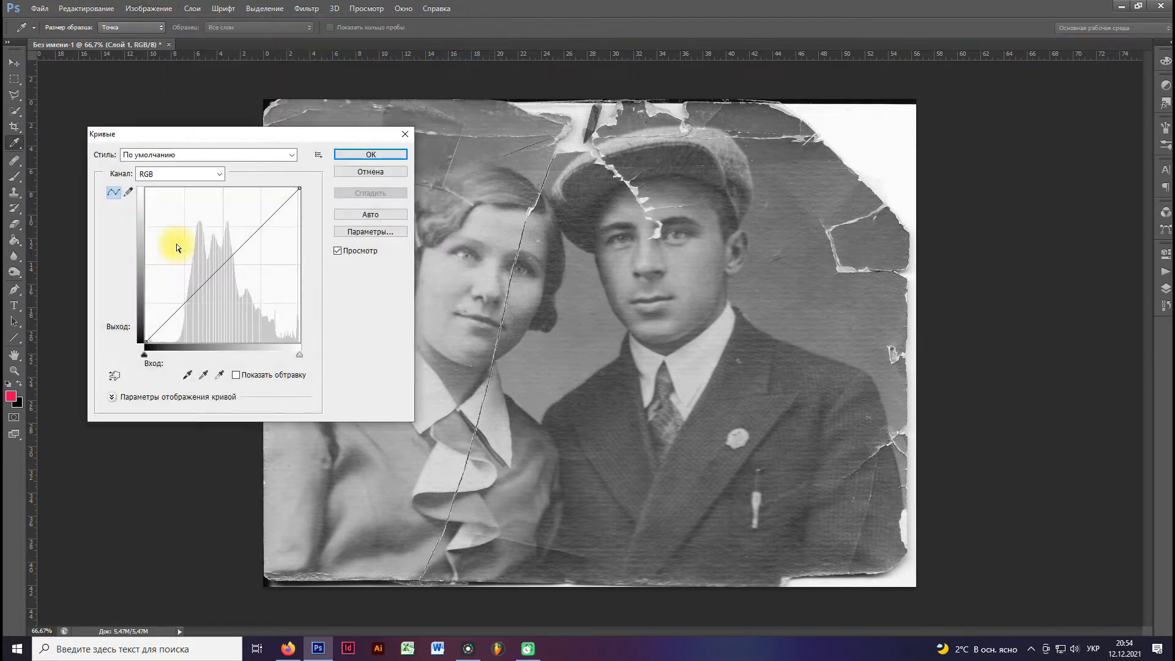
left_click_drag(244, 247, 245, 253)
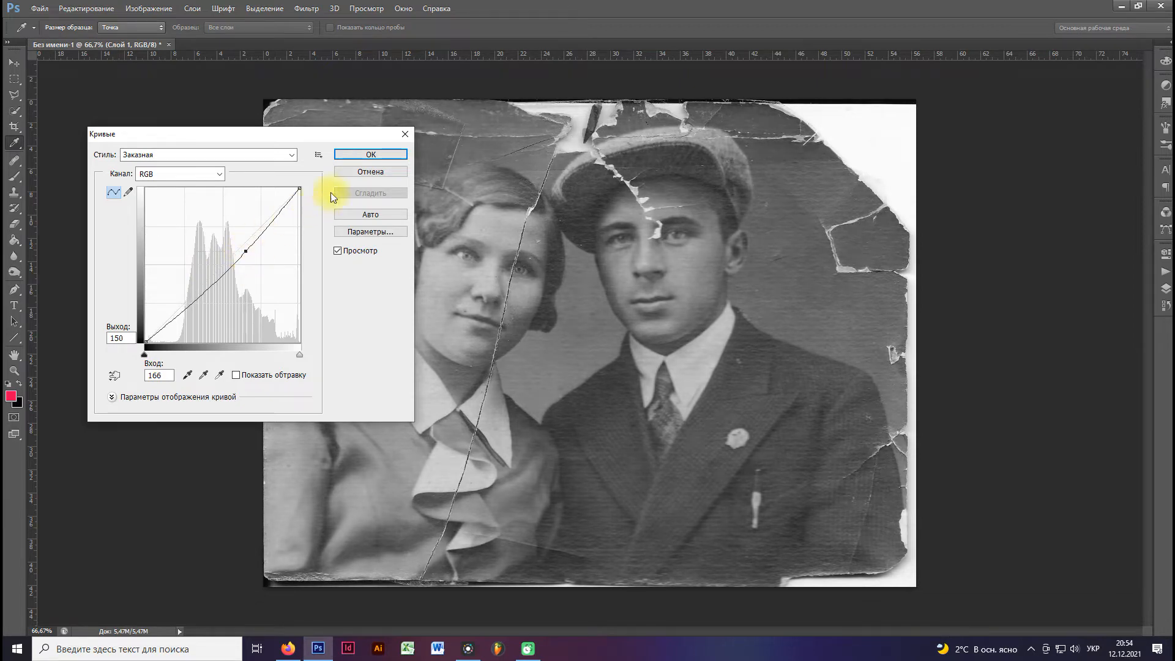
left_click(371, 154)
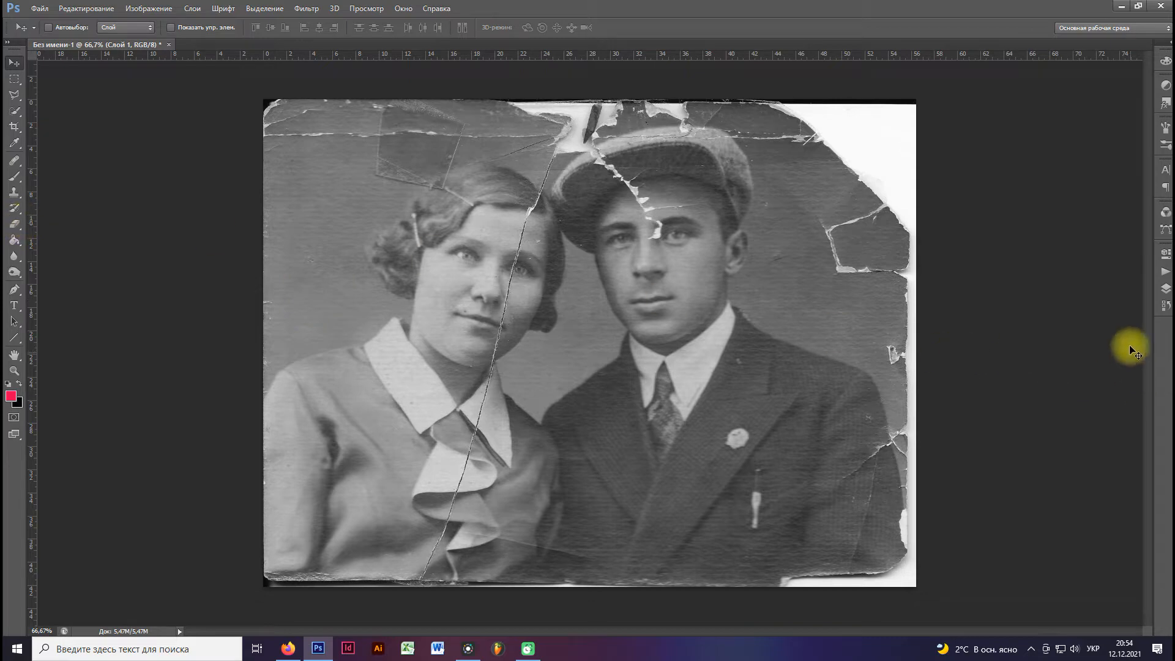
Duplicate the photo layer, hide the original, and make the copy the active layer.
left_click(1166, 289)
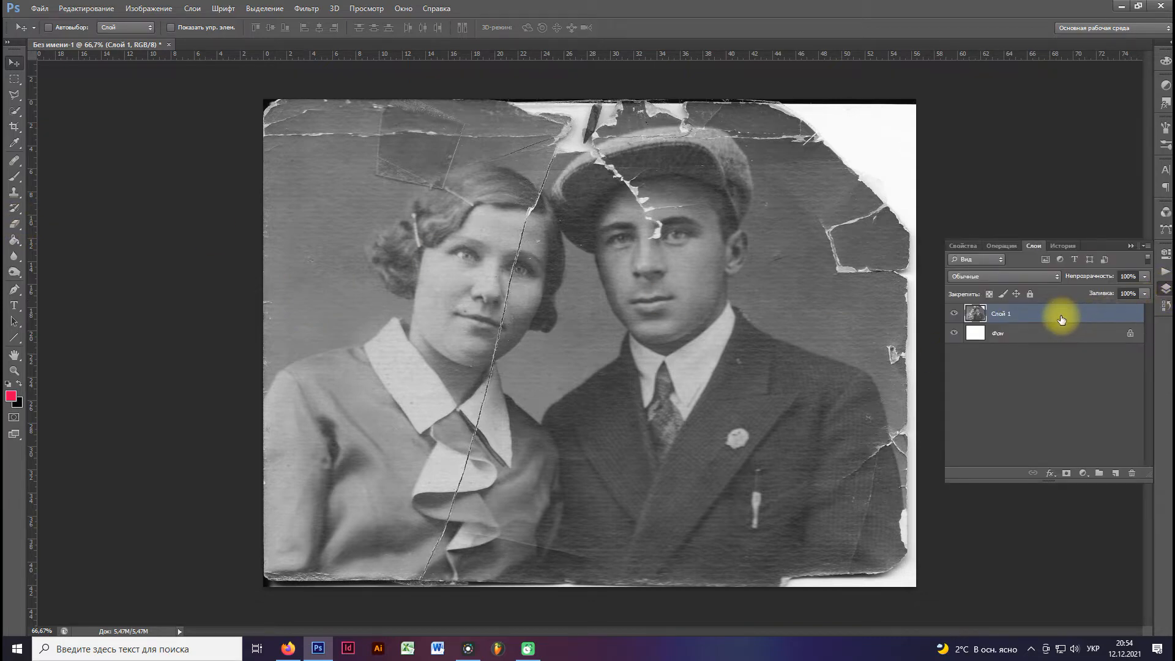
key("ctrl+j")
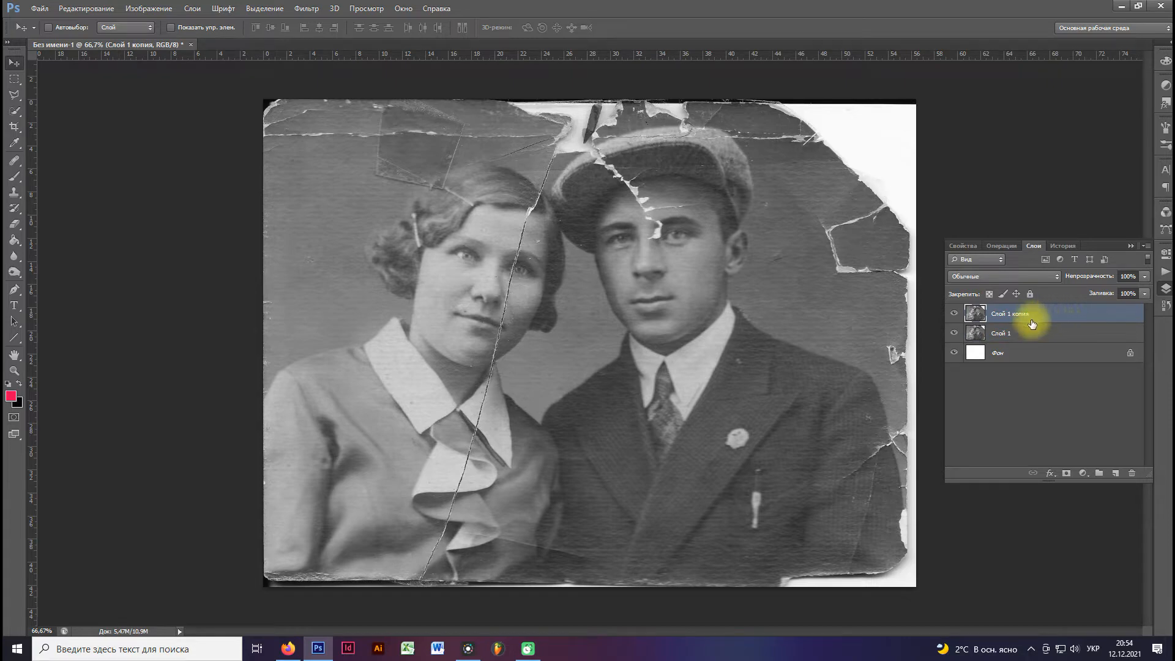
left_click(977, 334)
left_click(954, 332)
left_click(977, 317)
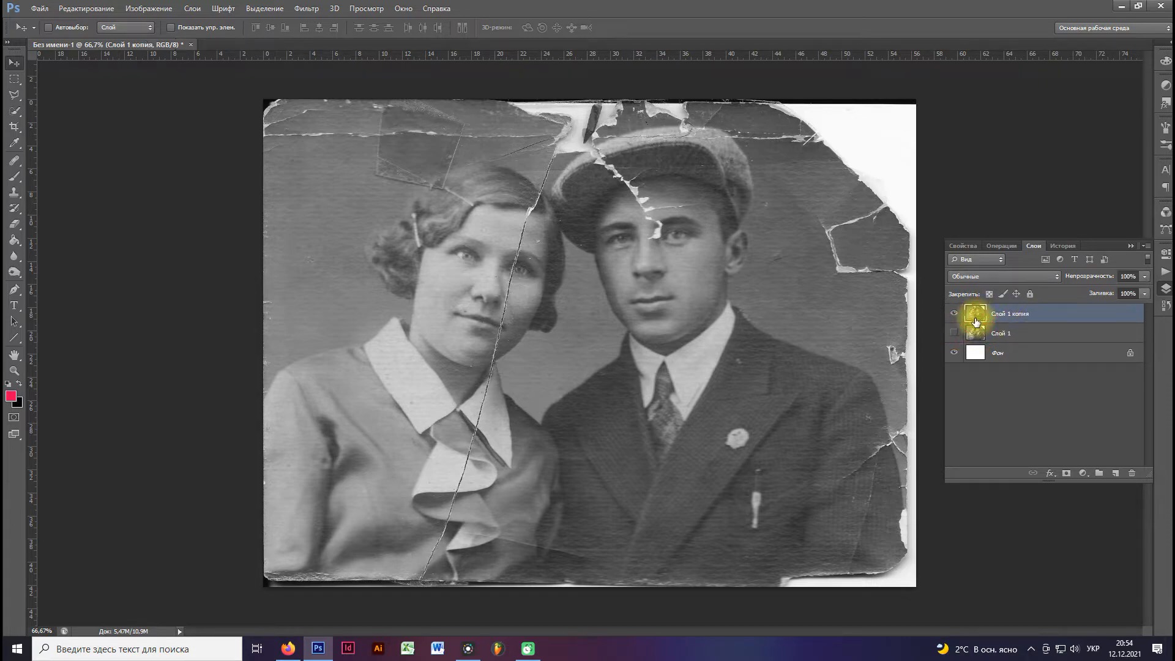
left_click(1131, 246)
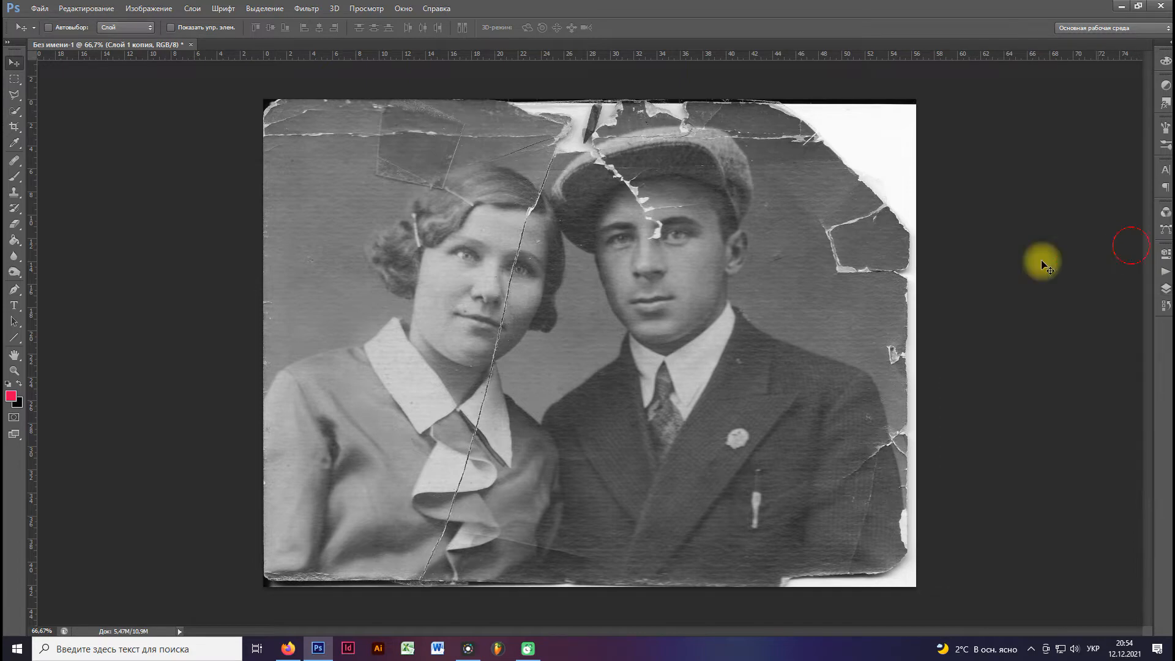
Heal a short piece of the crack beside the woman's chin with the Healing Brush, sampling clean skin next to it.
left_click(17, 180)
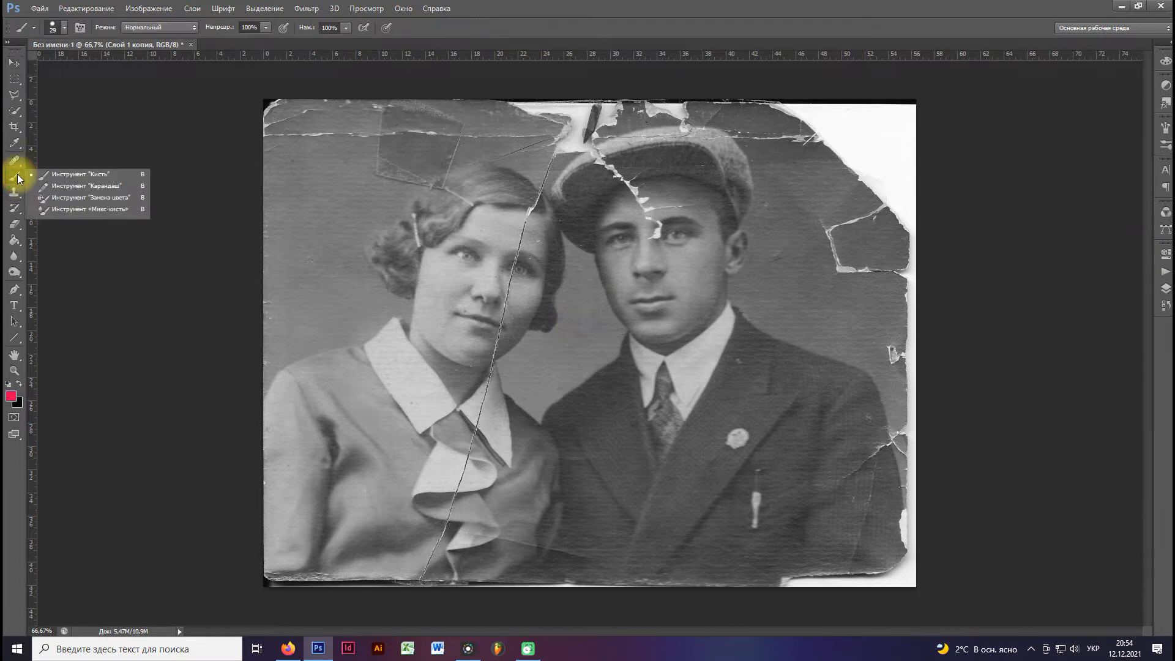
left_click(13, 160)
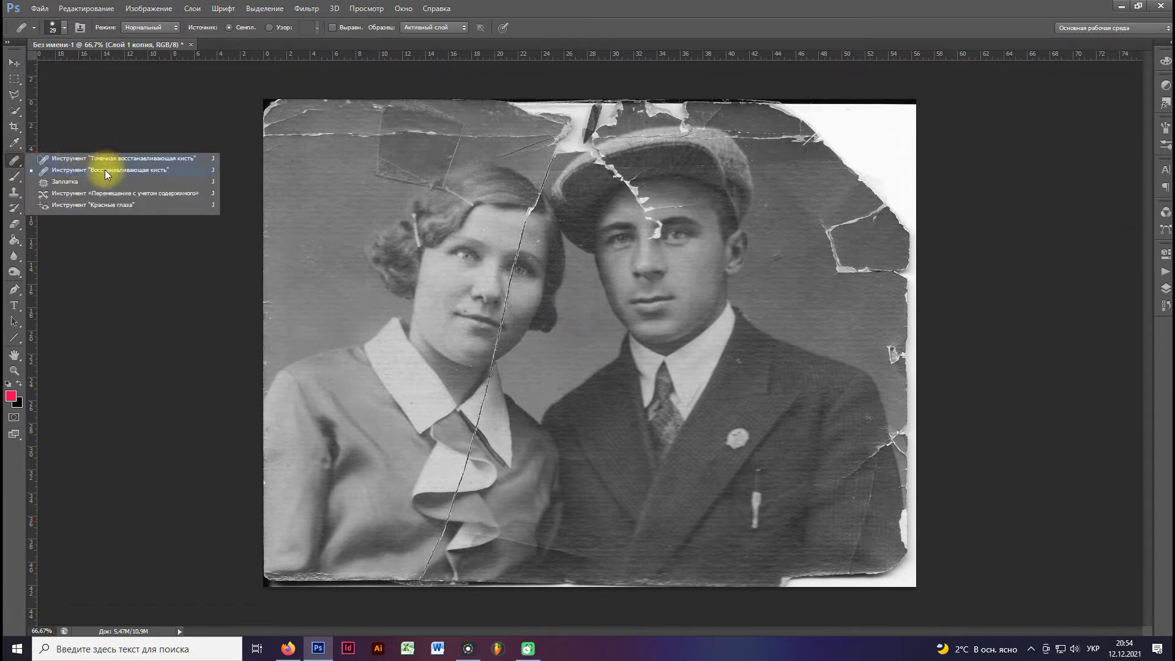
left_click(102, 170)
scroll(471, 336, "up", 3)
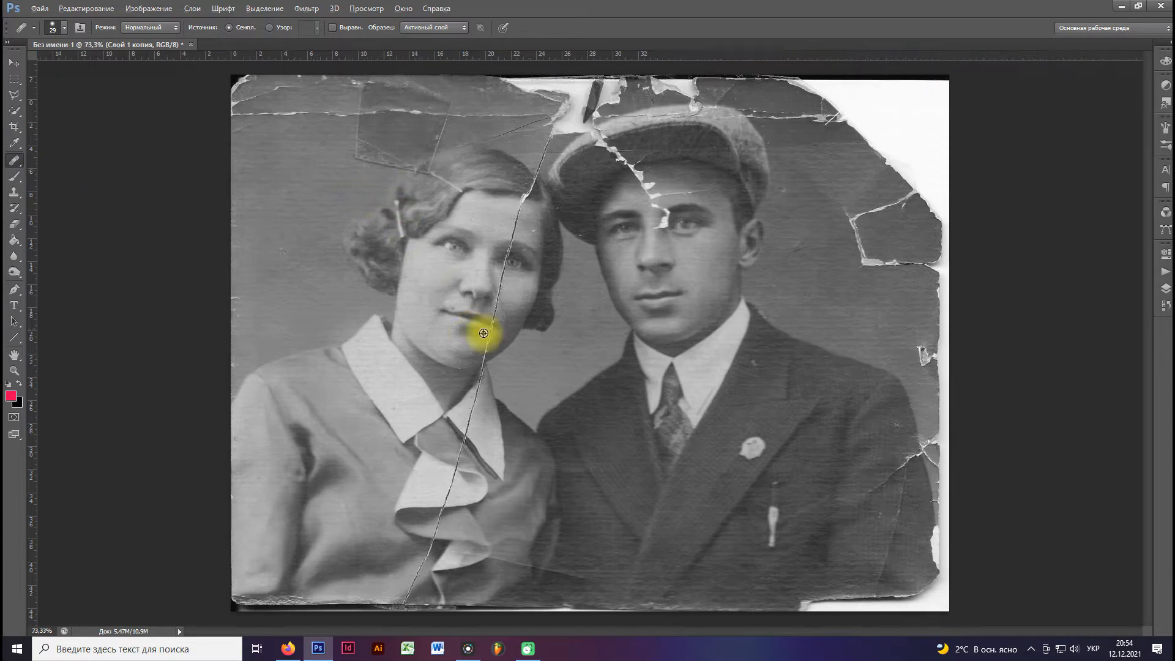
scroll(467, 342, "up", 5)
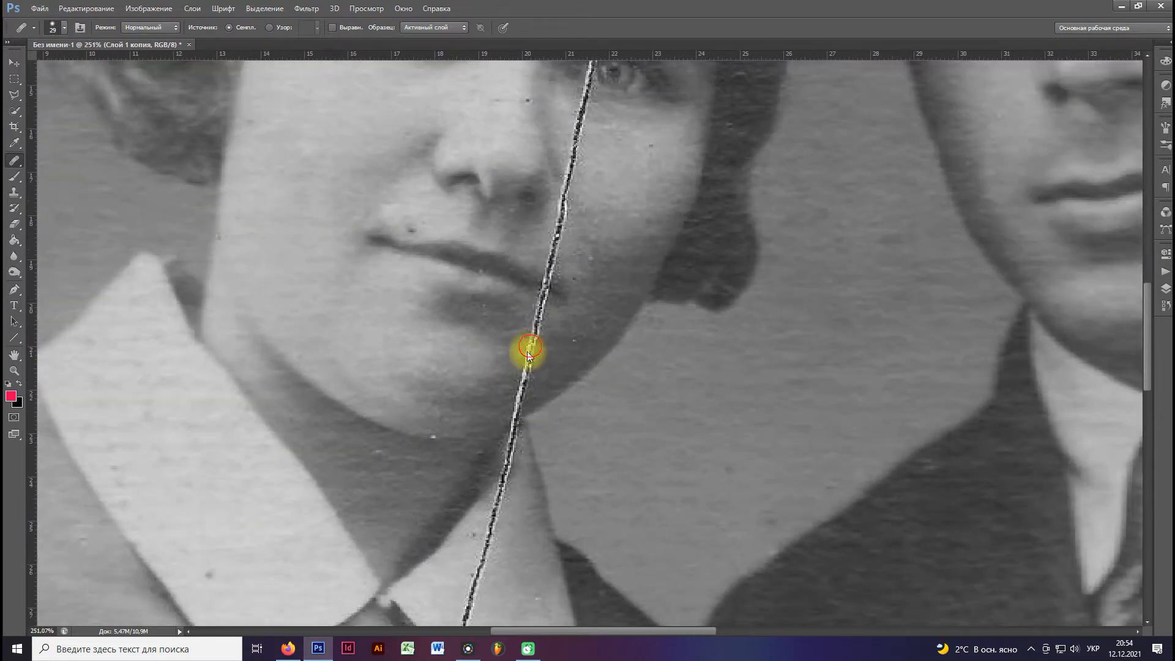
left_click(524, 349)
left_click(597, 247)
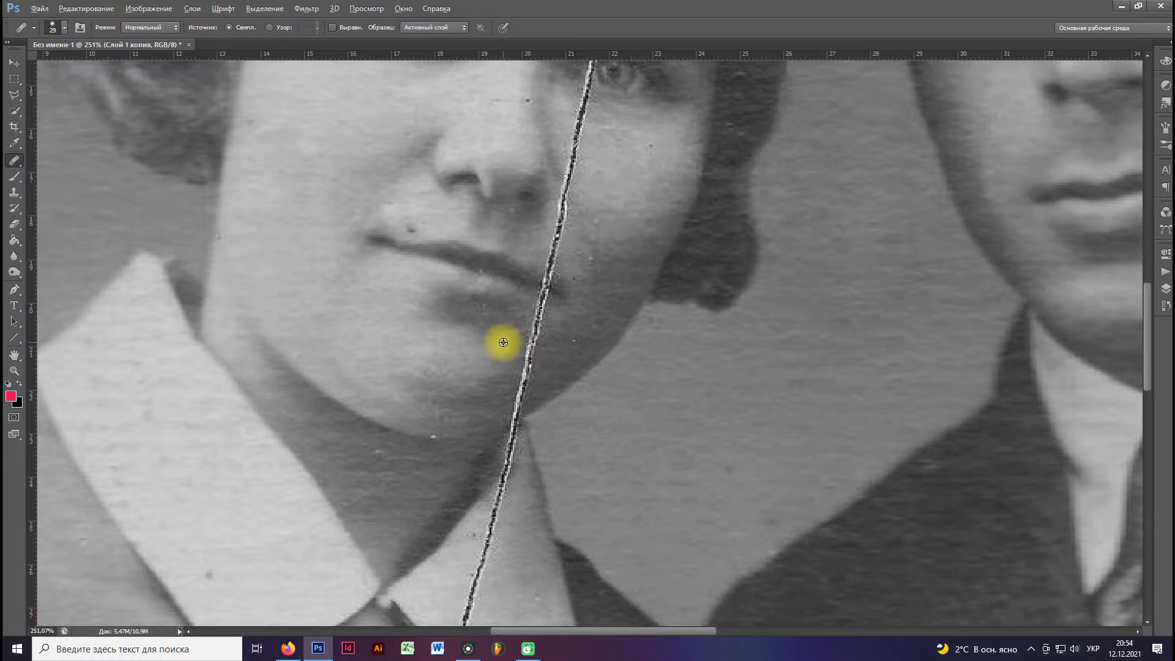
left_click(508, 343, "alt")
left_click(529, 346)
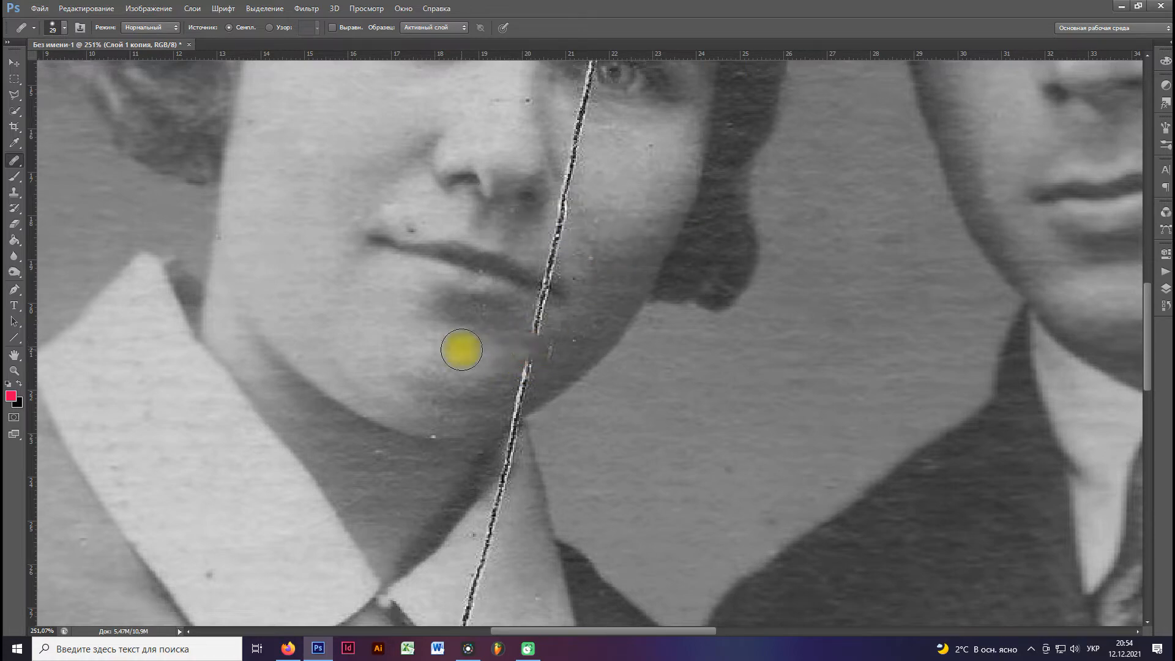
Undo the last healing dab and heal the same piece of the crack beside the woman's chin again.
scroll(464, 338, "down", 3)
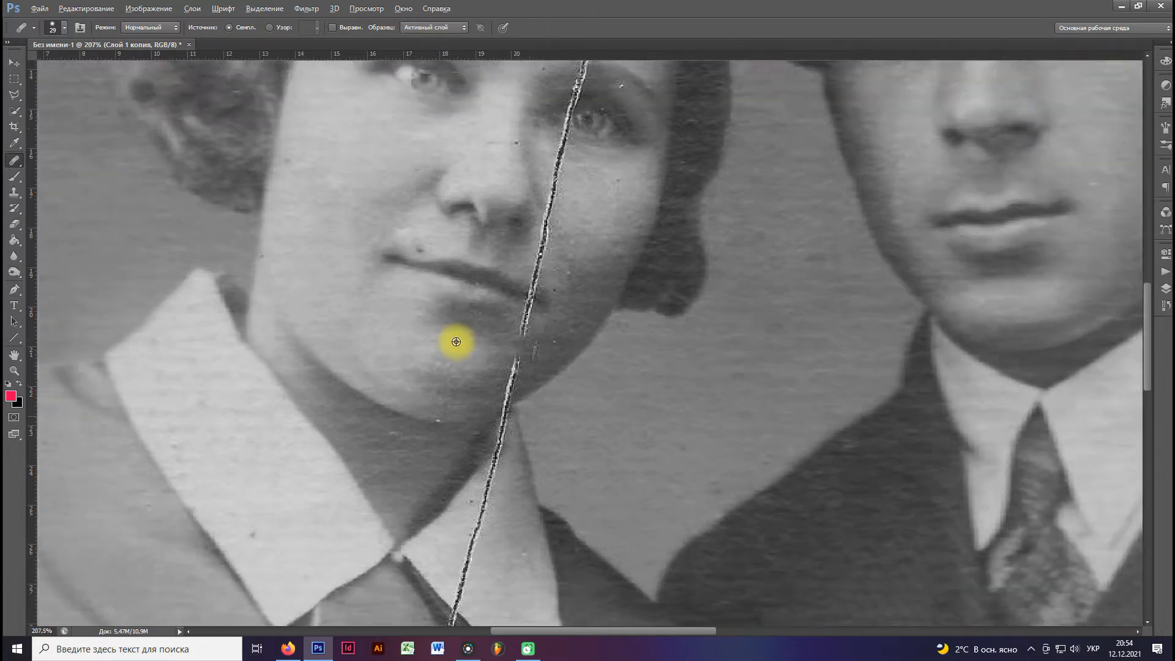
key("ctrl+z")
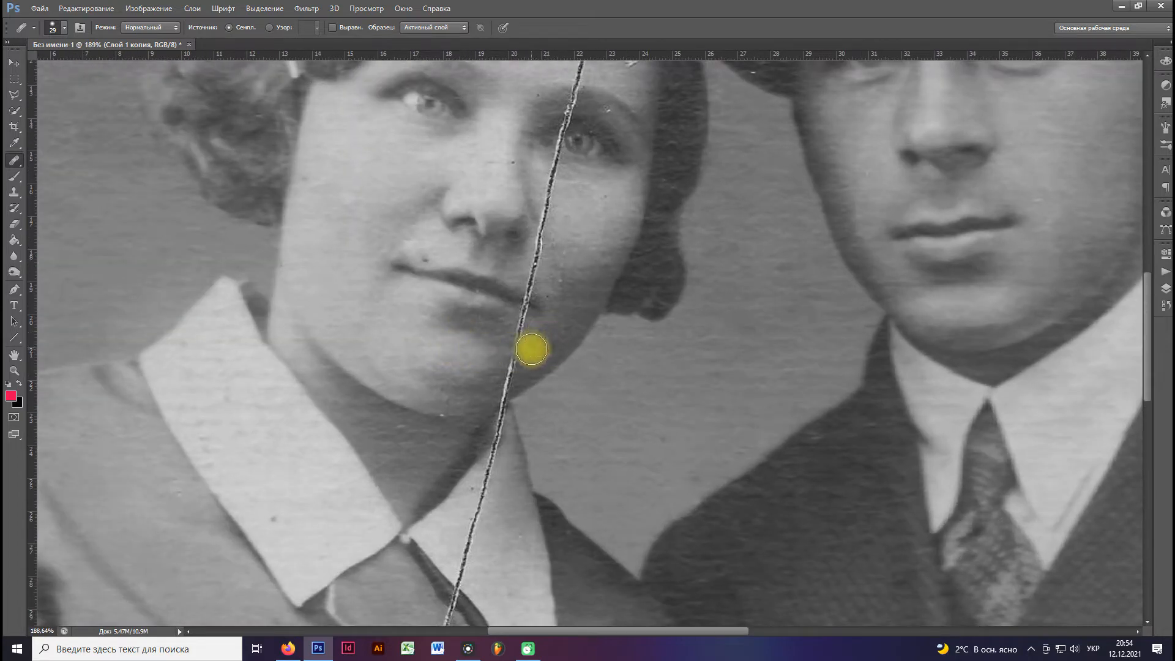
left_click(527, 352)
scroll(436, 333, "down", 2)
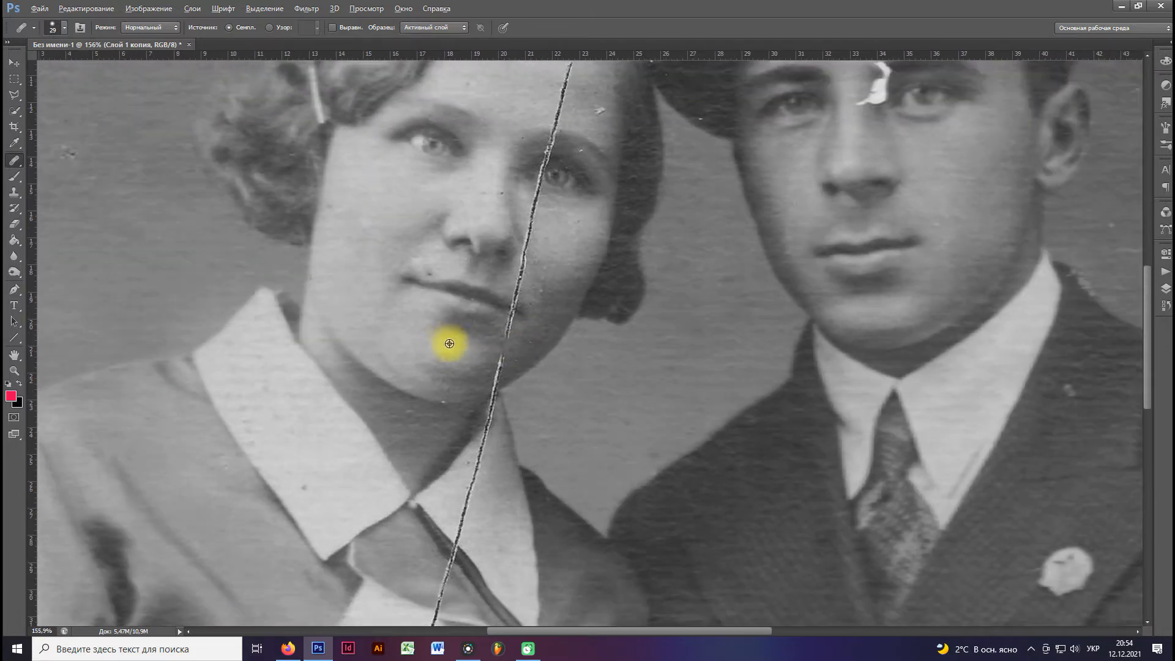
Set the Healing Brush size to 19 px and heal the crack across the woman's white collar, sampling the collar fabric.
scroll(453, 370, "up", 3)
left_click_drag(495, 460, 476, 287)
scroll(480, 361, "up", 2)
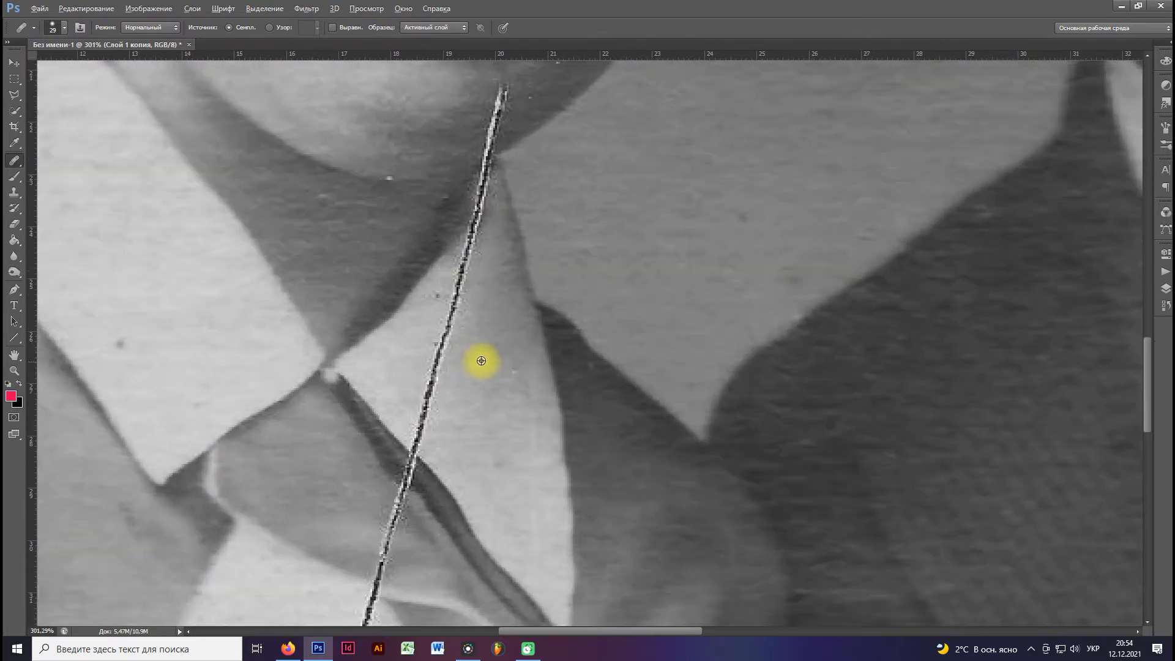
right_click(492, 358)
key("alt")
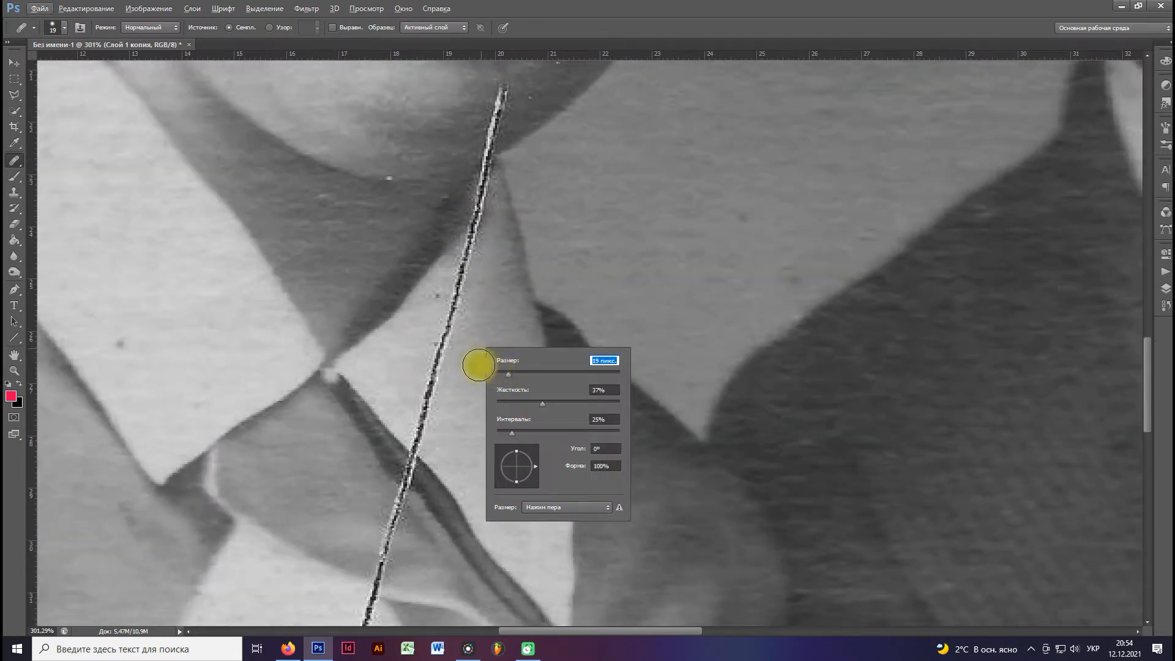
left_click(460, 380, "alt")
left_click(472, 378, "alt")
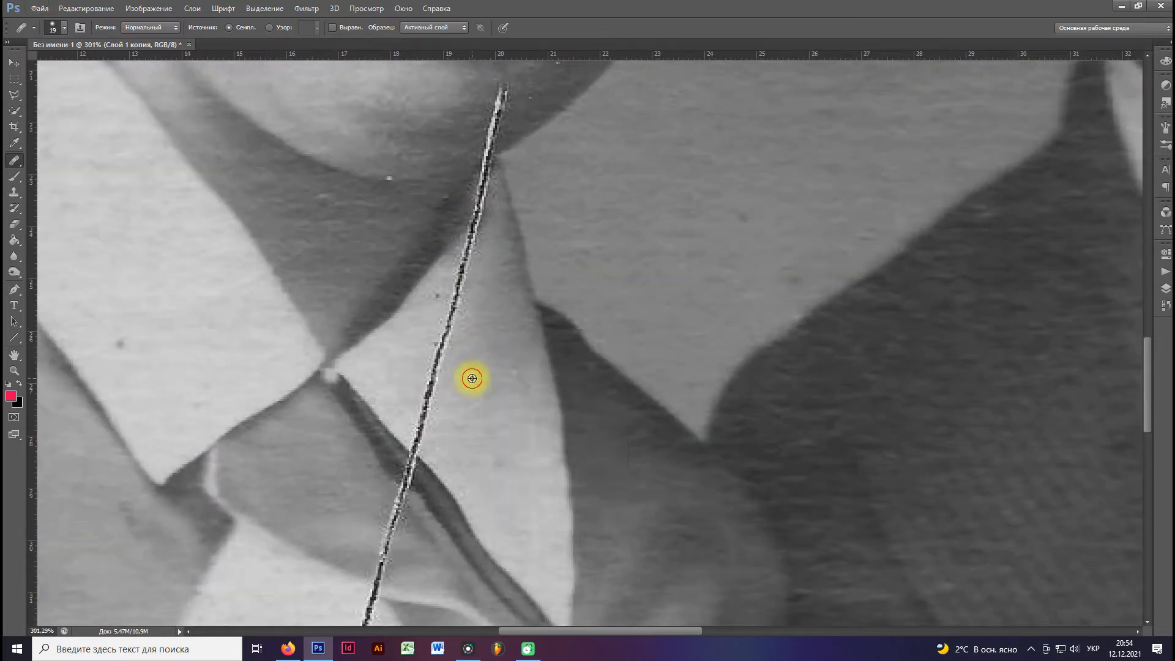
mouse_move(437, 352)
left_mouse_down()
mouse_move(431, 403)
mouse_move(459, 289)
left_mouse_up()
Heal the crack where it crosses the collar's dark lower edge and the grey fabric beneath it.
mouse_move(476, 415)
left_mouse_down()
mouse_move(467, 312)
mouse_move(414, 338)
mouse_move(415, 311)
left_mouse_up()
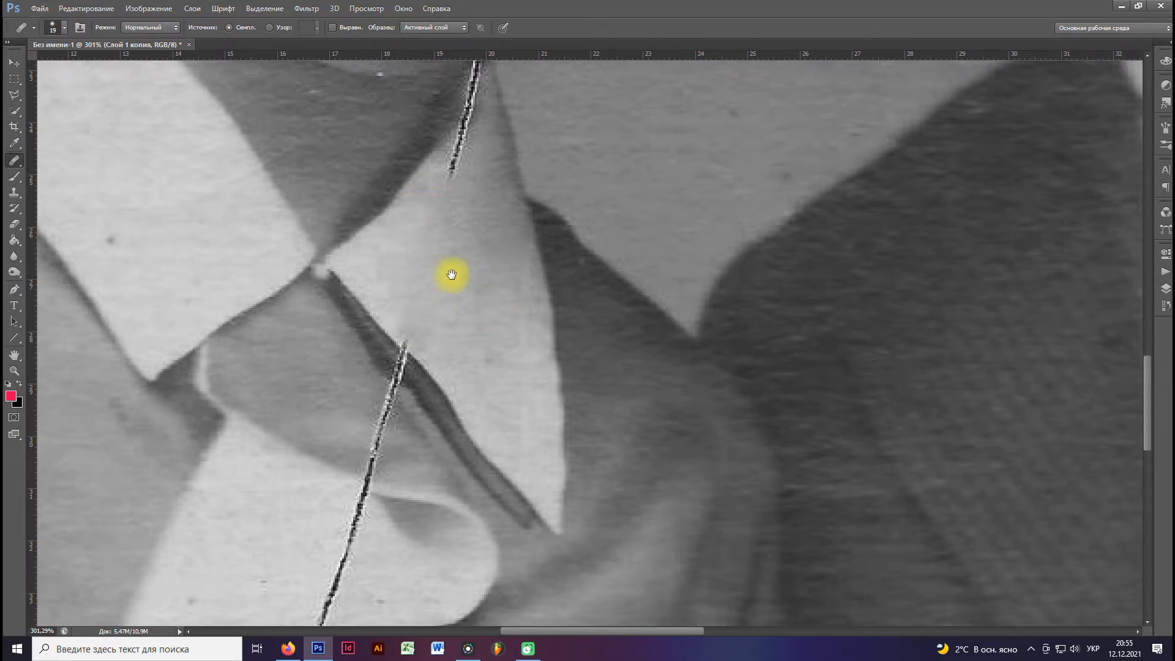
left_click_drag(469, 331, 513, 258)
left_click(474, 270, "alt")
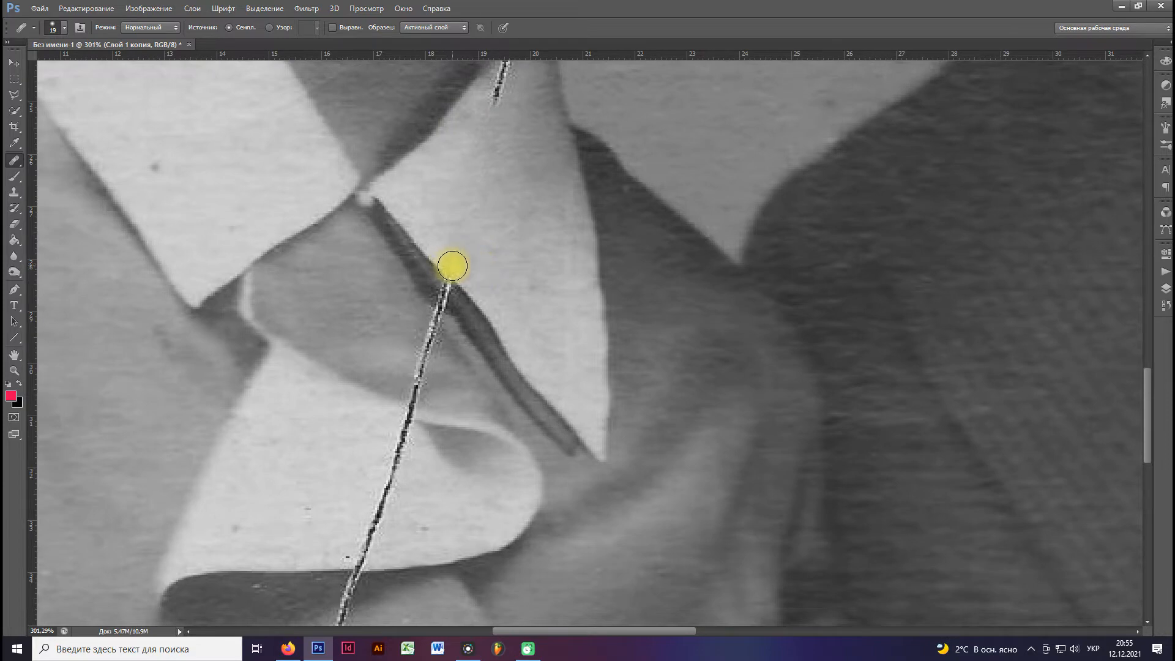
left_click(452, 265)
left_click(470, 318, "alt")
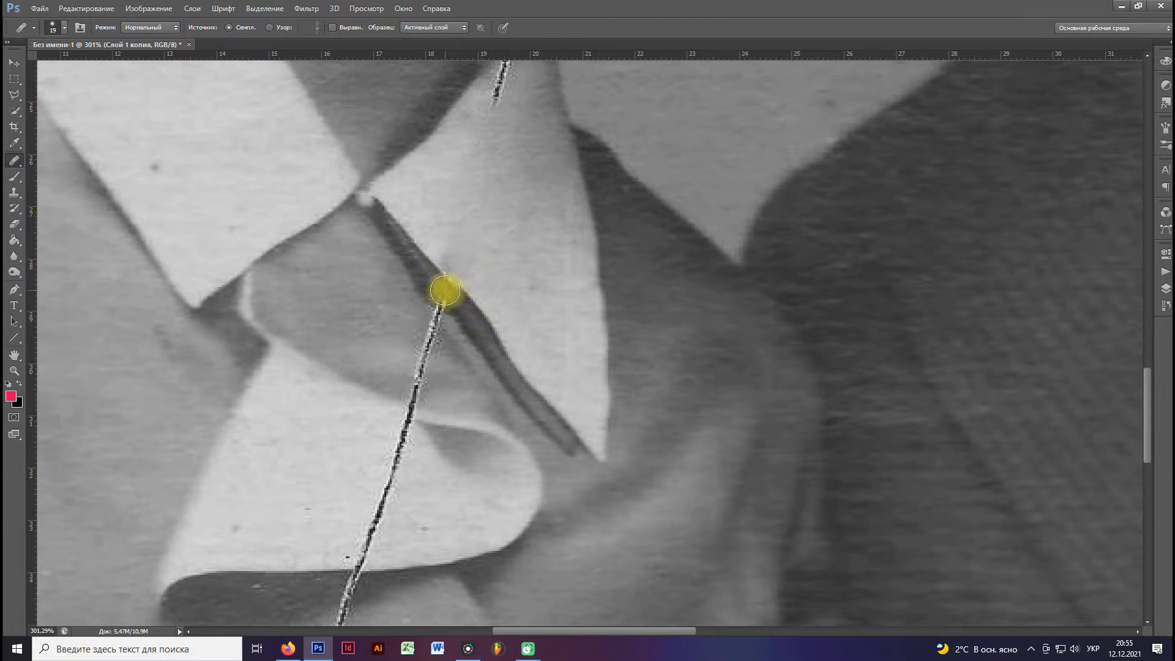
left_click(453, 264)
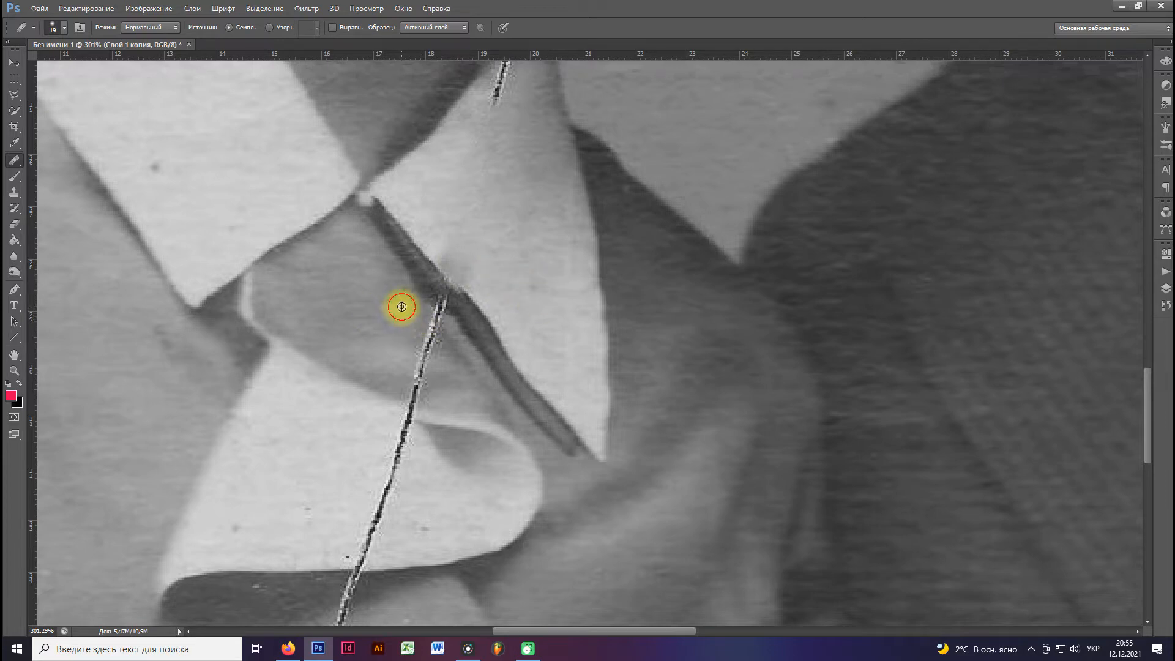
mouse_move(437, 317)
left_mouse_down()
mouse_move(409, 384)
mouse_move(396, 308)
left_mouse_up()
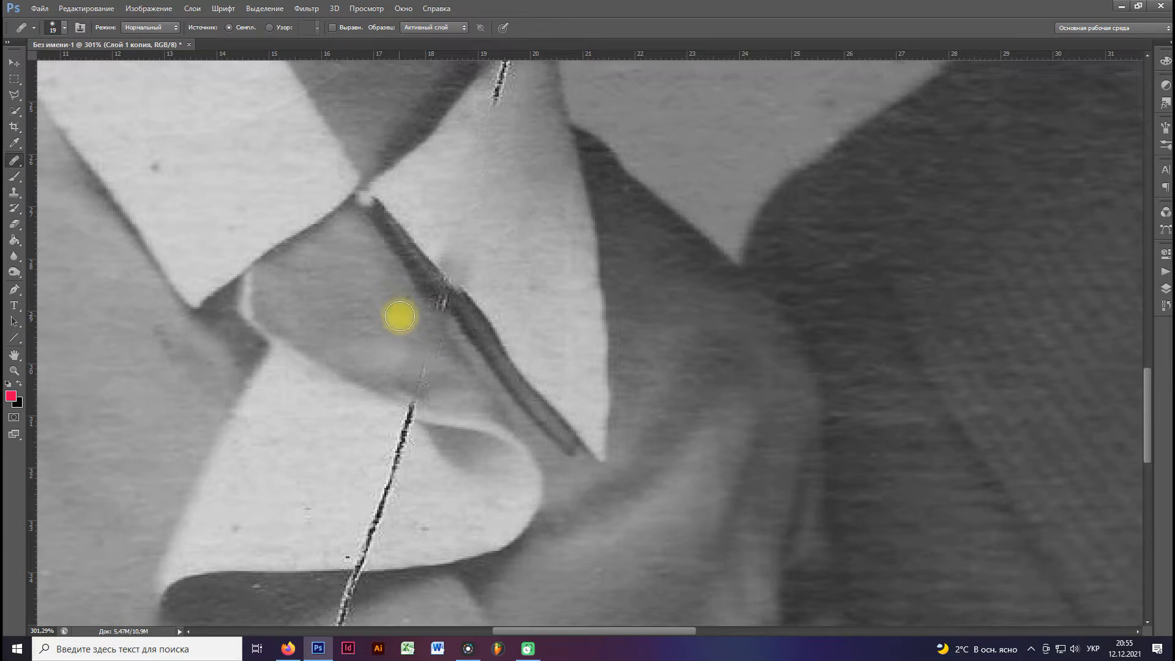
Rebuild the dark edge under the white collar where the crack crossed it, using the Clone Stamp.
left_click(14, 192)
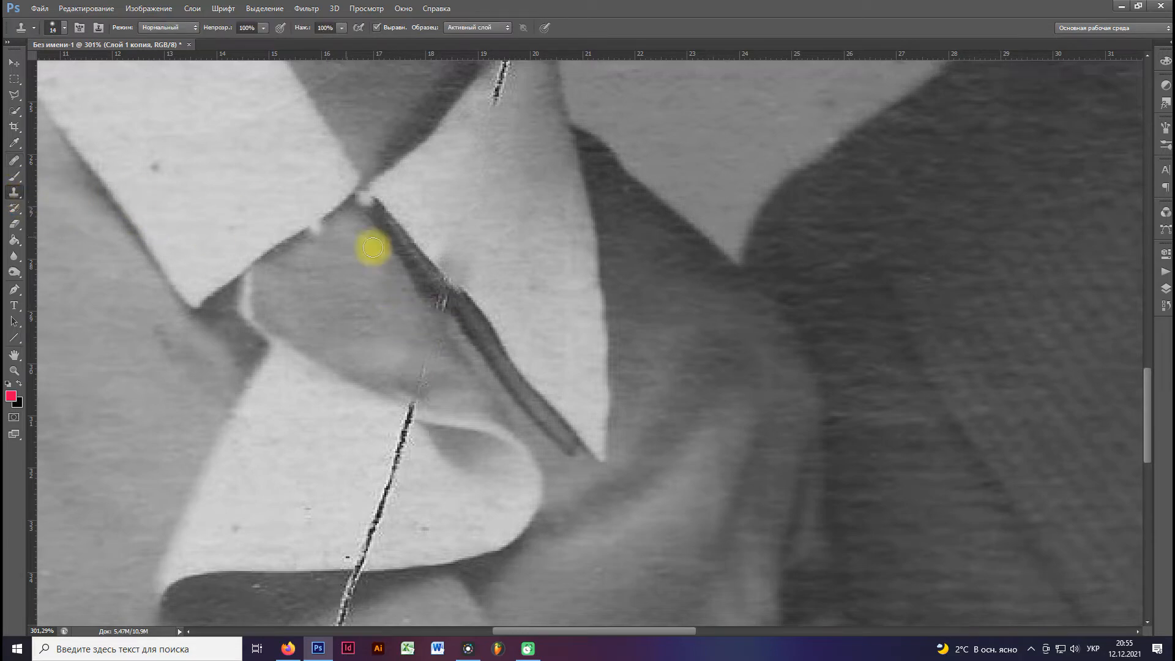
scroll(466, 303, "up", 3)
left_click(406, 265, "alt")
mouse_move(420, 287)
left_mouse_down()
mouse_move(483, 333)
mouse_move(449, 306)
mouse_move(480, 331)
mouse_move(467, 300)
mouse_move(419, 263)
mouse_move(443, 307)
mouse_move(467, 249)
mouse_move(475, 286)
mouse_move(440, 250)
mouse_move(517, 336)
mouse_move(470, 283)
left_mouse_up()
scroll(364, 284, "down", 3)
scroll(363, 338, "up", 2)
Clone out the crack remnant in the grey fabric and the crack running down the white ruffle fold below it.
mouse_move(362, 341)
left_mouse_down()
mouse_move(419, 274)
mouse_move(407, 235)
mouse_move(481, 261)
left_mouse_up()
left_click(407, 235, "alt")
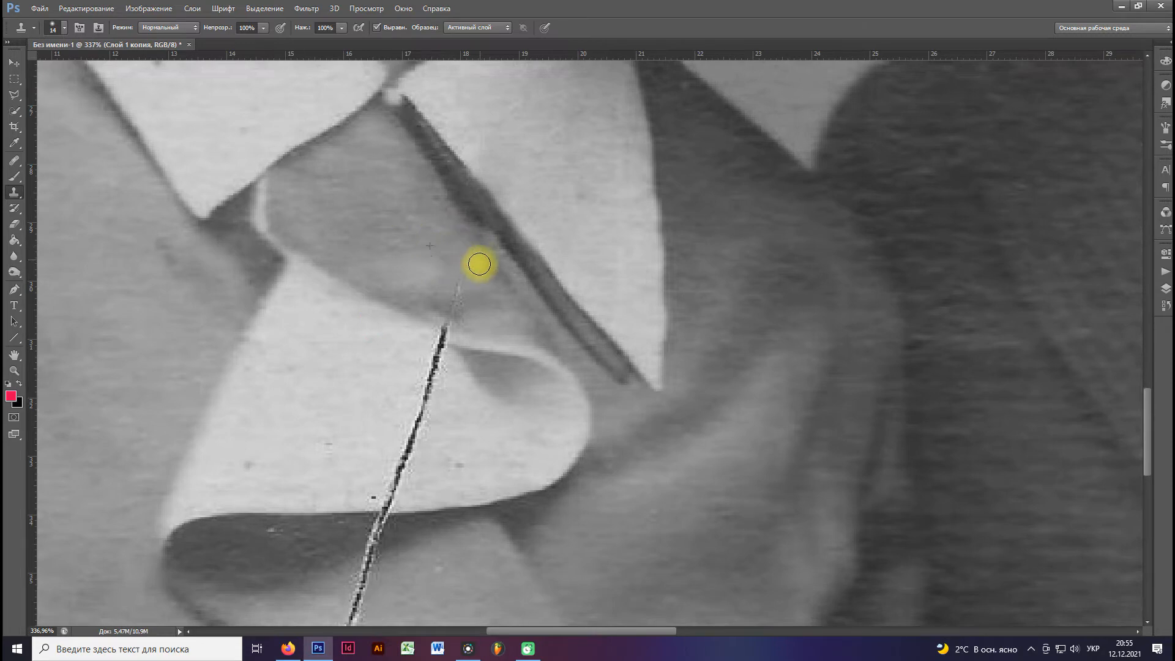
left_click_drag(415, 321, 471, 235)
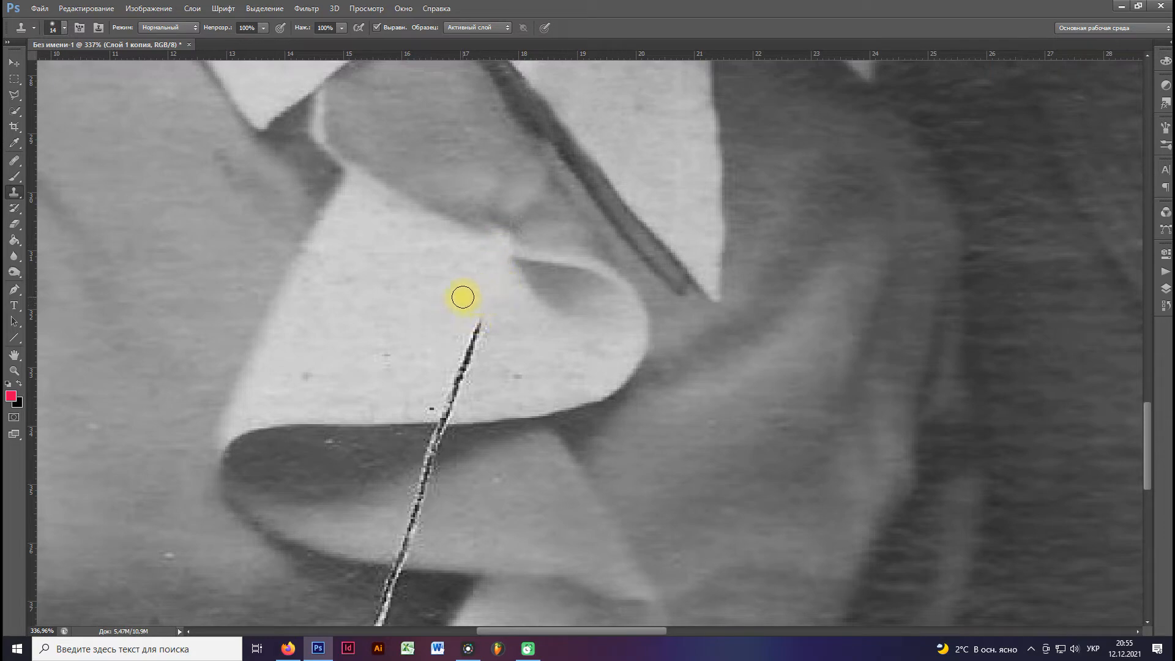
mouse_move(452, 339)
left_mouse_down()
mouse_move(478, 265)
mouse_move(460, 278)
left_mouse_up()
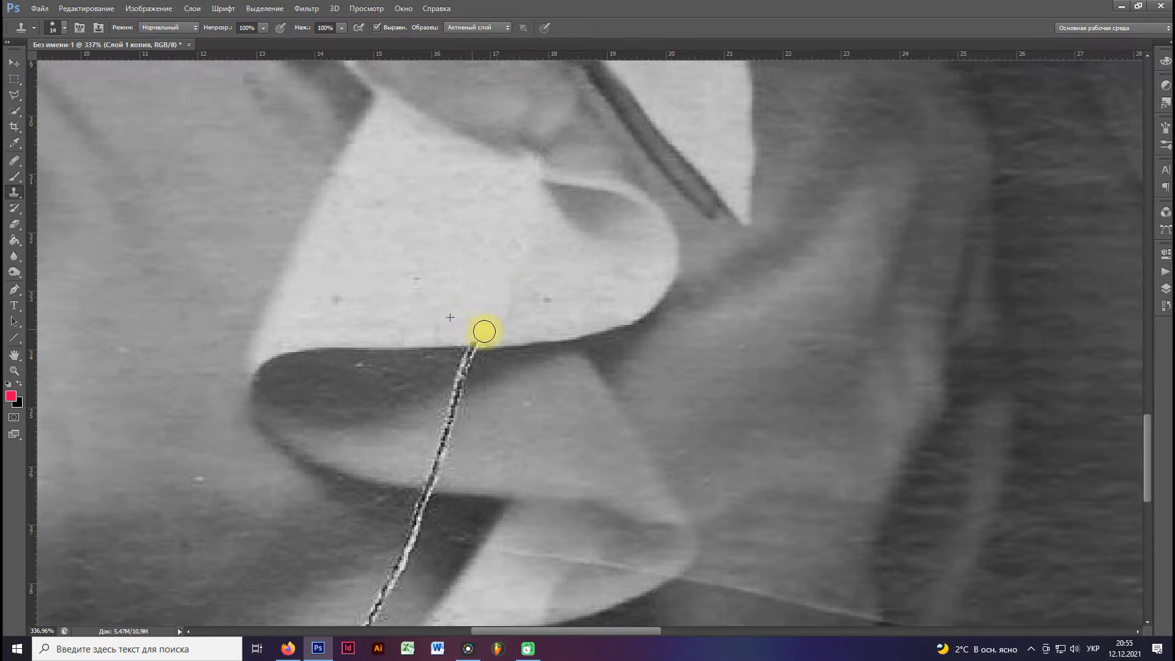
Clone out the crack from the white ruffle's lower edge through the dark shadow and into the grey fold beneath it.
left_click_drag(461, 331, 467, 288)
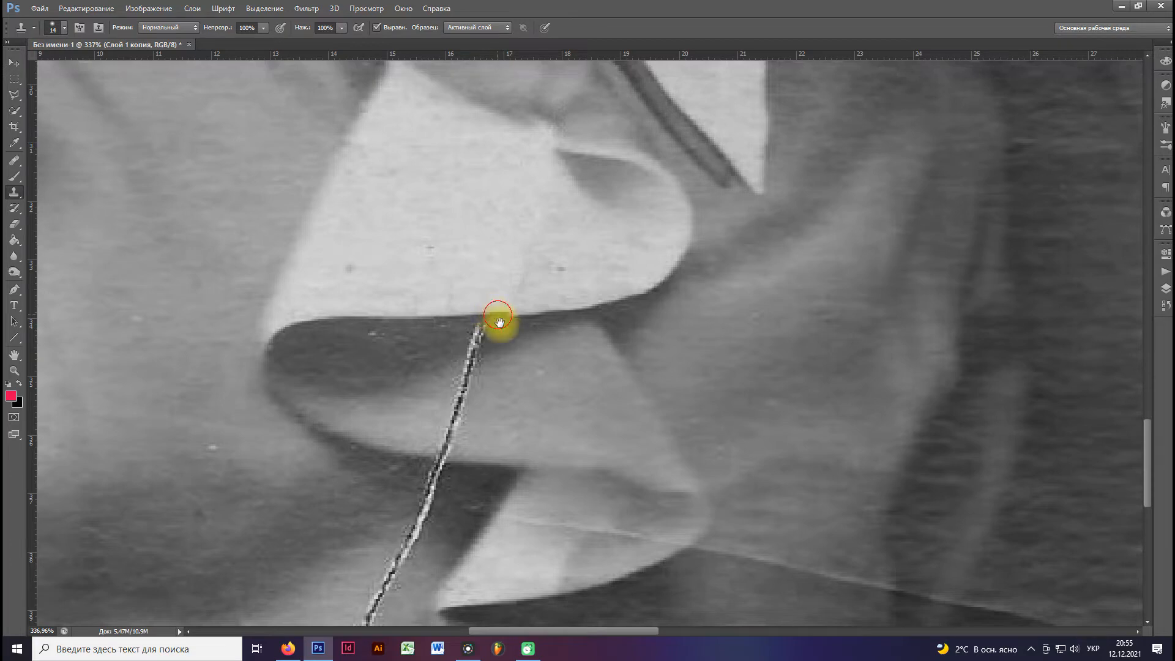
left_click_drag(500, 323, 513, 284)
left_click(425, 282, "alt")
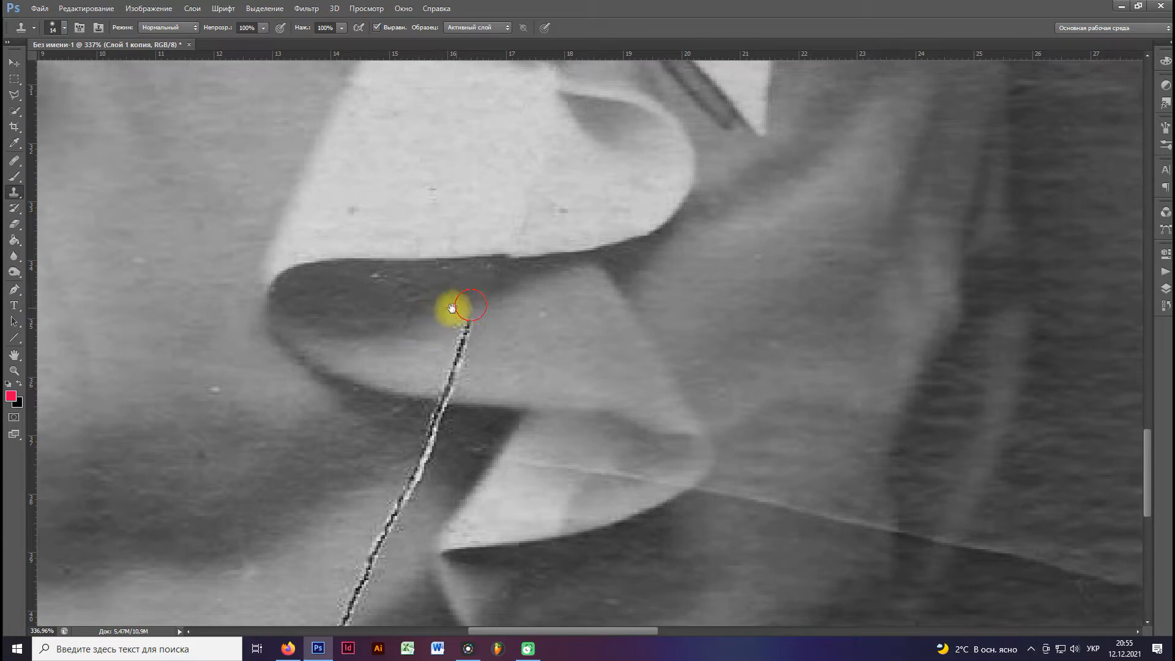
left_click_drag(435, 321, 440, 270)
left_click(530, 282, "alt")
left_click(475, 274)
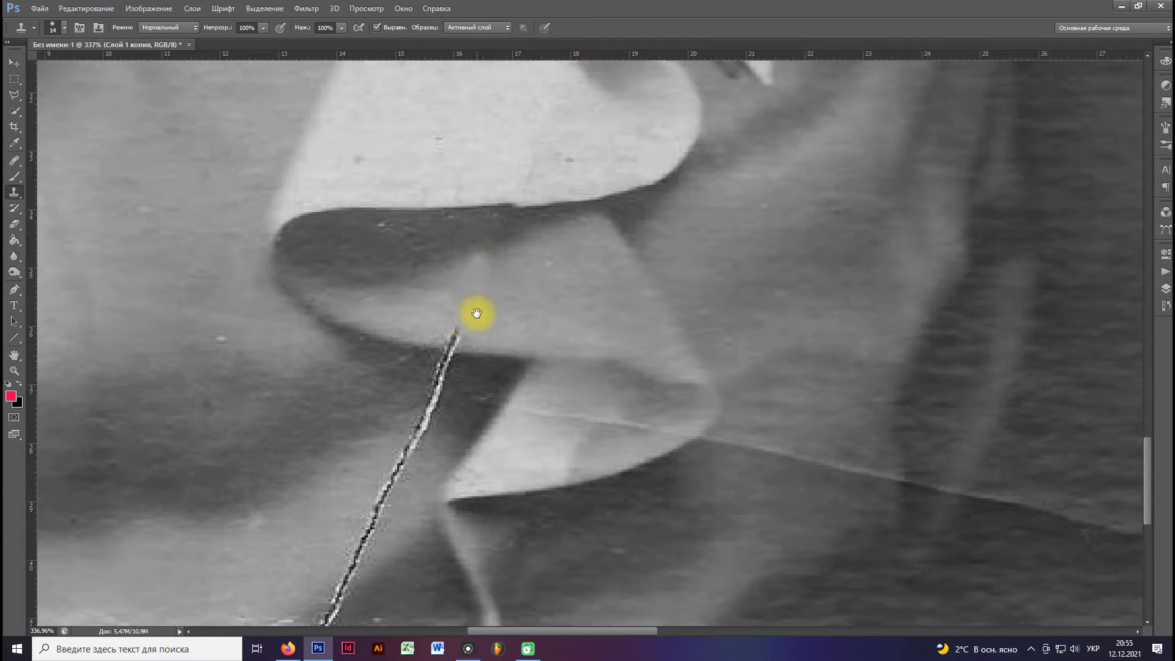
Clone out the crack where it crosses the grey fold's lower edge and the dark shadow under it.
left_click_drag(475, 312, 487, 244)
left_click(494, 283, "alt")
left_click(386, 299, "alt")
mouse_move(443, 300)
left_mouse_down()
mouse_move(432, 321)
mouse_move(447, 308)
mouse_move(437, 339)
mouse_move(447, 317)
mouse_move(423, 341)
mouse_move(460, 266)
mouse_move(472, 278)
mouse_move(434, 341)
mouse_move(452, 329)
mouse_move(411, 365)
mouse_move(429, 374)
mouse_move(389, 403)
mouse_move(419, 398)
mouse_move(412, 330)
left_mouse_up()
left_click(436, 279, "alt")
Clone out the rest of the crack down the woman's grey blouse to the photo's bottom edge.
left_click(382, 372, "alt")
left_click(398, 354, "alt")
mouse_move(429, 372)
left_mouse_down()
mouse_move(401, 396)
mouse_move(410, 378)
mouse_move(447, 363)
mouse_move(442, 396)
mouse_move(399, 437)
mouse_move(450, 411)
mouse_move(428, 424)
mouse_move(459, 424)
mouse_move(434, 429)
mouse_move(442, 414)
mouse_move(391, 447)
mouse_move(404, 447)
mouse_move(379, 444)
mouse_move(379, 421)
mouse_move(400, 410)
mouse_move(375, 438)
left_mouse_up()
left_click(442, 394, "alt")
left_click(433, 420, "alt")
left_click(373, 394, "alt")
left_click(380, 374, "alt")
left_click_drag(415, 399, 389, 418)
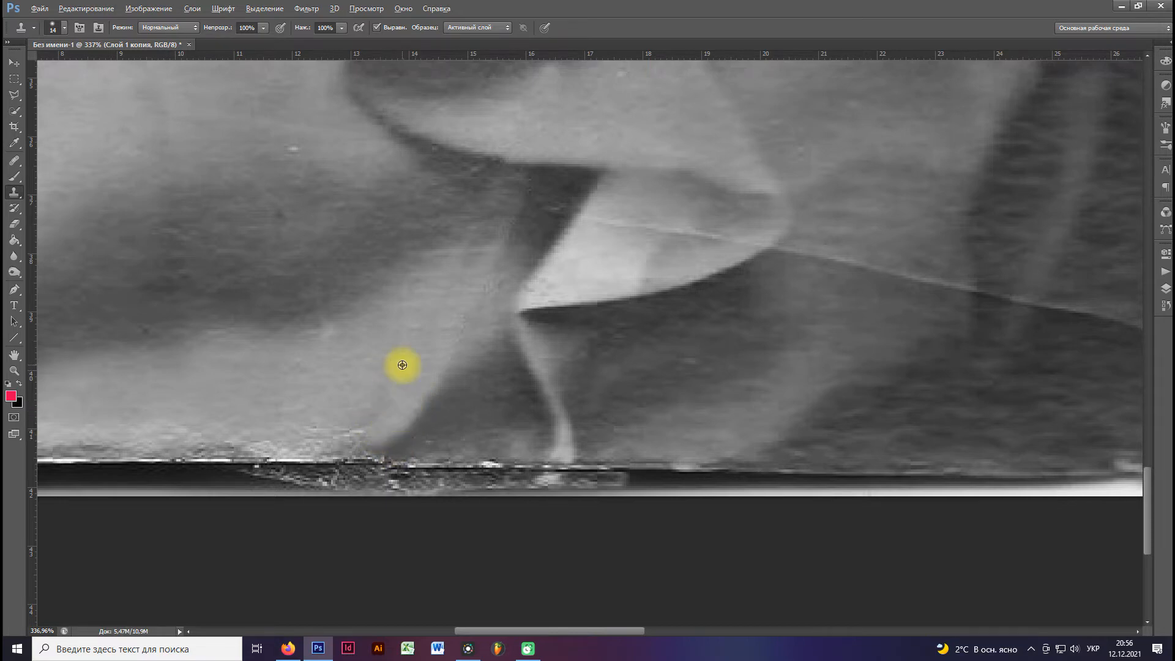
Set the Clone Stamp size to 30 px and smooth the retouched shading in the grey fold under the white ruffle.
scroll(401, 364, "down", 5)
scroll(401, 361, "down", 3)
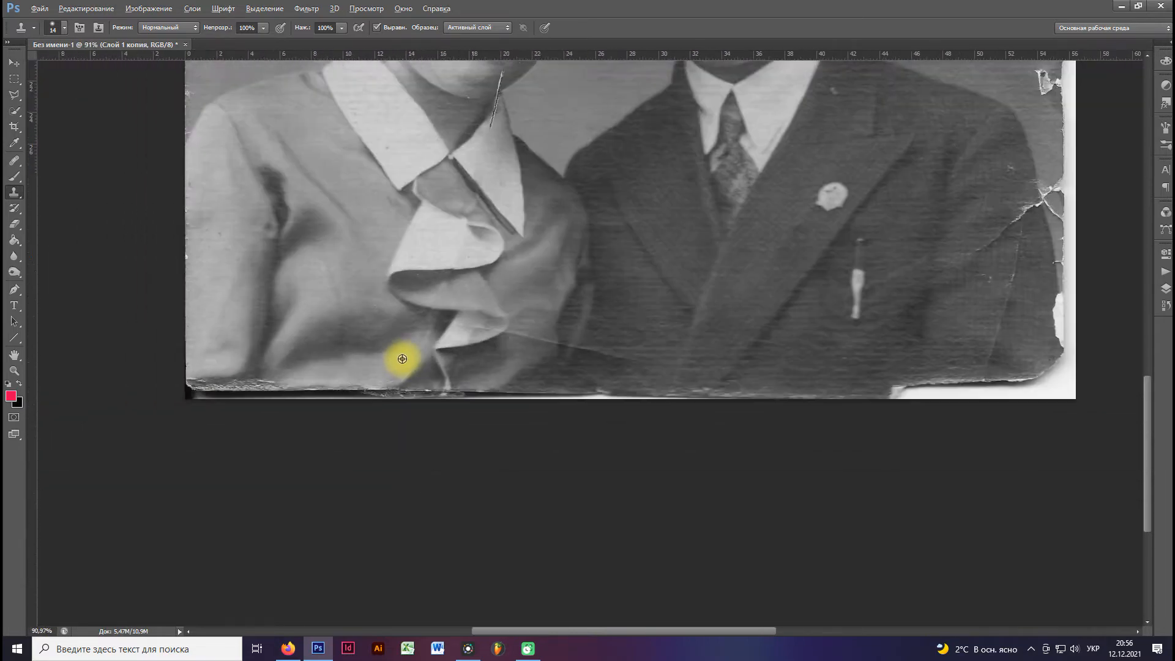
scroll(506, 456, "up", 1)
scroll(506, 456, "up", 3)
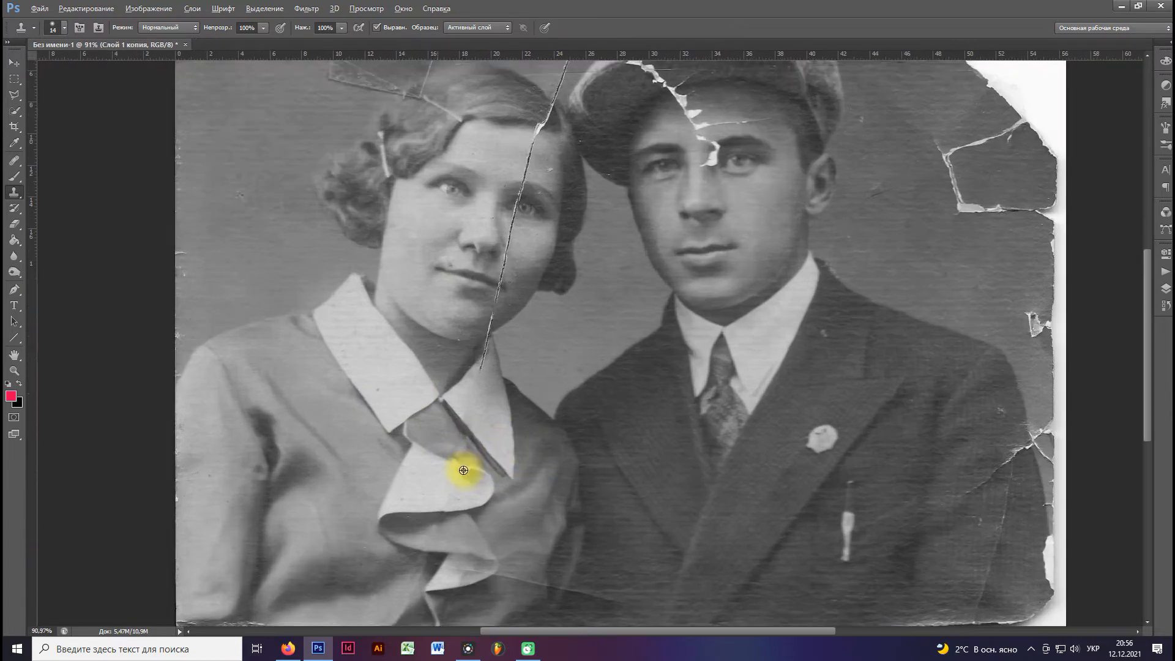
scroll(444, 455, "up", 1)
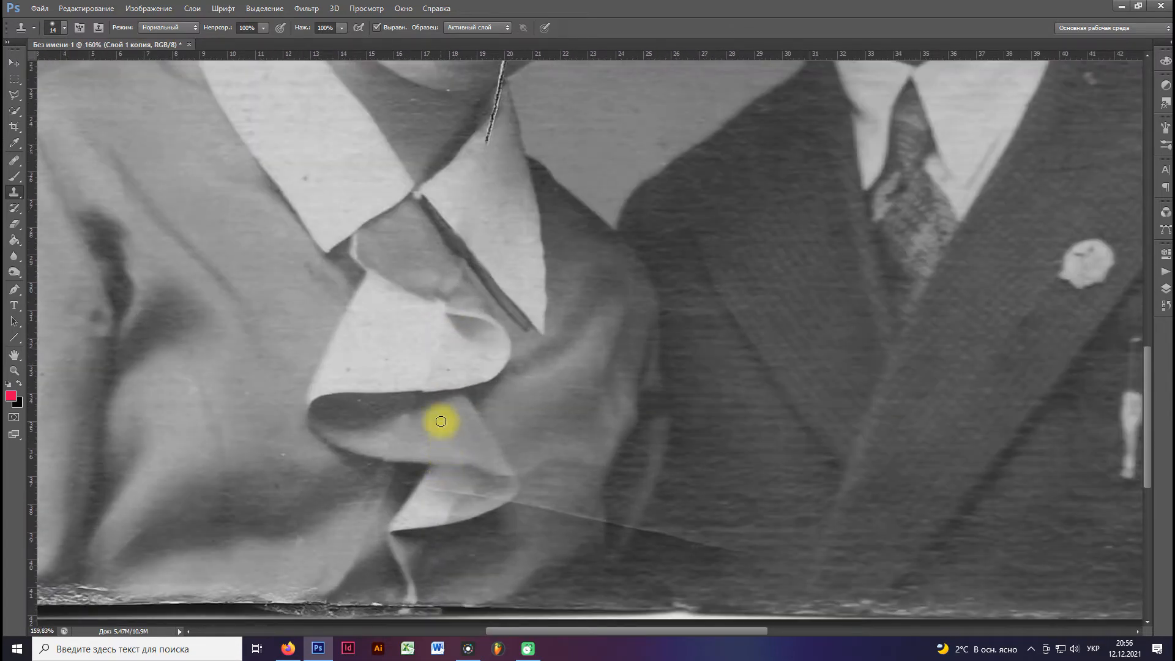
right_click(443, 419)
left_click(417, 428, "alt")
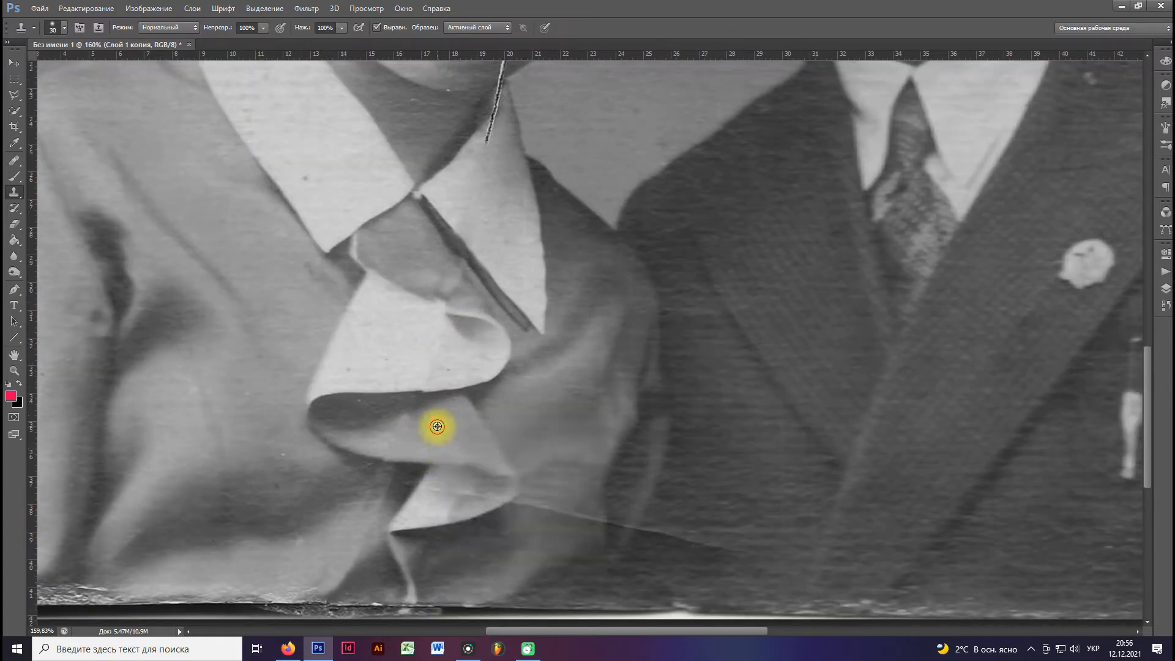
left_click_drag(406, 418, 450, 440)
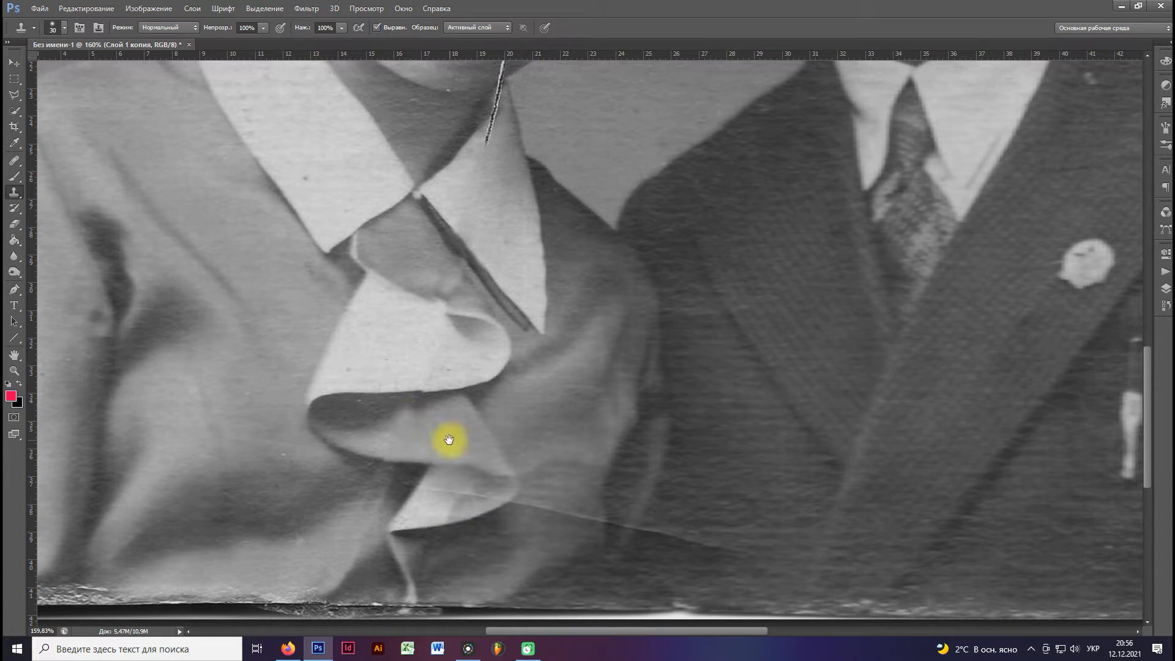
left_click(383, 421, "alt")
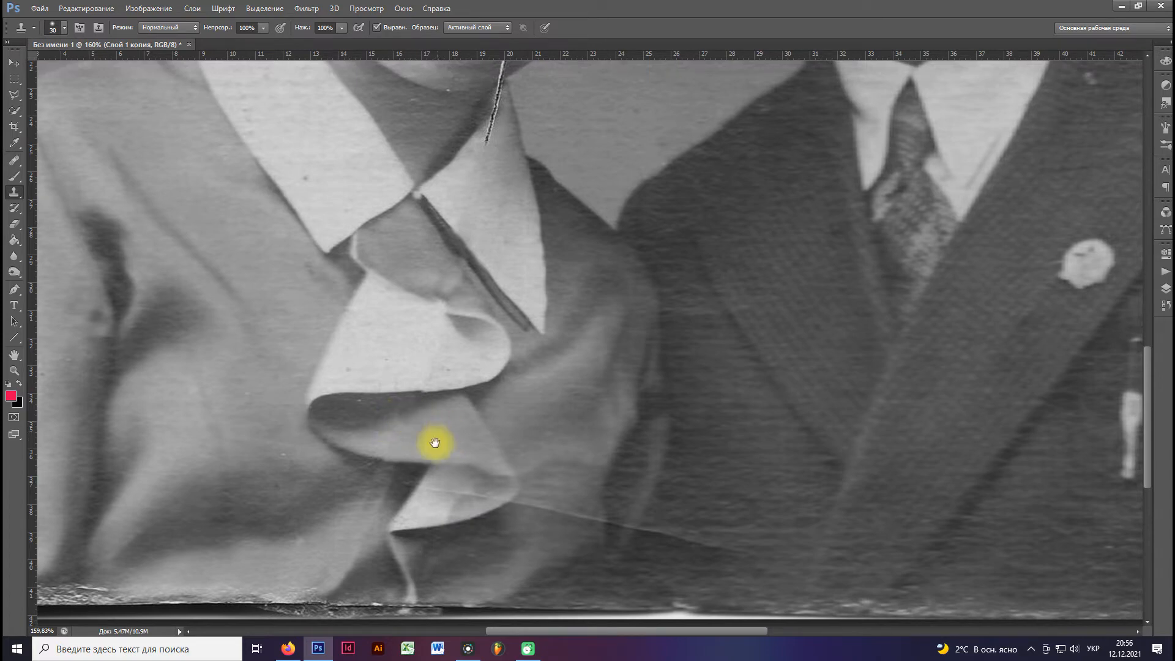
Clone out the thin scratch across the lowest white ruffle fold, reducing the brush size to 12 px for the remnants.
scroll(441, 404, "down", 3)
left_click(496, 415, "alt")
left_click_drag(504, 416, 436, 419)
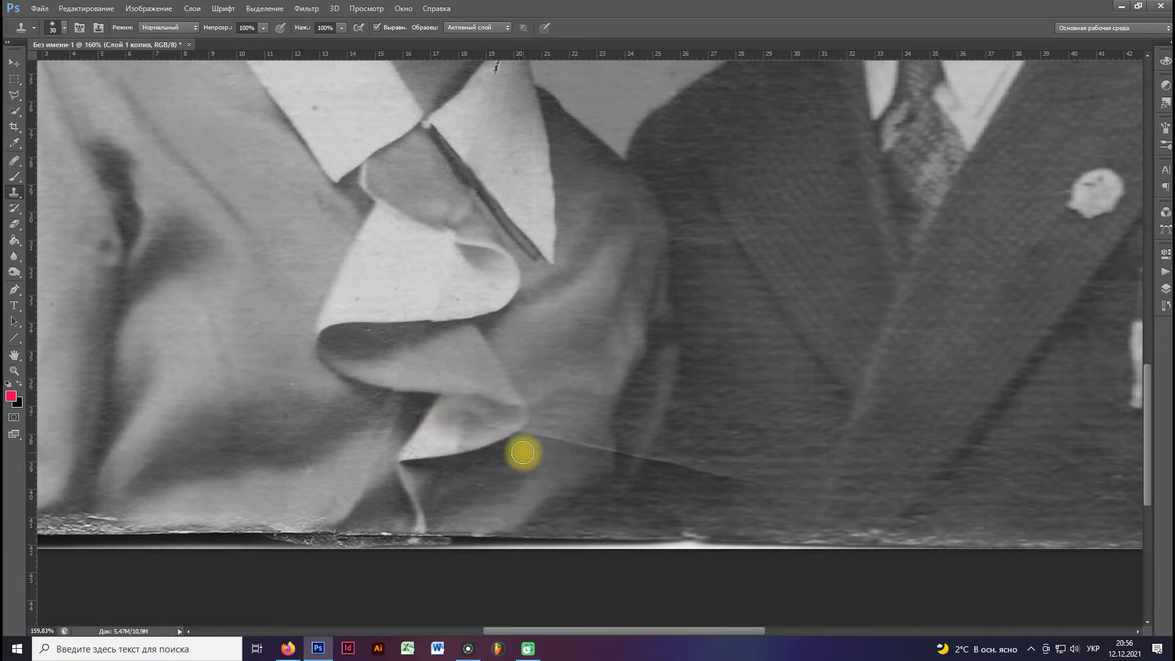
left_click(522, 458, "alt")
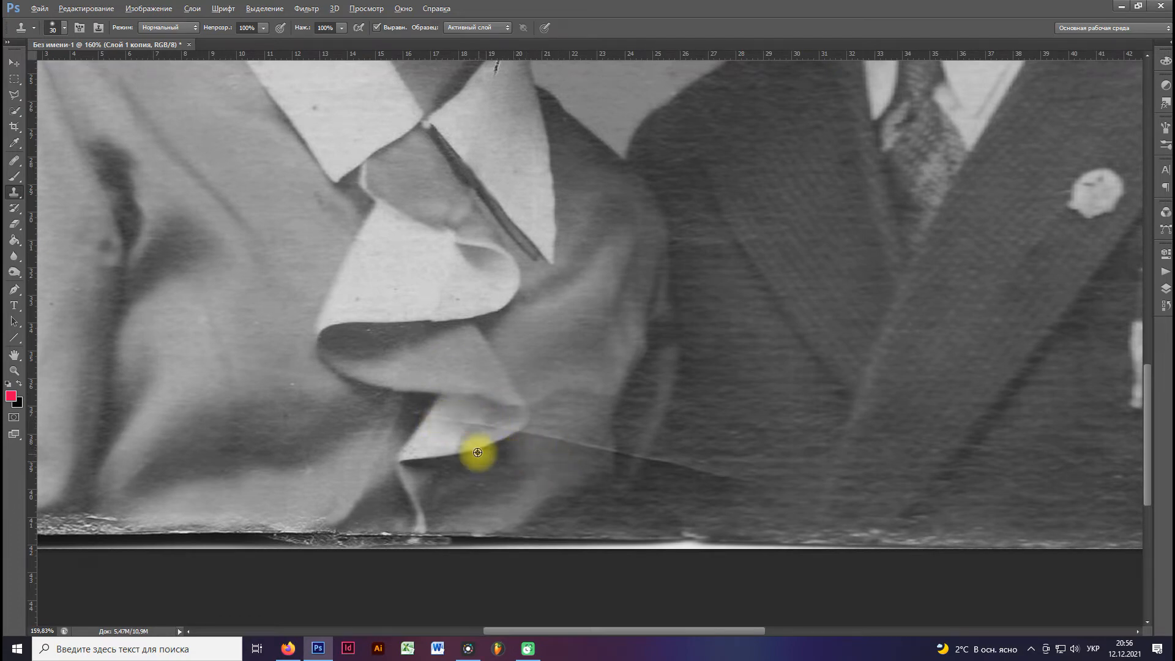
scroll(471, 443, "up", 3)
right_click(458, 451)
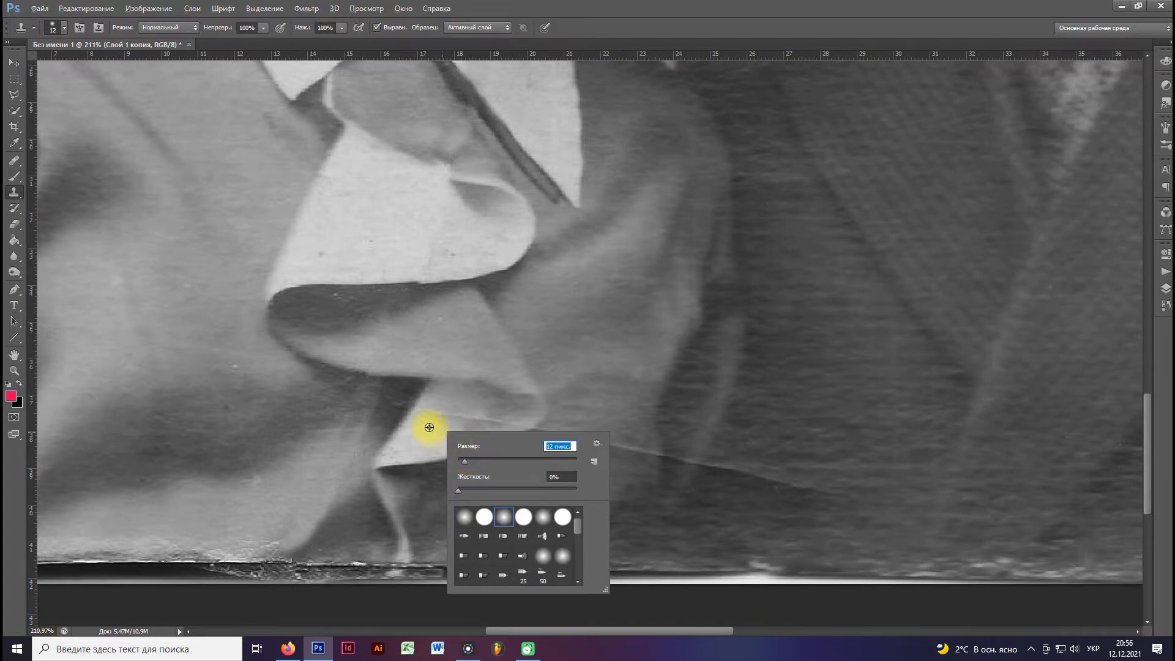
key("Return")
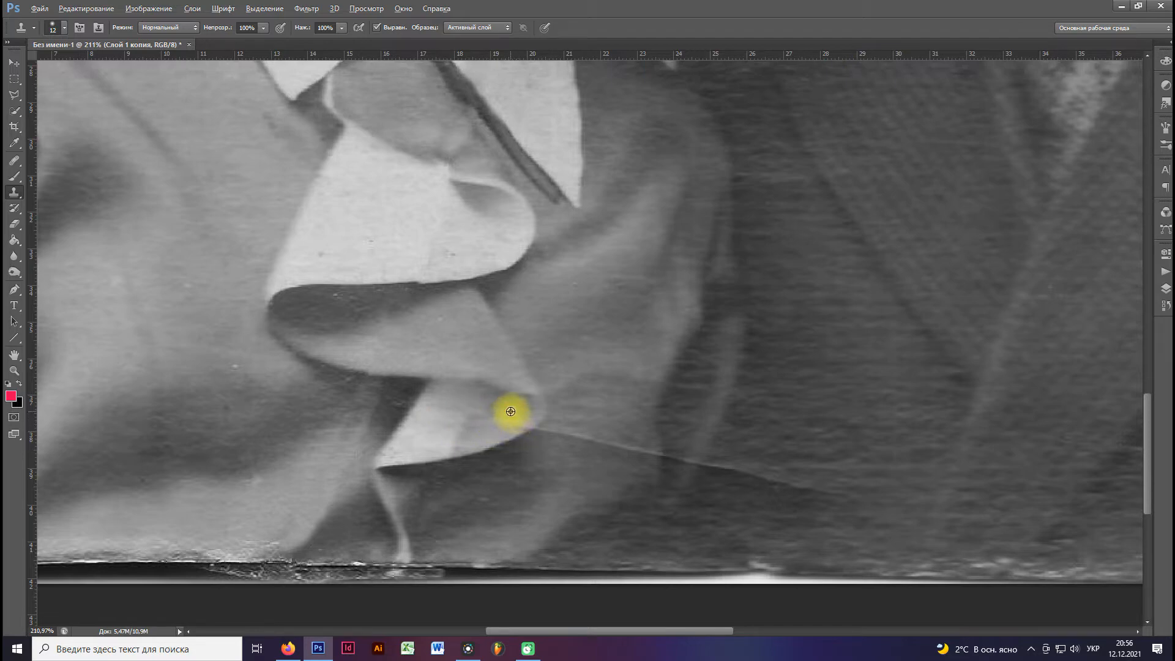
Clone out the thin scratch on the grey blouse fabric between the lowest ruffle tip and the dark suit.
scroll(513, 421, "up", 1)
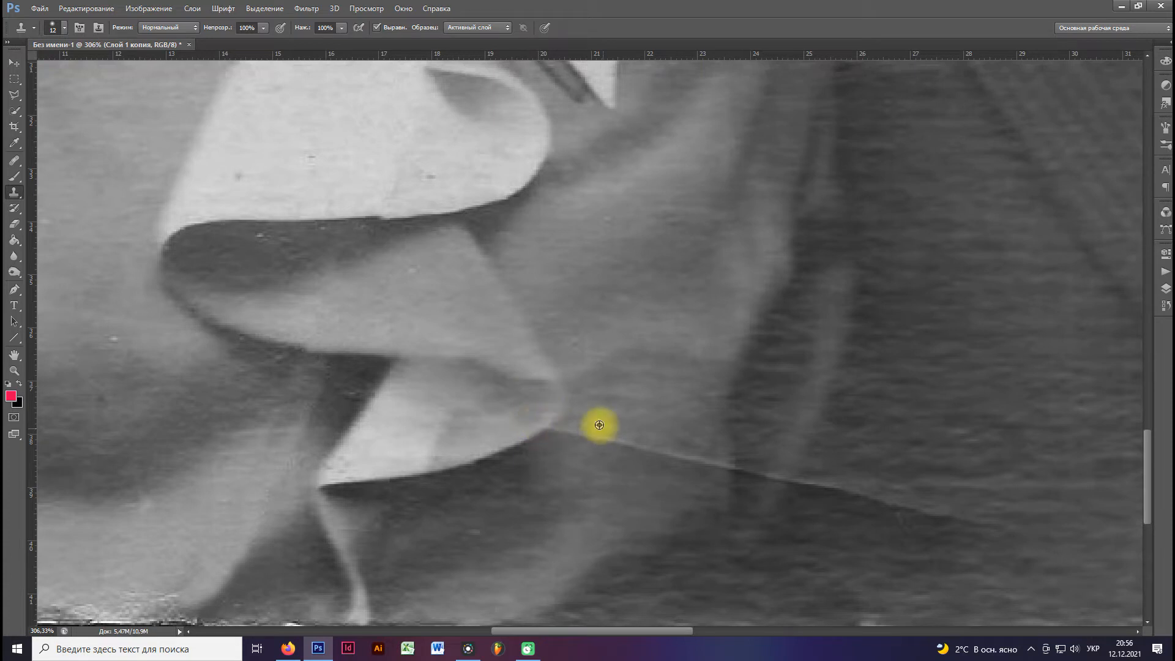
mouse_move(558, 425)
left_mouse_down()
mouse_move(701, 456)
mouse_move(560, 373)
left_mouse_up()
left_click(572, 372, "alt")
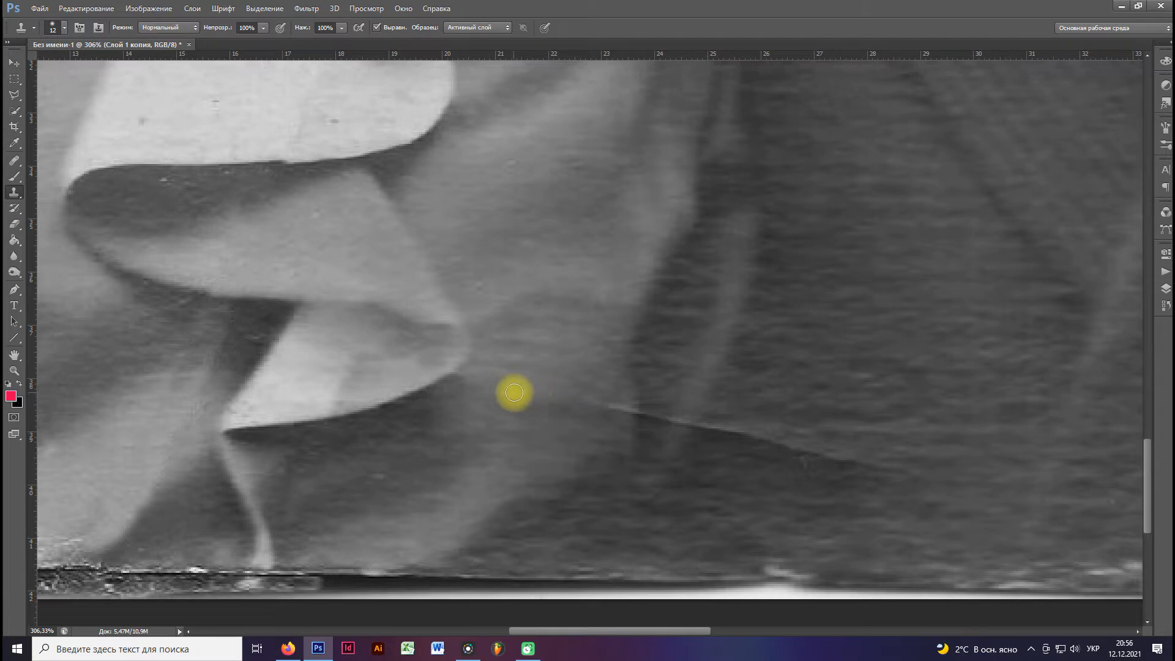
Clone out the remaining thin scratch where it runs from the blouse's edge across the man's dark jacket.
left_click_drag(601, 425, 440, 372)
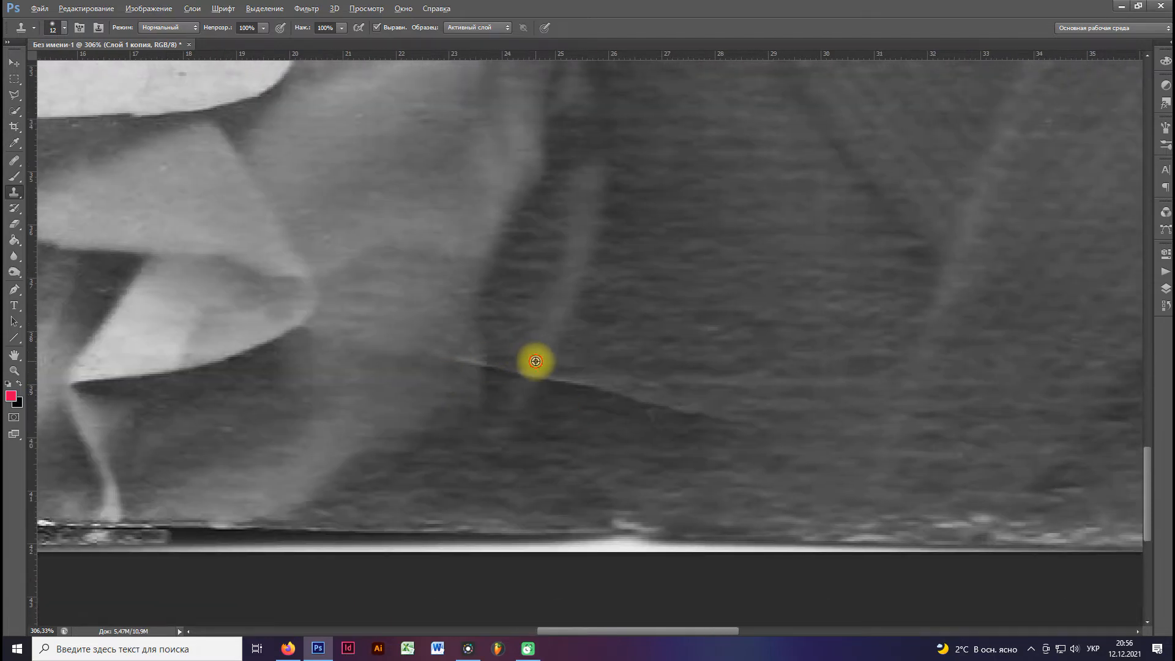
mouse_move(488, 365)
left_mouse_down()
mouse_move(447, 358)
mouse_move(477, 383)
mouse_move(449, 394)
mouse_move(458, 369)
mouse_move(524, 382)
left_mouse_up()
key("space")
mouse_move(530, 386)
left_mouse_down()
mouse_move(423, 334)
mouse_move(502, 342)
left_mouse_up()
left_click(452, 358, "alt")
scroll(451, 343, "down", 5)
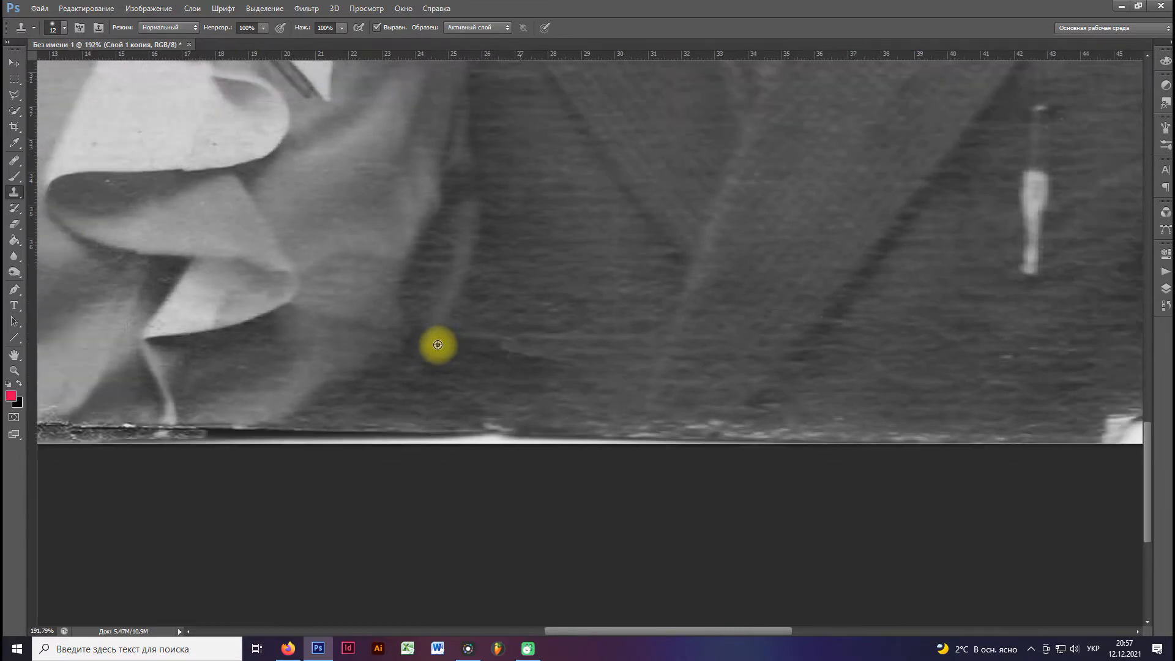
Clone out the crack across the woman's chin and jawline above her collar.
scroll(392, 327, "down", 2)
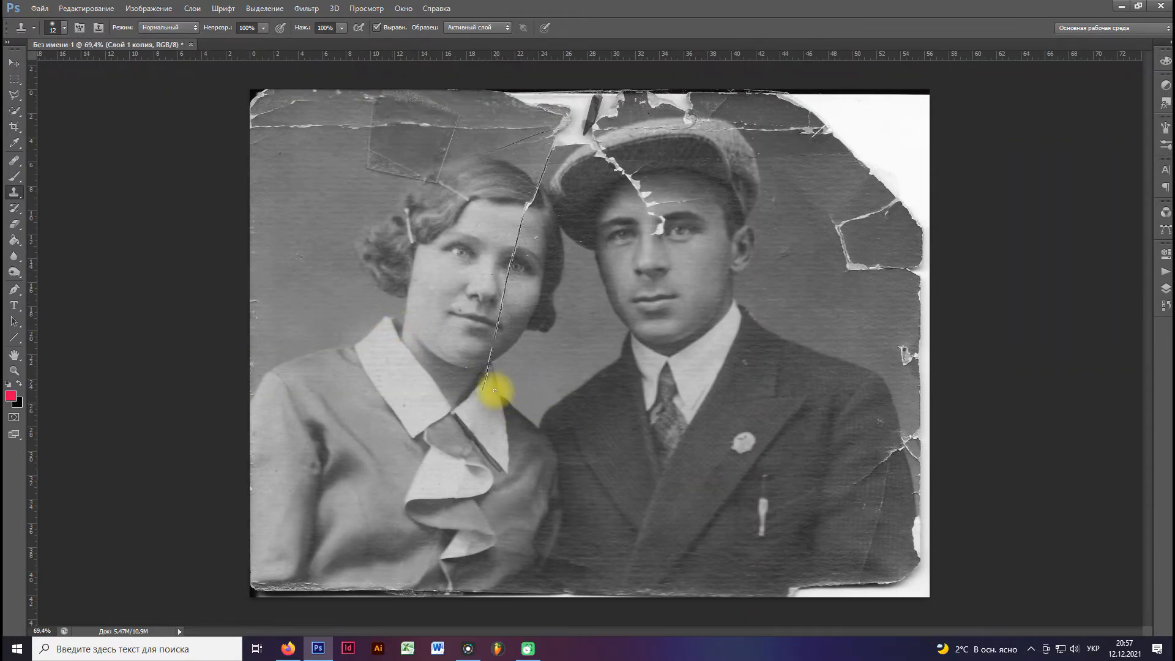
scroll(466, 329, "up", 2)
scroll(466, 329, "up", 4)
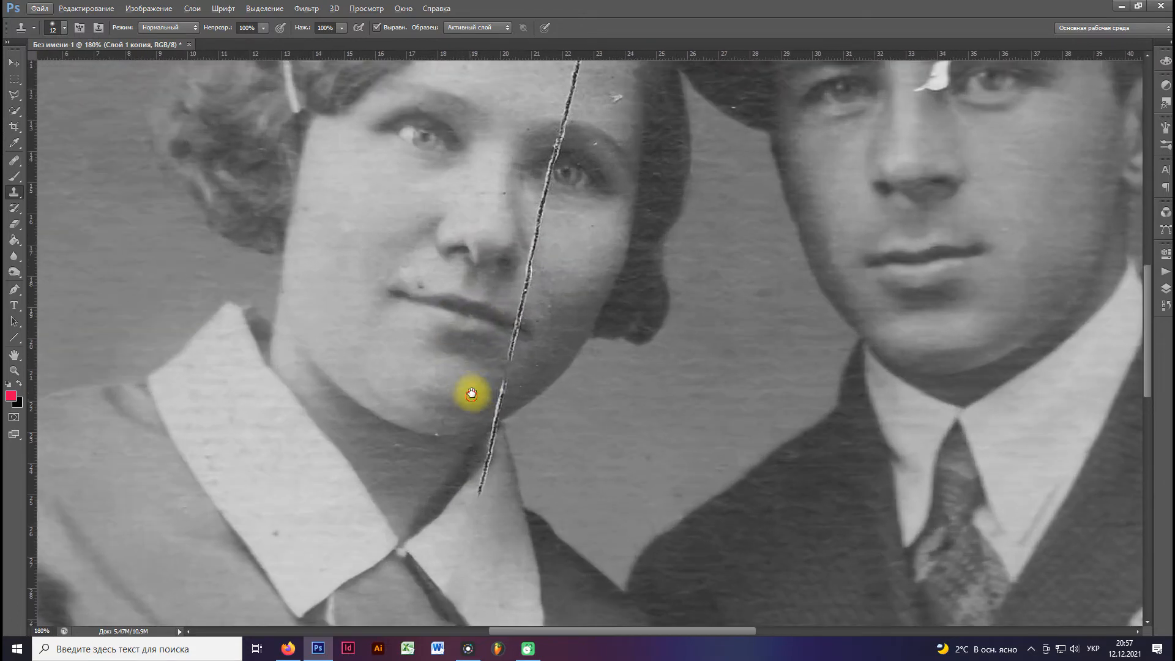
scroll(483, 341, "down", 2)
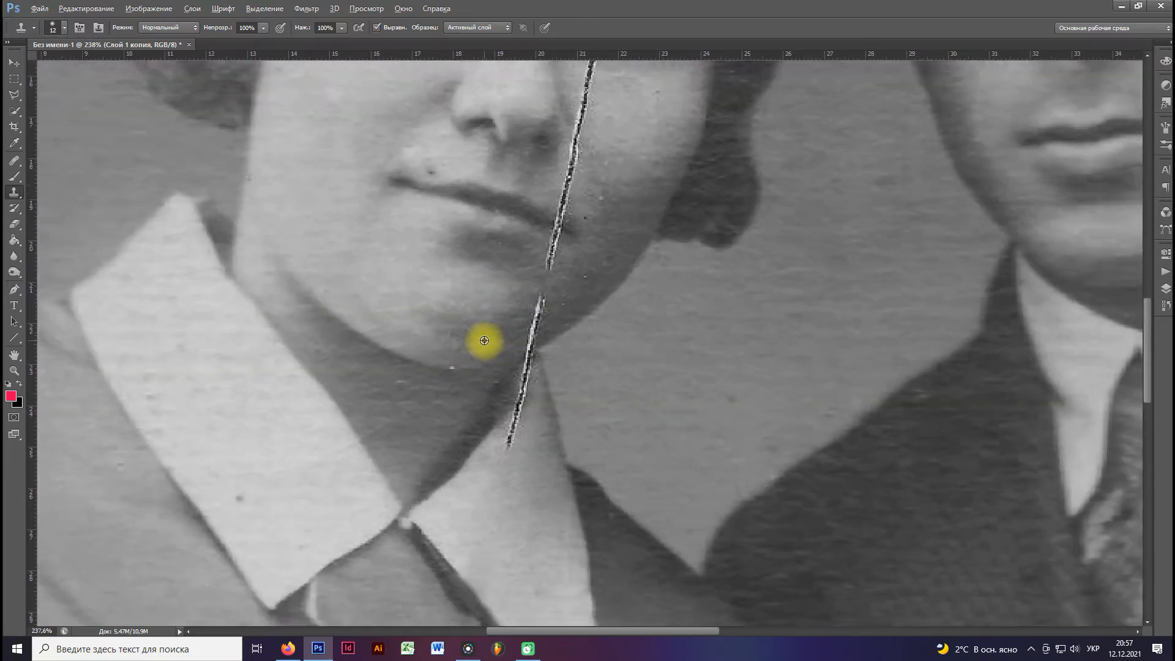
mouse_move(521, 299)
left_mouse_down()
mouse_move(535, 296)
mouse_move(524, 341)
mouse_move(532, 329)
left_mouse_up()
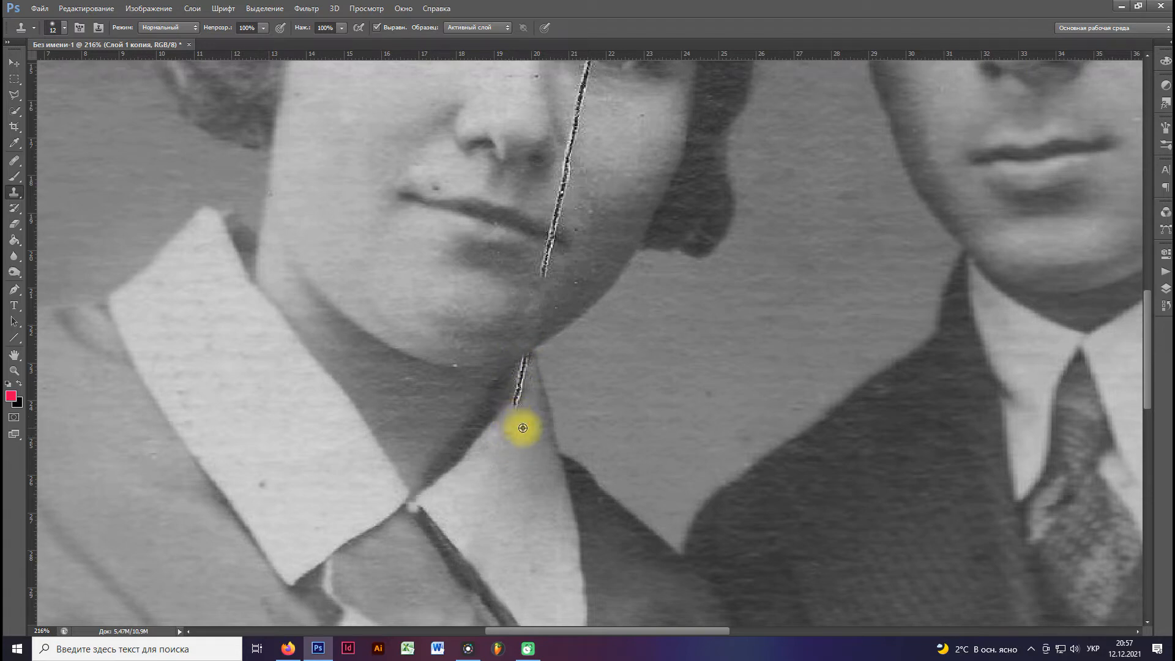
Clone out the crack at the tip of the woman's white collar and along its edge with the neck.
mouse_move(524, 408)
left_mouse_down()
mouse_move(522, 386)
mouse_move(532, 409)
left_mouse_up()
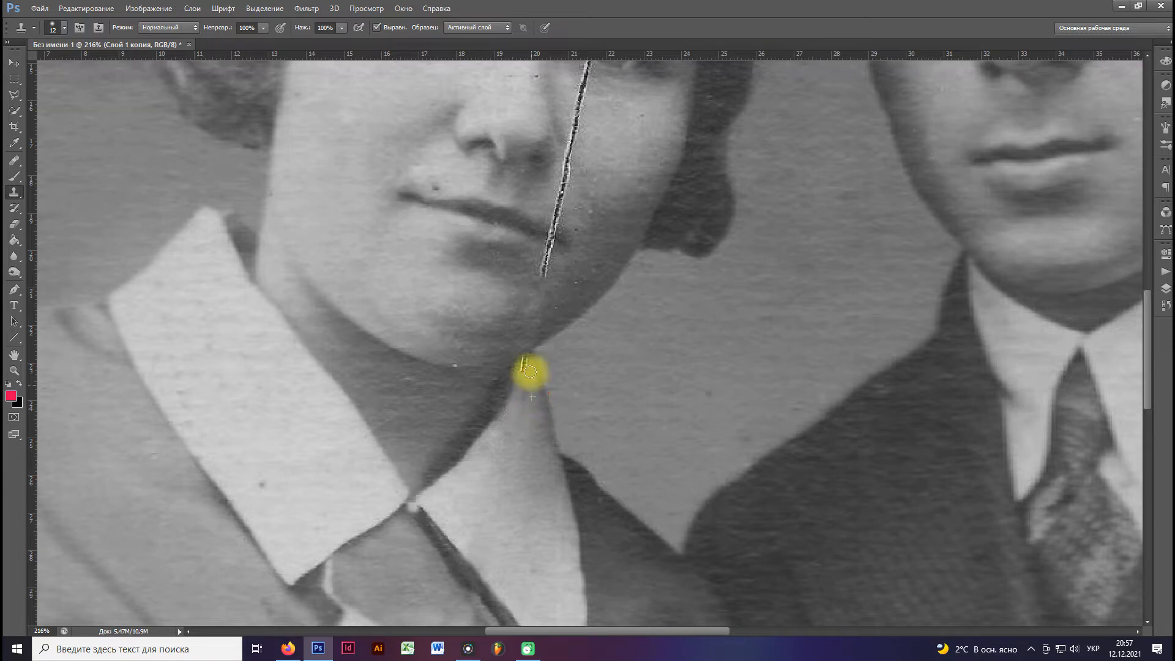
left_click(523, 386)
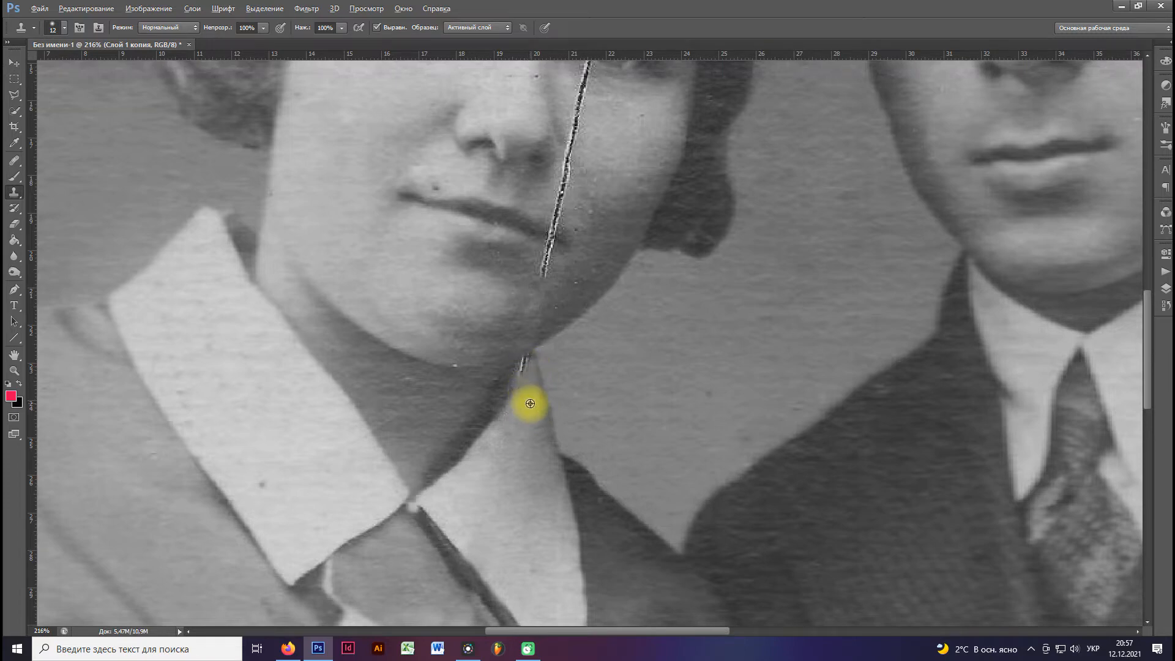
left_click(530, 404, "alt")
mouse_move(519, 379)
left_mouse_down()
mouse_move(545, 412)
mouse_move(525, 383)
mouse_move(532, 359)
left_mouse_up()
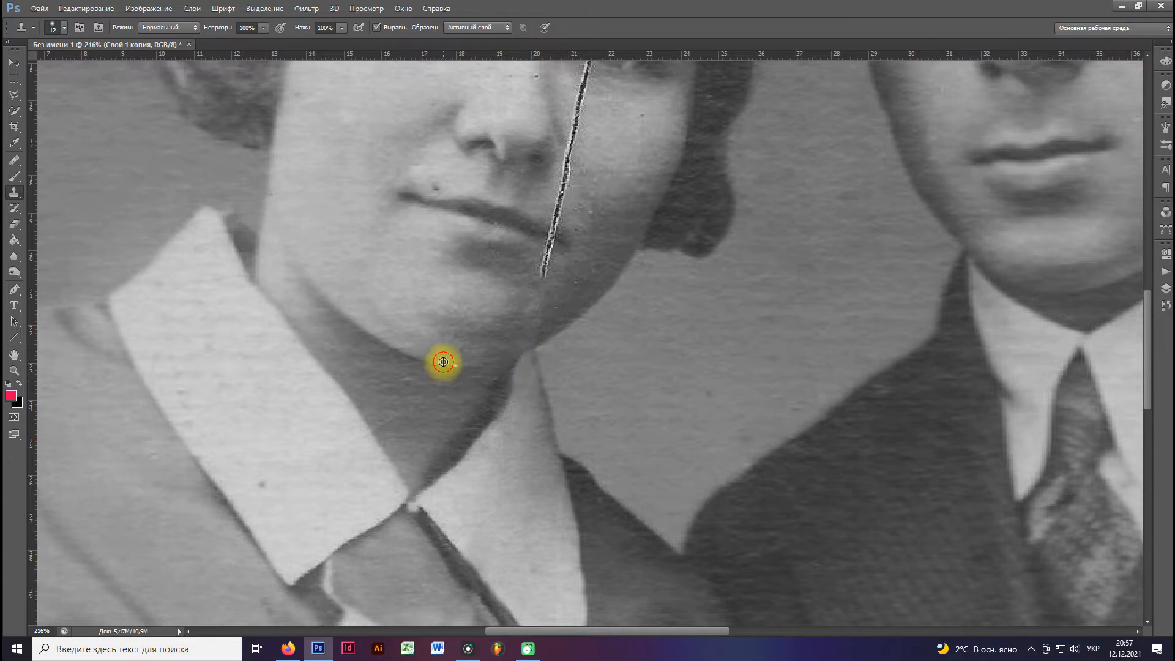
Smooth the crack's trace on the woman's jaw and clone out the crack up to the corner of her mouth.
left_click(569, 300, "alt")
left_click(557, 308)
left_click(576, 271, "alt")
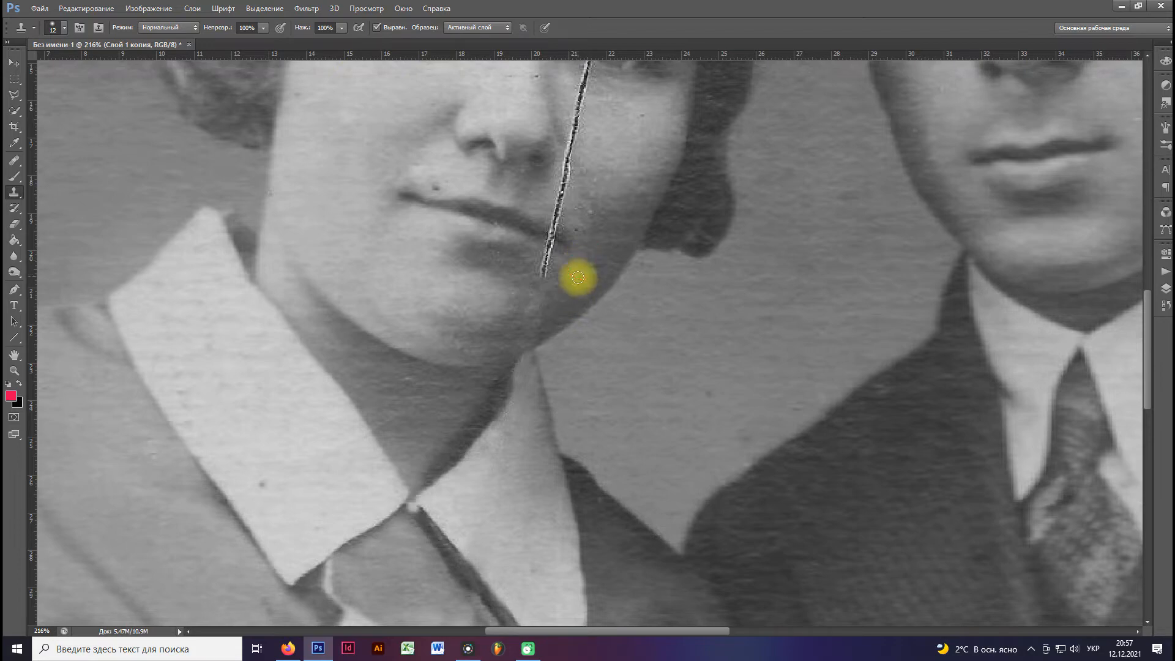
left_click_drag(569, 259, 488, 427)
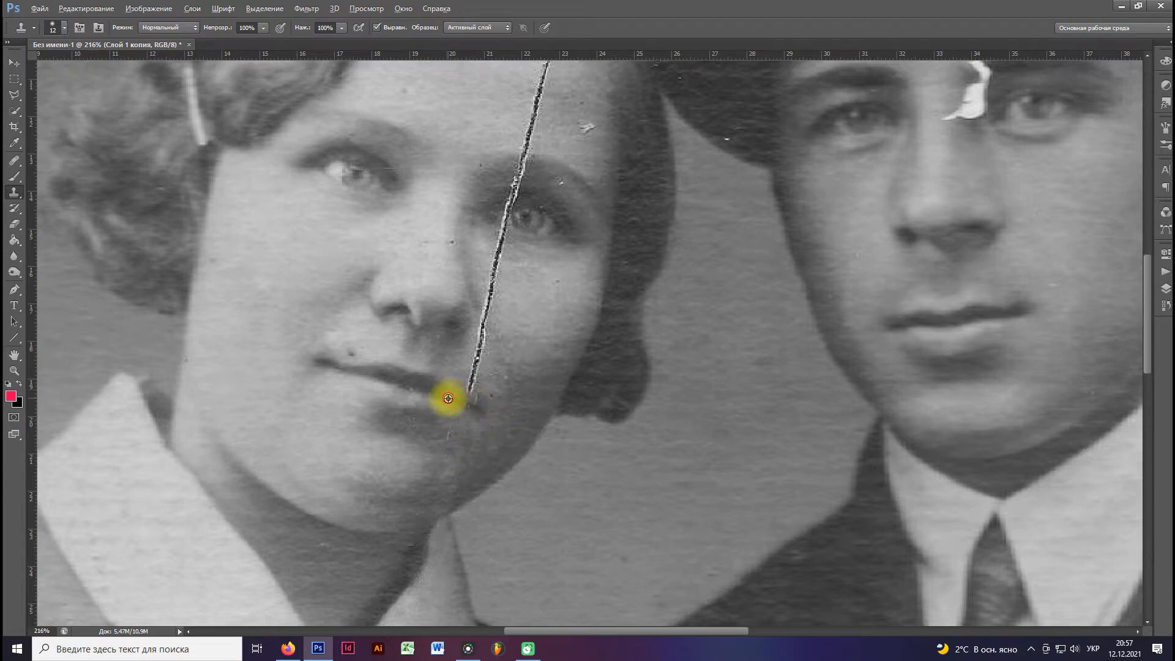
Rebuild the corner of the woman's mouth and clone out the crack on the cheek just above it.
left_click(514, 400, "alt")
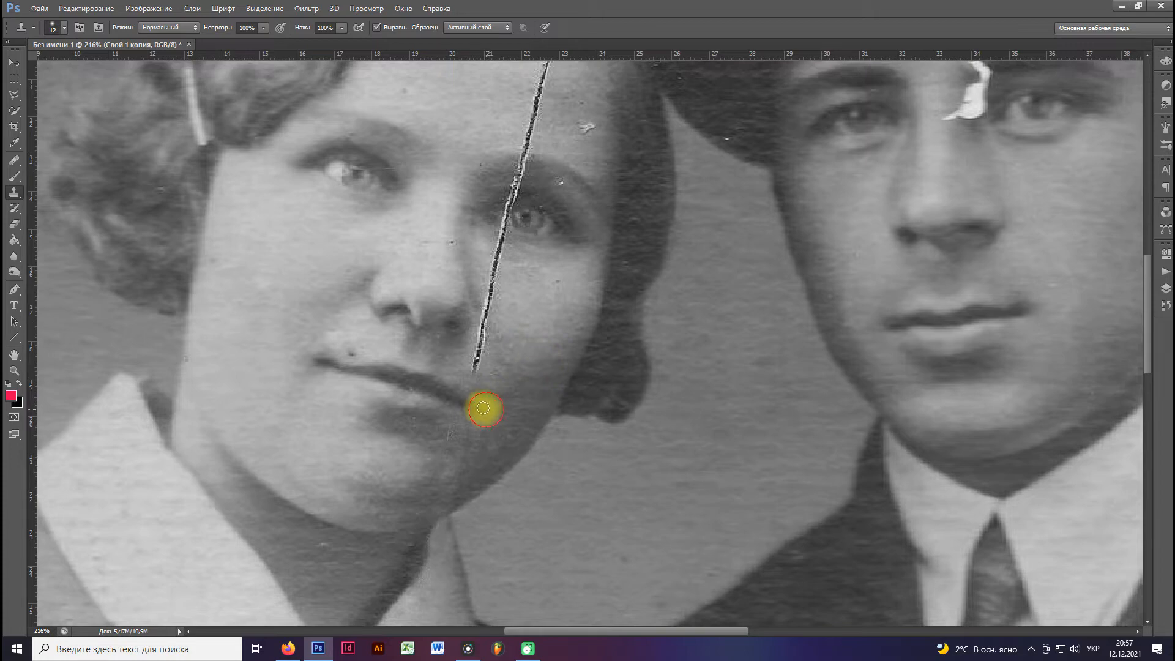
left_click_drag(519, 363, 507, 401)
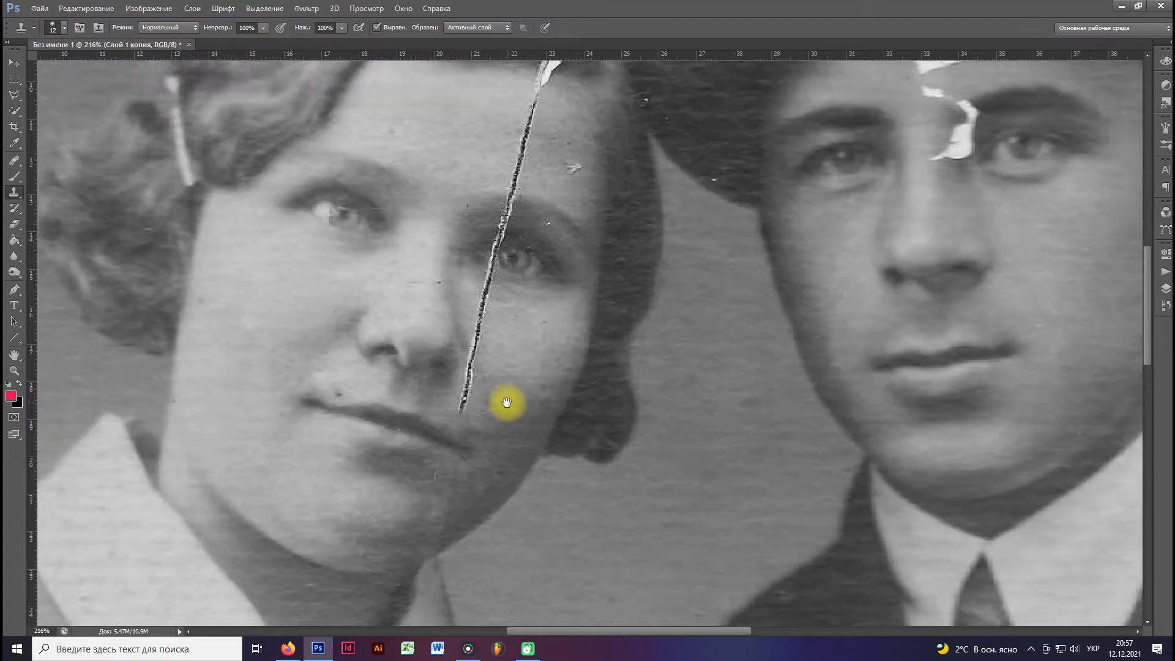
scroll(506, 401, "up", 3)
left_click(505, 418, "alt")
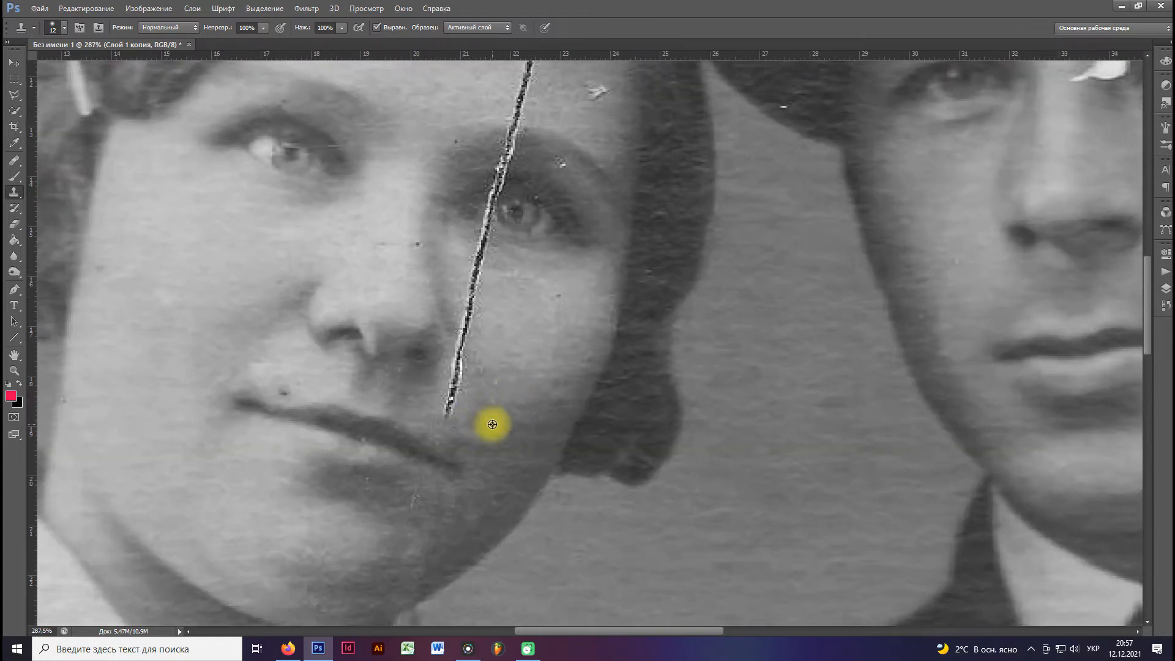
Set the Clone Stamp size to 17 px and clone out the crack on the cheek from beside the mouth to below the eye.
right_click(515, 403)
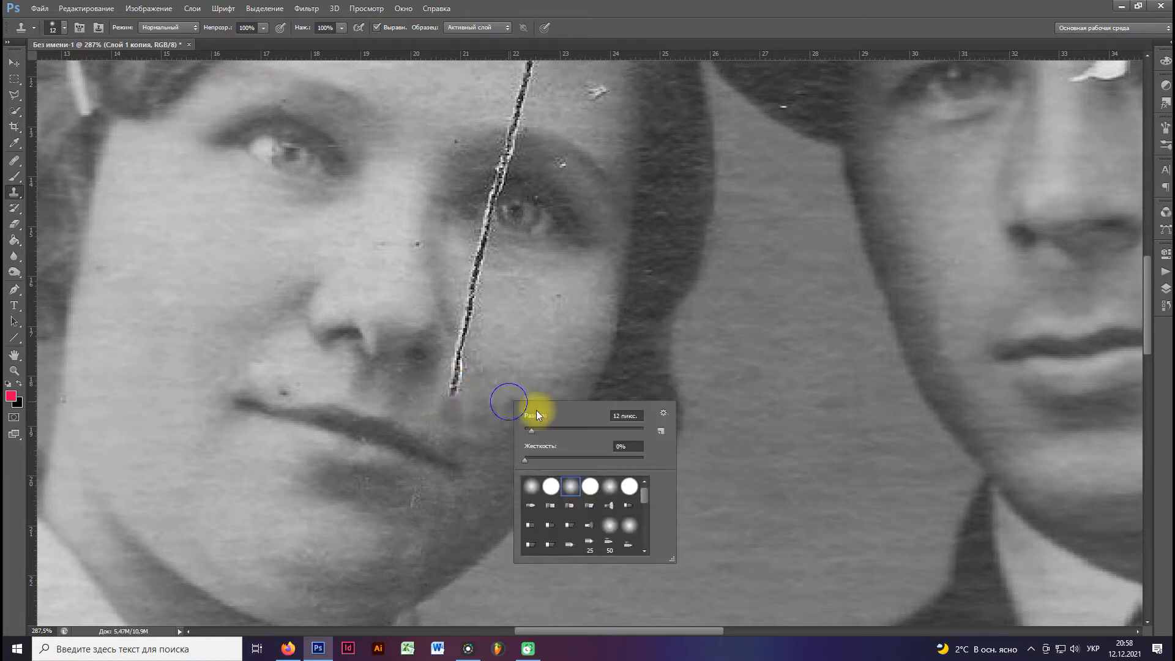
left_click(477, 408)
right_click(492, 397)
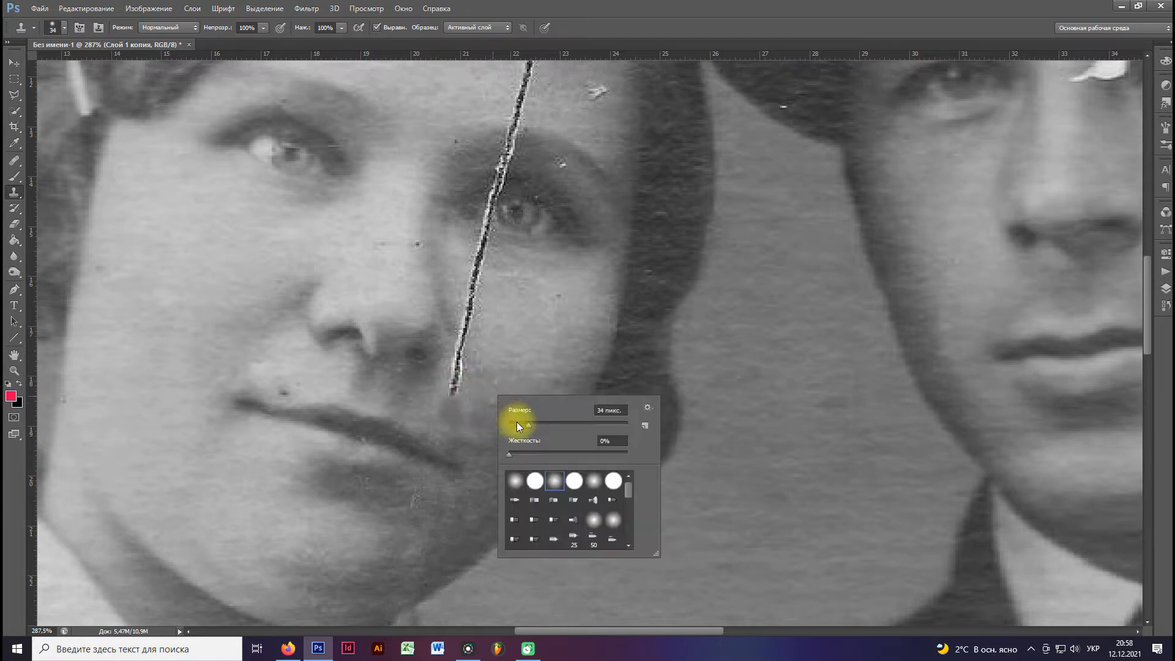
left_click(519, 424)
left_click(477, 415)
left_click_drag(455, 411, 473, 302)
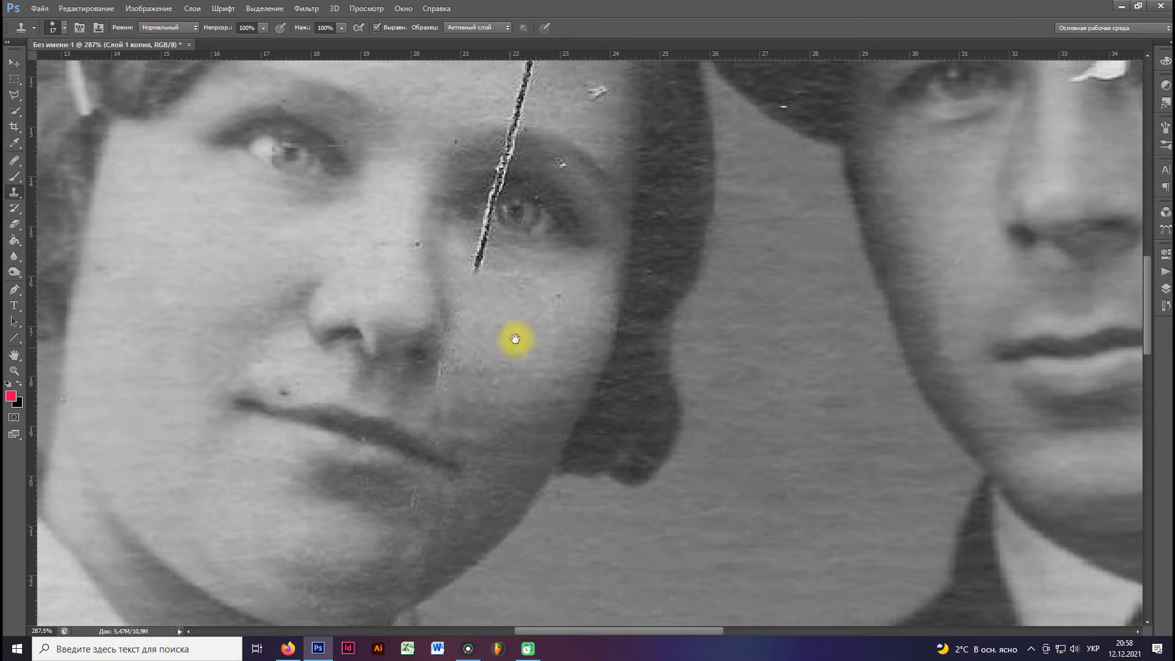
Touch up the skin beside the woman's nose and clone out the white blemish on her forehead above the eyebrow.
left_click_drag(503, 354, 453, 419)
left_click_drag(410, 386, 414, 336)
left_click(511, 161, "alt")
left_click(525, 182)
left_click(533, 139, "alt")
left_click(525, 149)
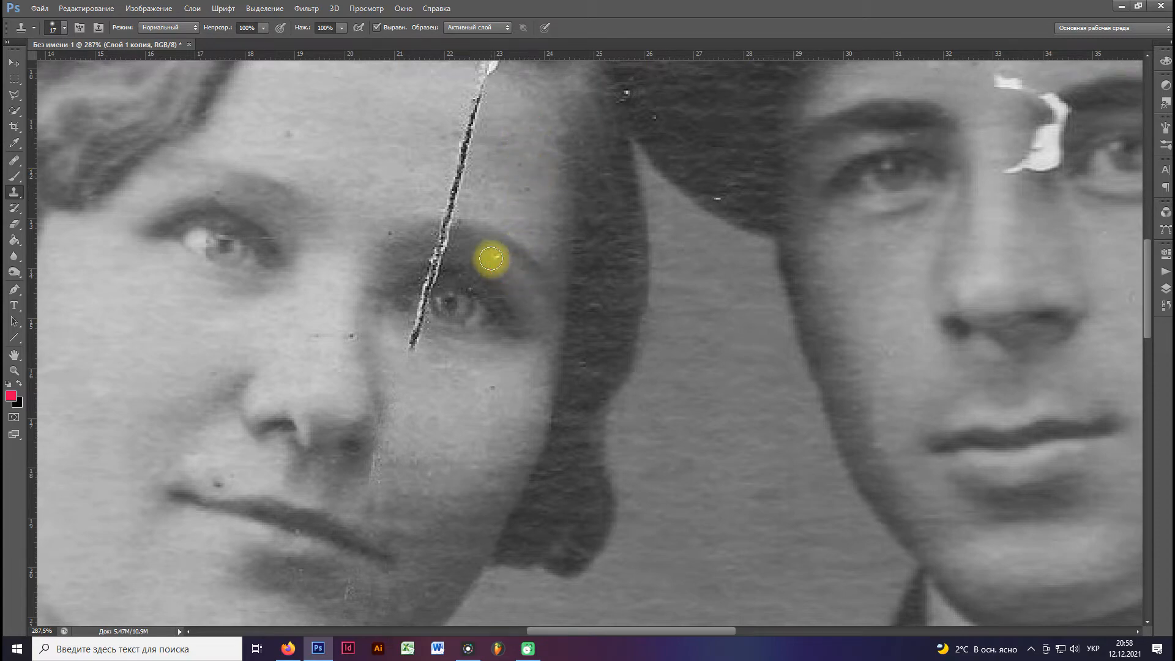
right_click(14, 192)
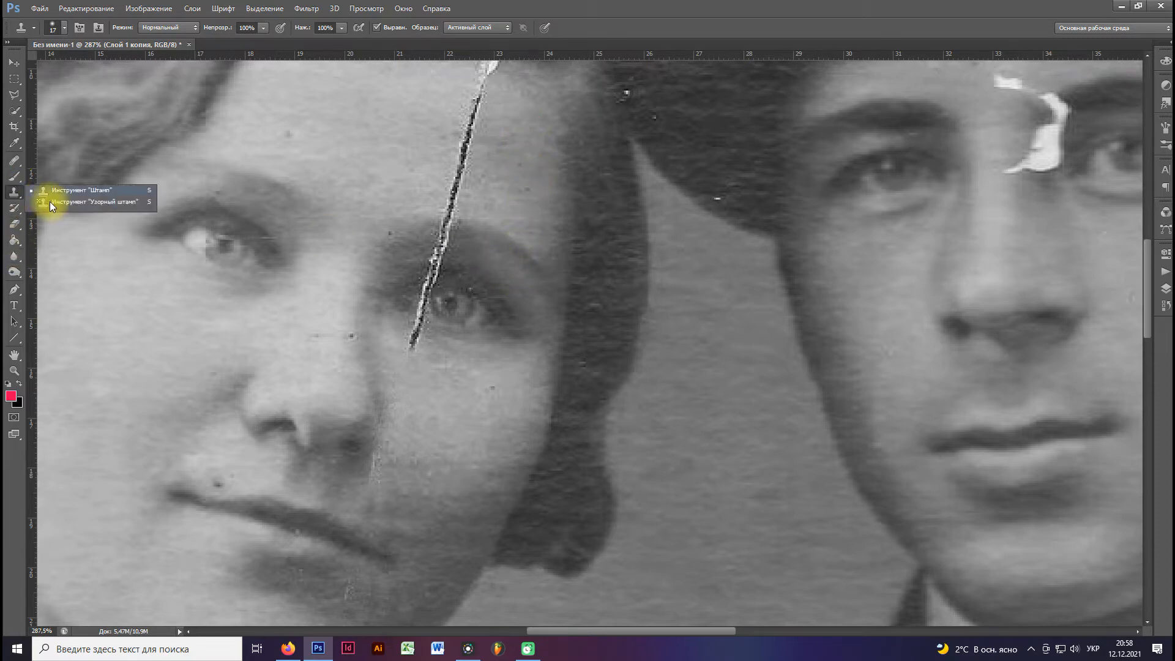
right_click(14, 177)
right_click(13, 161)
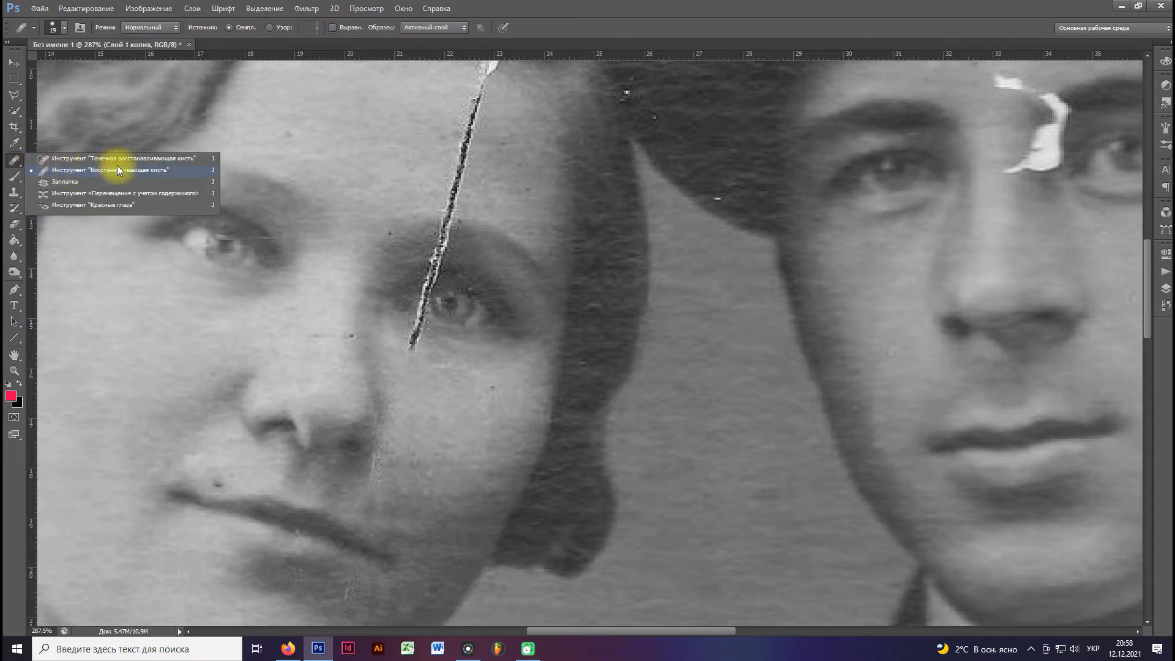
left_click(119, 174)
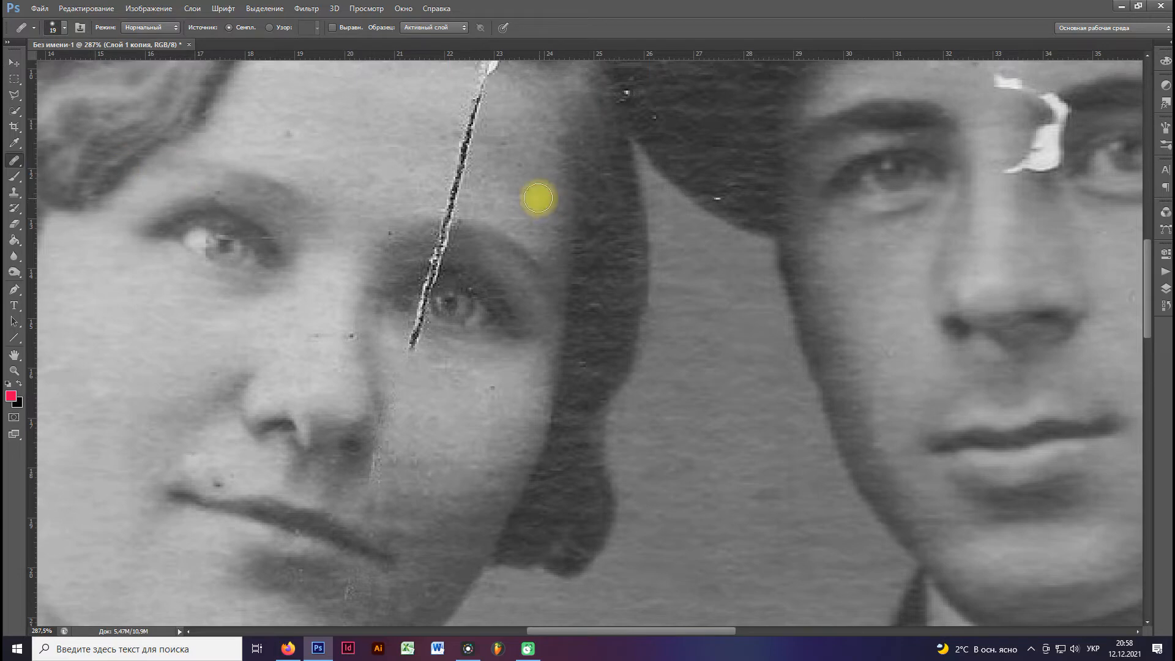
left_click(524, 169)
Set a content-aware Spot Healing Brush to 13 px and remove the dark specks on the woman's brow, nose, cheek and upper lip.
left_click(17, 161)
left_click(104, 162)
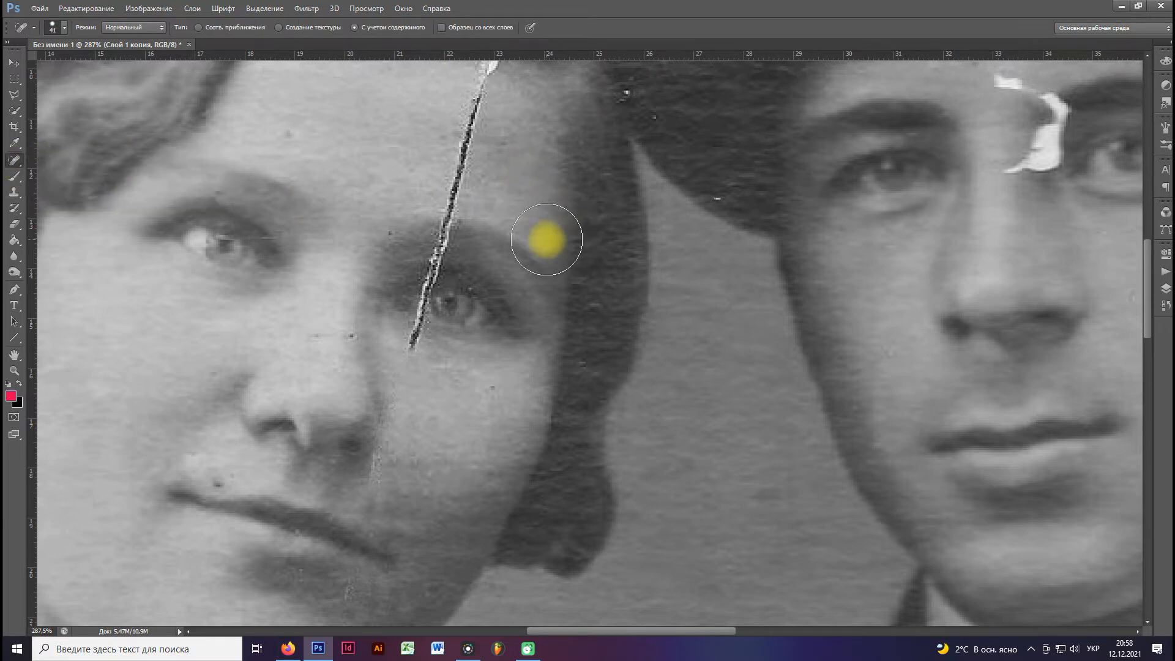
right_click(547, 243)
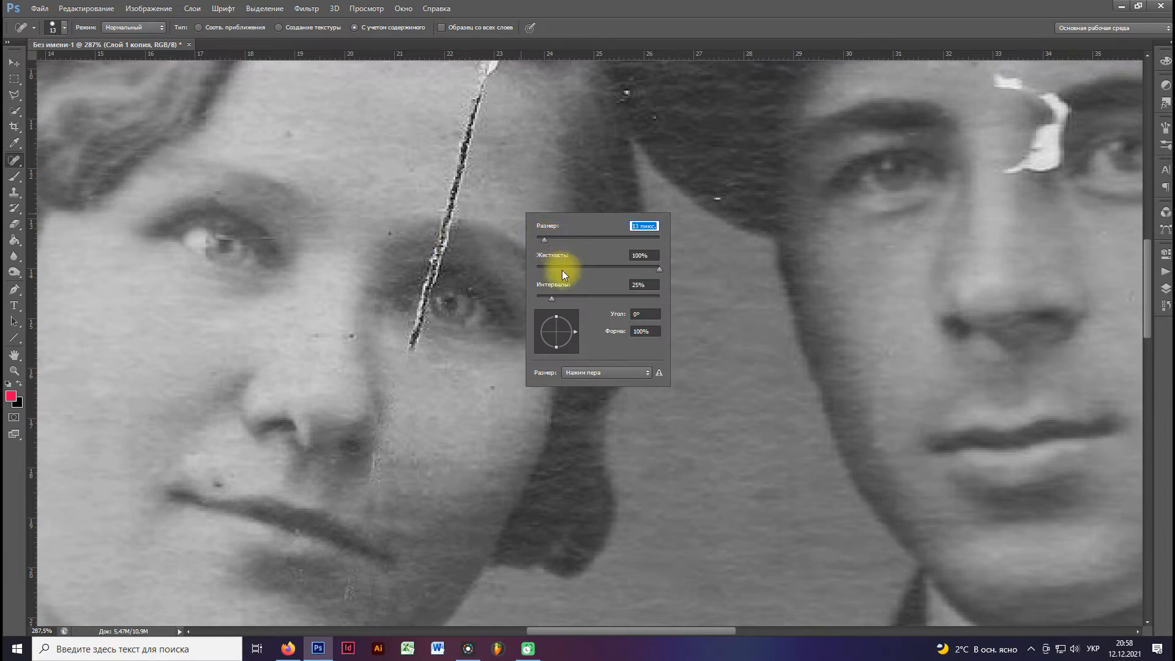
left_click(614, 268)
left_click(390, 237)
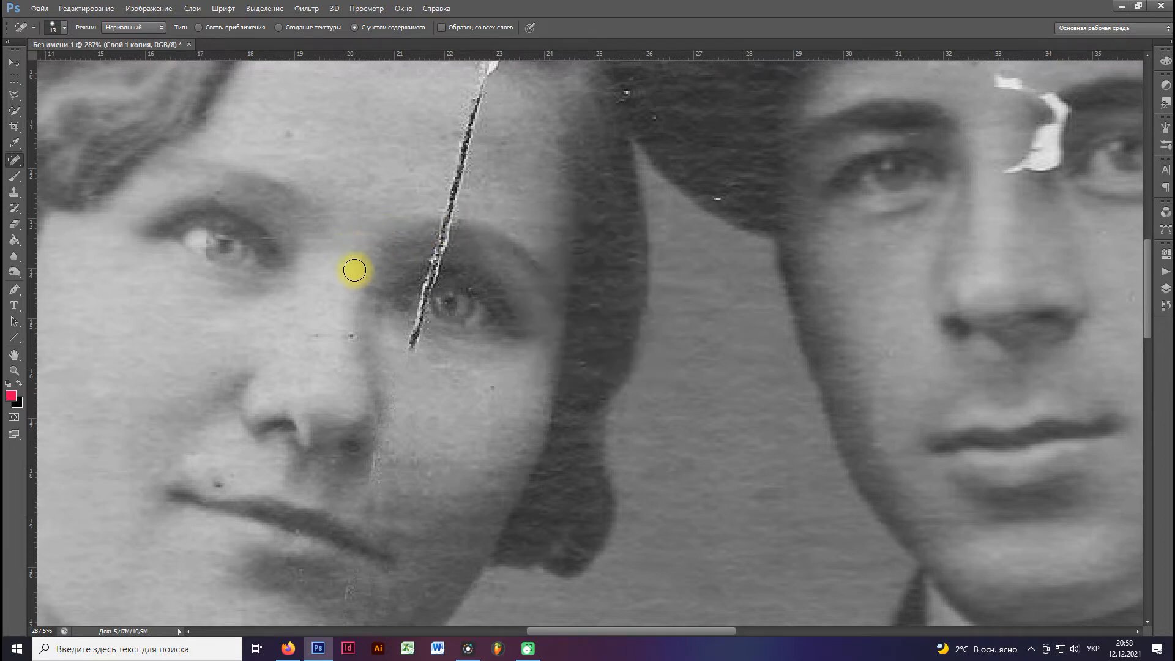
left_click(355, 333)
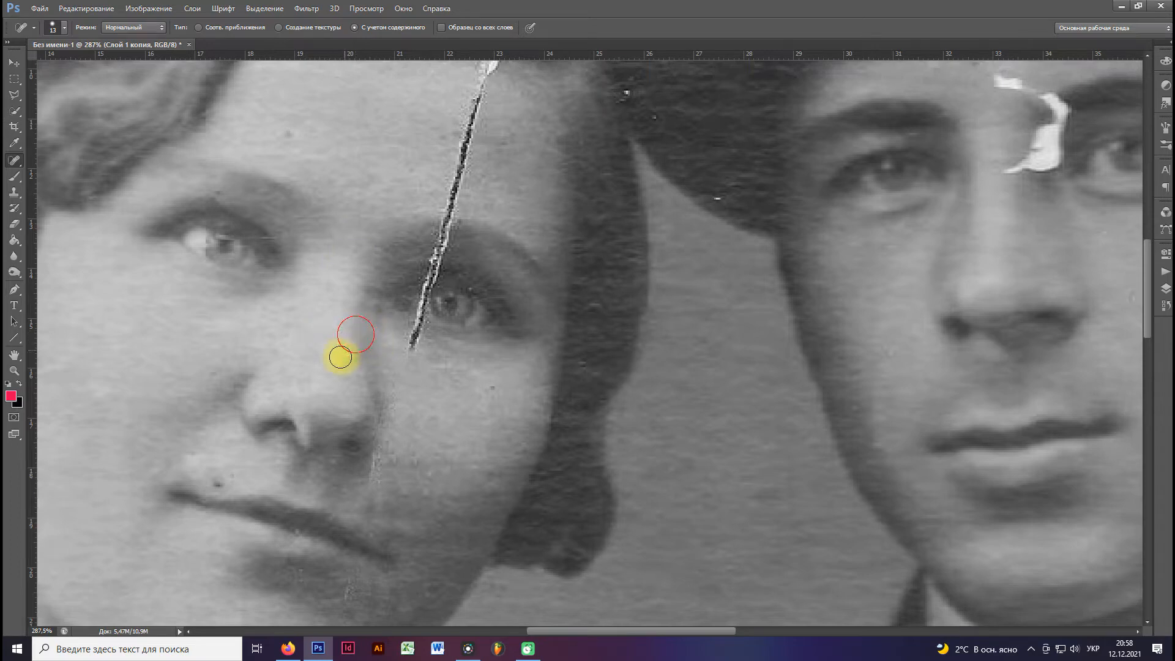
left_click(493, 392)
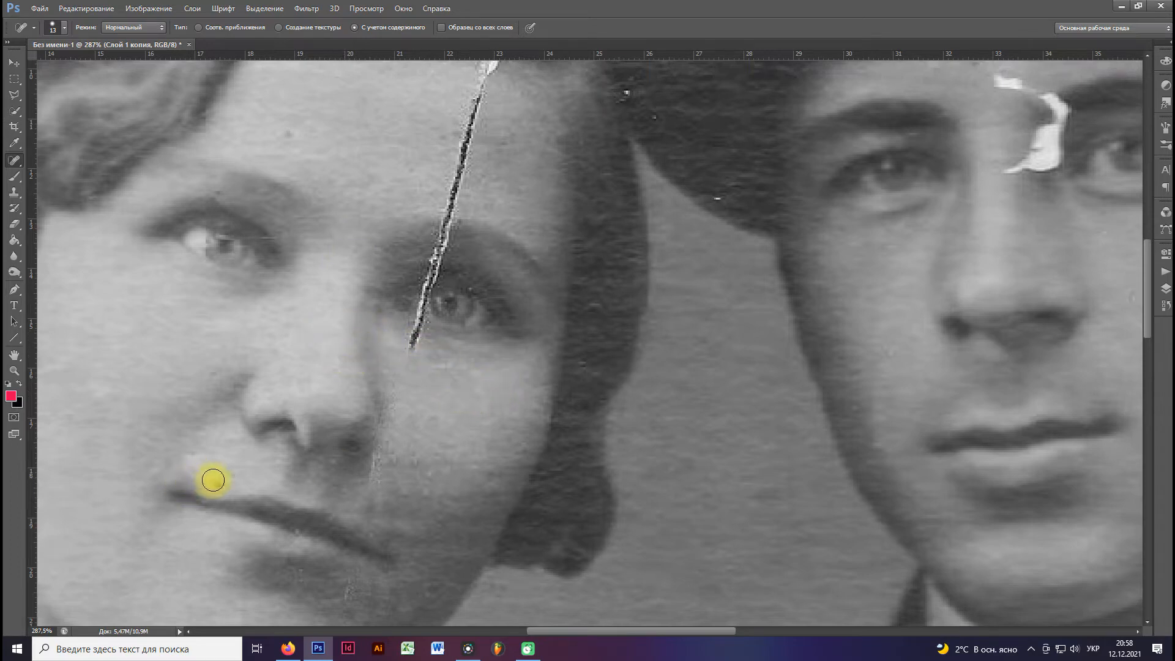
left_click_drag(219, 490, 204, 486)
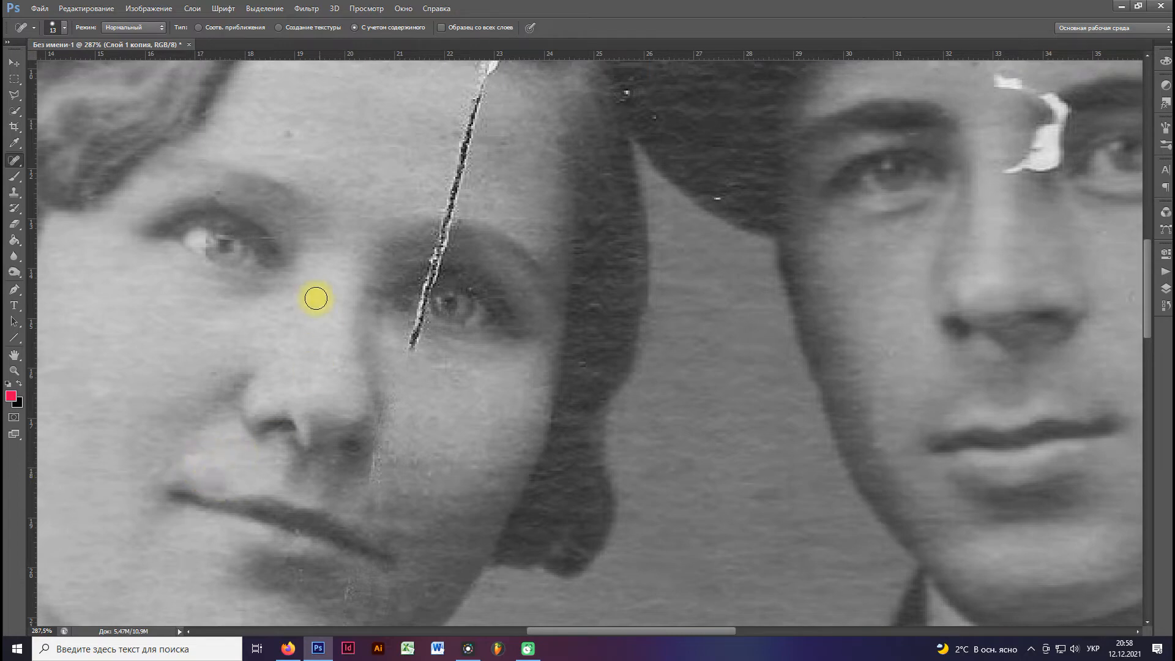
Heal the crack running down the woman's forehead from the white tear at the hairline to the eyebrow.
left_click_drag(395, 168, 323, 197)
left_click_drag(407, 122, 366, 239)
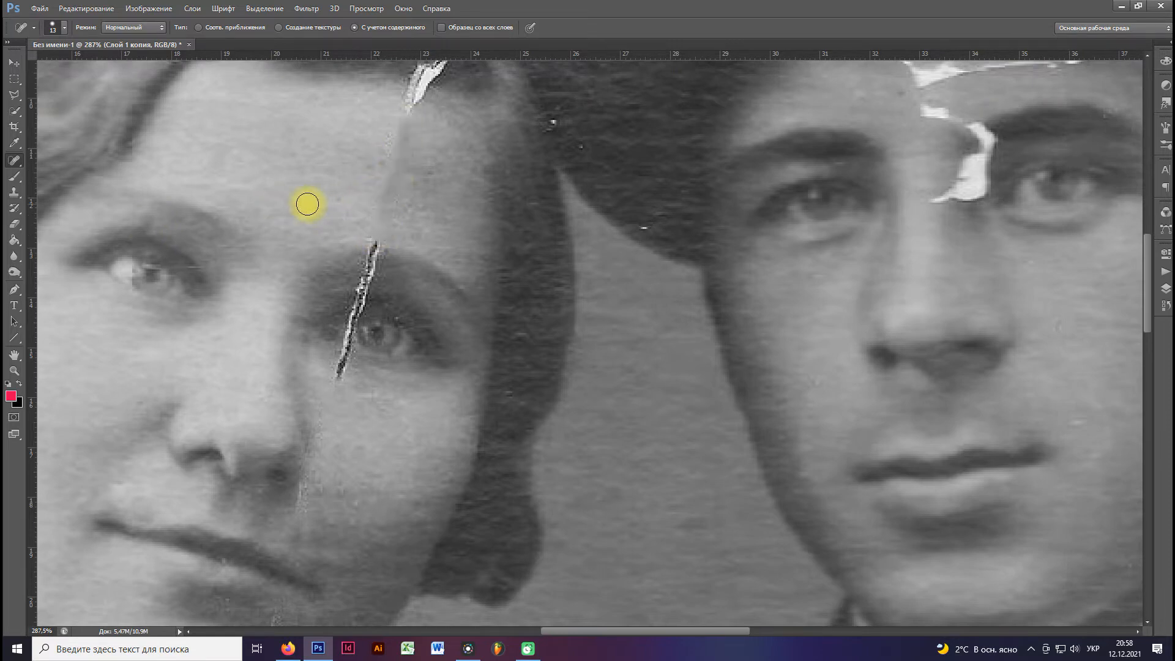
left_click_drag(391, 125, 389, 155)
scroll(341, 189, "down", 3)
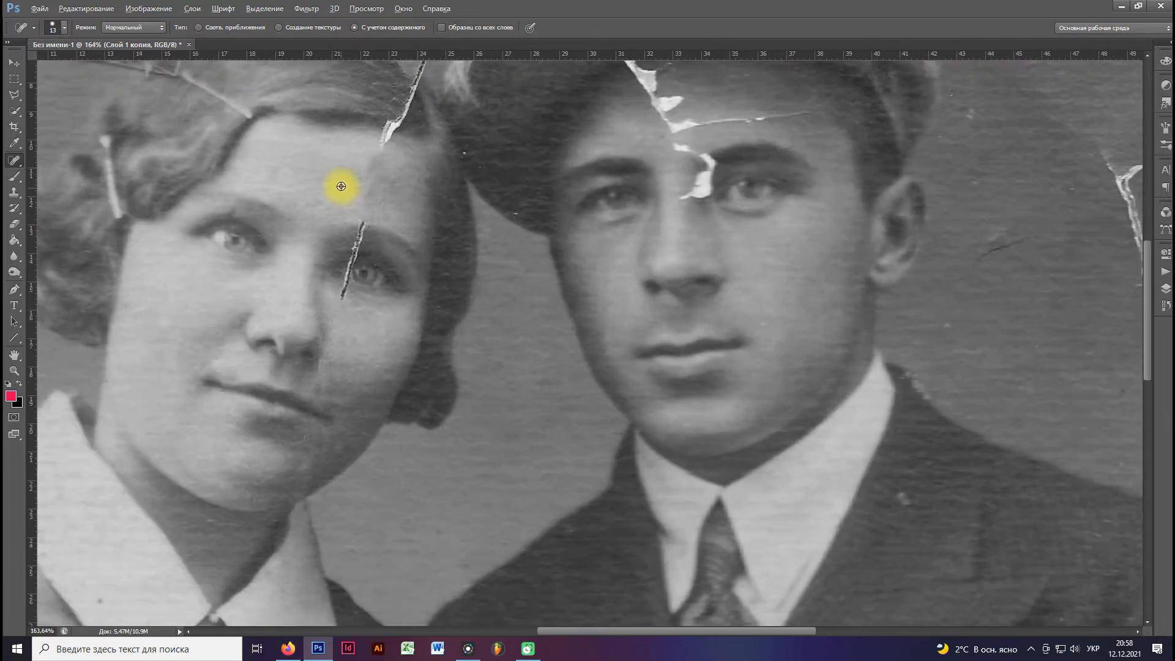
Smooth the crack's trace on the woman's forehead with the Patch tool, using clean skin beside it, and clear the selection.
scroll(341, 188, "up", 3)
right_click(13, 160)
left_click(61, 188)
mouse_move(359, 222)
left_mouse_down()
mouse_move(415, 233)
mouse_move(439, 165)
mouse_move(422, 133)
mouse_move(367, 150)
left_mouse_up()
left_click_drag(390, 161, 292, 150)
key("ctrl+d")
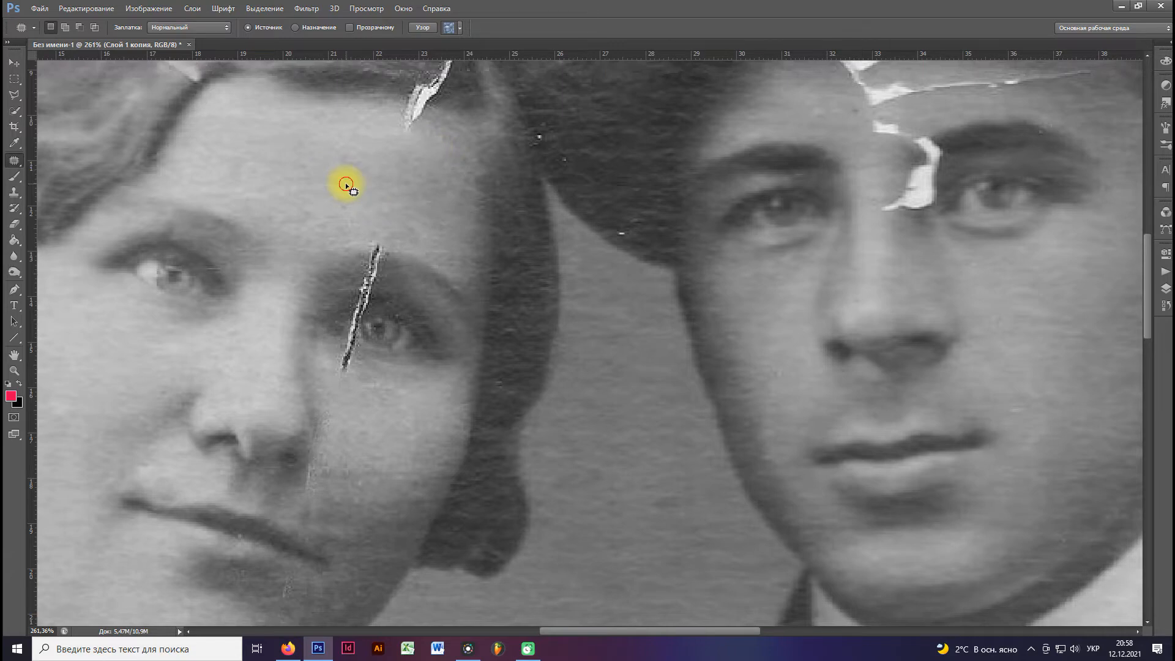
Patch the leftover crack marks between the woman's nose and mouth corner and the scratch below her lower lip.
key("space")
left_click_drag(354, 225, 363, 173)
scroll(380, 207, "up", 1)
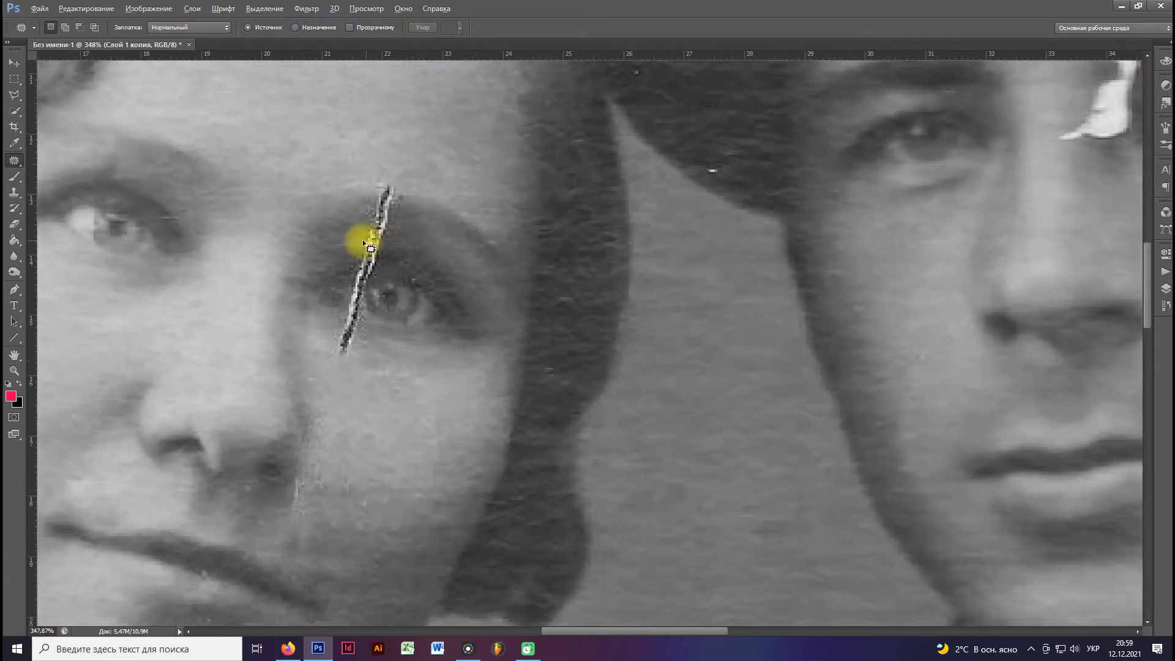
scroll(366, 243, "down", 3)
scroll(342, 343, "up", 3)
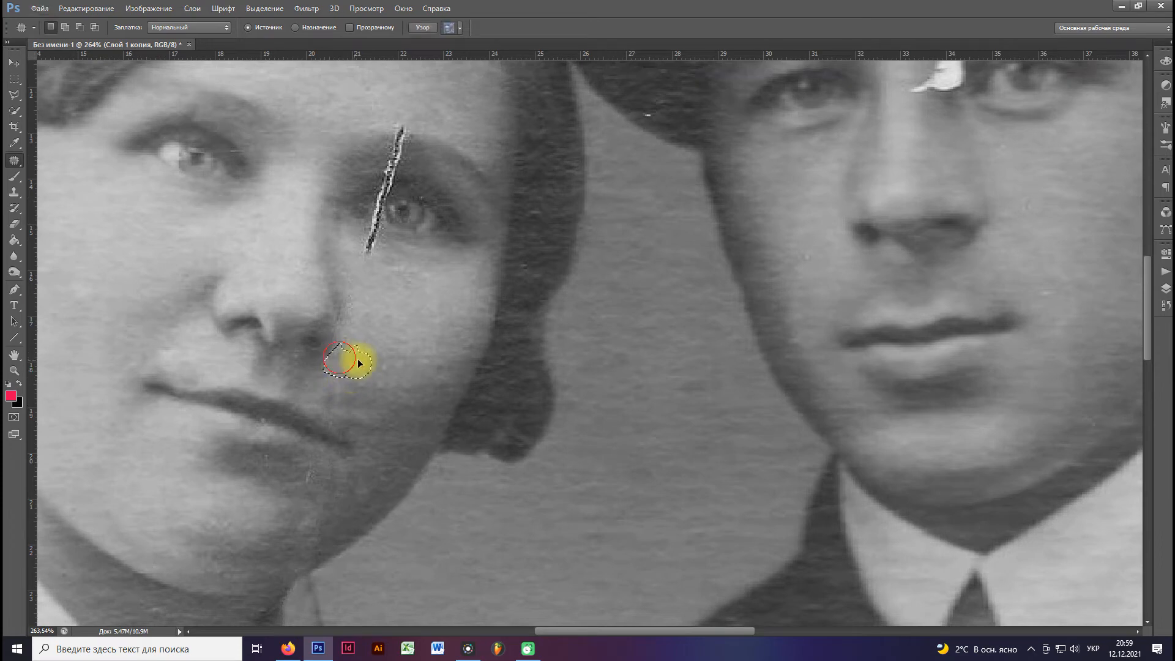
mouse_move(314, 459)
left_mouse_down()
mouse_move(302, 484)
mouse_move(328, 462)
mouse_move(313, 460)
left_mouse_up()
left_click_drag(311, 464, 351, 479)
left_click(287, 481)
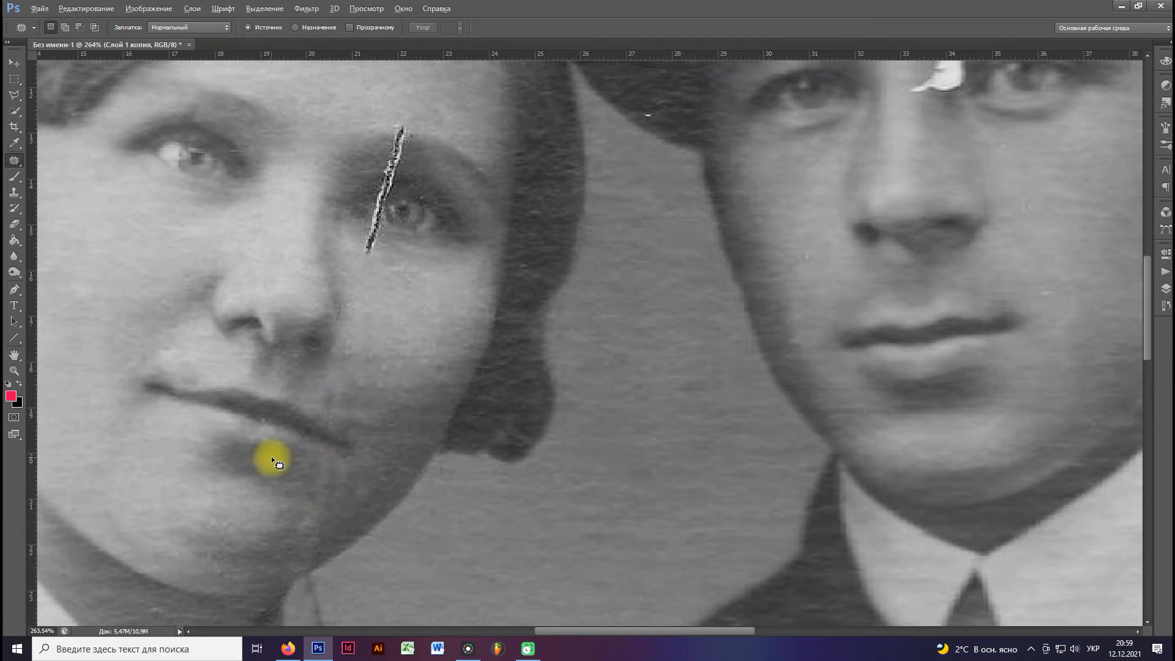
scroll(287, 454, "down", 2)
scroll(269, 338, "down", 5)
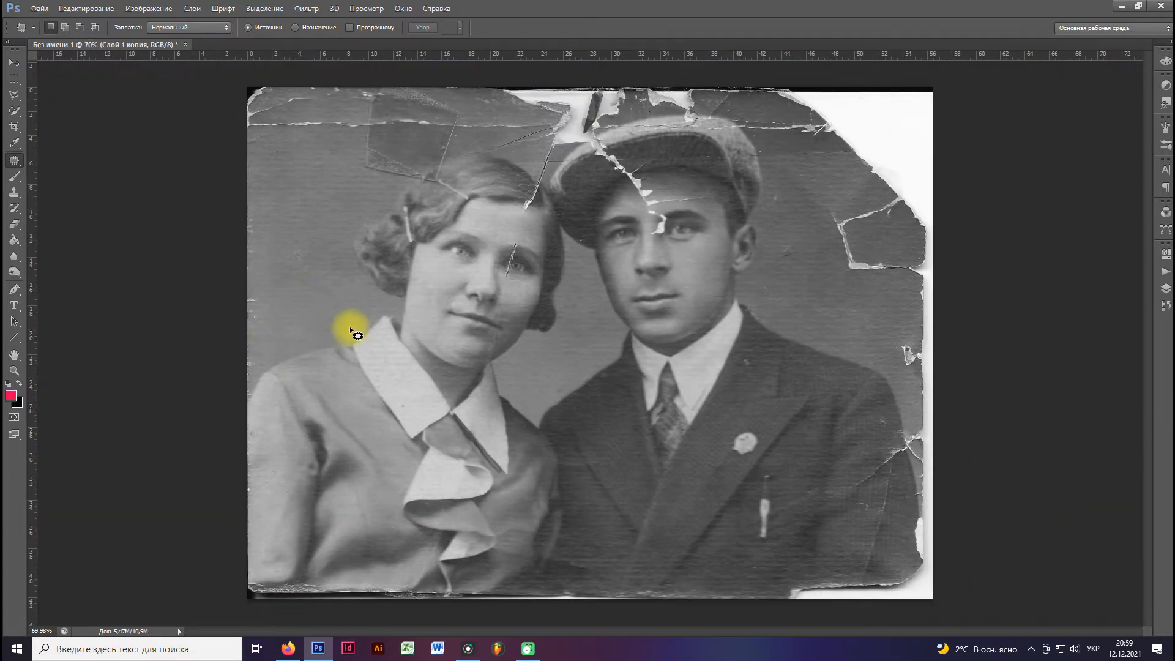
Heal the upper part of the crack over the woman's eye, from the eyebrow to the eyelid crease, with the Spot Healing Brush.
scroll(478, 289, "up", 5)
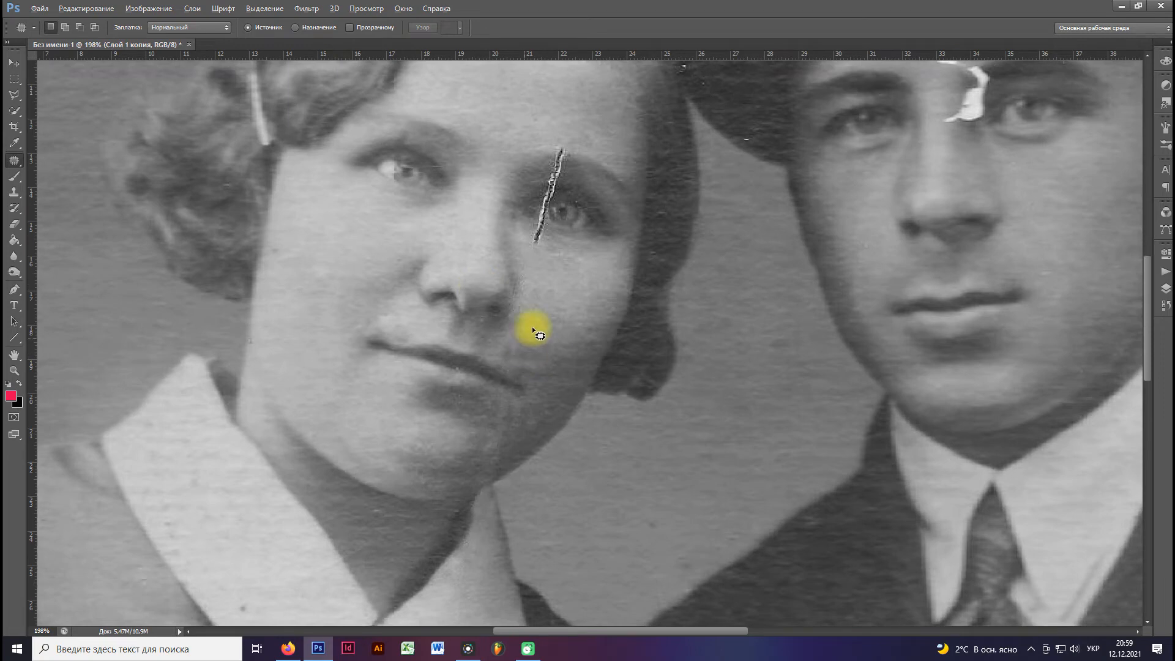
left_click_drag(573, 254, 523, 337)
scroll(518, 262, "up", 3)
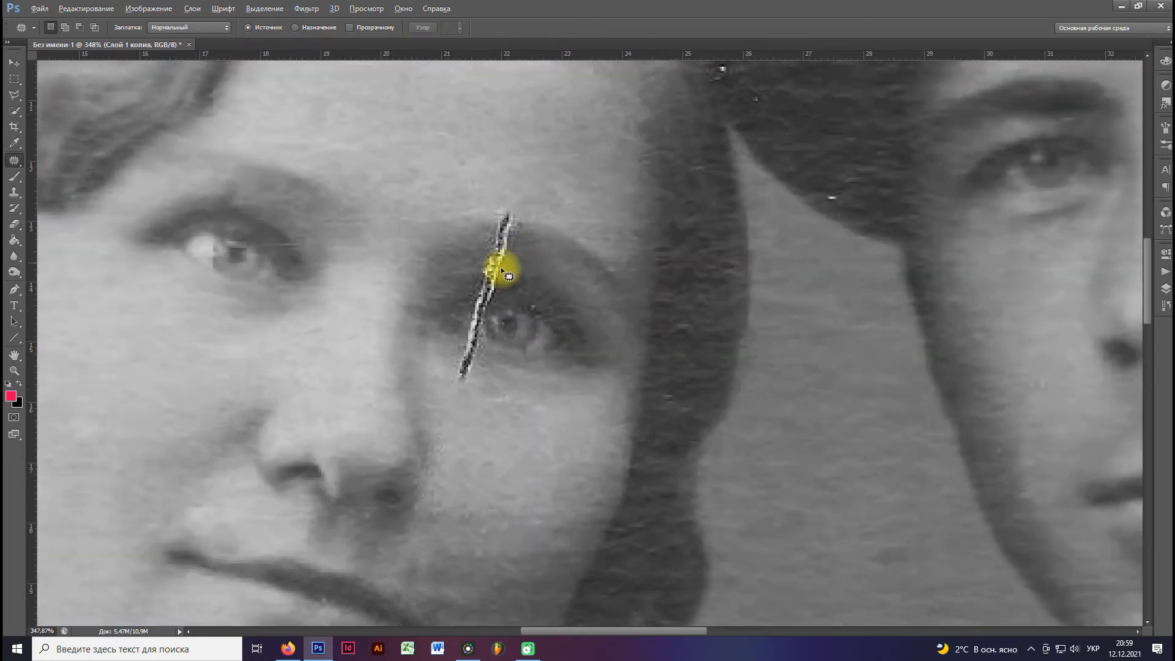
right_click(21, 163)
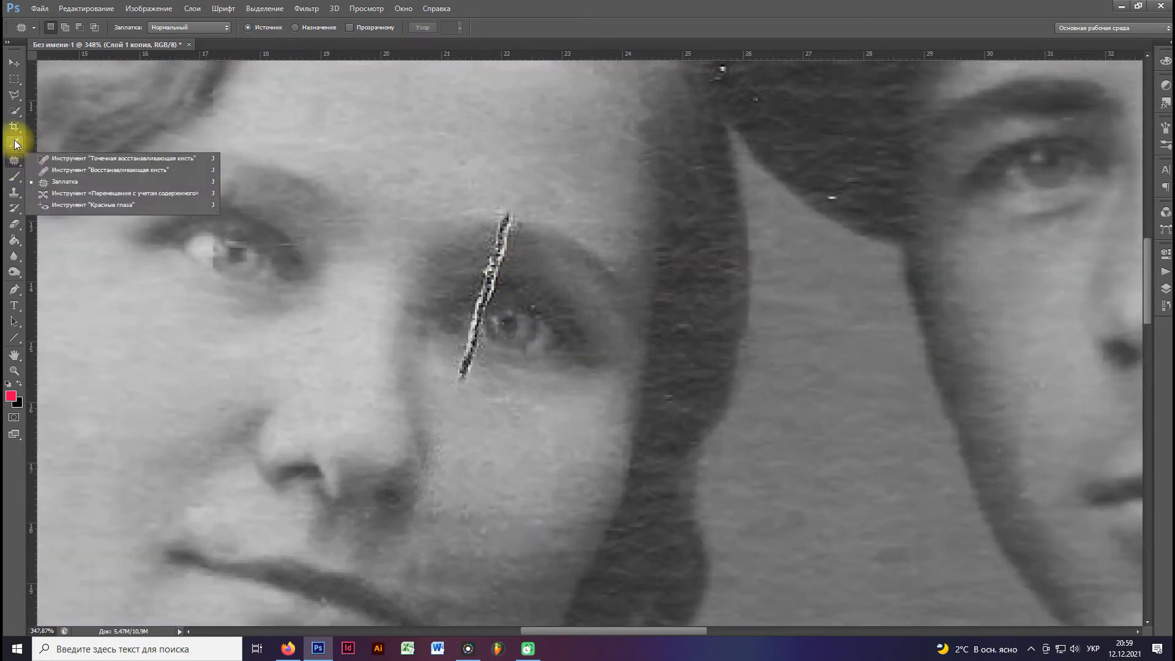
left_click(14, 144)
left_click(19, 178)
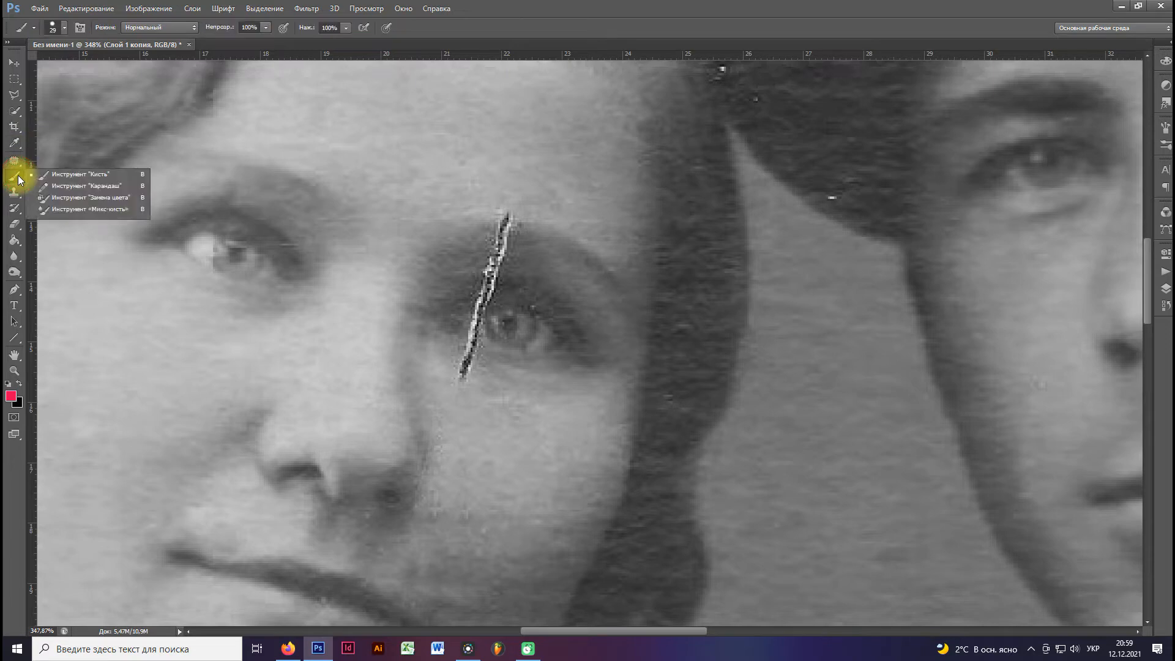
left_click(16, 162)
right_click(16, 162)
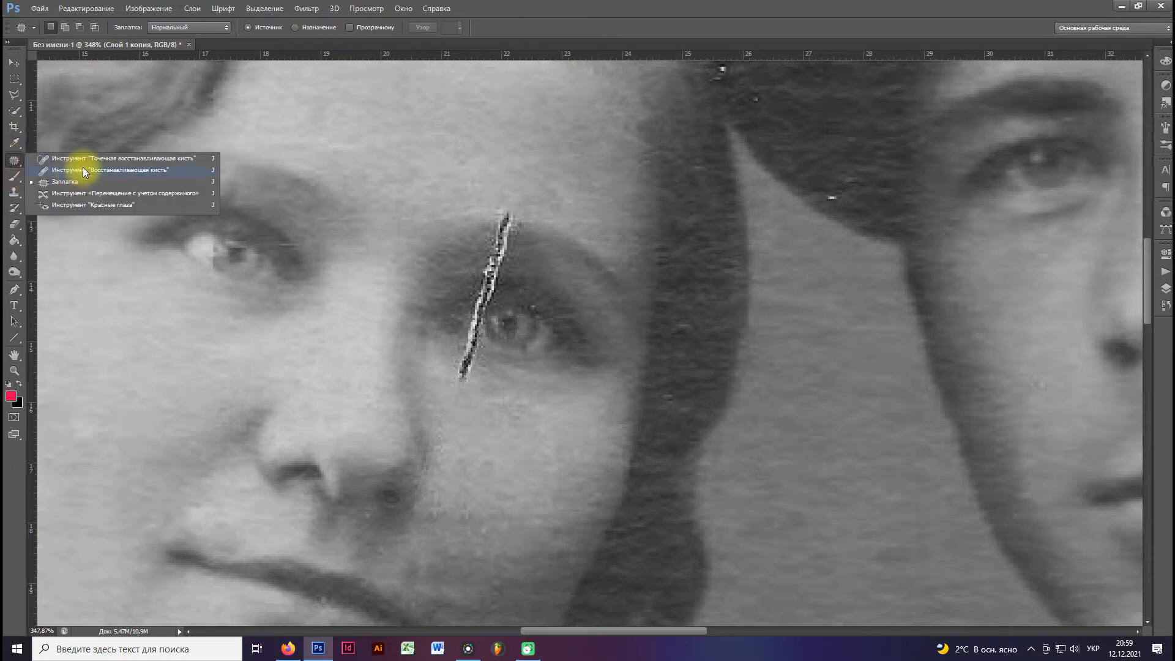
left_click(93, 160)
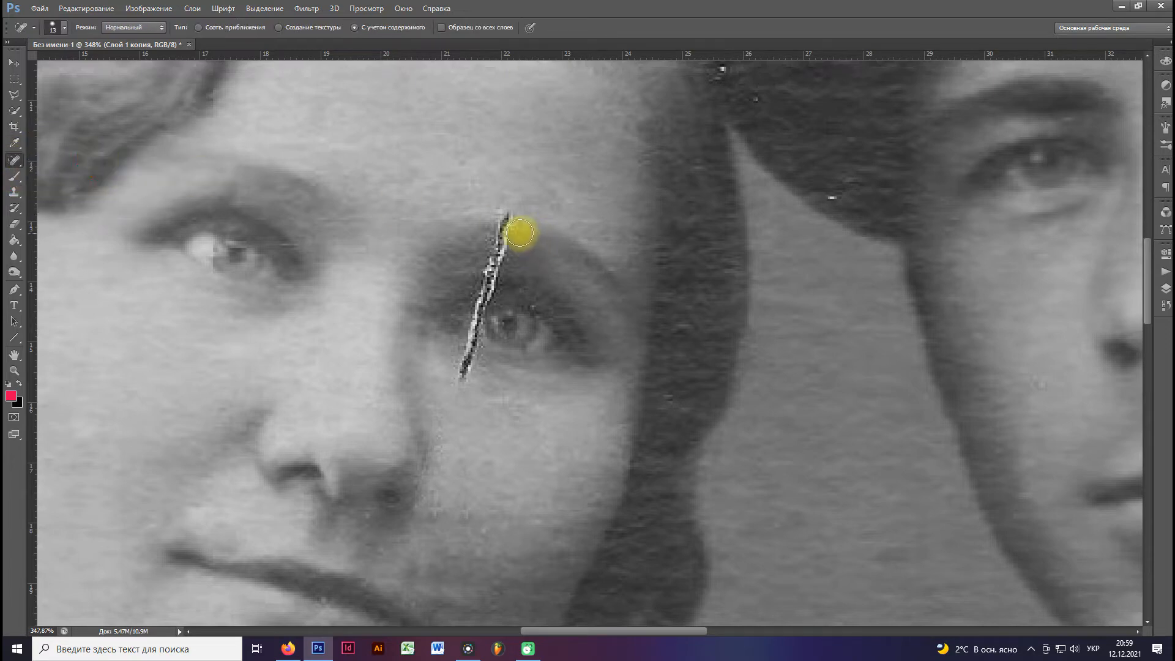
left_click(506, 226)
left_click(492, 250)
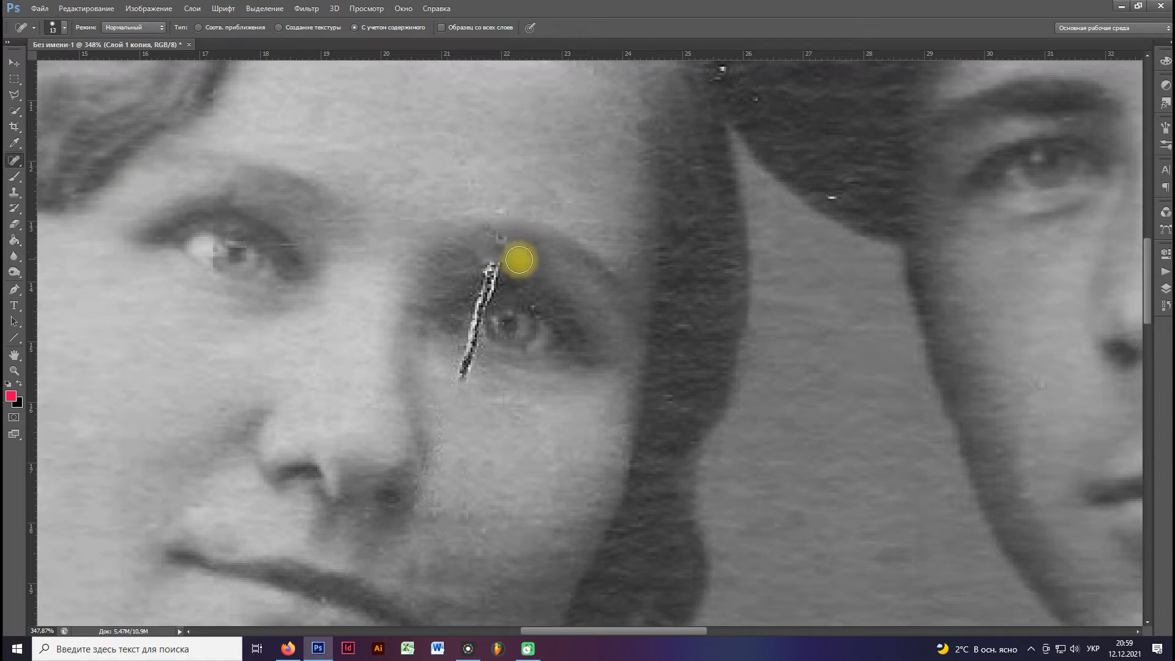
left_click(485, 271)
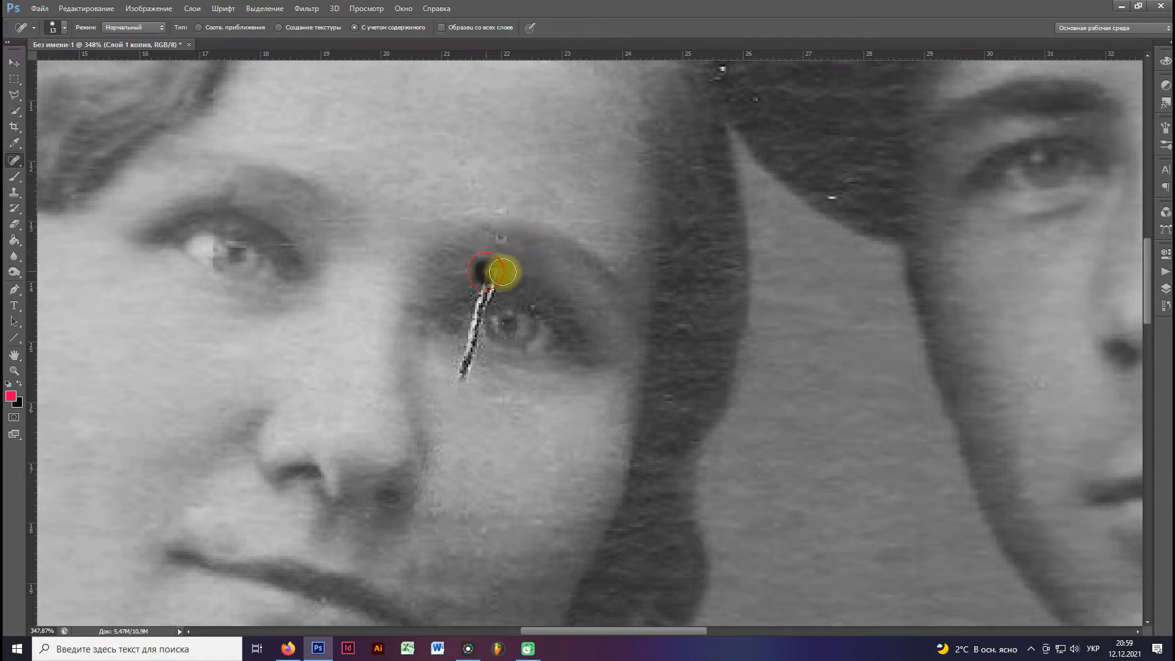
Switch to the Healing Brush, retouch the speck in the woman's eyebrow and heal the crack across her upper eyelid.
left_click(535, 279, "alt")
left_click(648, 257)
left_click_drag(17, 162, 112, 172)
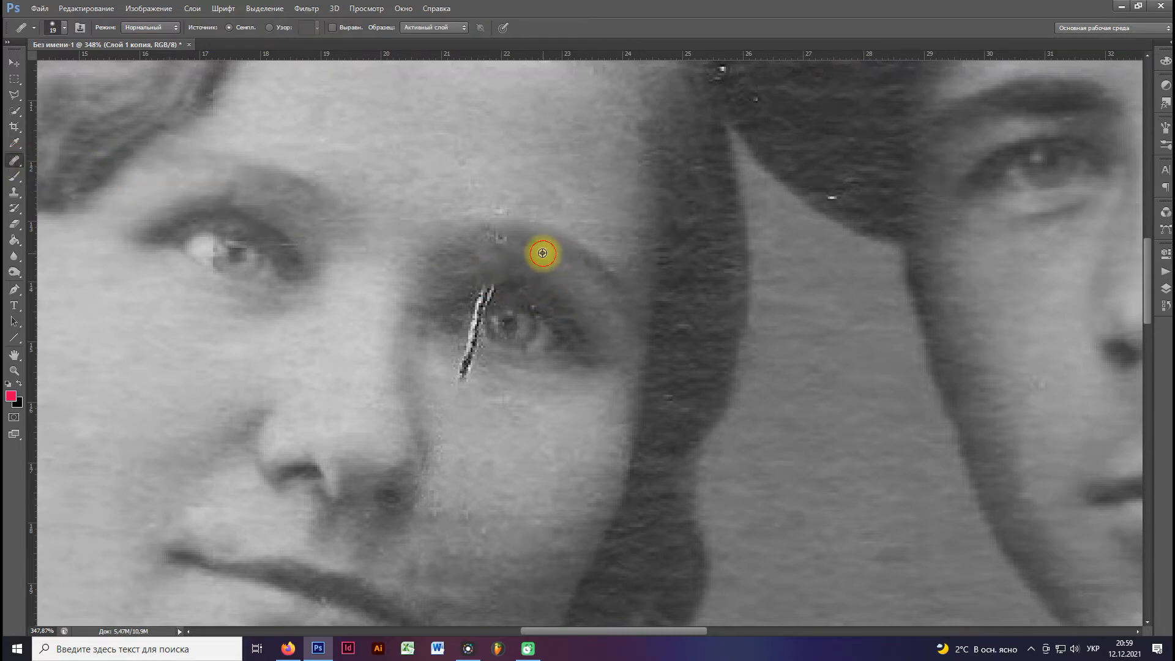
left_click(460, 246, "alt")
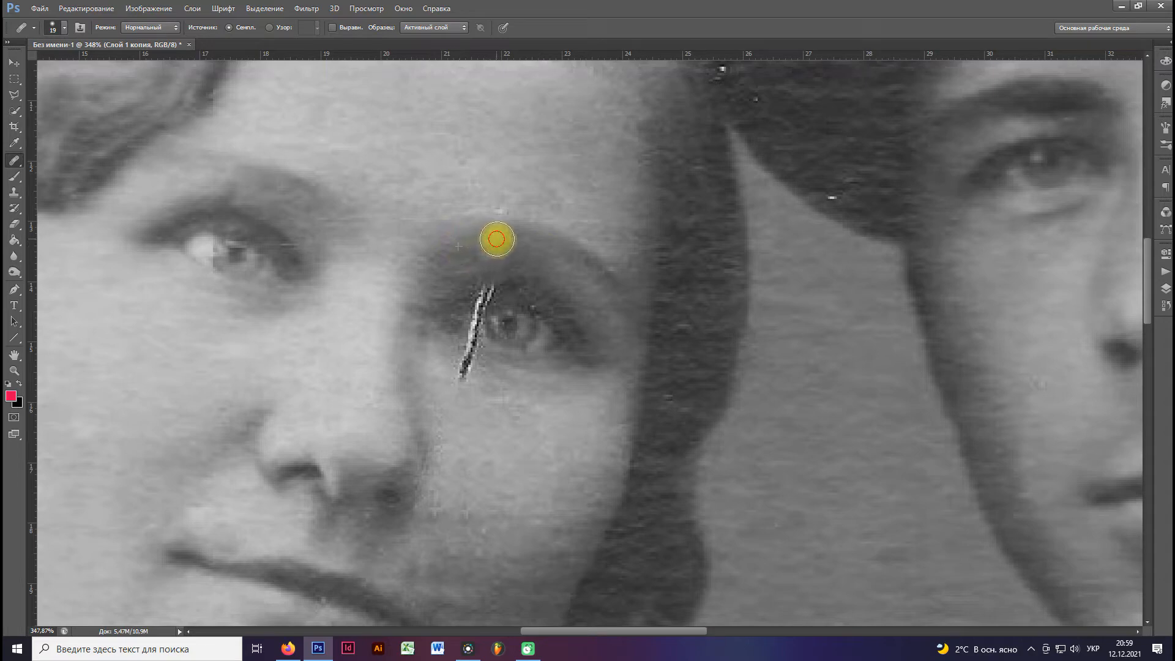
left_click(496, 239)
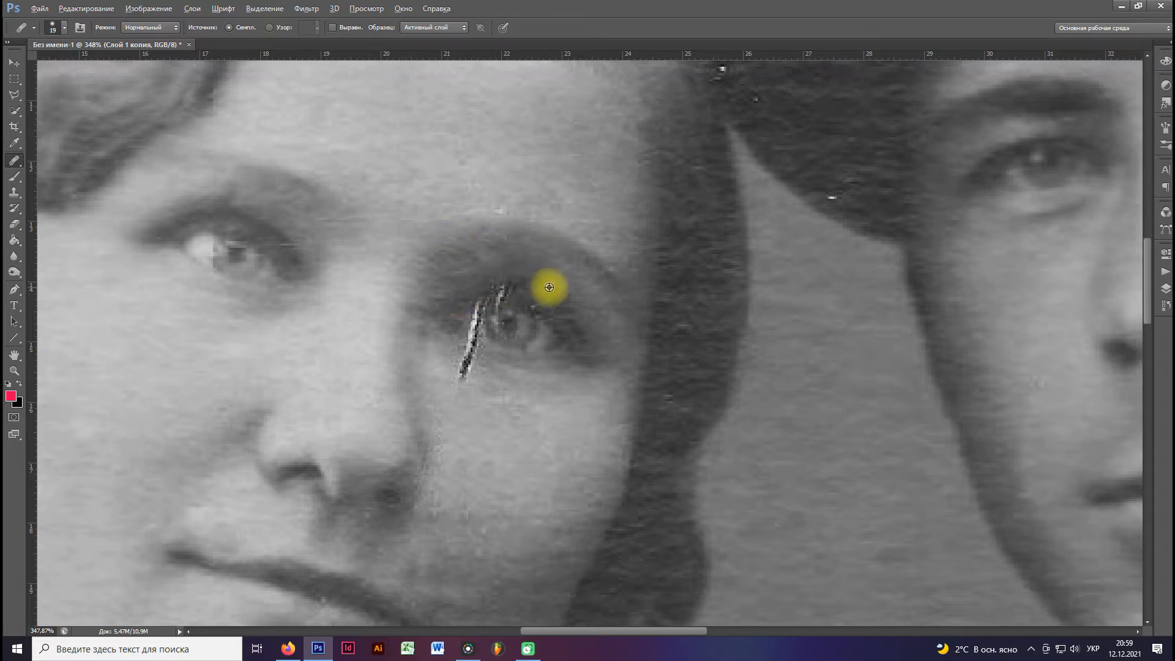
left_click(485, 288)
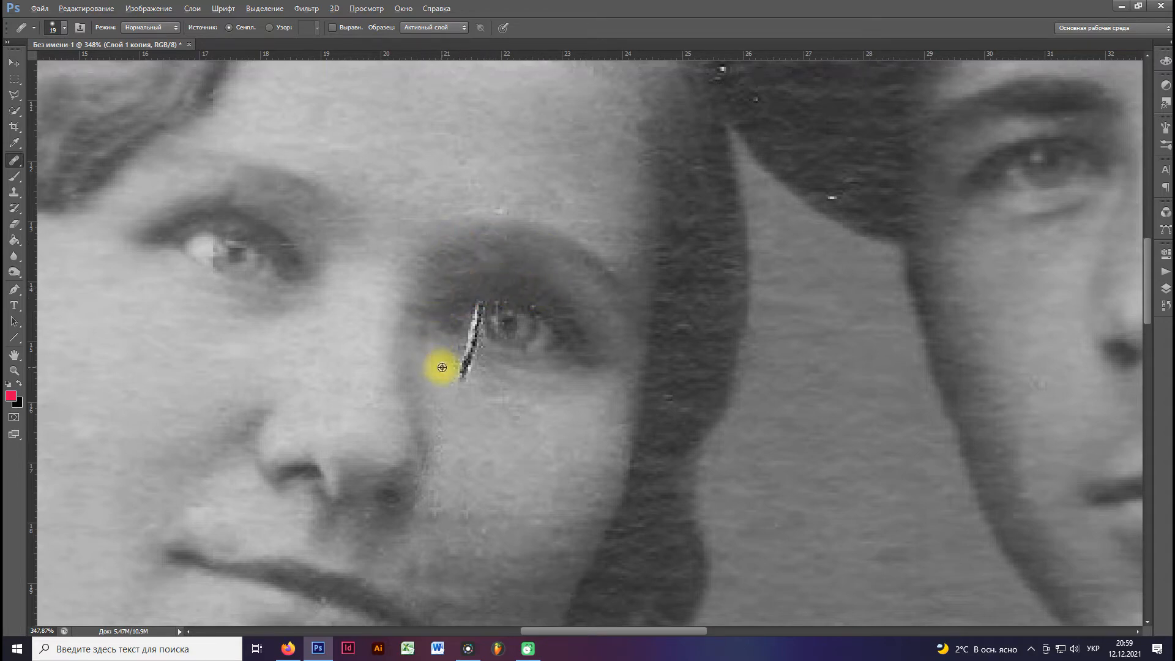
Heal the crack below and at the inner corner of the woman's eye, reducing the Healing Brush size to 11 px.
left_click(464, 368)
left_click(464, 354)
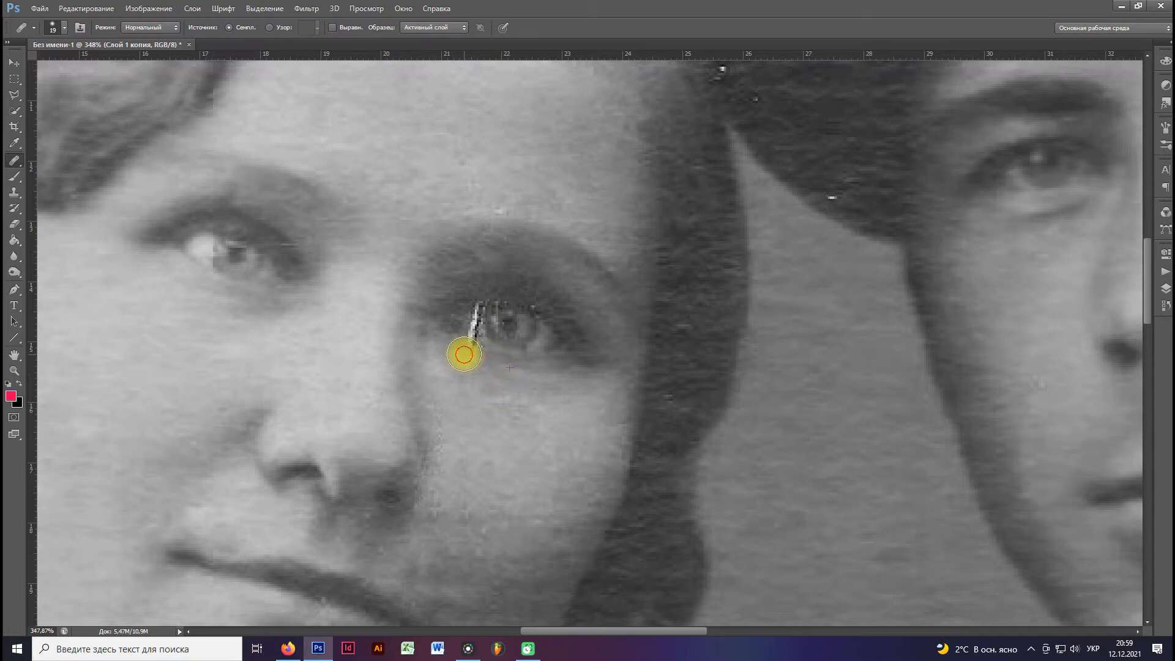
right_click(500, 357)
left_click_drag(521, 384, 518, 384)
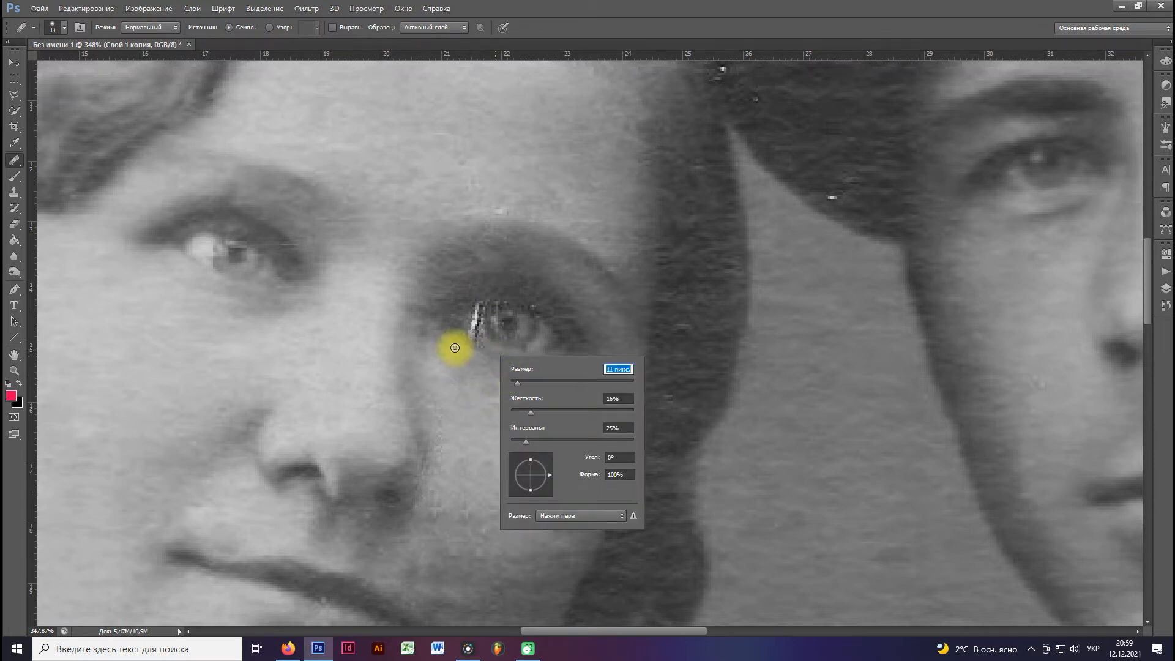
left_click(452, 326, "alt")
left_click(469, 341)
left_click(471, 315)
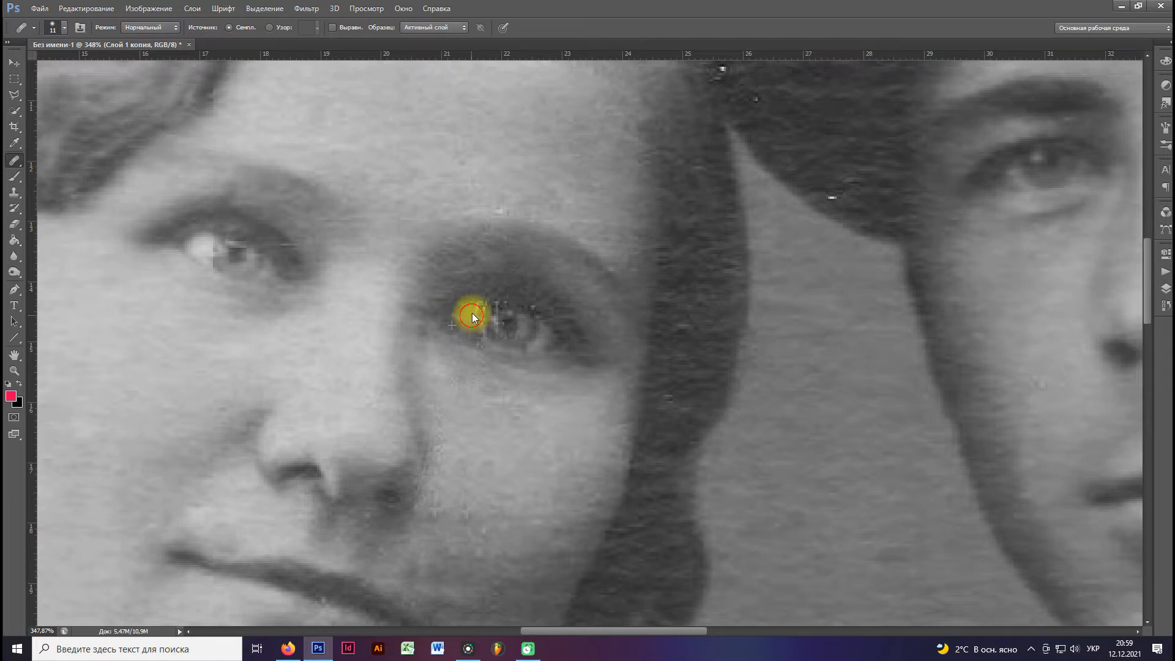
Rebuild the white of the woman's eye beside the iris and heal the remaining specks along the upper eyelid.
left_click(559, 347)
left_click(543, 342)
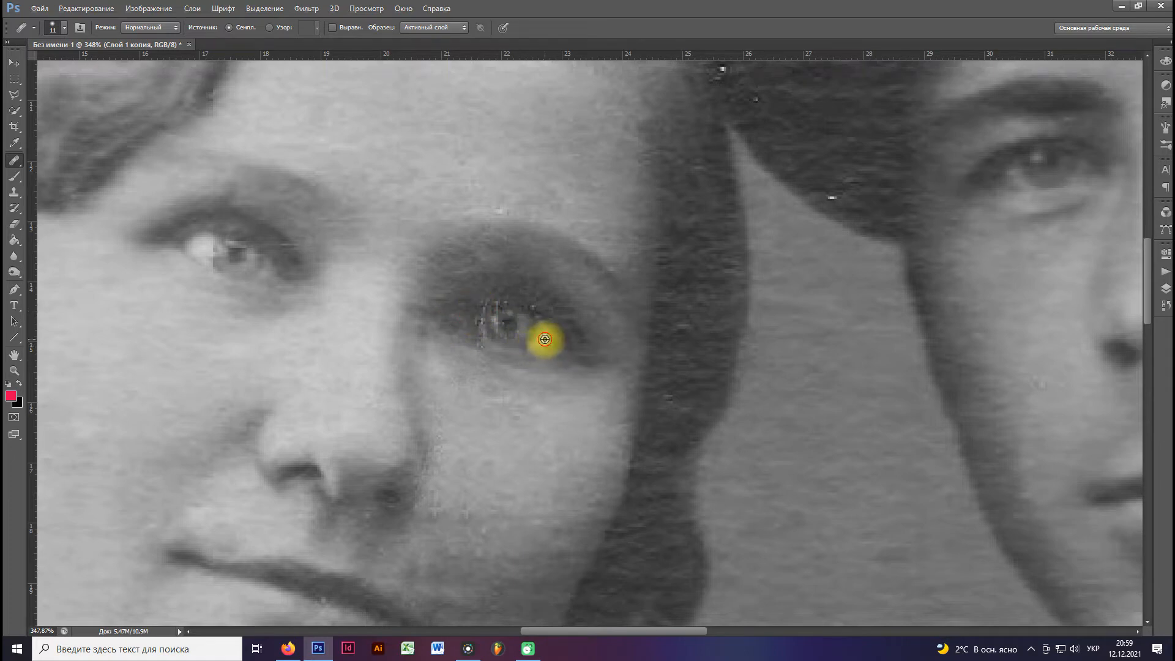
left_click(484, 320)
left_click(550, 335, "alt")
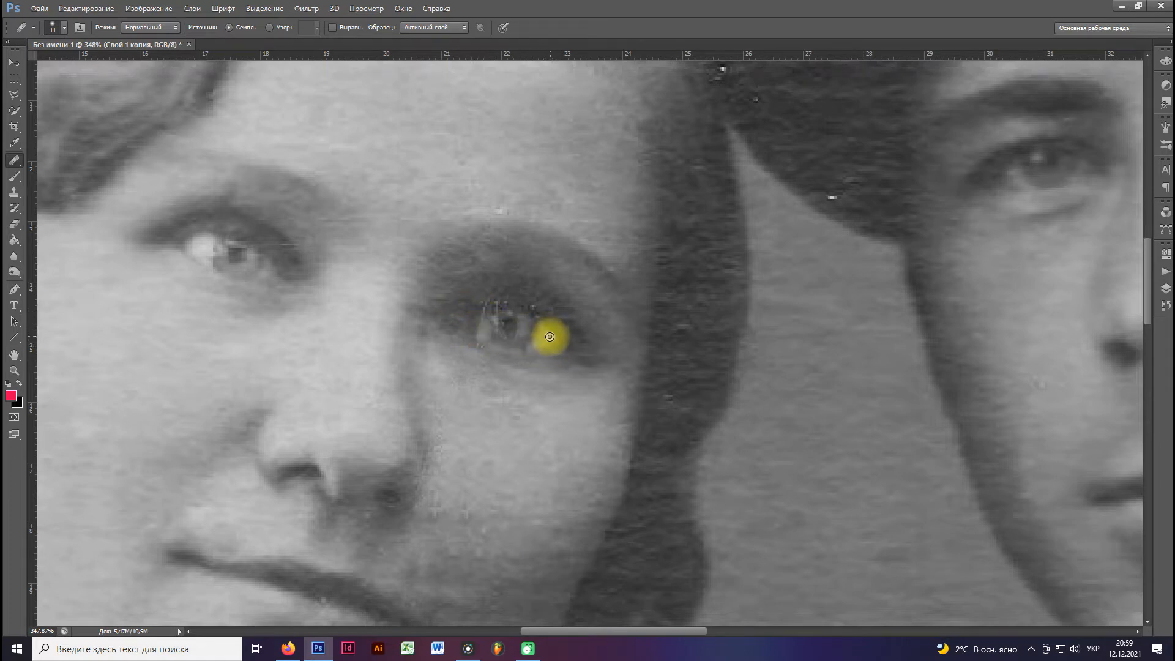
left_click(492, 313)
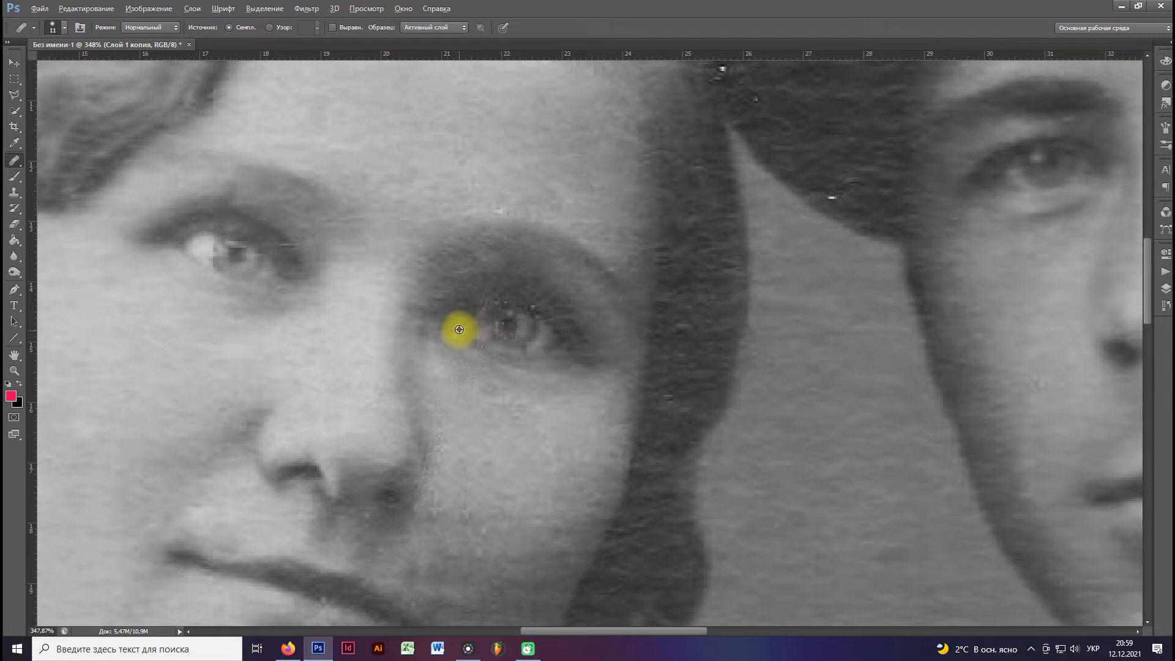
left_click_drag(559, 315, 455, 294)
scroll(455, 293, "down", 8)
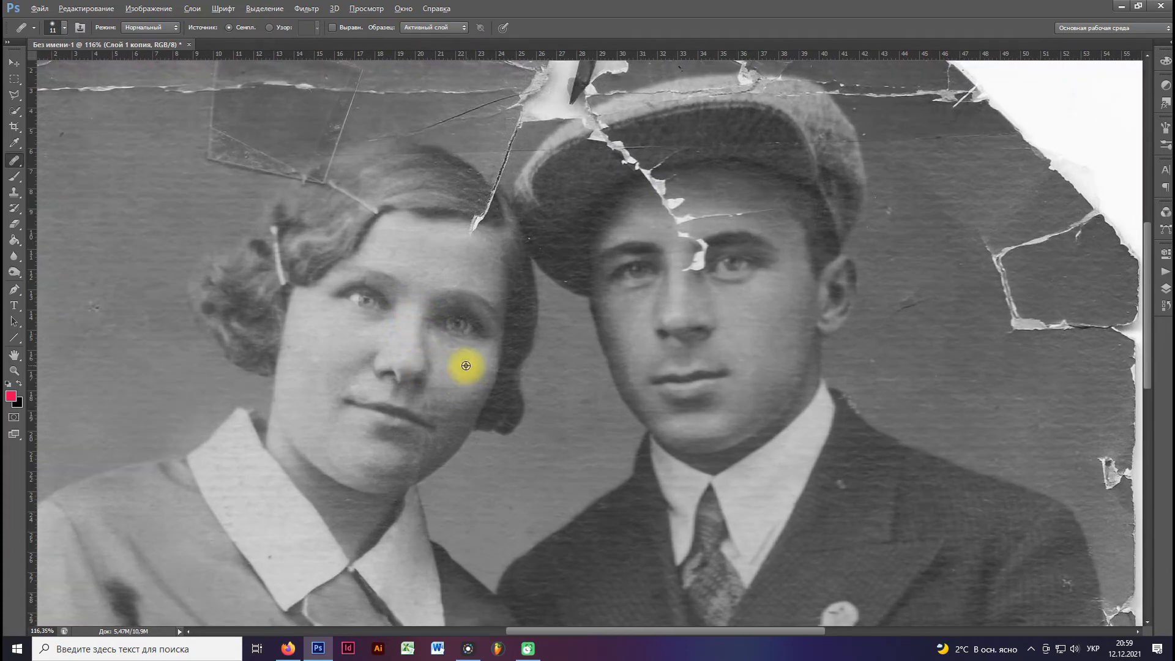
Retouch the woman's cheek with the Healing Brush, then use the Patch tool to even out the skin between her nose and mouth corner.
scroll(460, 365, "up", 3)
left_click(444, 380)
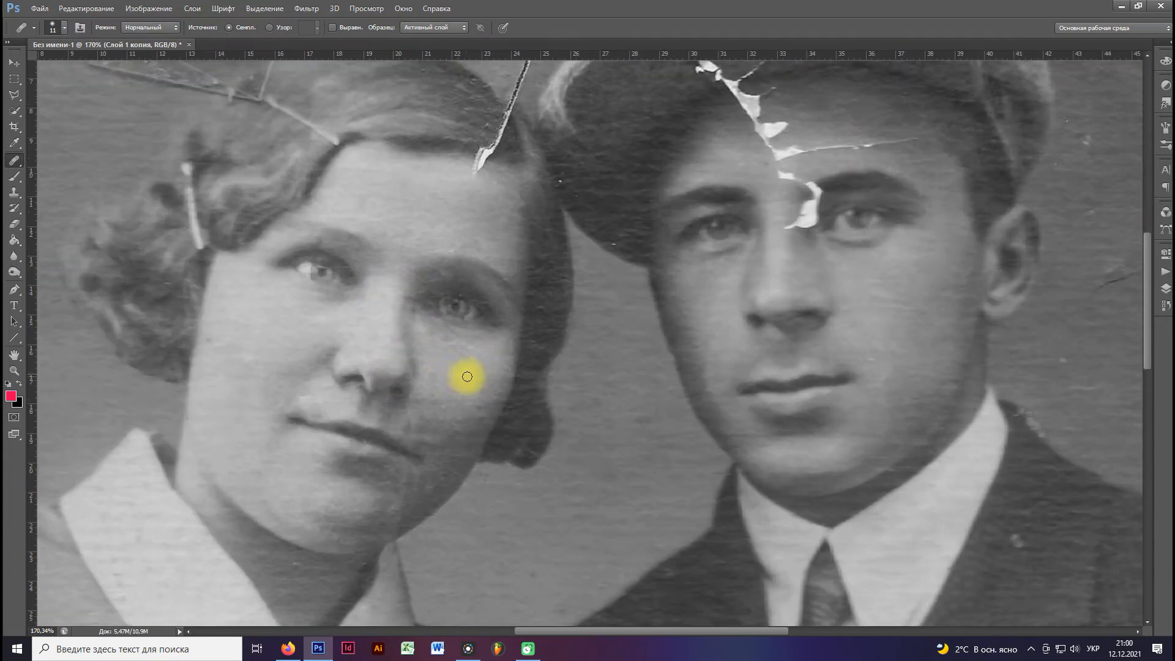
scroll(453, 343, "down", 2)
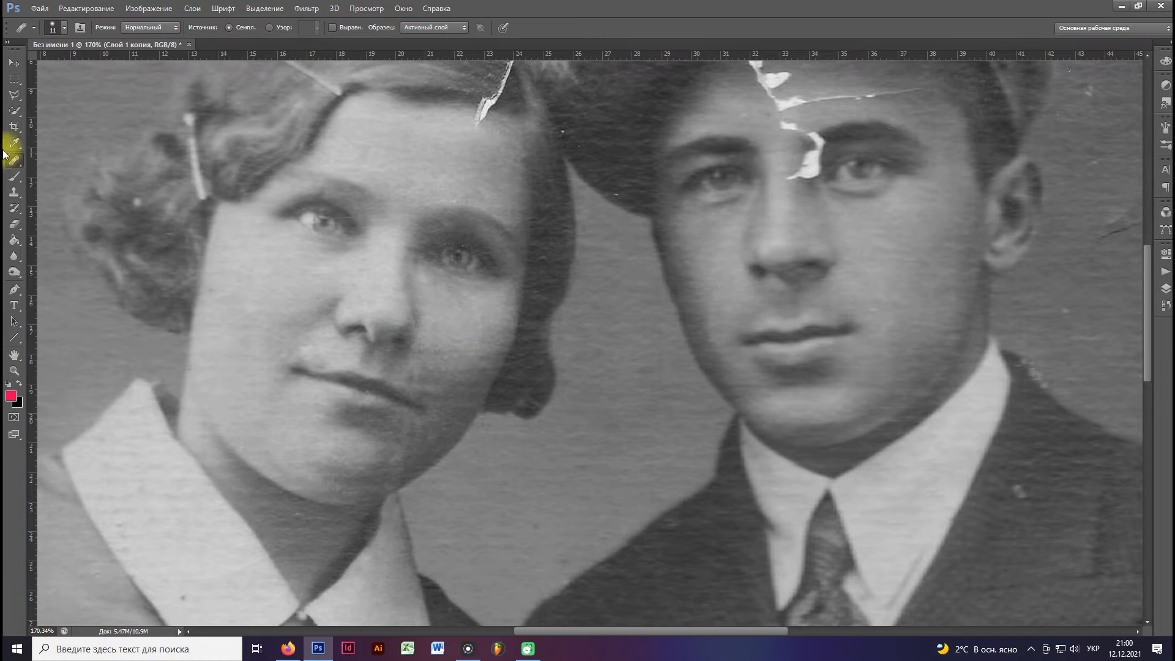
right_click(20, 170)
left_click(78, 180)
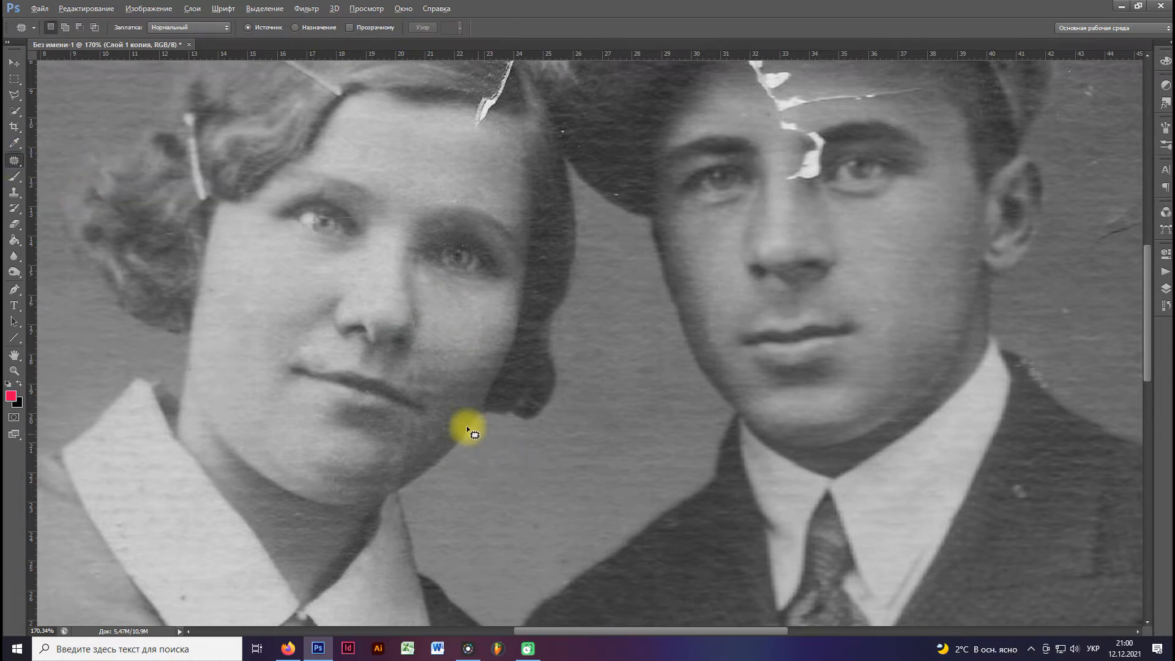
scroll(429, 386, "up", 2)
mouse_move(390, 346)
left_mouse_down()
mouse_move(384, 371)
mouse_move(421, 378)
mouse_move(430, 358)
mouse_move(393, 347)
left_mouse_up()
left_click_drag(406, 360, 465, 342)
left_click(450, 389)
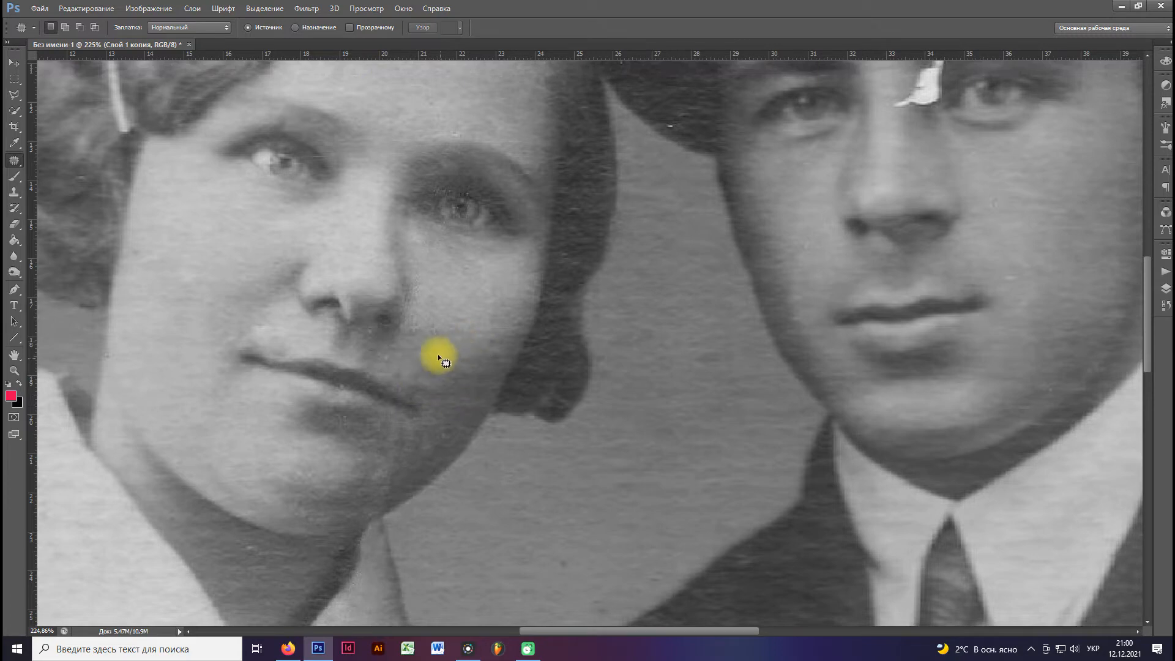
Patch the uneven dark areas on the woman's cheek beside her nose and on her chin below the mouth corner.
mouse_move(412, 312)
left_mouse_down()
mouse_move(390, 353)
mouse_move(481, 330)
left_mouse_up()
left_click(481, 346)
mouse_move(419, 436)
left_mouse_down()
mouse_move(437, 371)
mouse_move(400, 430)
mouse_move(386, 393)
left_mouse_up()
left_click(423, 374)
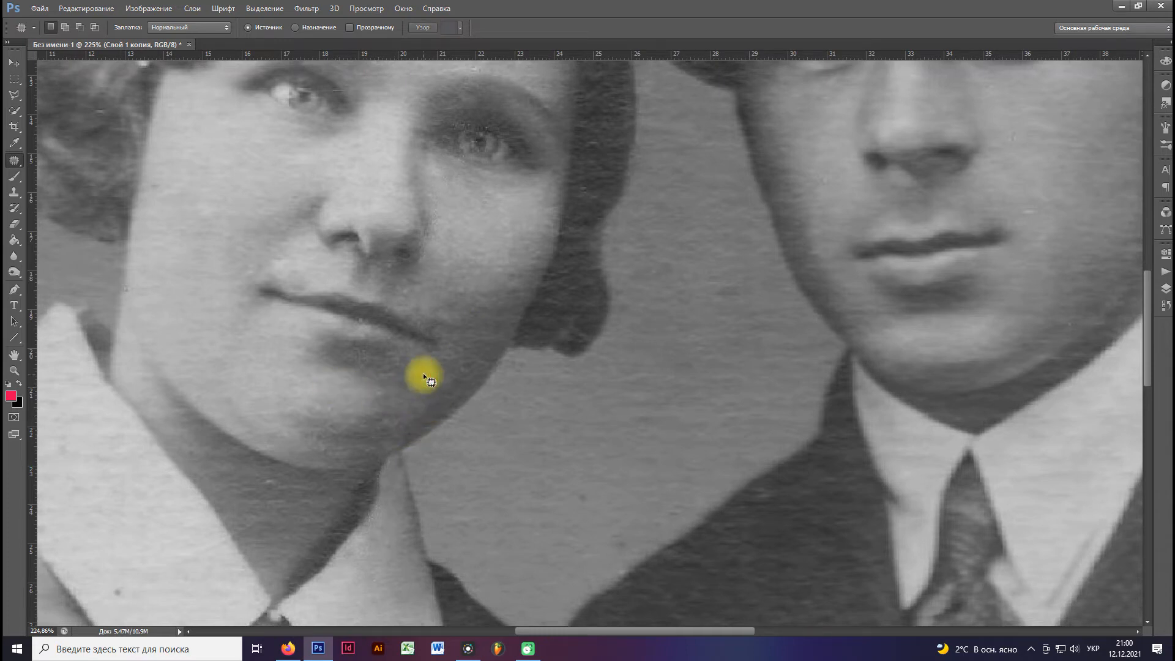
scroll(390, 372, "down", 5)
scroll(391, 371, "up", 4)
mouse_move(394, 355)
left_mouse_down()
mouse_move(387, 380)
mouse_move(416, 387)
left_mouse_up()
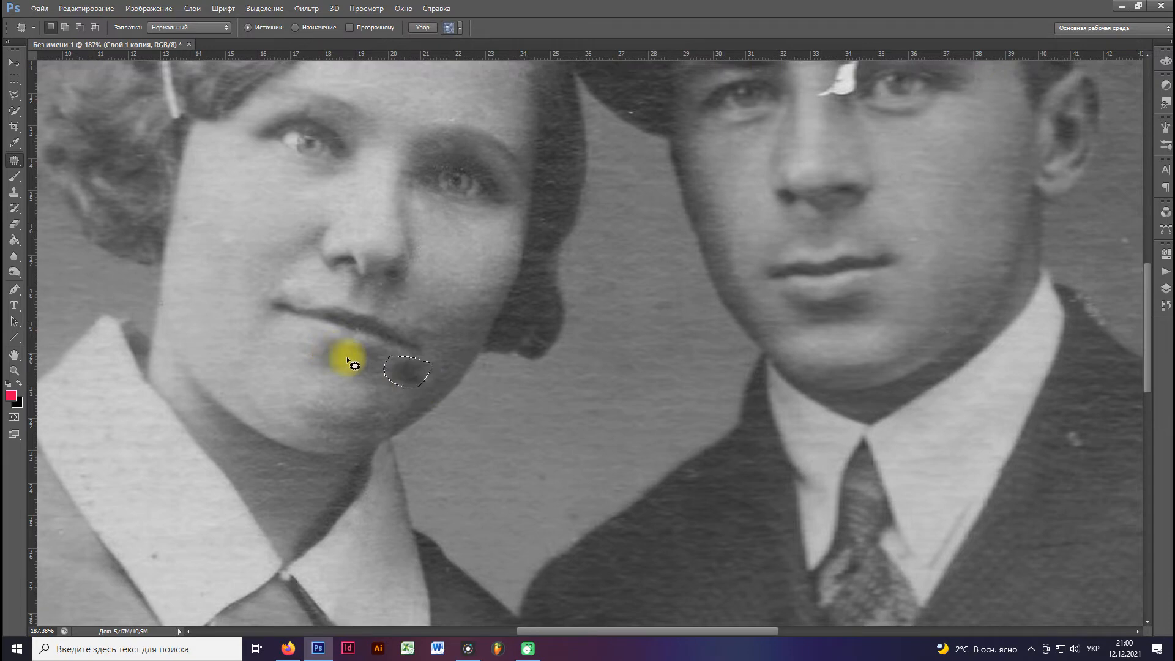
left_click_drag(415, 357, 416, 358)
scroll(429, 373, "down", 2)
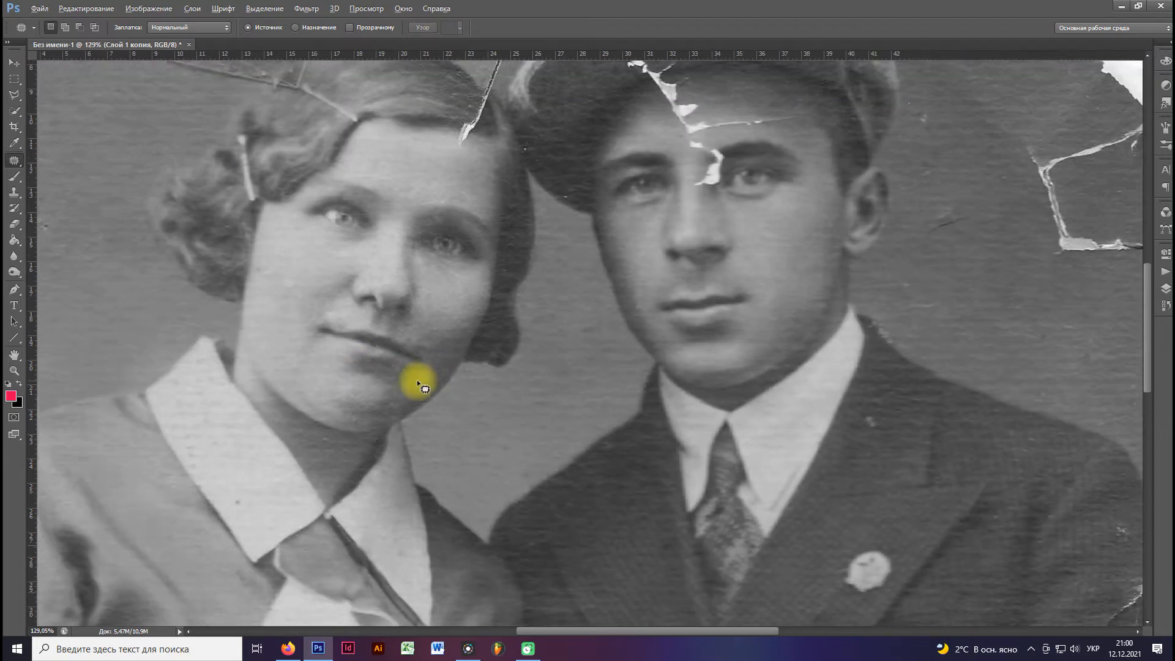
Switch to the Healing Brush at 30 px and heal the lower end of the crack on the woman's forehead.
scroll(420, 376, "down", 1)
scroll(386, 162, "up", 3)
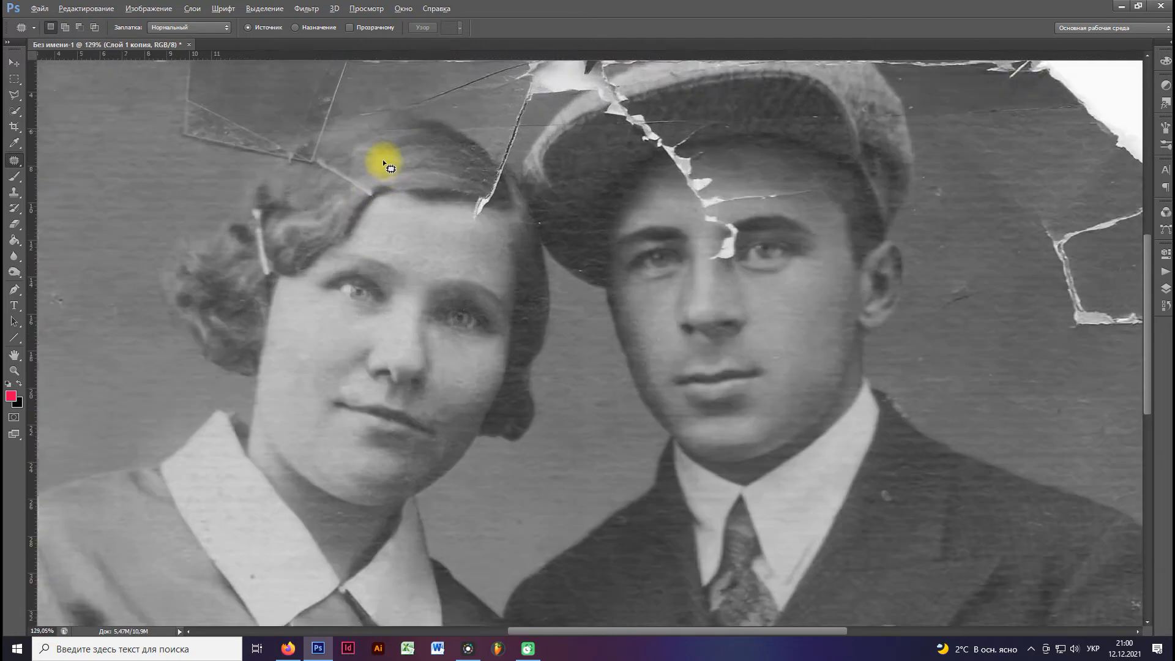
scroll(349, 323, "up", 1)
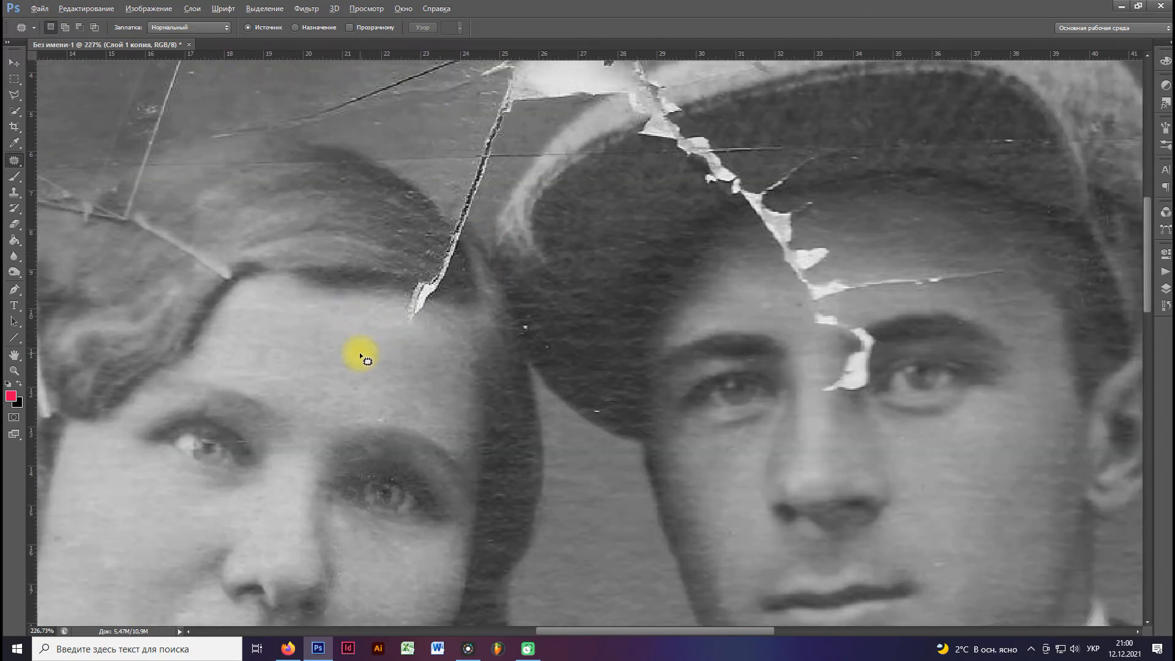
left_click_drag(15, 161, 63, 176)
left_click(372, 306, "alt")
left_click(413, 319)
right_click(413, 313)
left_click_drag(435, 334, 440, 335)
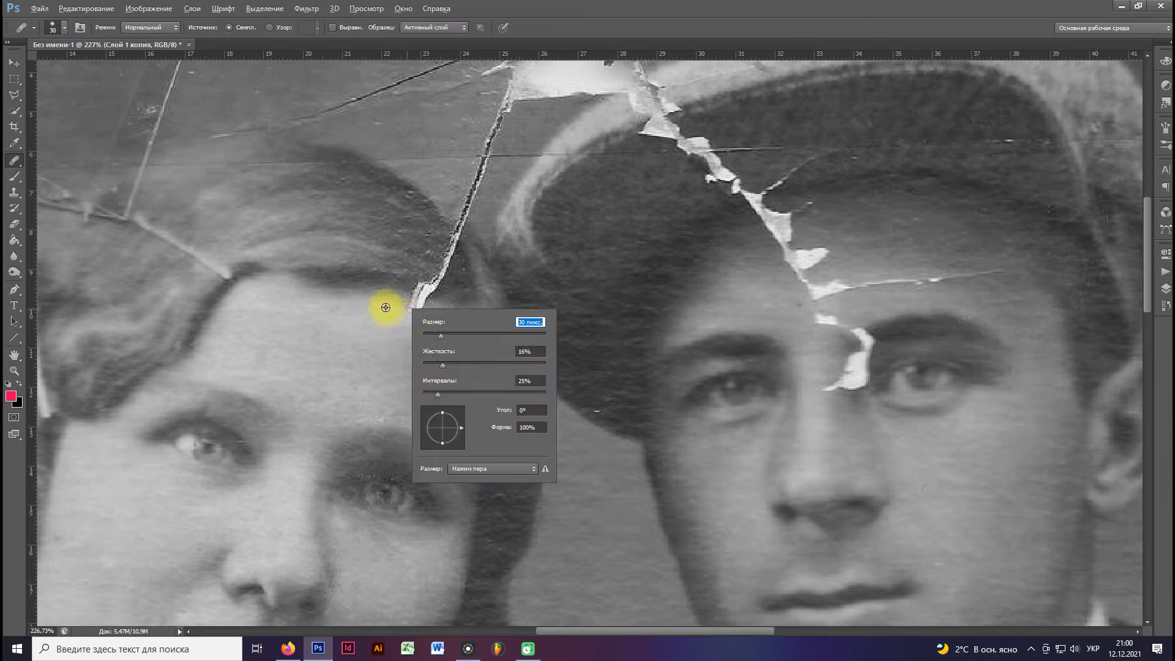
left_click(382, 306)
left_click(363, 305, "alt")
left_click(414, 309)
Heal the crack running through the woman's hair, from her hairline up towards the crown.
left_click(390, 279, "alt")
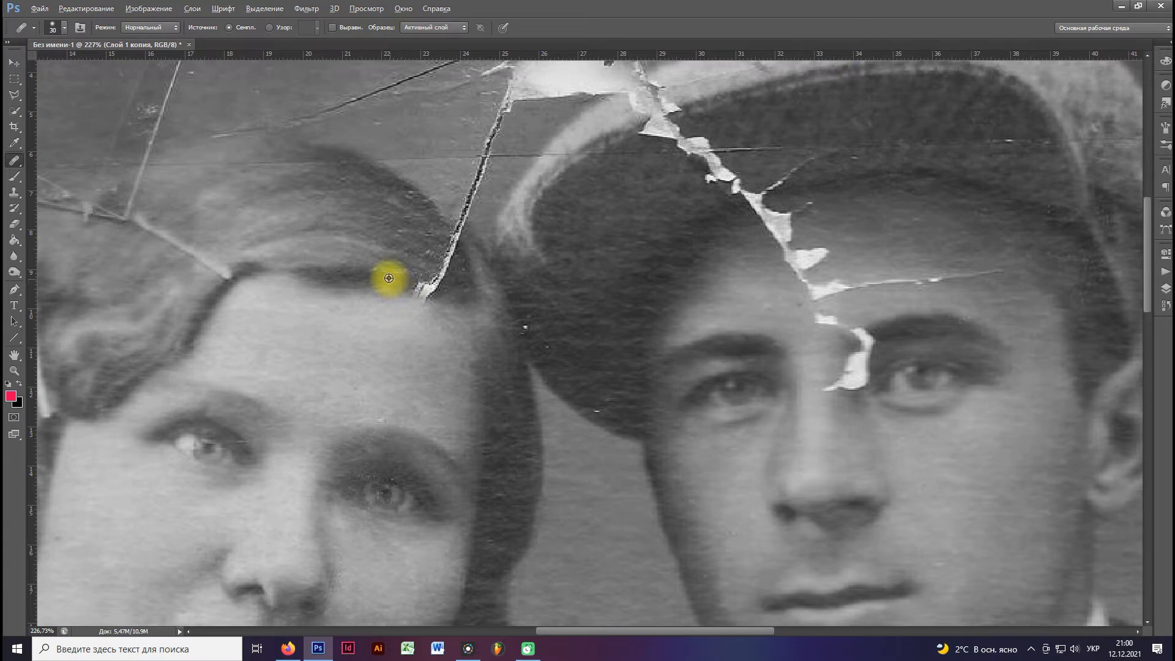
left_click(428, 290)
left_click(400, 261, "alt")
left_click(440, 268)
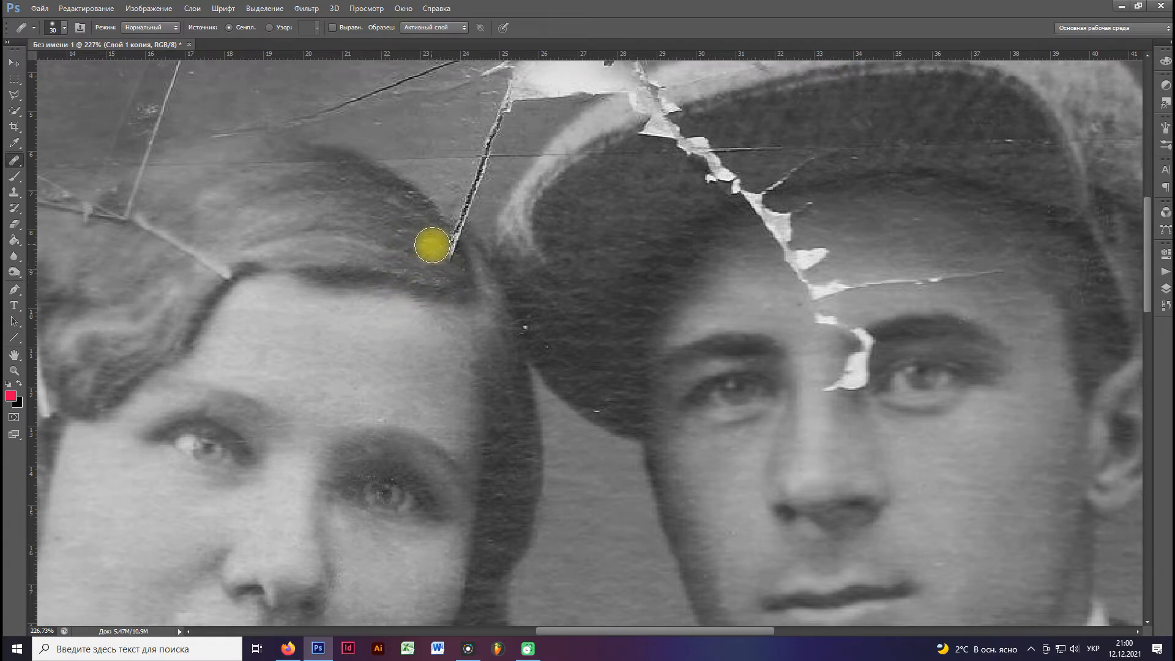
left_click(447, 248)
Heal the dark crack across the background between the woman's hair and the man's cap, up to the torn area.
left_click_drag(420, 228, 394, 286)
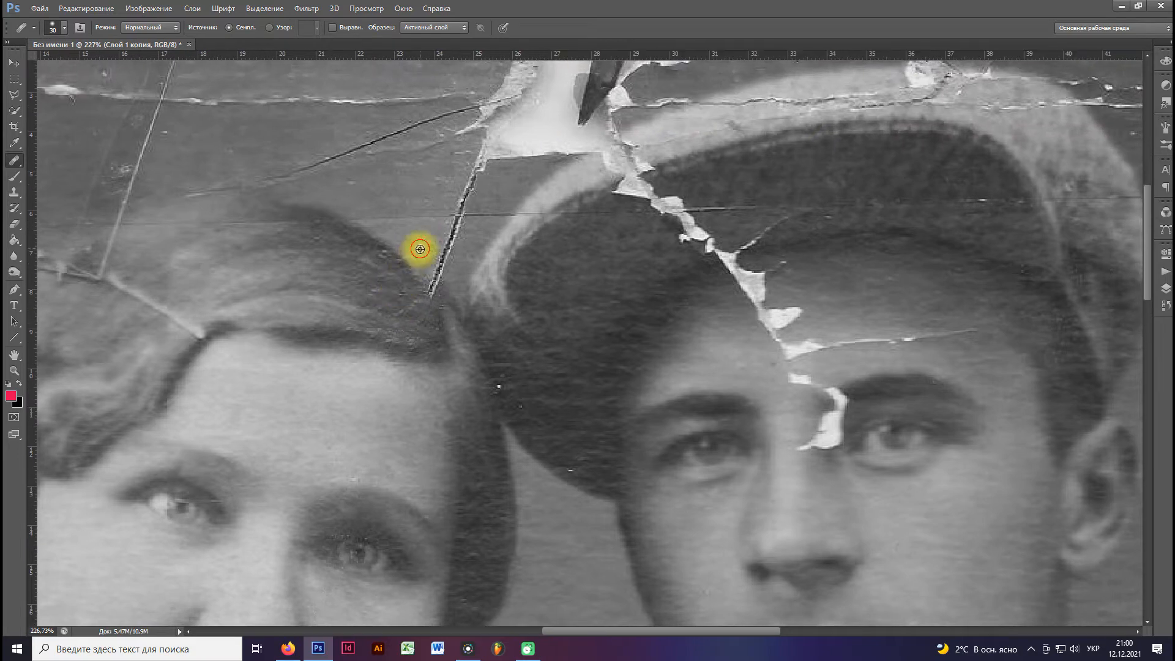
left_click(416, 217, "alt")
left_click(439, 254)
left_click(447, 239)
left_click(462, 204)
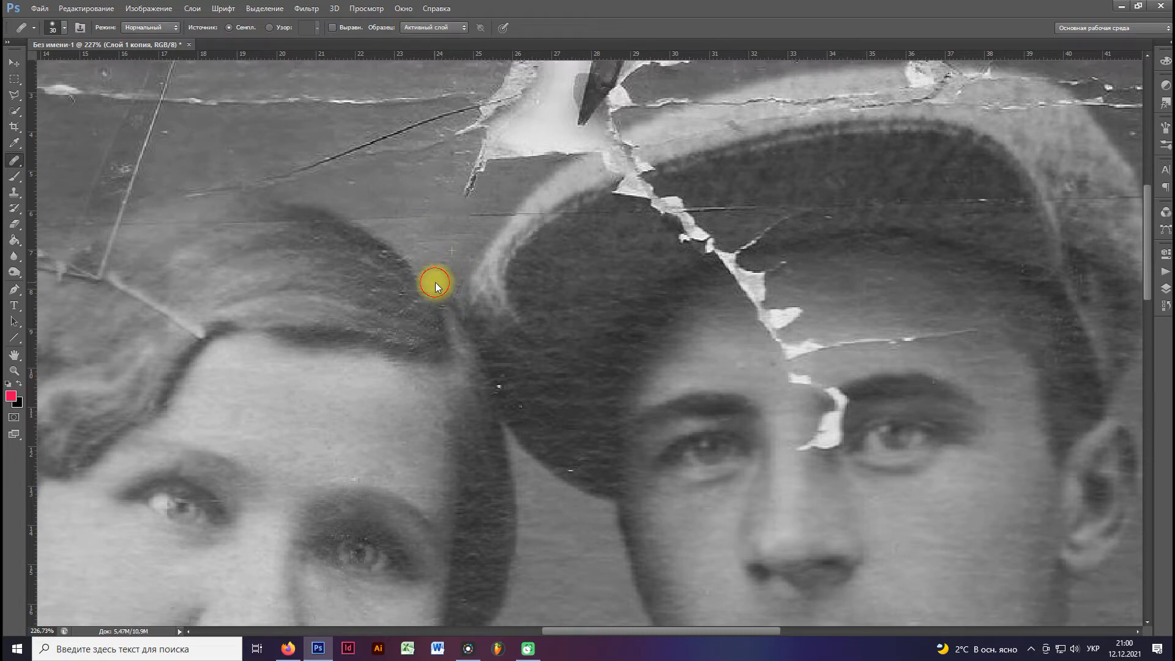
Heal the small white specks on the edge of the man's cap and retouch the skin above the woman's eyebrow.
scroll(435, 285, "down", 3)
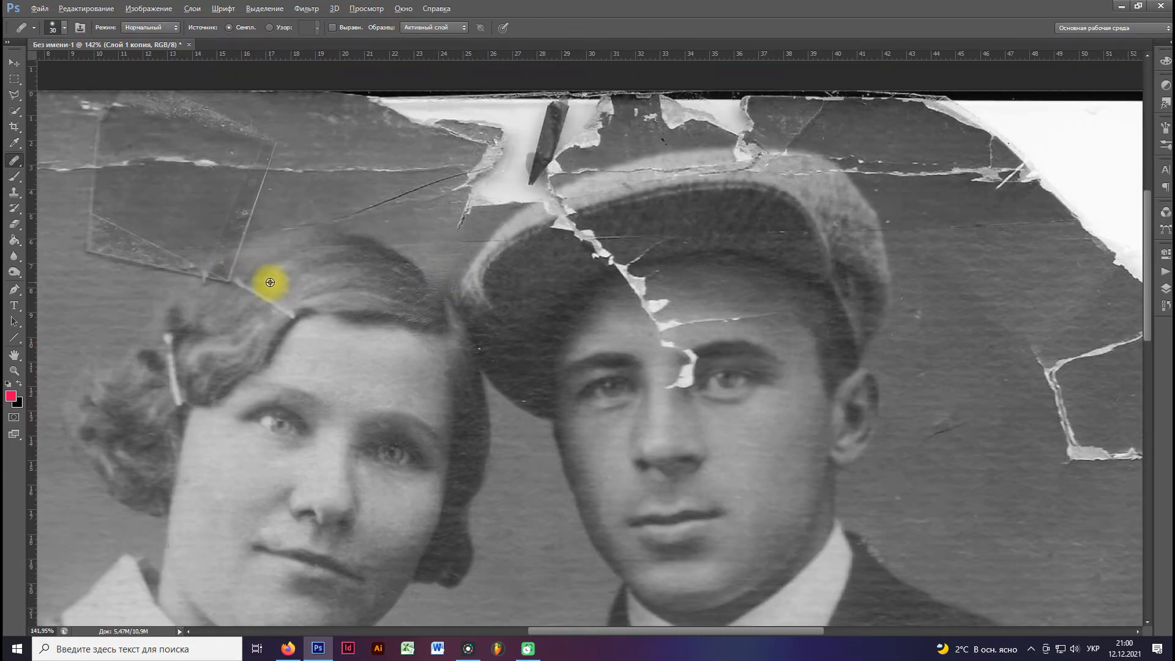
scroll(270, 282, "down", 1)
scroll(474, 334, "up", 4)
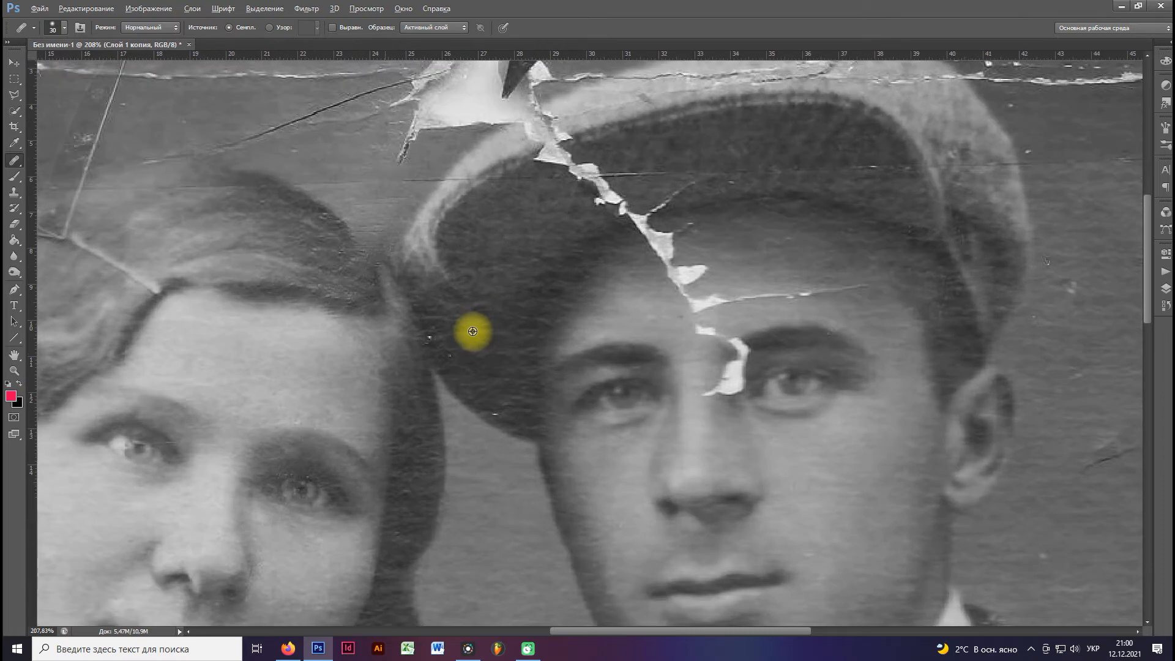
scroll(473, 331, "up", 1)
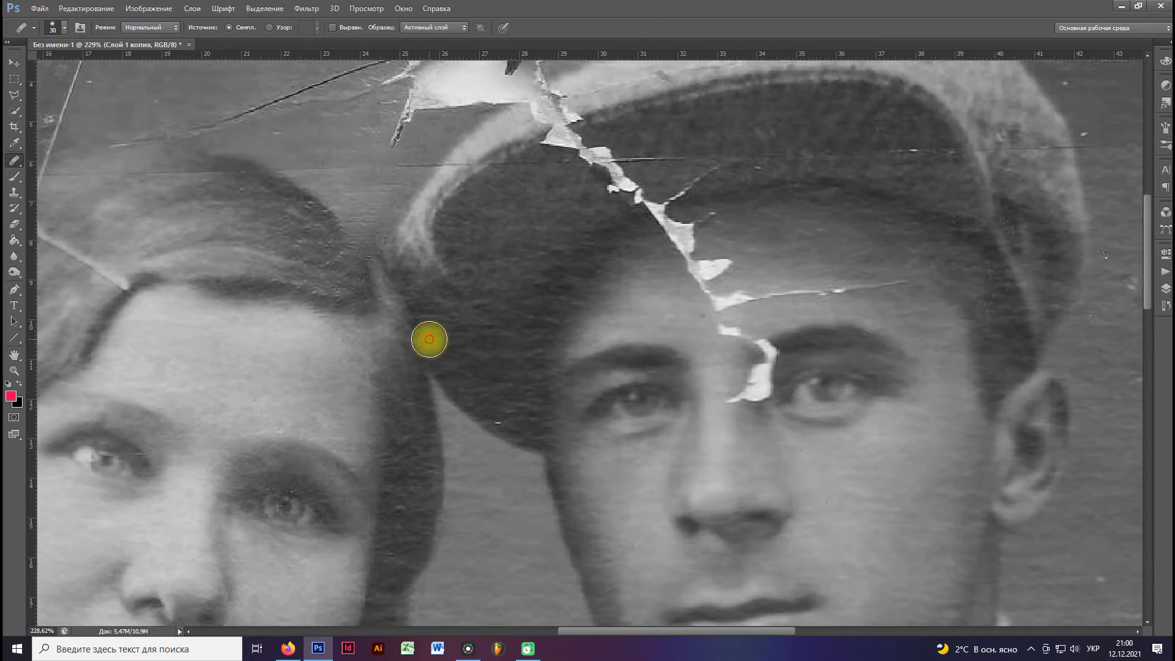
scroll(466, 382, "down", 4)
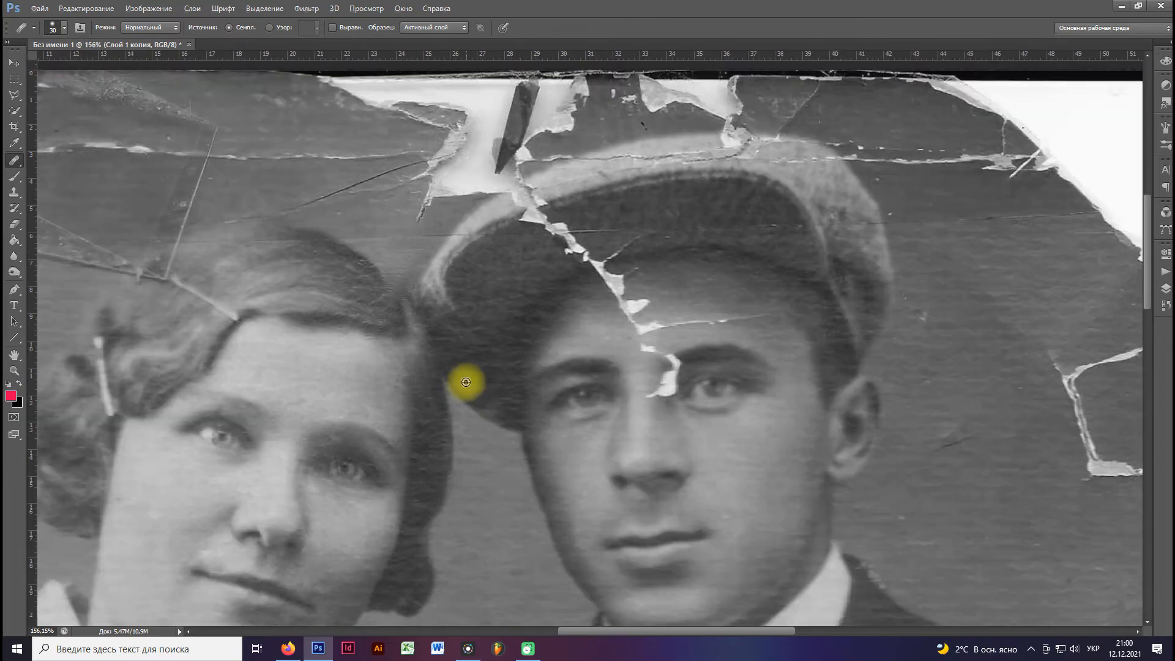
scroll(466, 382, "down", 3)
scroll(380, 404, "up", 2)
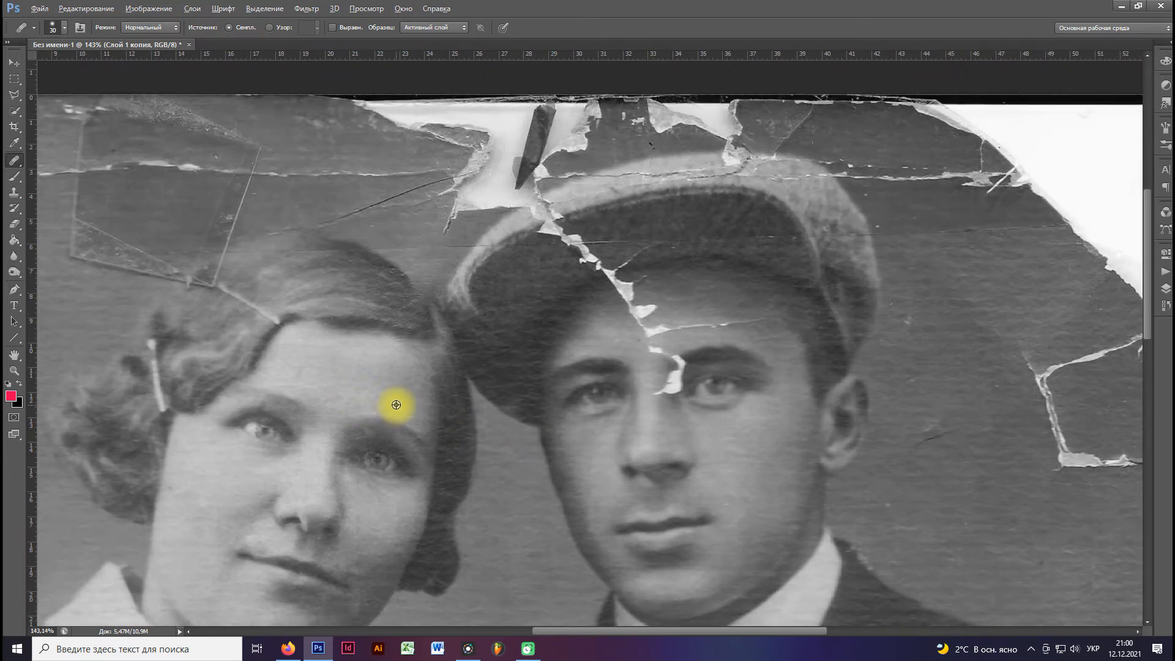
left_click(376, 414)
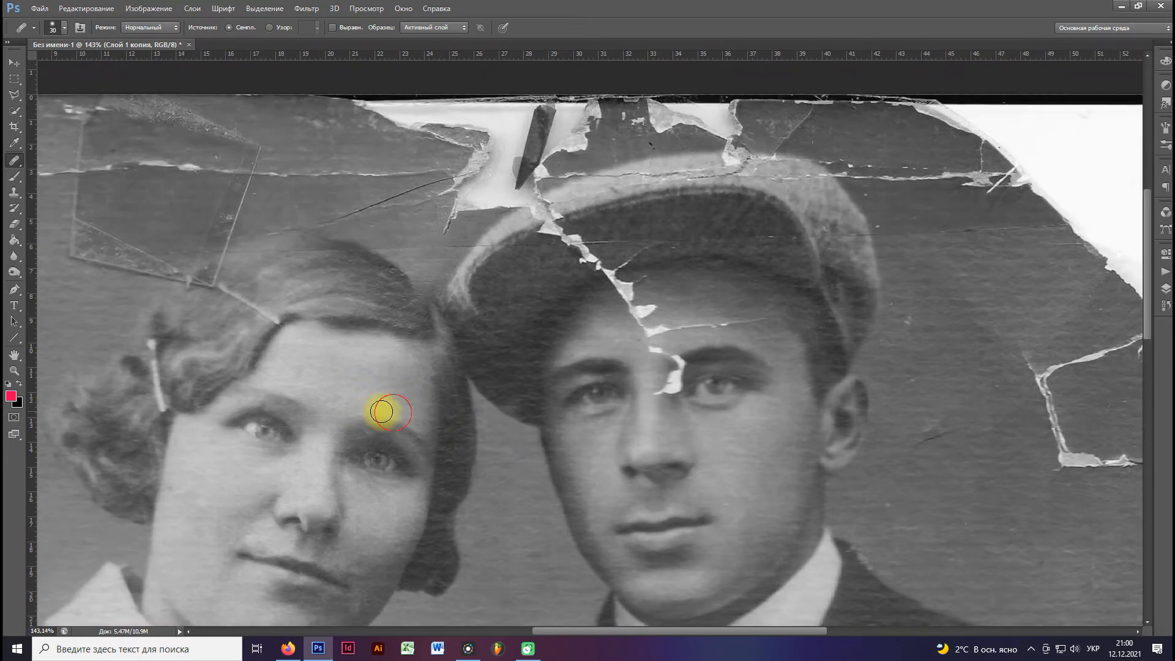
Heal the dark spot on the woman's white collar and the specks in the background between the couple.
scroll(352, 417, "down", 5)
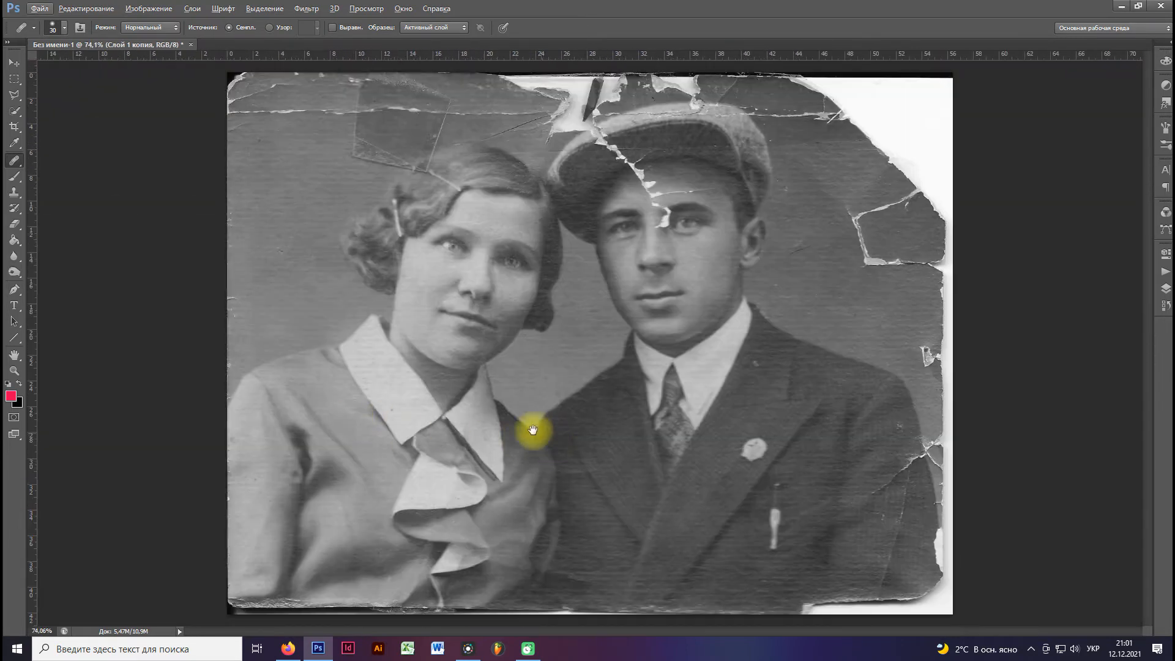
scroll(454, 394, "up", 4)
left_click(407, 407)
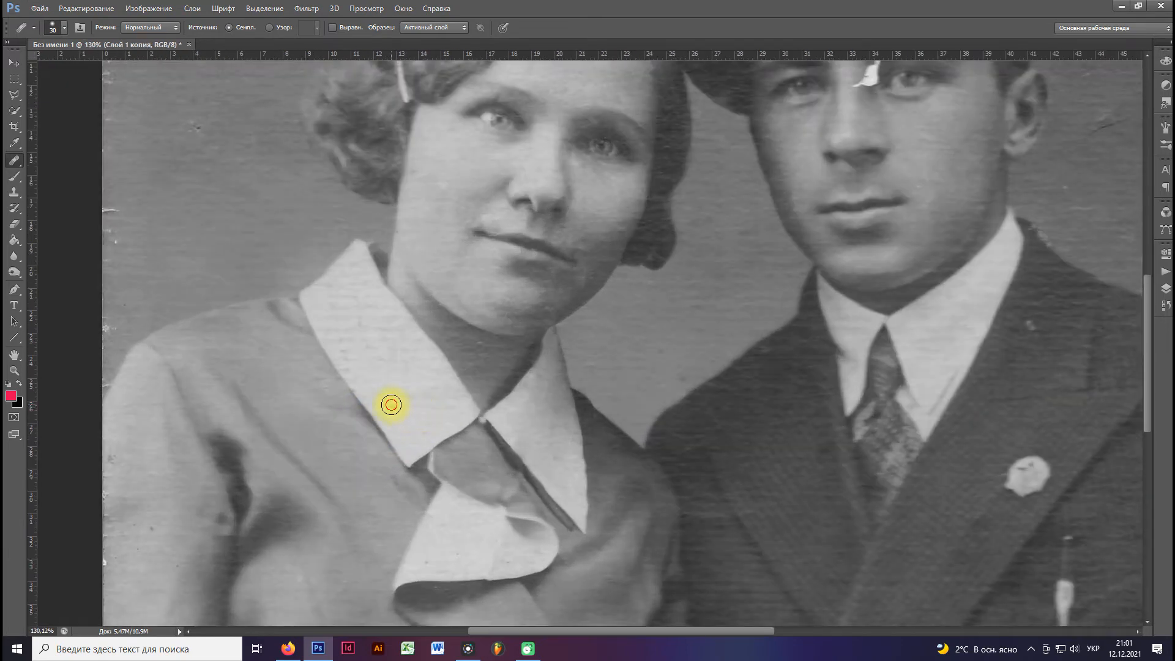
scroll(377, 399, "down", 1)
left_click(637, 379)
left_click(619, 373)
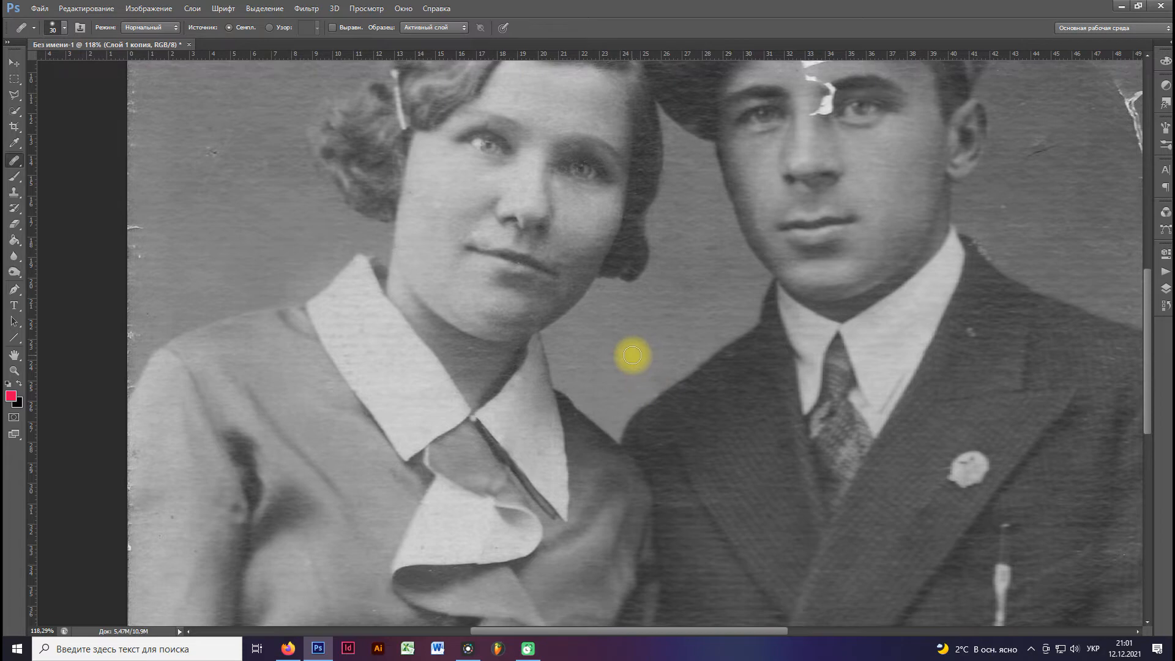
Heal the light speck on the man's jacket above the lapel badge.
scroll(722, 428, "down", 1)
scroll(955, 357, "up", 2)
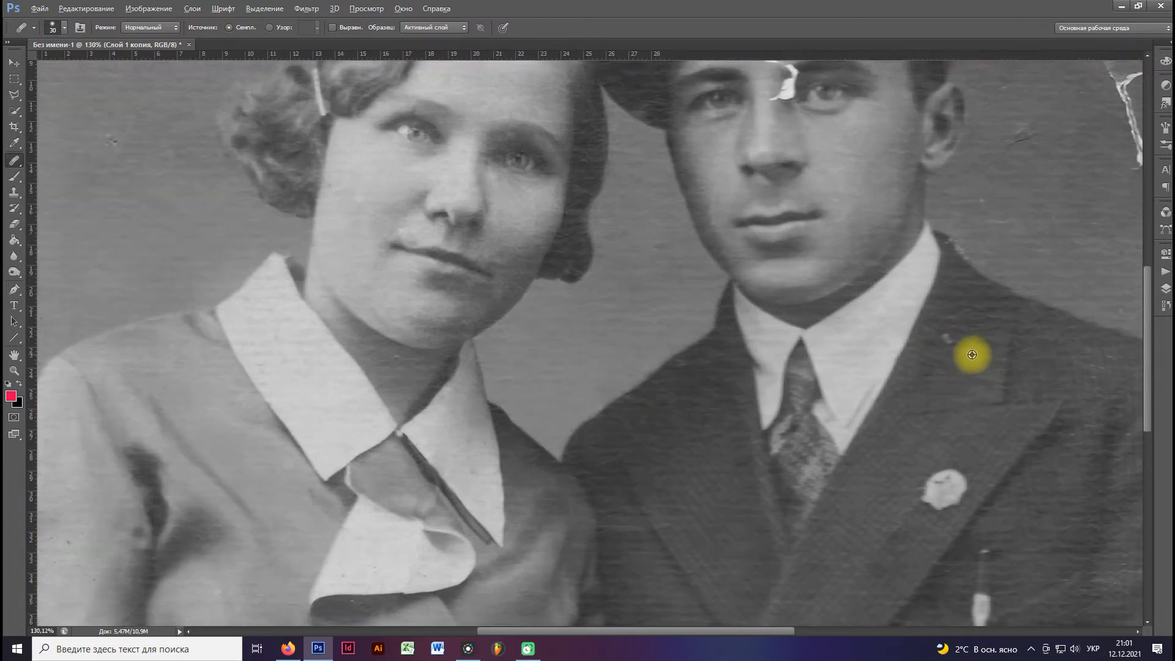
scroll(972, 354, "up", 2)
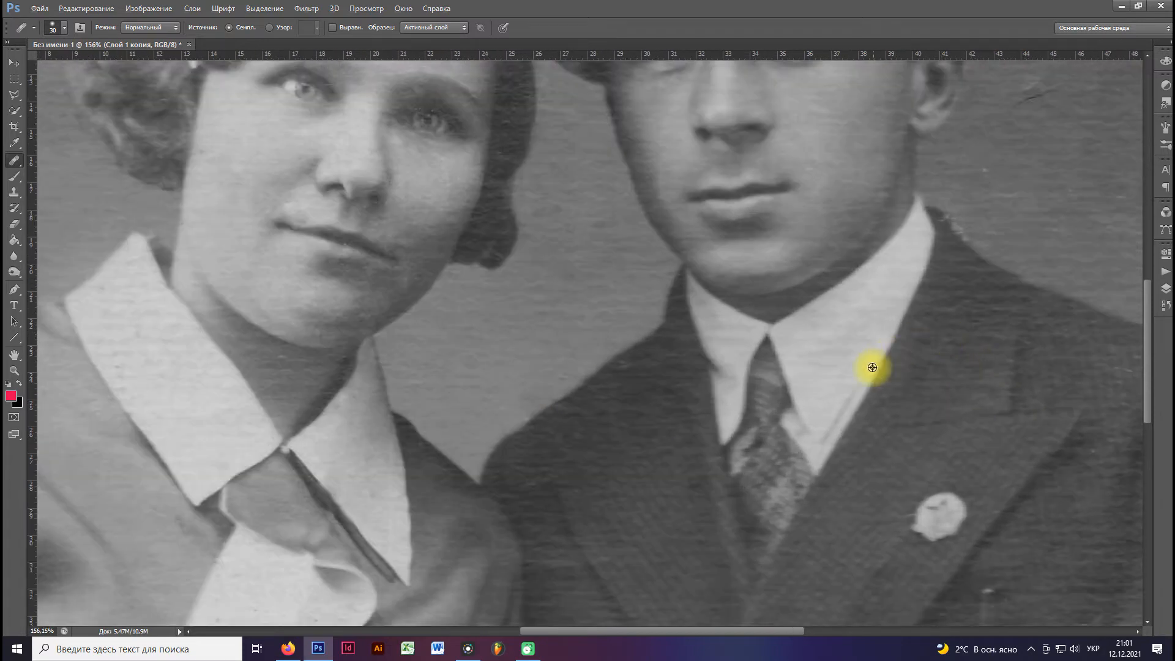
scroll(868, 367, "down", 5)
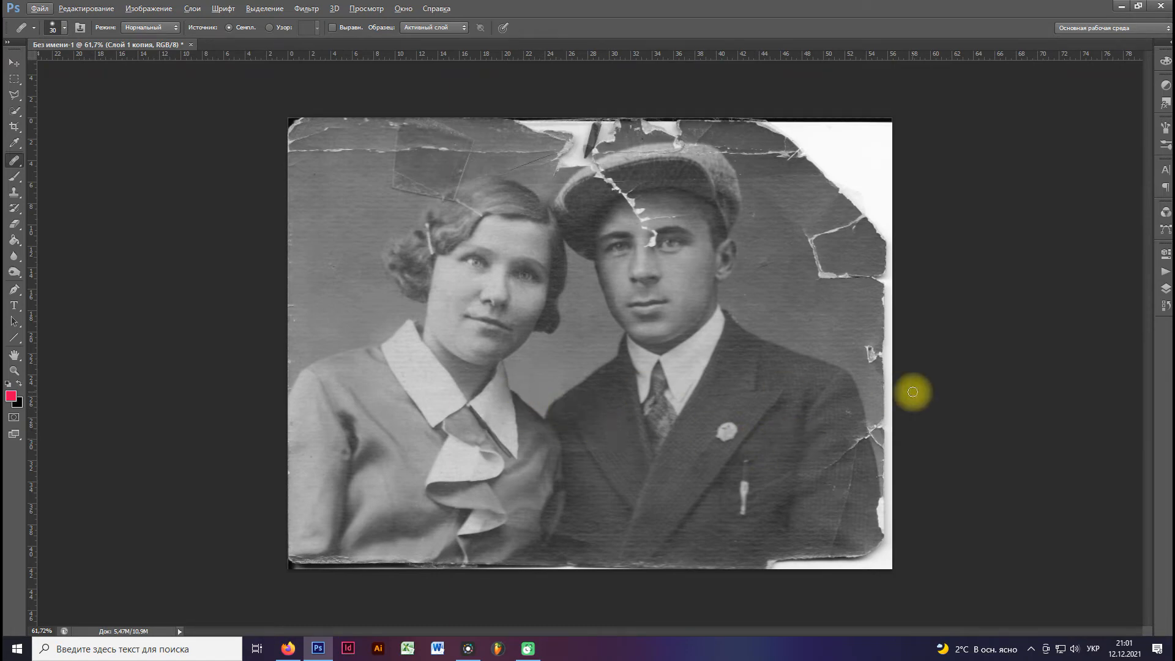
Heal the thin horizontal crack across the man's forehead above his eyebrow.
scroll(724, 248, "up", 5)
left_click_drag(651, 244, 668, 347)
scroll(667, 347, "up", 2)
scroll(645, 333, "up", 2)
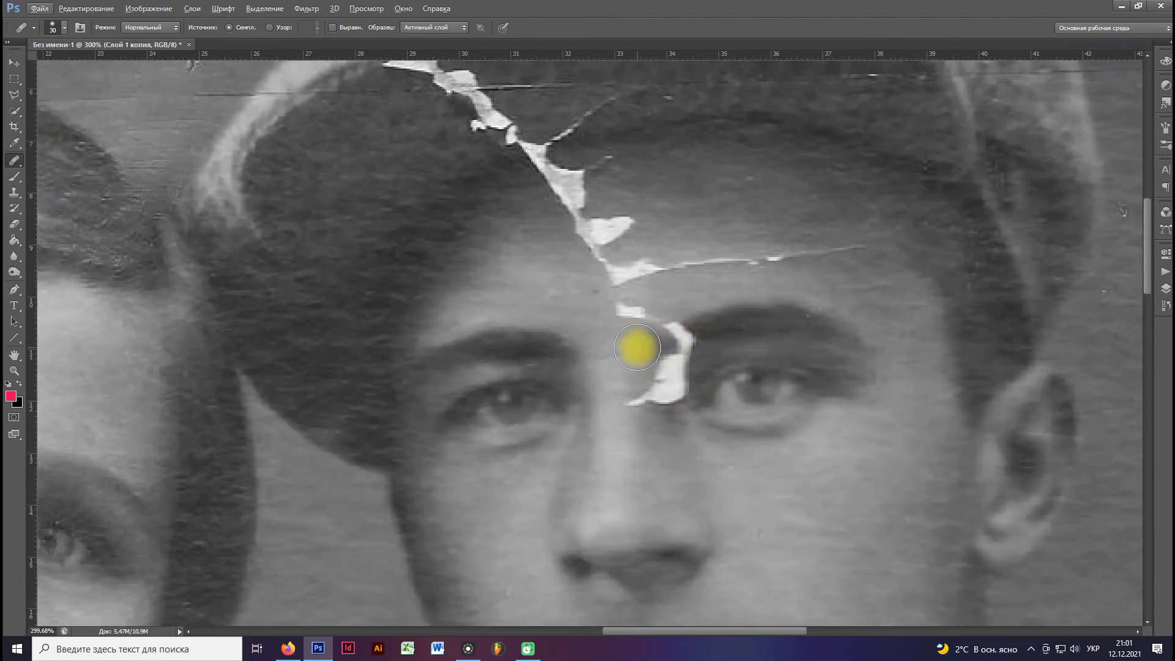
left_click_drag(622, 354, 611, 383)
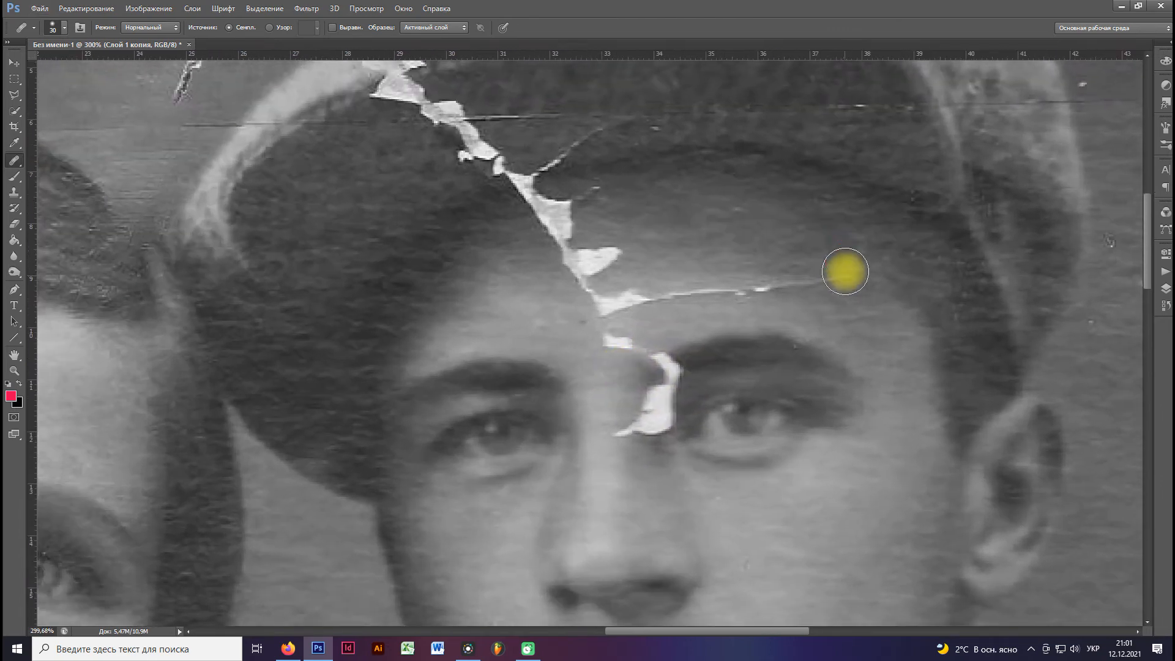
left_click_drag(844, 275, 636, 303)
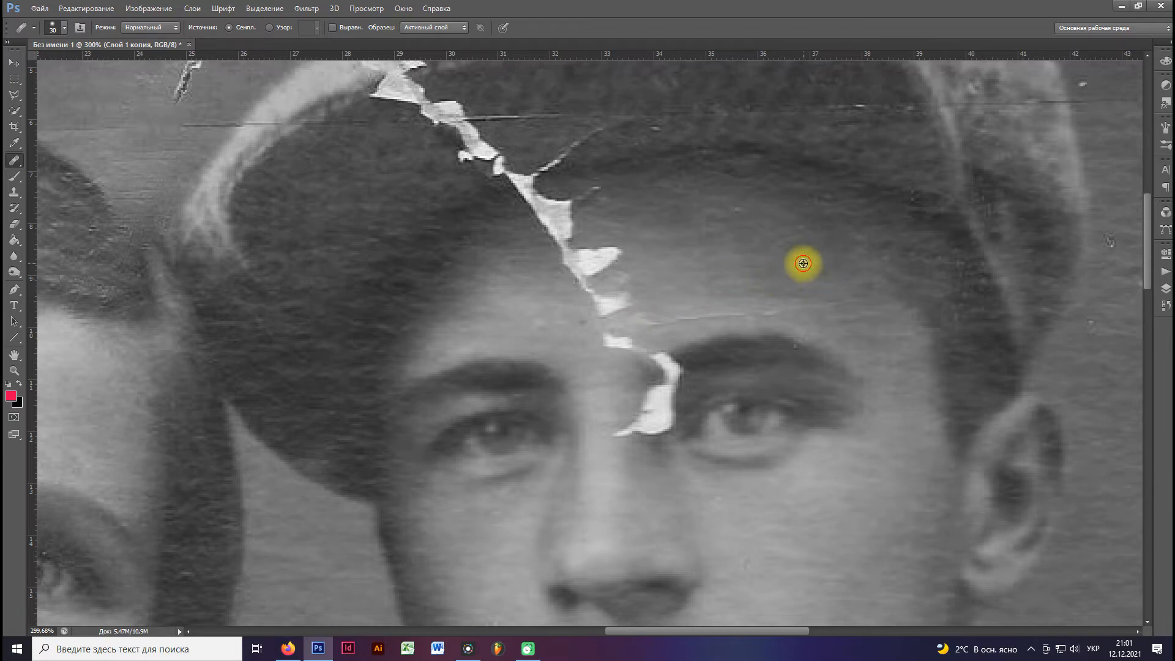
Reduce the Healing Brush to 21 px and heal the tear from between the man's eyebrows up to the middle of his forehead.
right_click(840, 309)
key("Return")
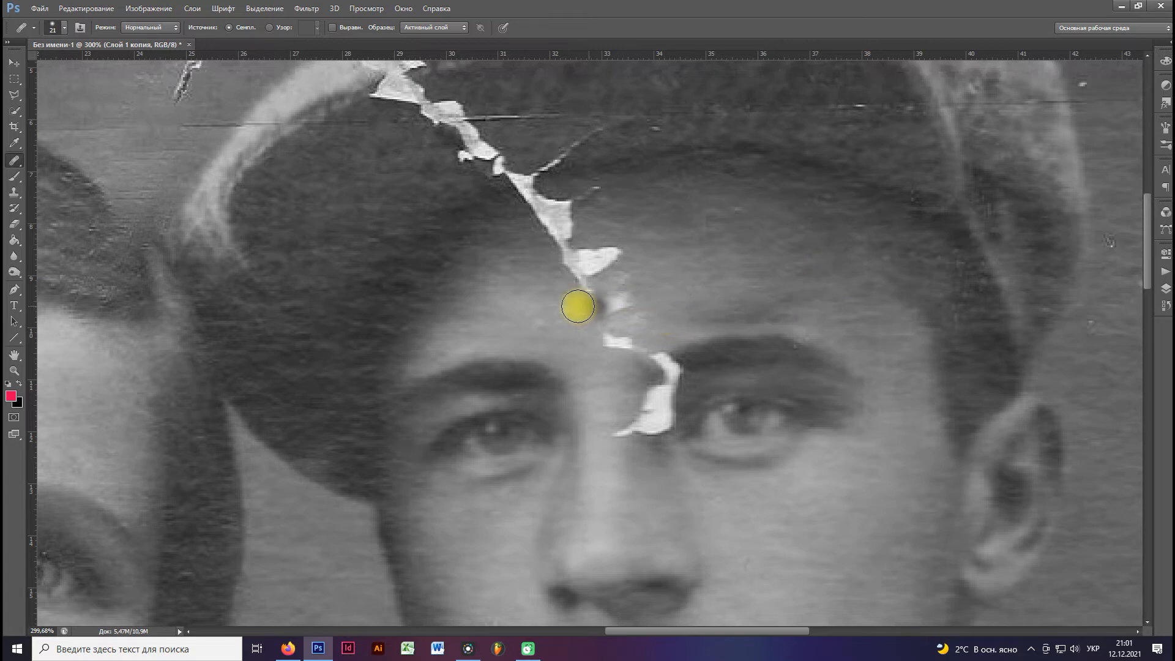
left_click(624, 346)
left_click(588, 340, "alt")
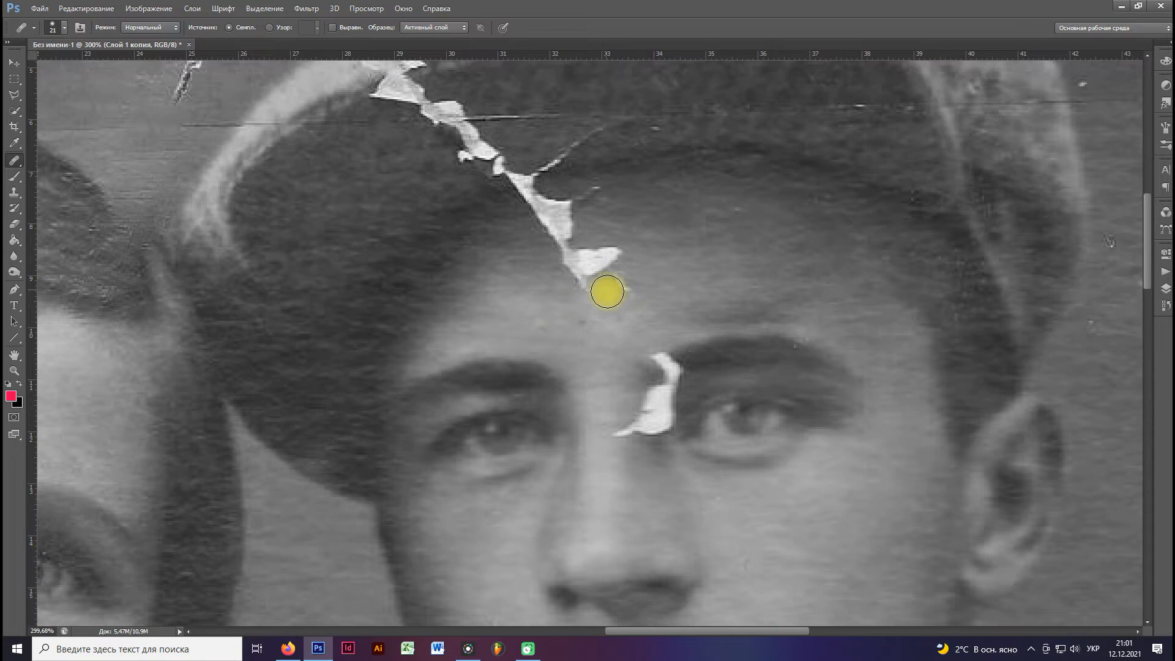
mouse_move(624, 290)
left_mouse_down()
mouse_move(611, 257)
mouse_move(584, 287)
mouse_move(686, 282)
mouse_move(620, 250)
mouse_move(566, 261)
left_mouse_up()
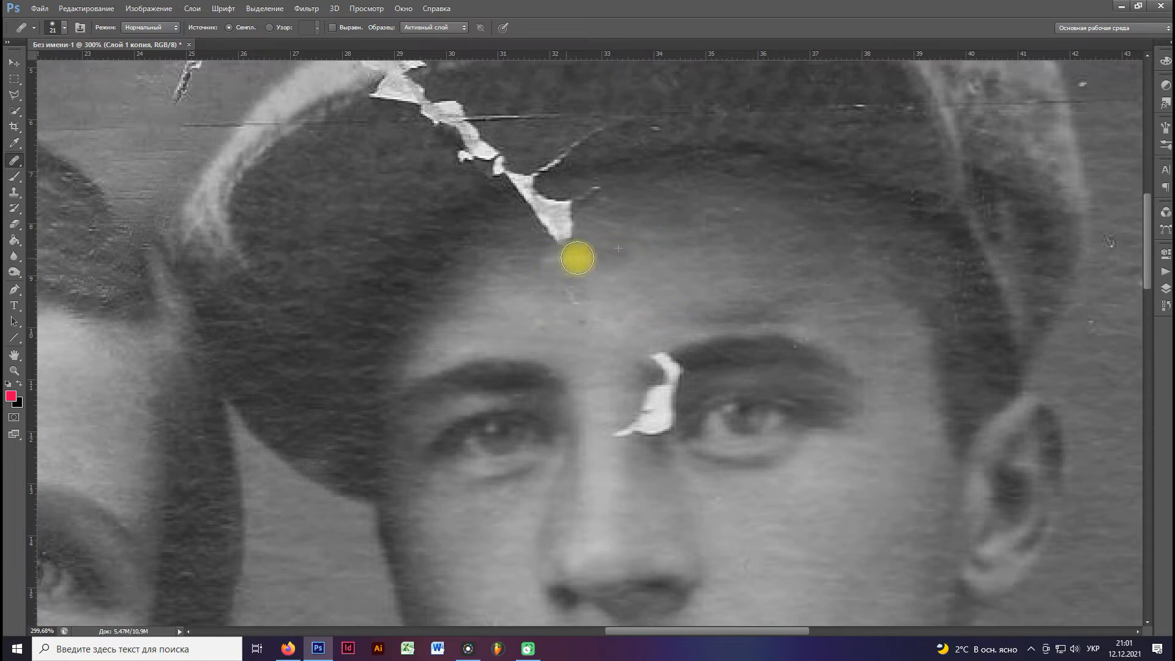
left_click(574, 294)
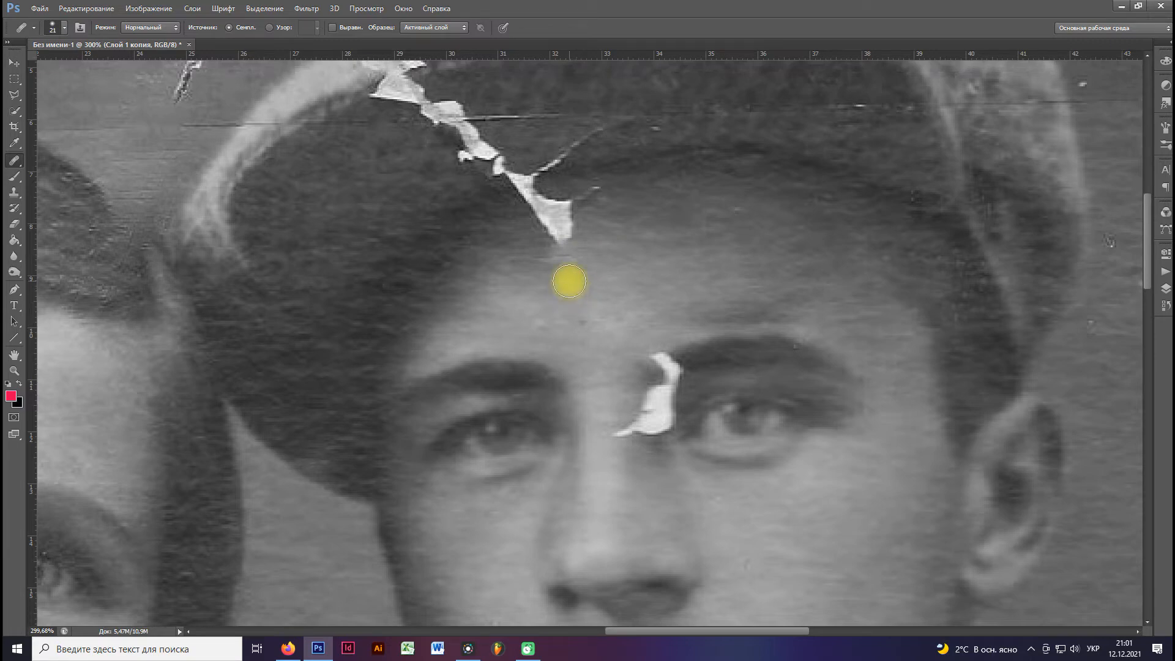
Heal the white tear on the man's upper forehead up to the brim of his cap.
left_click_drag(581, 231, 554, 225)
left_click(653, 215, "alt")
mouse_move(620, 204)
left_mouse_down()
mouse_move(590, 193)
mouse_move(547, 218)
mouse_move(559, 247)
mouse_move(514, 247)
mouse_move(546, 209)
left_mouse_up()
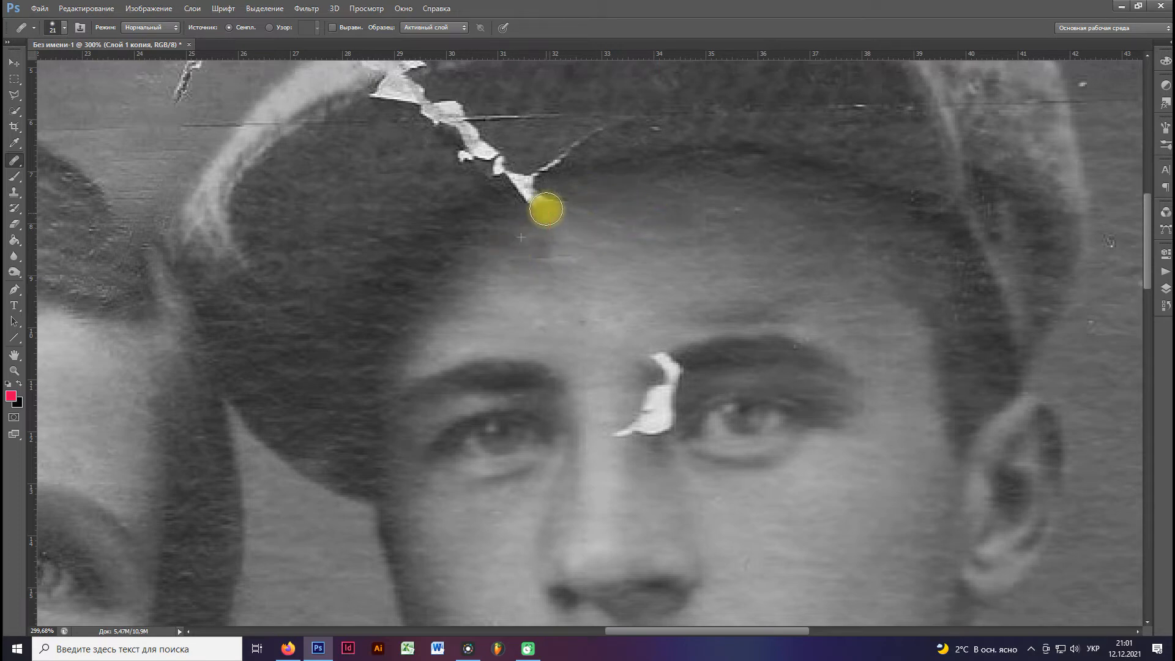
left_click(596, 197, "alt")
mouse_move(549, 197)
left_mouse_down()
mouse_move(555, 225)
mouse_move(543, 251)
left_mouse_up()
left_click(502, 230, "alt")
left_click_drag(523, 204, 537, 190)
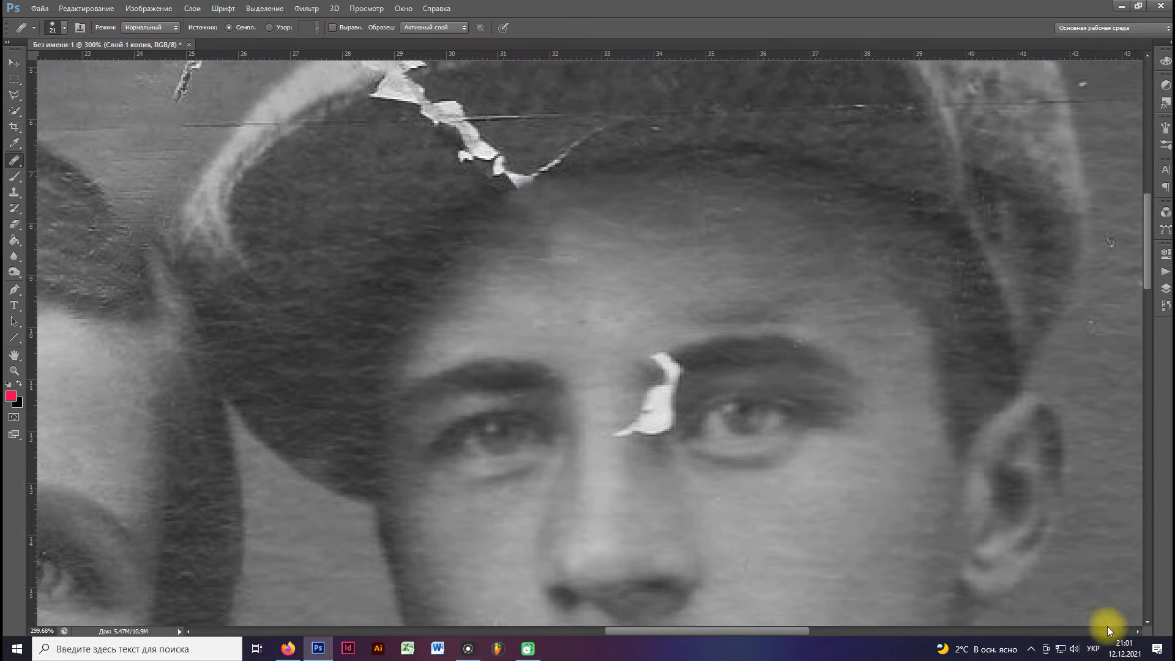
Use the Spot Healing Brush to heal the thin lower end of the white tear beside the man's nose bridge.
scroll(618, 410, "up", 3)
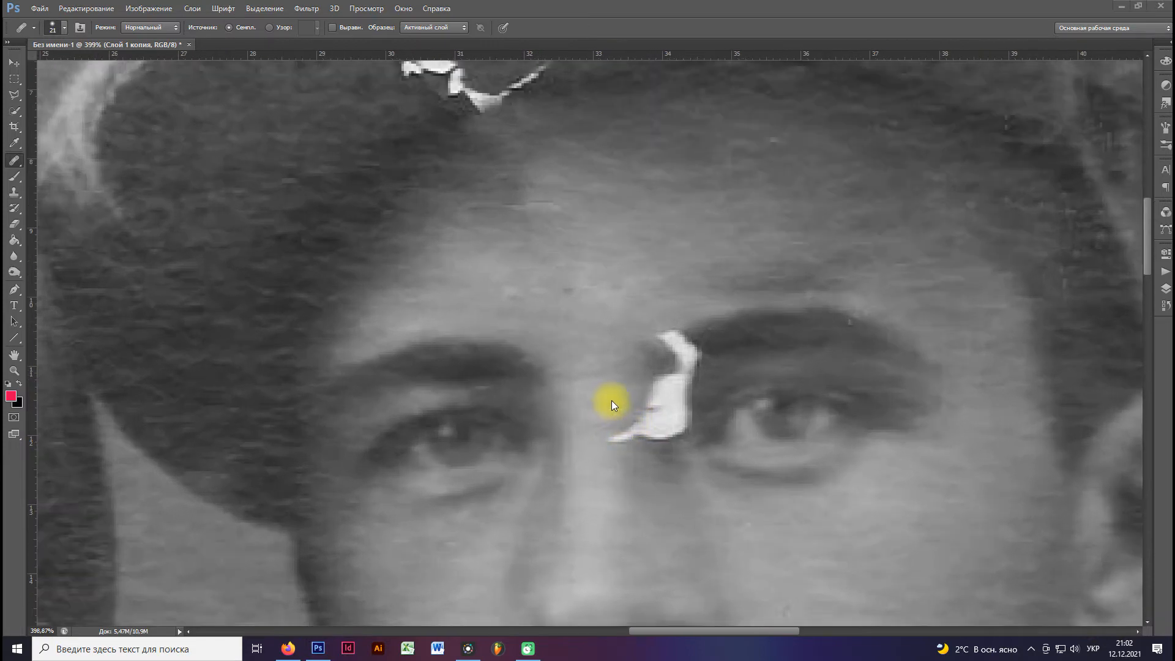
left_click(19, 184)
left_click(17, 170)
left_click(76, 160)
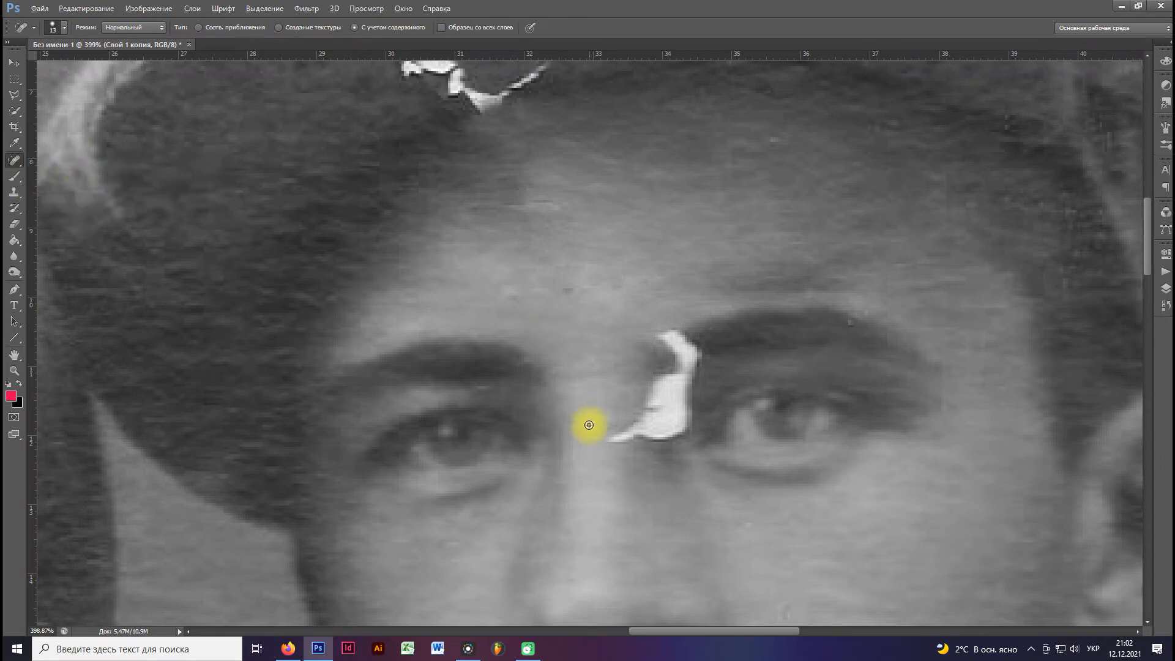
left_click(610, 427, "alt")
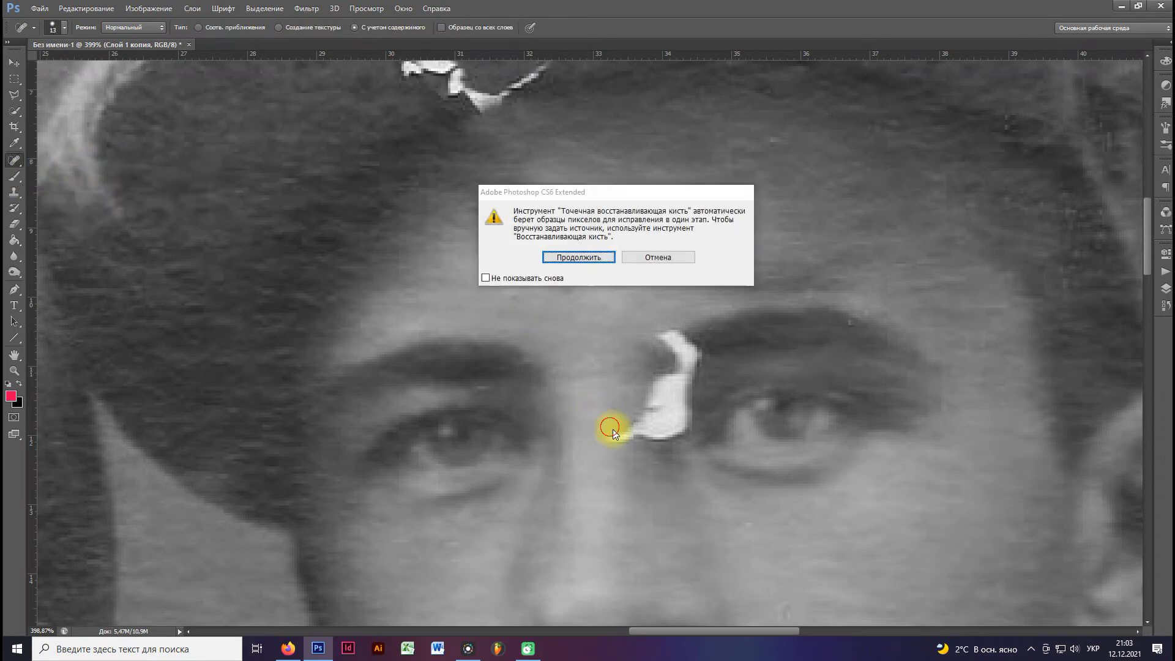
left_click(653, 257)
left_click_drag(647, 432, 654, 408)
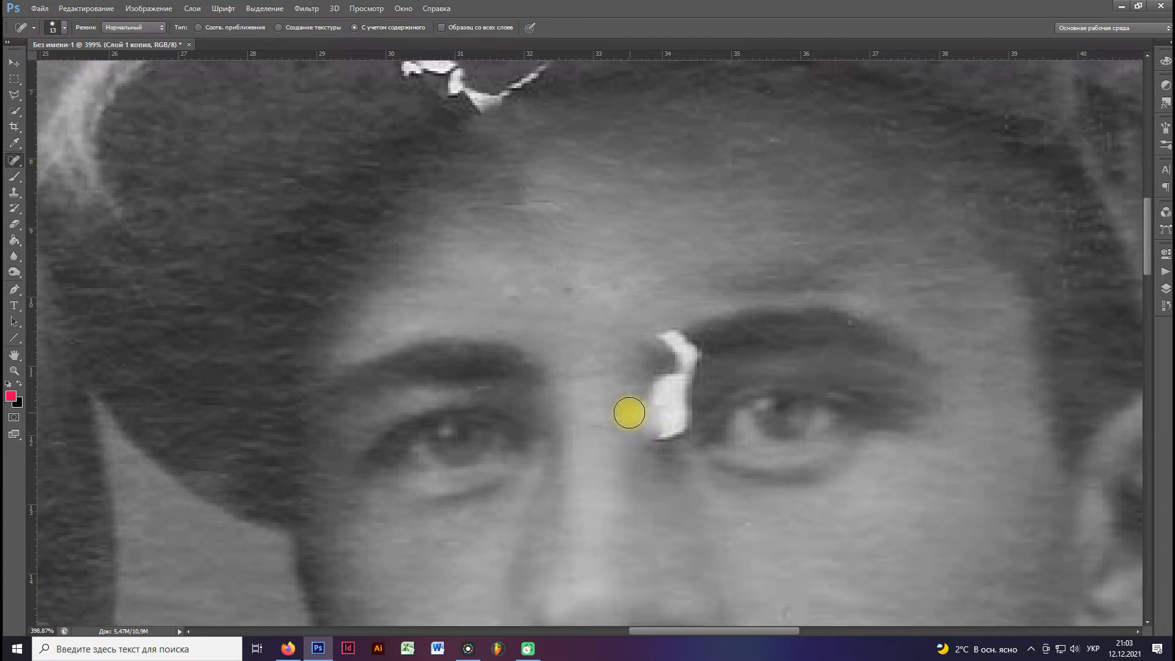
Switch back to the Healing Brush and heal the white tear between the nose bridge and the man's inner eyebrow.
left_click(18, 161)
left_click(87, 172)
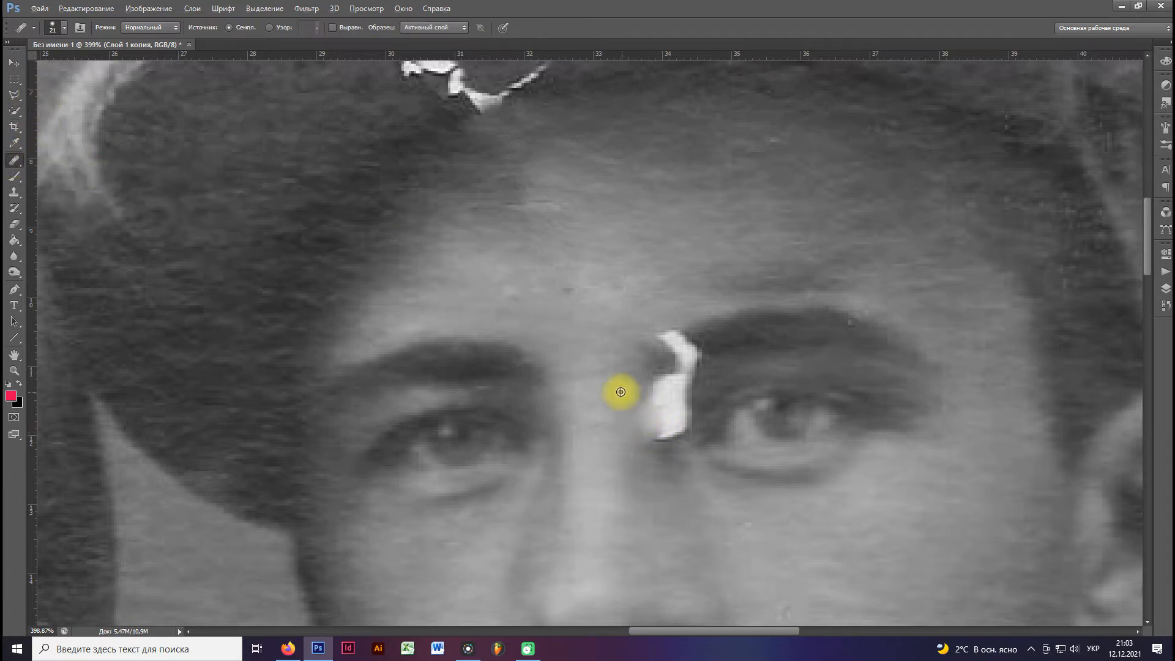
left_click(656, 461, "alt")
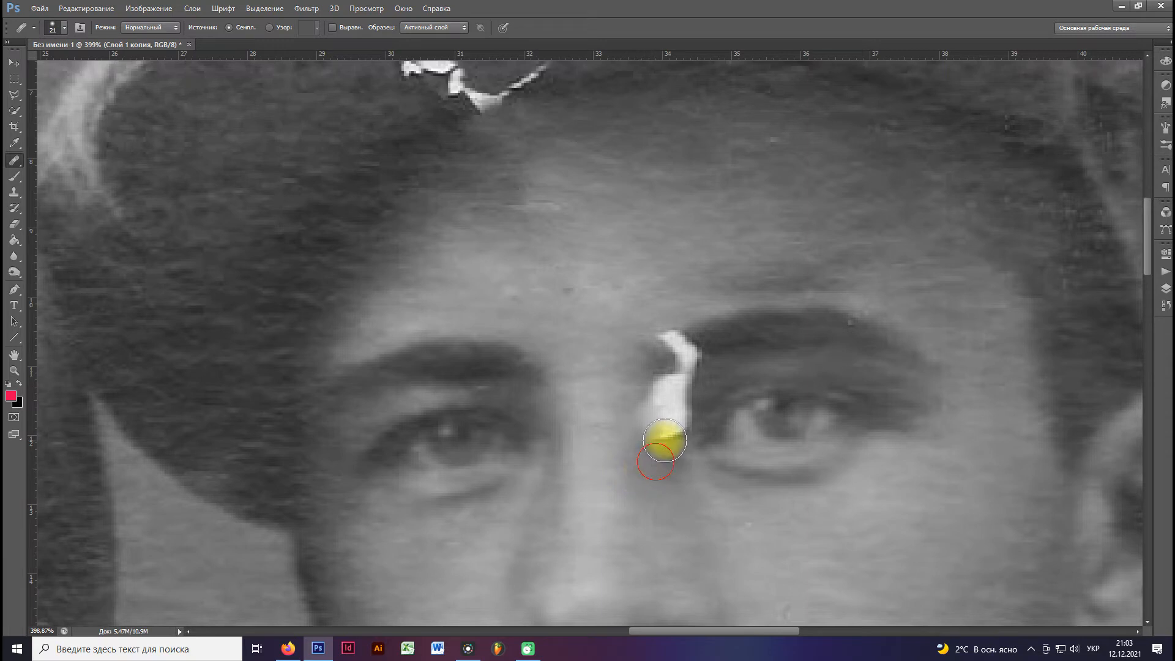
mouse_move(655, 418)
left_mouse_down()
mouse_move(630, 387)
mouse_move(740, 368)
mouse_move(680, 373)
mouse_move(750, 328)
mouse_move(669, 346)
mouse_move(753, 362)
mouse_move(674, 402)
left_mouse_up()
left_click(732, 368, "alt")
left_click(682, 376)
left_click(743, 376, "alt")
Reduce the Healing Brush to 13 px and heal the remaining white spot at the inner corner of the man's eye.
right_click(692, 453, "alt")
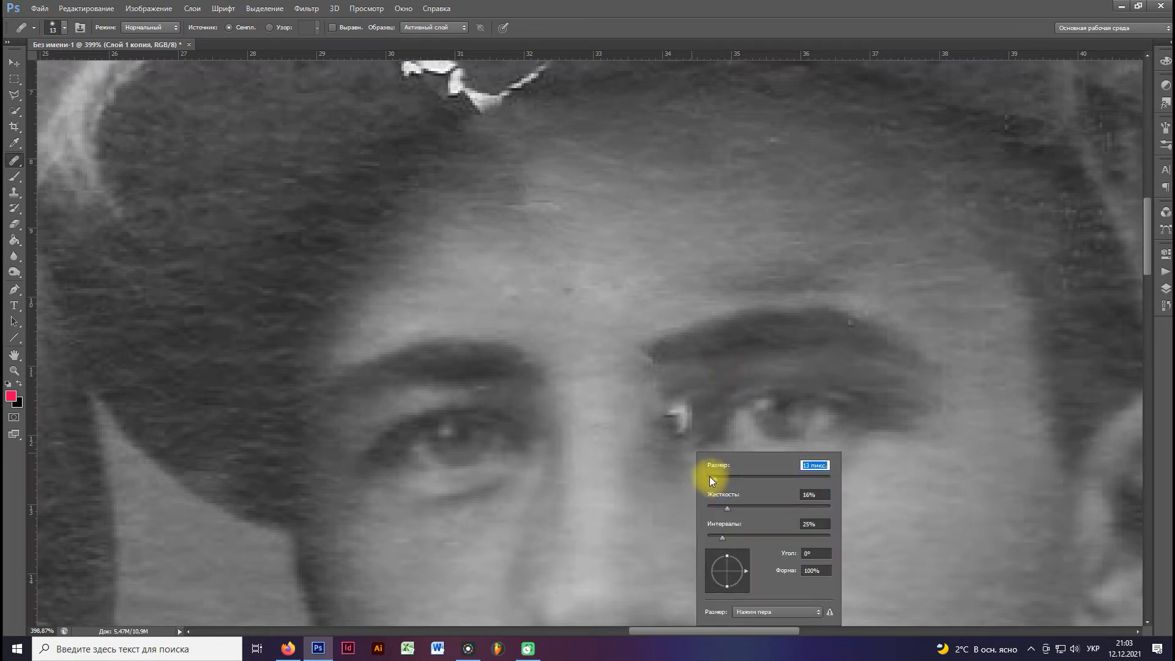
left_click(686, 463)
scroll(699, 450, "down", 3)
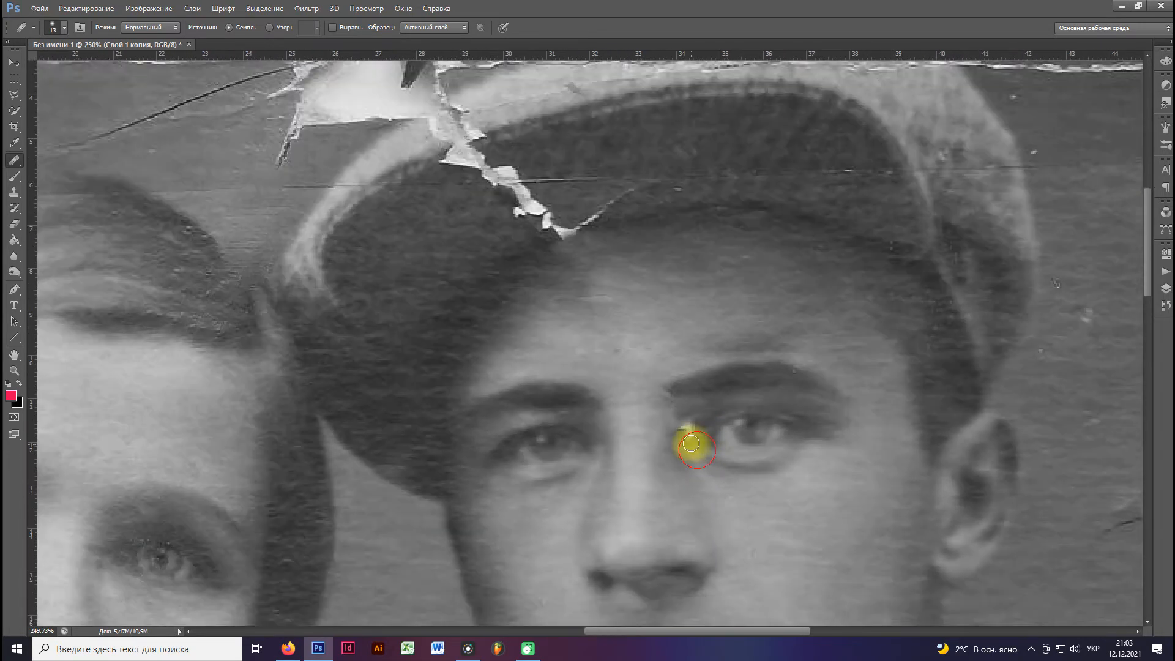
left_click_drag(683, 430, 718, 410)
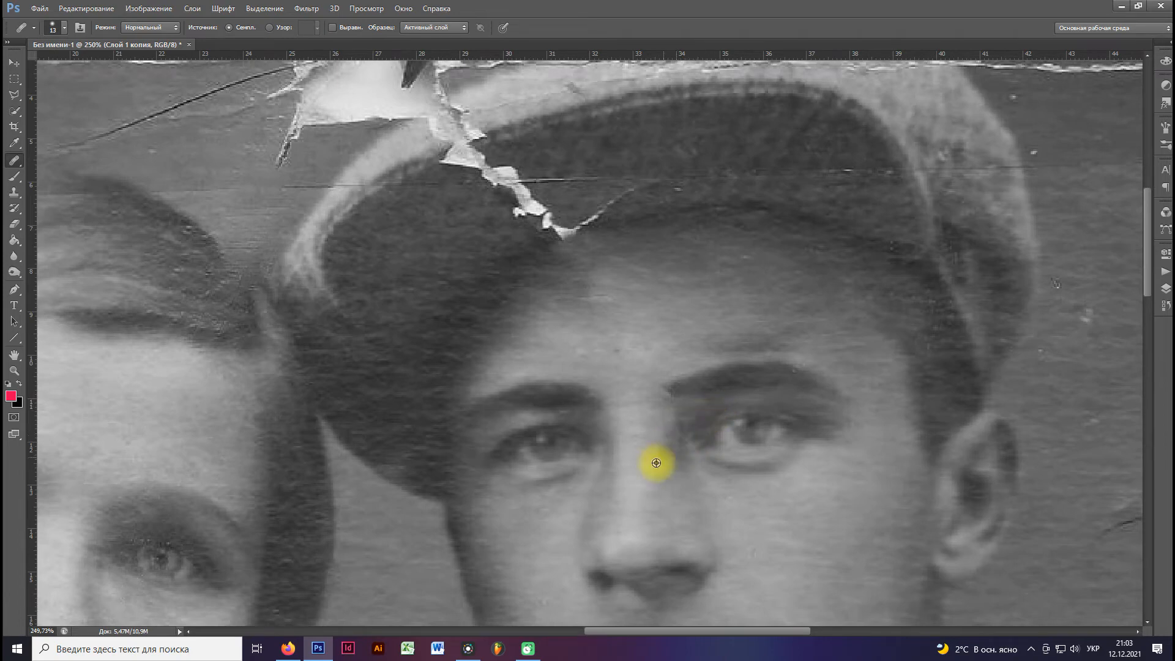
Heal the thin diagonal crack and the tip of the tear where the cap's visor meets the man's forehead.
scroll(642, 455, "down", 3)
scroll(642, 455, "up", 2)
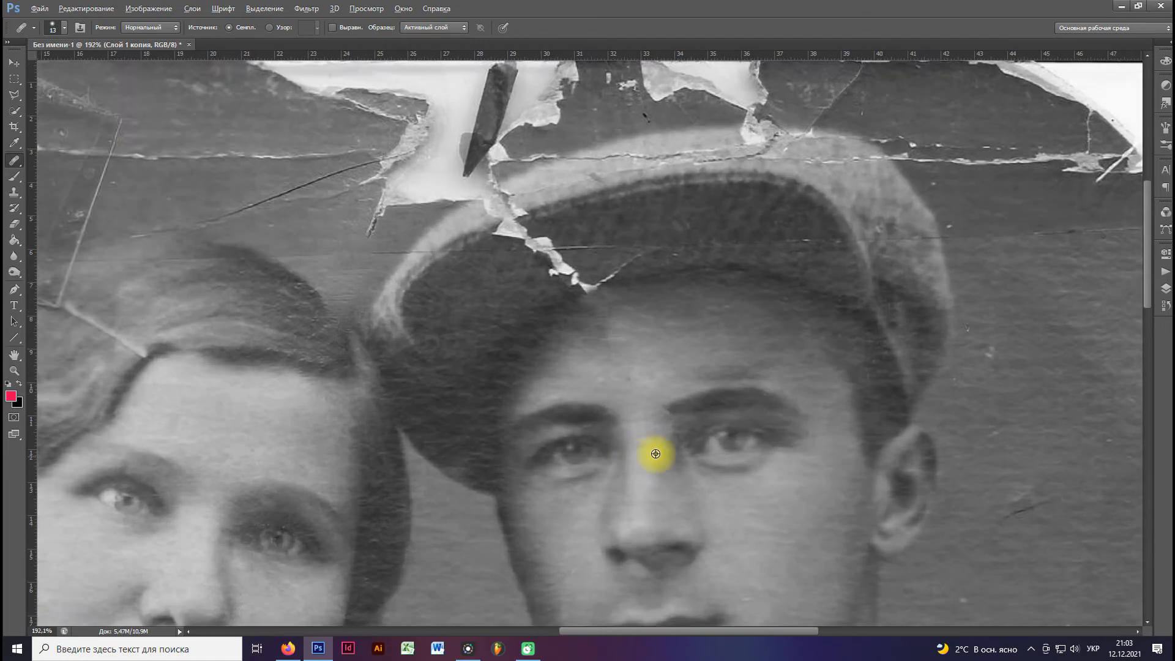
scroll(622, 368, "up", 1)
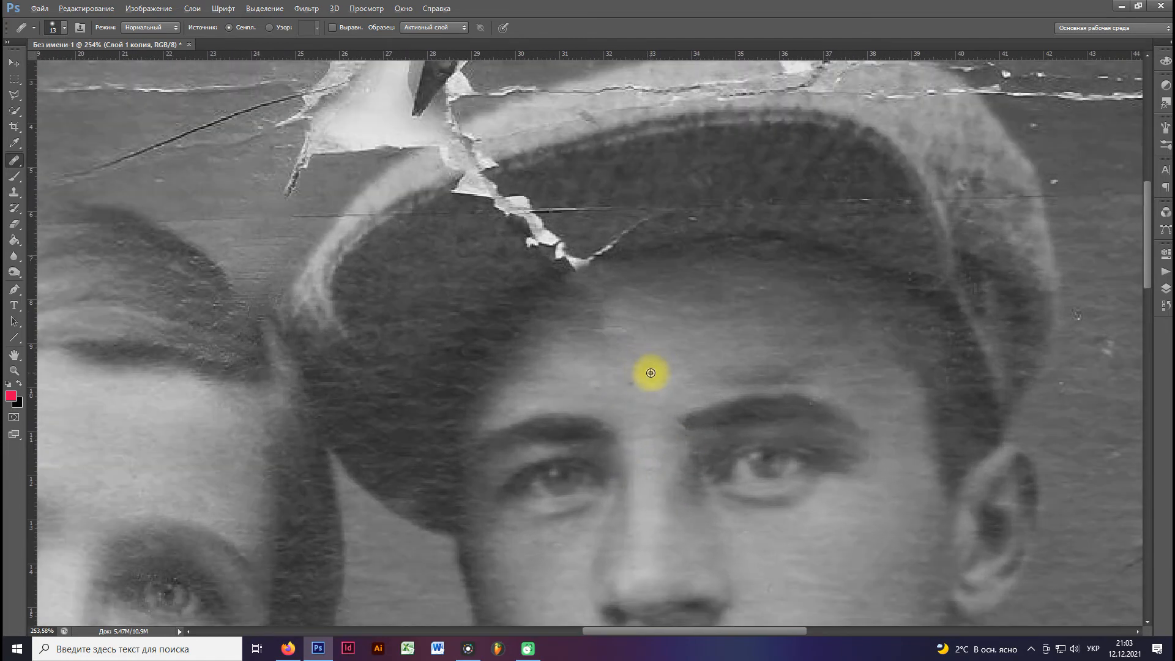
scroll(633, 382, "up", 2)
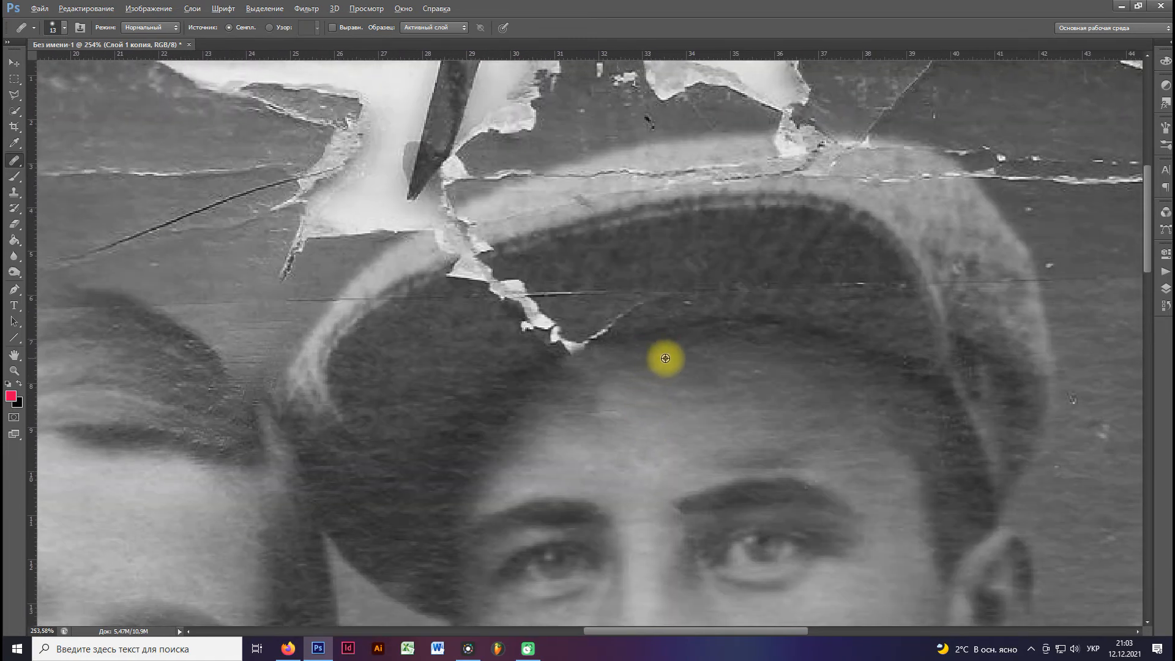
scroll(663, 355, "up", 1)
mouse_move(664, 301)
left_mouse_down()
mouse_move(635, 295)
mouse_move(601, 318)
left_mouse_up()
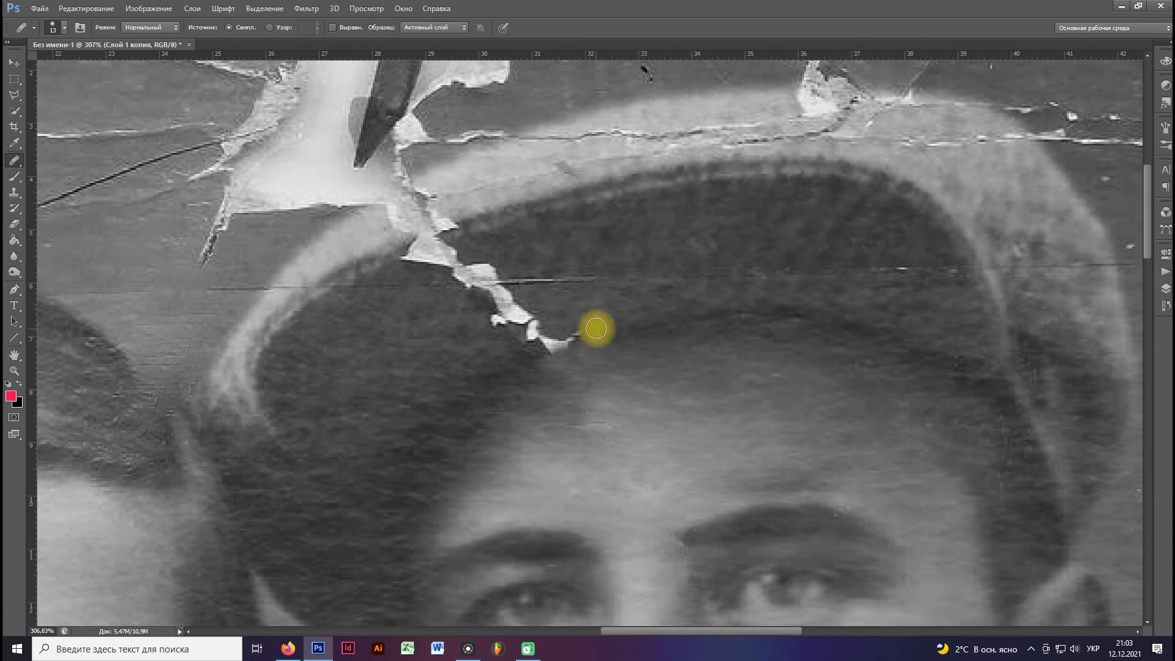
mouse_move(520, 344)
left_mouse_down()
mouse_move(572, 333)
mouse_move(564, 338)
left_mouse_up()
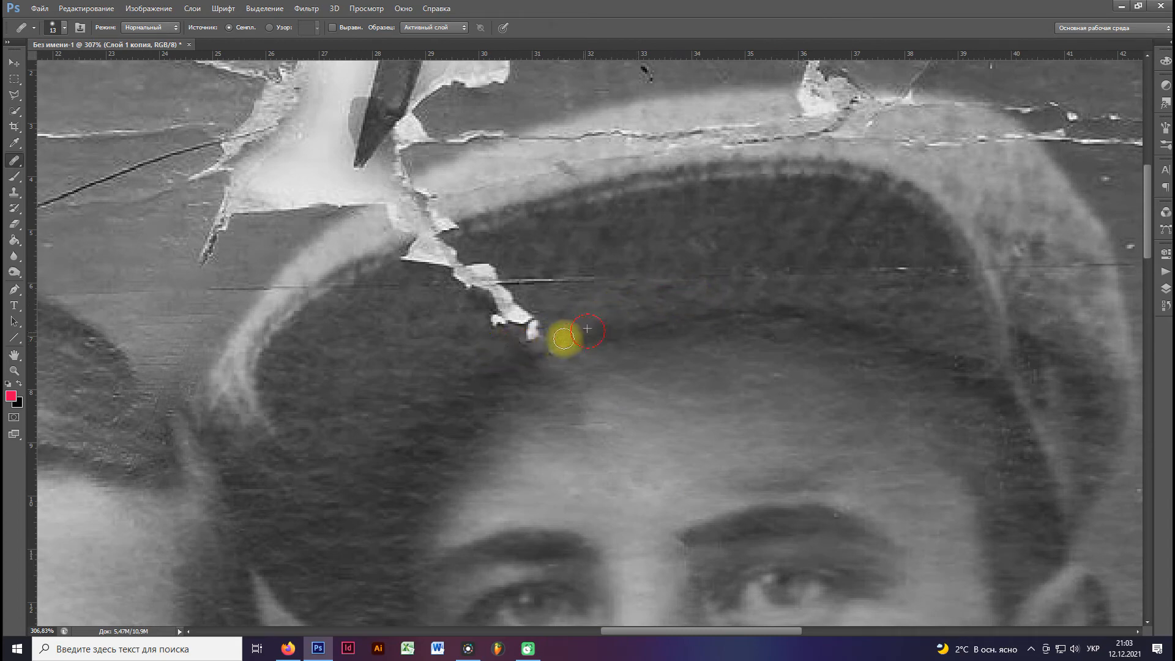
Set the Healing Brush to 24 px and heal the lower part of the white tear across the cap's visor.
right_click(445, 323)
left_click(469, 345)
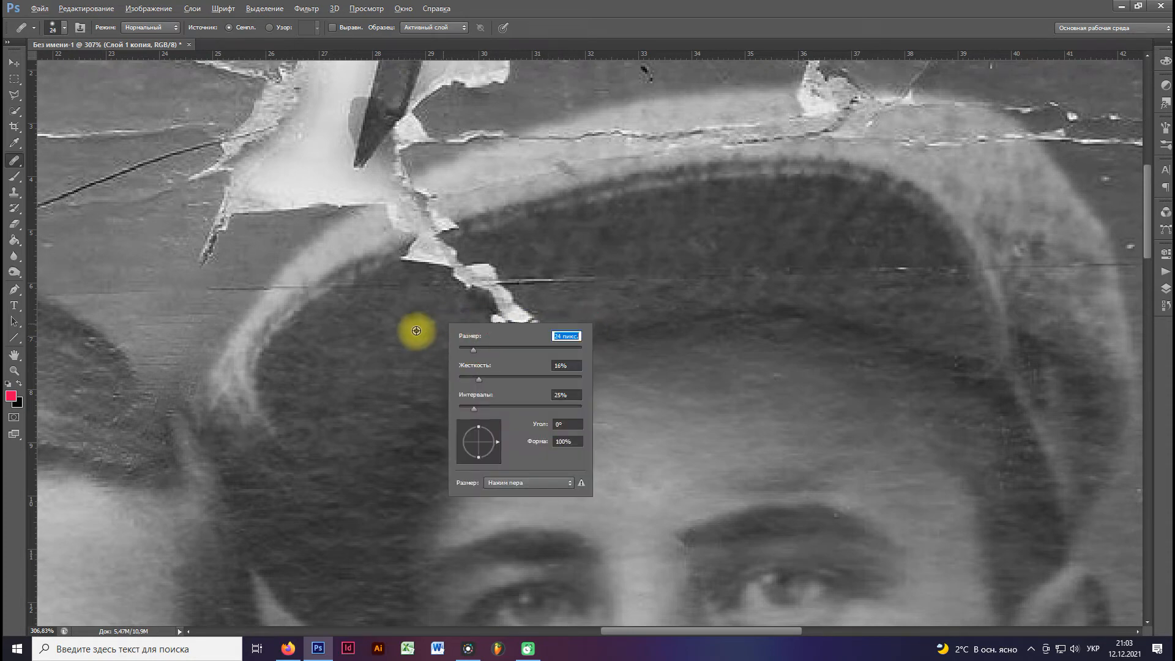
left_click(417, 331)
mouse_move(497, 321)
left_mouse_down()
mouse_move(523, 318)
mouse_move(480, 350)
mouse_move(543, 331)
left_mouse_up()
left_click(452, 356, "alt")
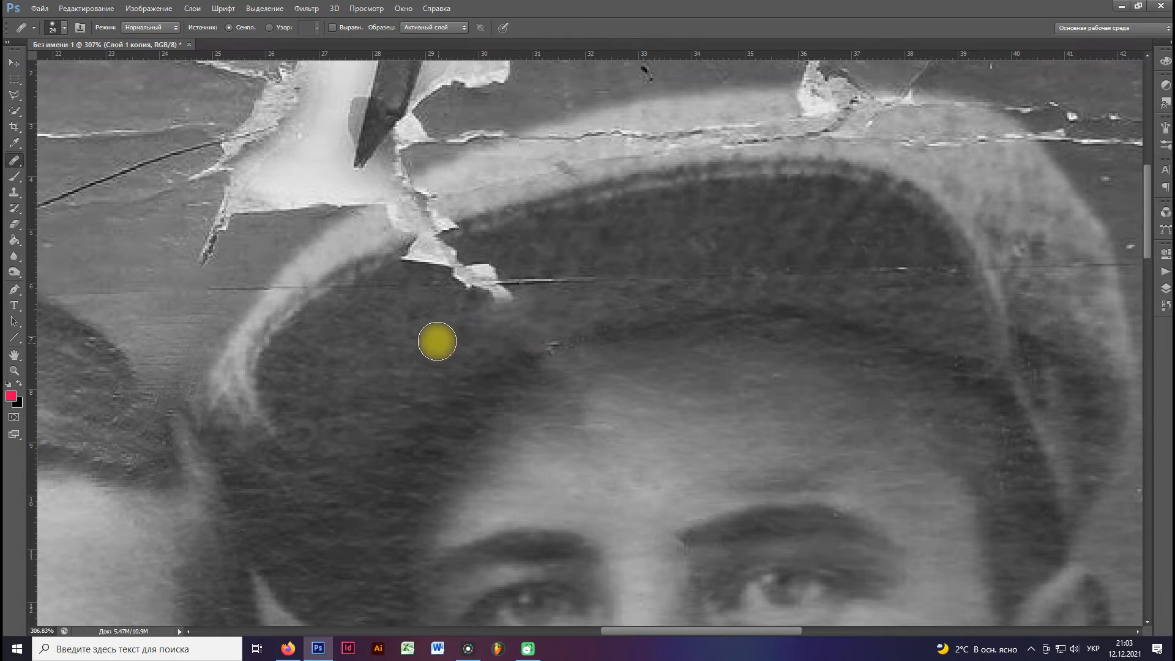
left_click(419, 321, "alt")
mouse_move(487, 295)
left_mouse_down()
mouse_move(520, 284)
mouse_move(469, 302)
left_mouse_up()
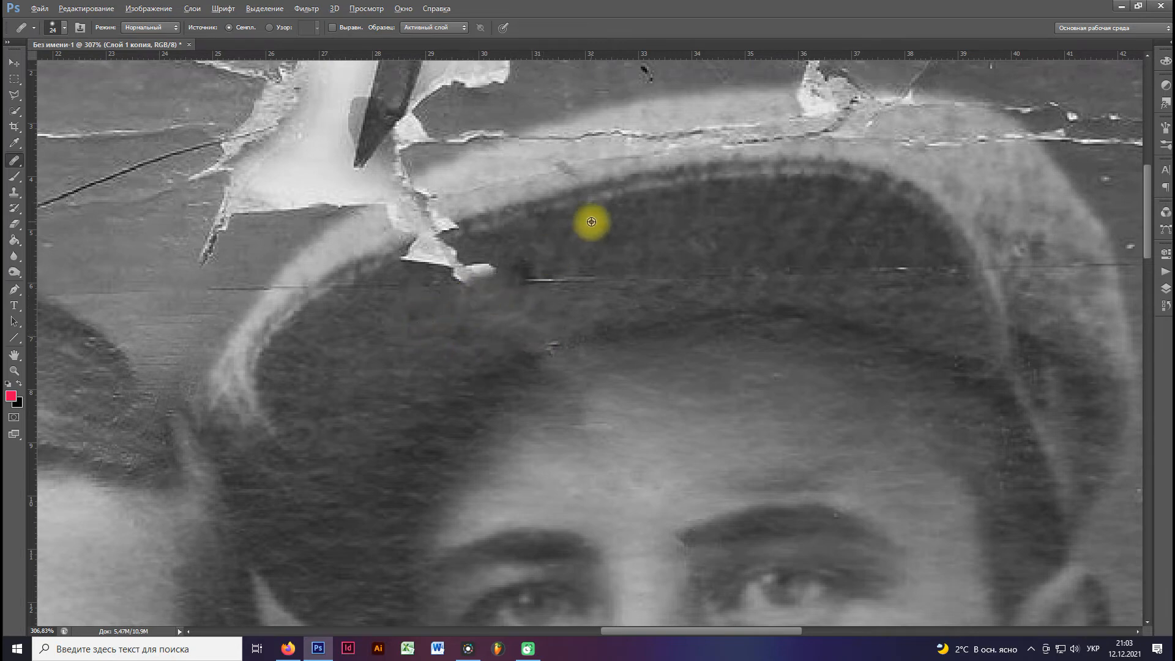
Heal the horizontal crack across the cap's visor and the rest of the white tear up to the visor's seam.
left_click(591, 221, "alt")
left_click_drag(528, 267, 508, 274)
left_click(771, 248, "alt")
left_click_drag(677, 269, 456, 272)
left_click(593, 240, "alt")
left_click(553, 249, "alt")
mouse_move(467, 259)
left_mouse_down()
mouse_move(426, 267)
mouse_move(461, 262)
mouse_move(449, 277)
mouse_move(500, 250)
mouse_move(452, 227)
mouse_move(411, 252)
left_mouse_up()
Rebuild the visor's dark seam where the tear crossed it and heal the tear's end on the cap's light rim.
left_click(504, 214, "alt")
left_click(361, 268, "alt")
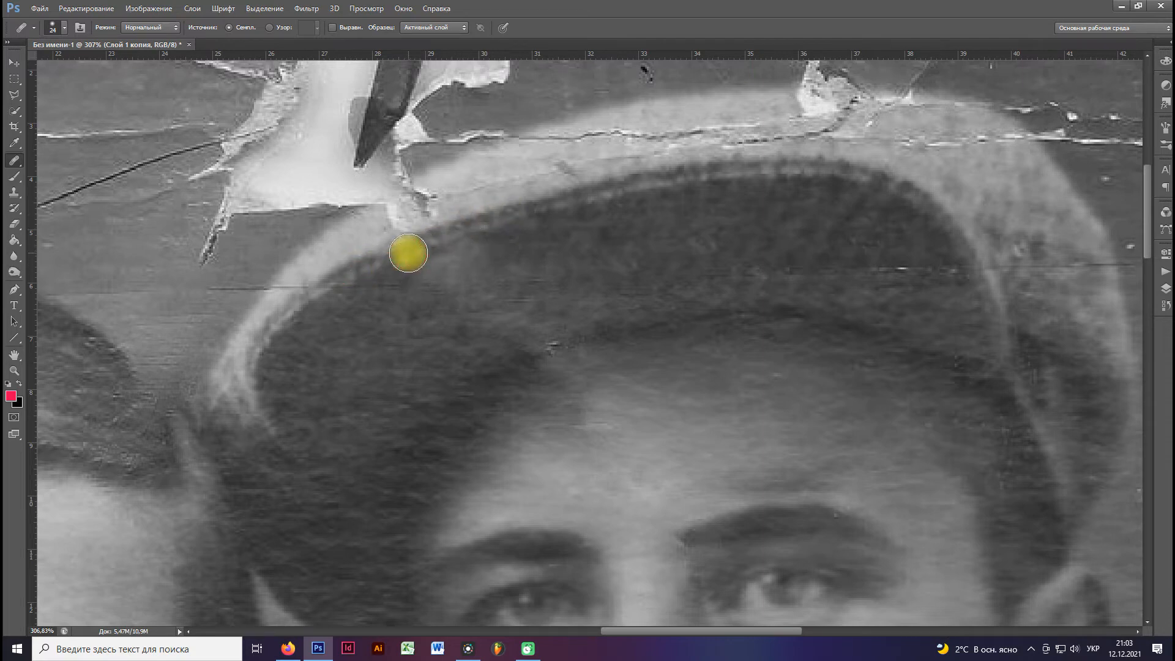
left_click(358, 335, "alt")
left_click_drag(360, 290, 407, 290)
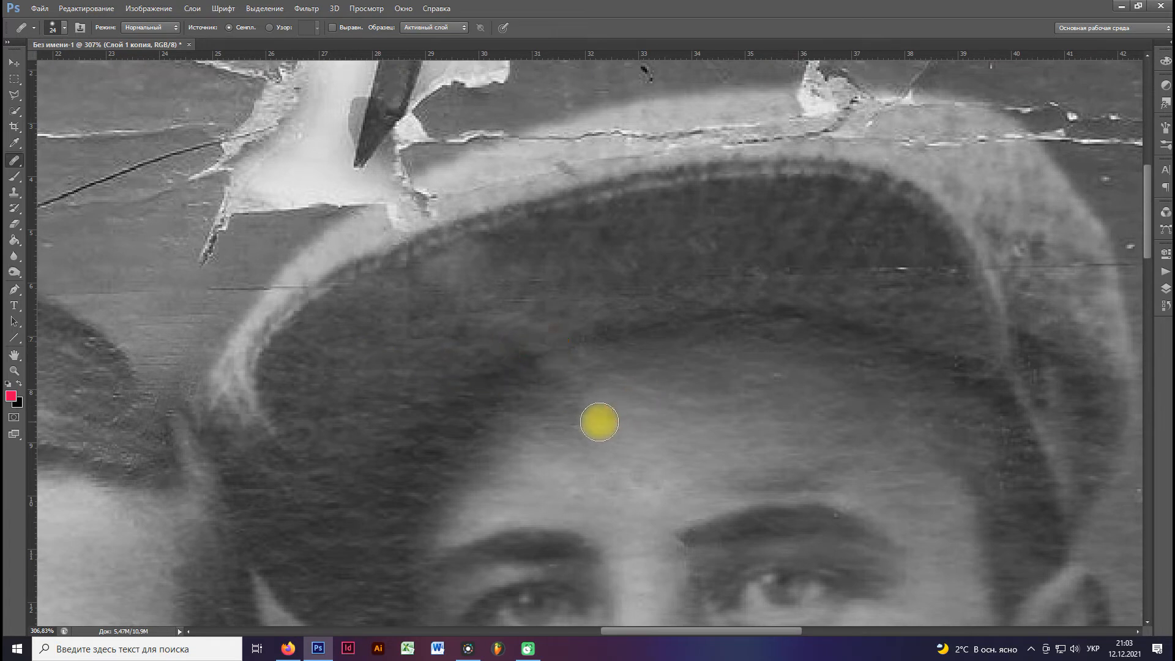
scroll(588, 341, "up", 3)
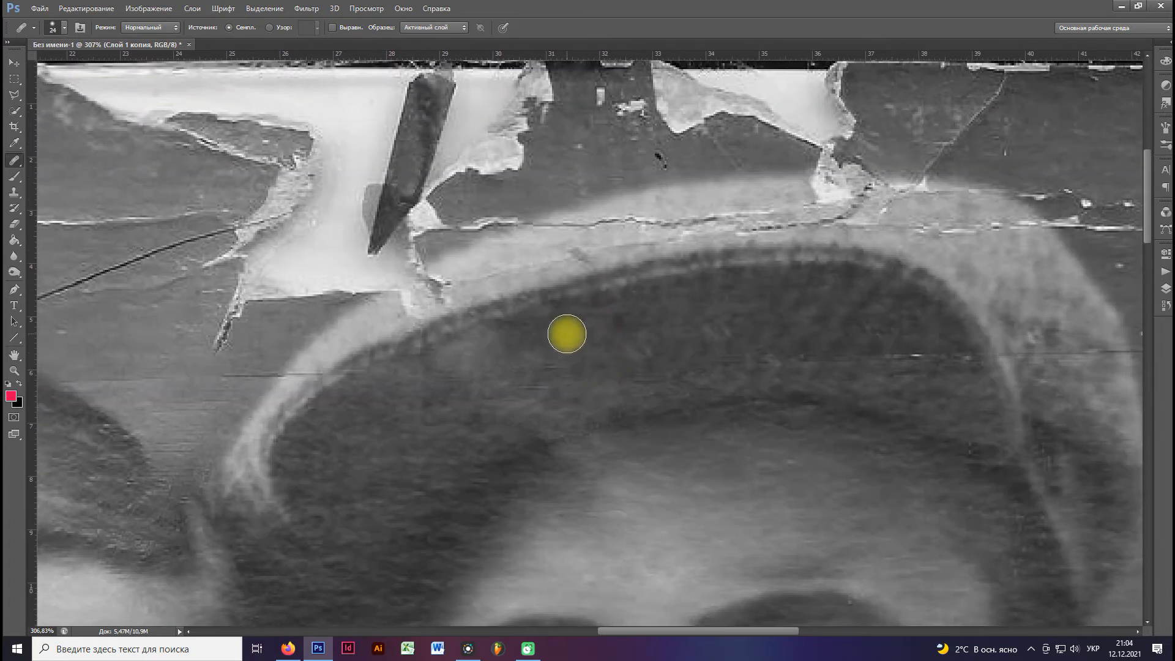
left_click(369, 324, "alt")
mouse_move(398, 307)
left_mouse_down()
mouse_move(435, 289)
mouse_move(376, 294)
left_mouse_up()
Heal the thin horizontal crack running across the side of the cap and into the adjoining background.
scroll(499, 294, "down", 2)
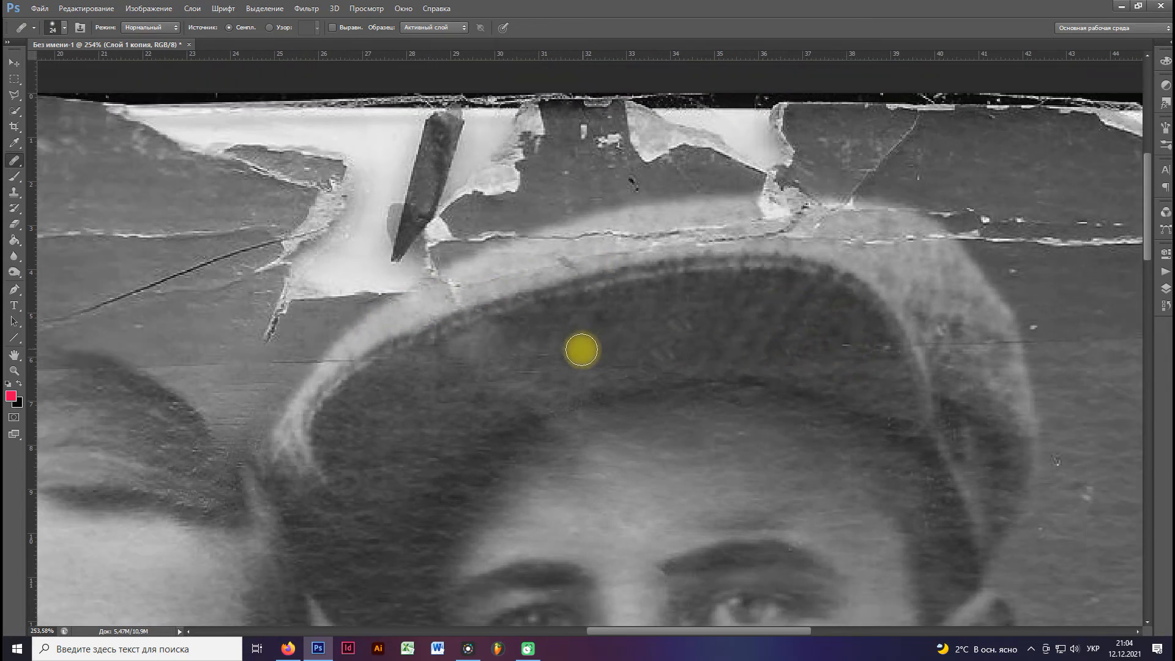
left_click(803, 349, "alt")
left_click_drag(841, 344, 937, 320)
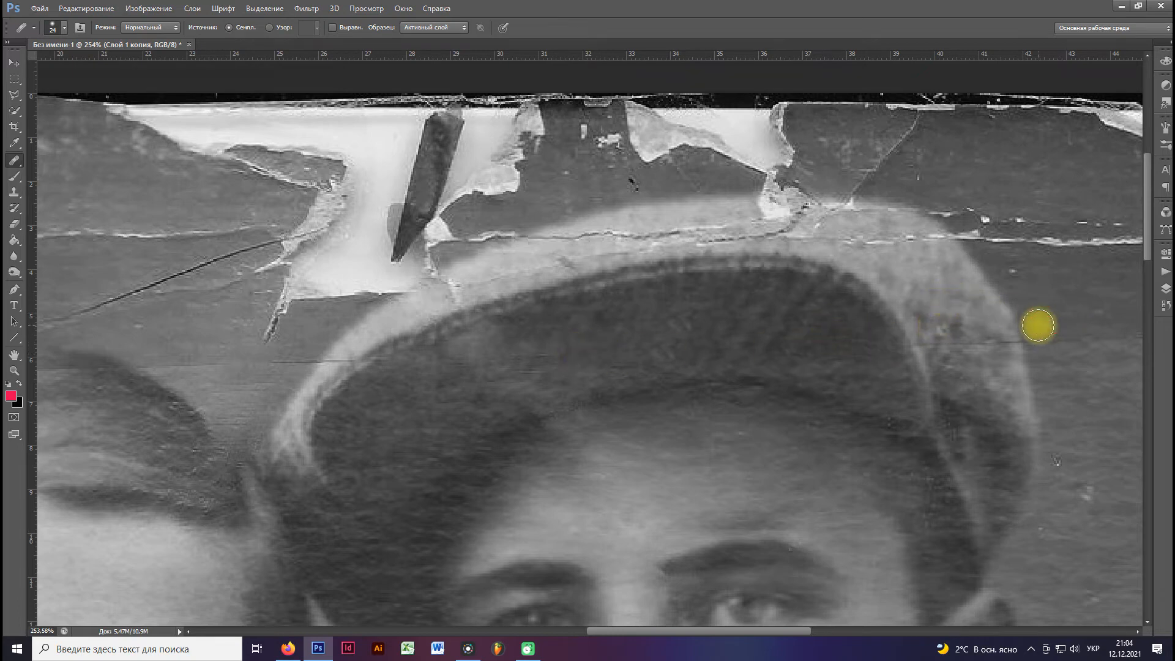
left_click(1012, 273, "alt")
mouse_move(1031, 324)
left_mouse_down()
mouse_move(873, 264)
mouse_move(766, 278)
mouse_move(810, 307)
left_mouse_up()
left_click(809, 245, "alt")
left_click(924, 318, "alt")
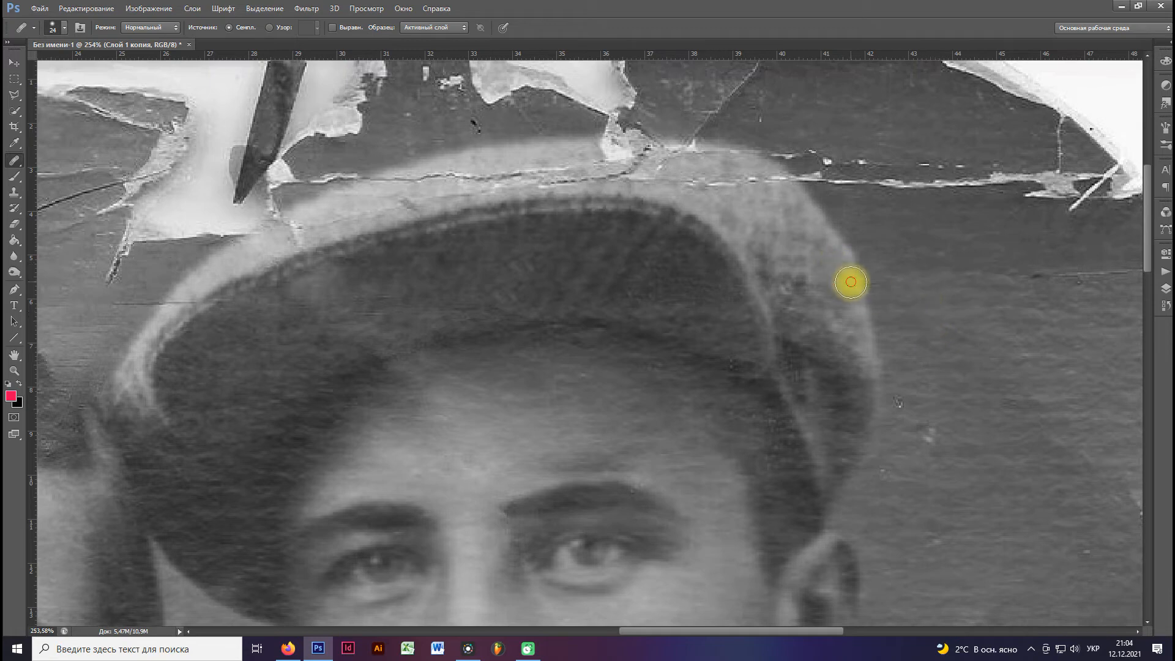
Heal the light specks and the dark scratch in the background beside the man's cap and ear.
left_click_drag(937, 321, 761, 236)
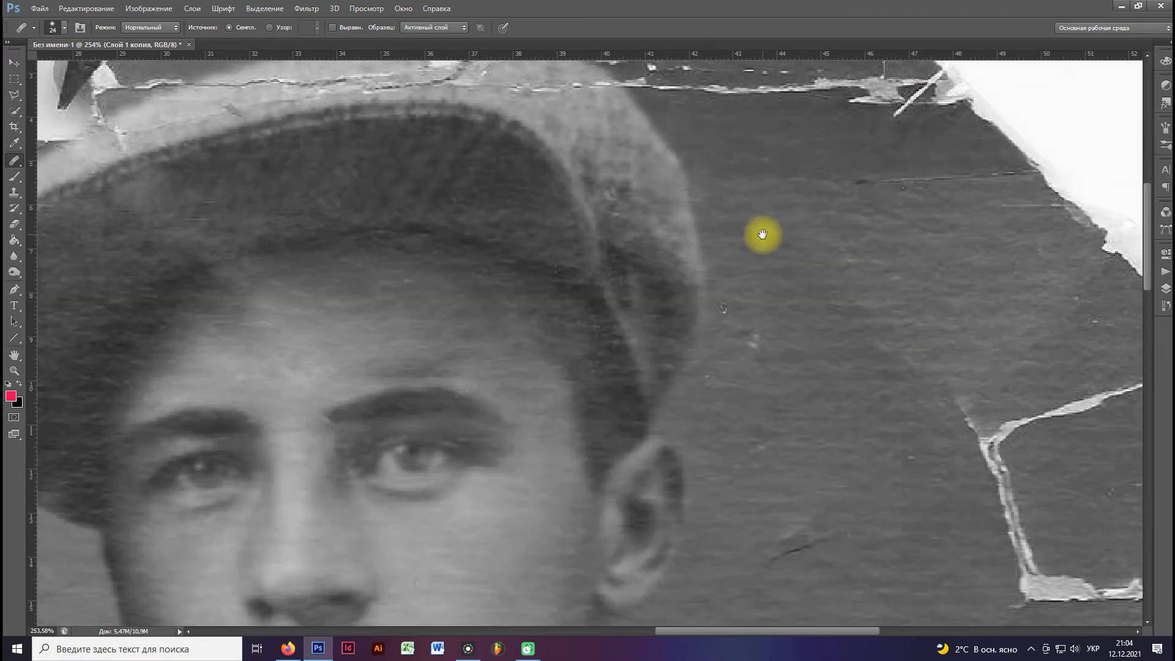
left_click_drag(768, 352, 744, 249)
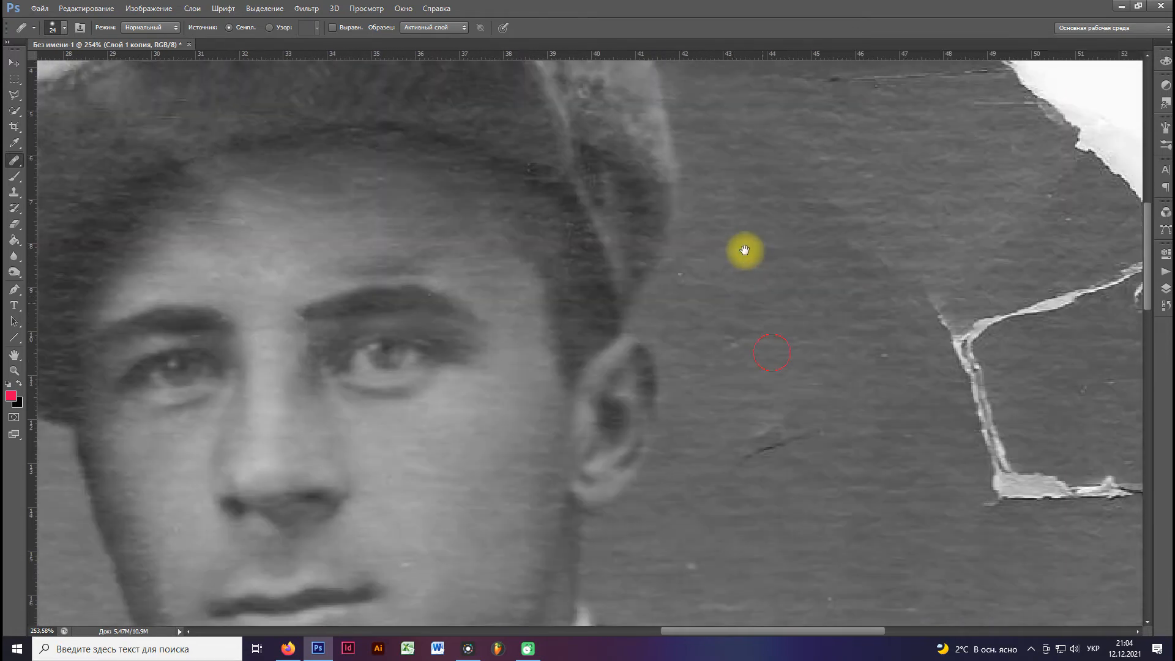
left_click(747, 272)
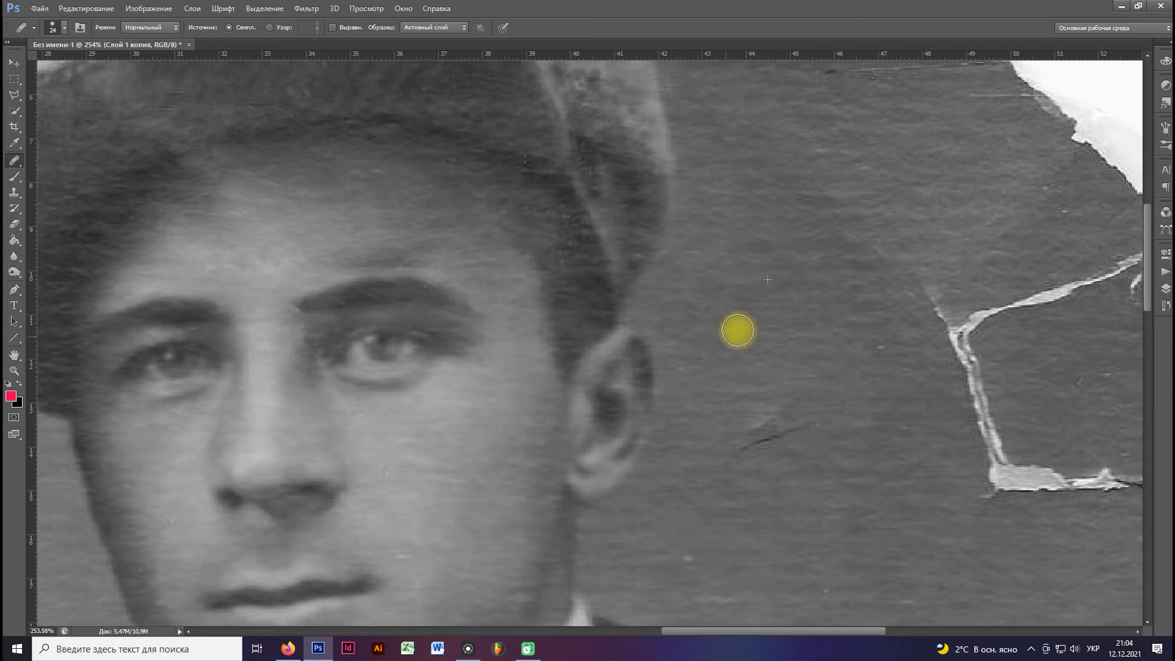
left_click_drag(782, 441, 735, 442)
left_click_drag(810, 427, 648, 341)
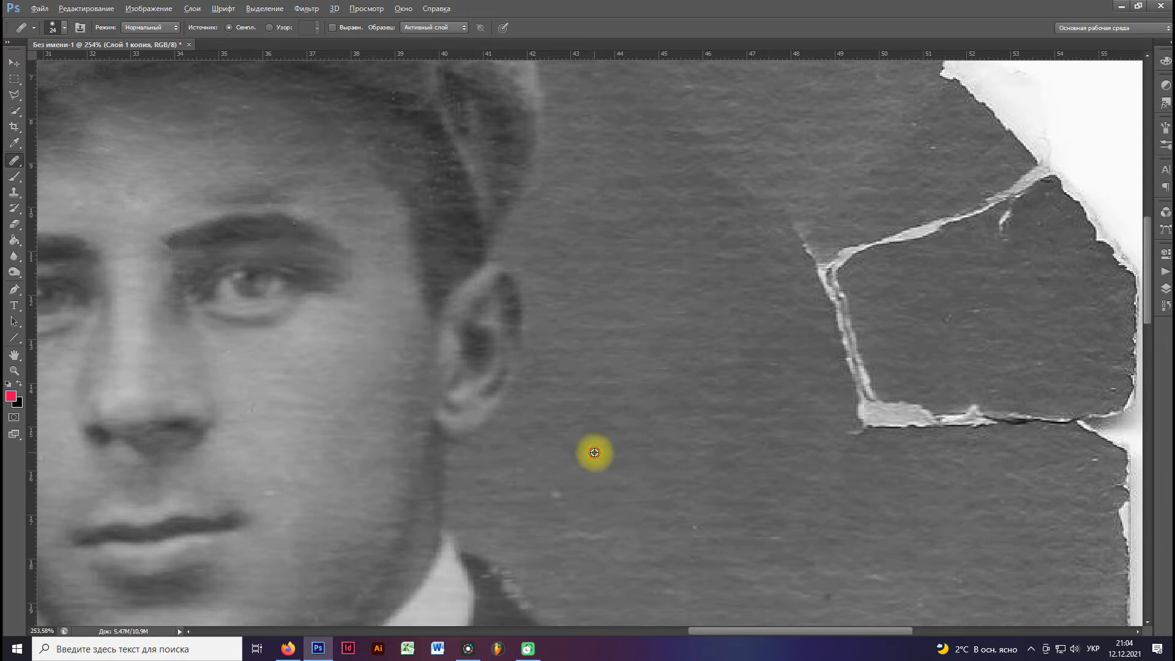
left_click_drag(610, 500, 716, 518)
Set the Healing Brush to 97 px and heal the vertical crack in the background beyond the man's ear.
mouse_move(872, 426)
left_mouse_down()
mouse_move(844, 398)
mouse_move(857, 428)
left_mouse_up()
right_click(768, 395)
type("97 пикс.")
key("Return")
mouse_move(851, 377)
left_mouse_down()
mouse_move(824, 280)
mouse_move(803, 268)
mouse_move(834, 262)
left_mouse_up()
Heal the horizontal and diagonal tears in the background beside the man and paint over the photo's torn side edge.
scroll(717, 358, "down", 3)
left_click_drag(749, 399, 675, 329)
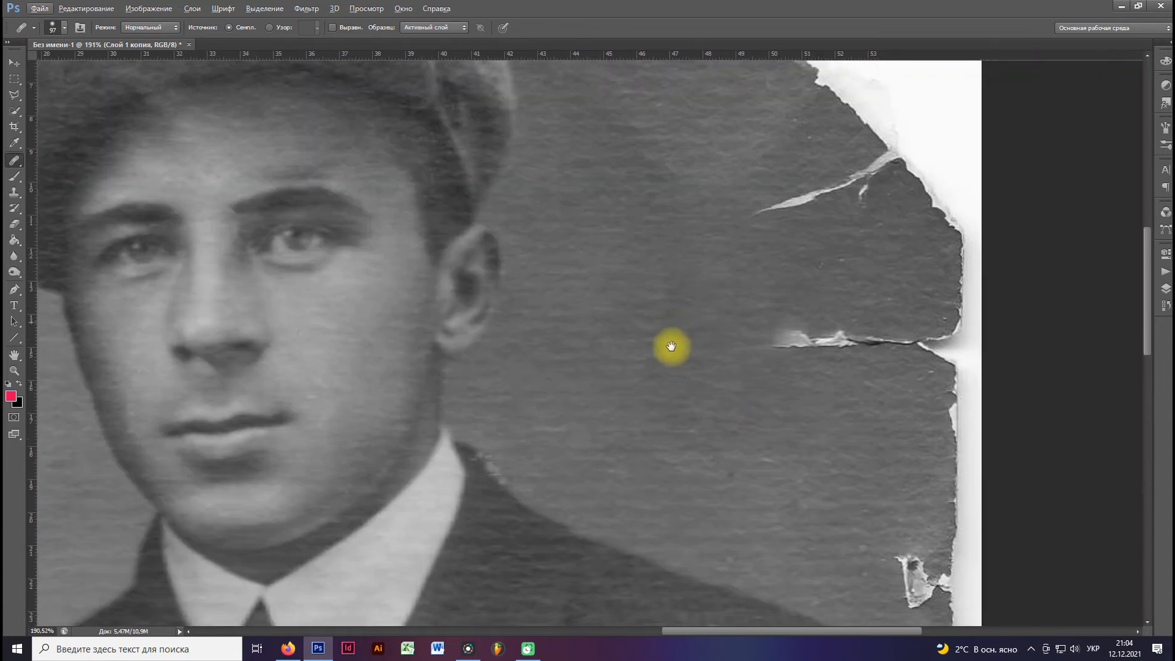
mouse_move(761, 341)
left_mouse_down()
mouse_move(816, 340)
mouse_move(814, 355)
mouse_move(836, 338)
mouse_move(942, 345)
mouse_move(942, 367)
mouse_move(953, 362)
mouse_move(933, 374)
mouse_move(962, 285)
mouse_move(936, 269)
left_mouse_up()
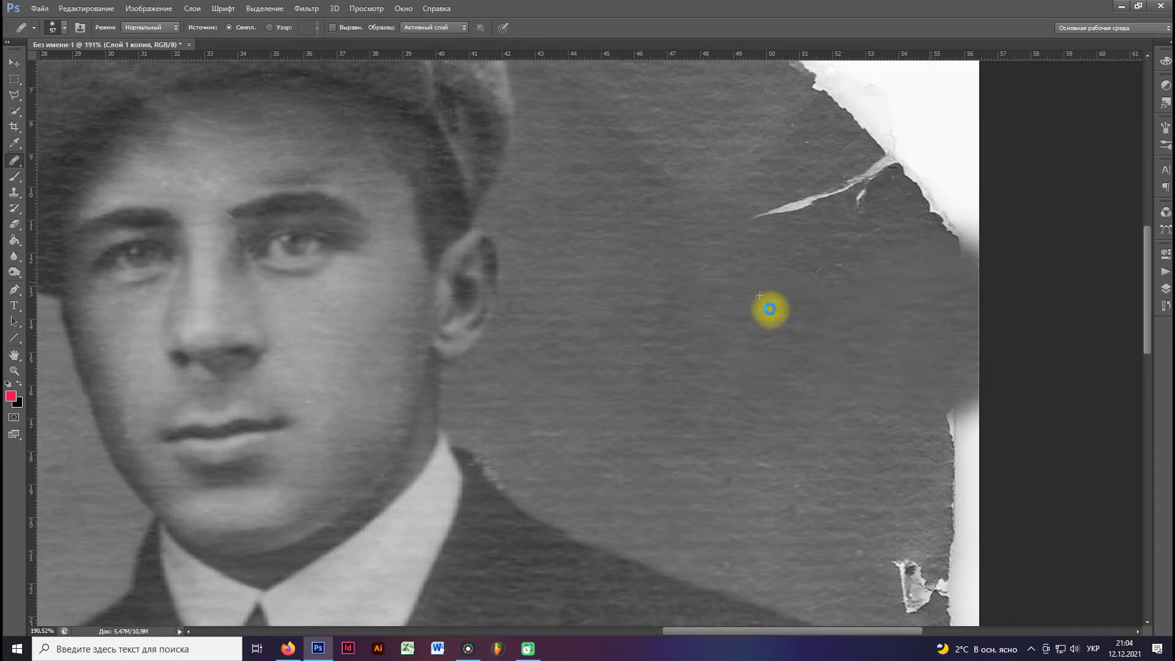
left_click(757, 219)
scroll(745, 299, "down", 1)
mouse_move(774, 223)
left_mouse_down()
mouse_move(828, 217)
mouse_move(805, 244)
left_mouse_up()
mouse_move(879, 478)
left_mouse_down()
mouse_move(885, 505)
mouse_move(873, 506)
mouse_move(894, 453)
mouse_move(840, 410)
mouse_move(789, 412)
mouse_move(819, 372)
left_mouse_up()
Switch to the Spot Healing Brush, set its size to 61 px and touch up the background near the torn edge.
right_click(12, 162)
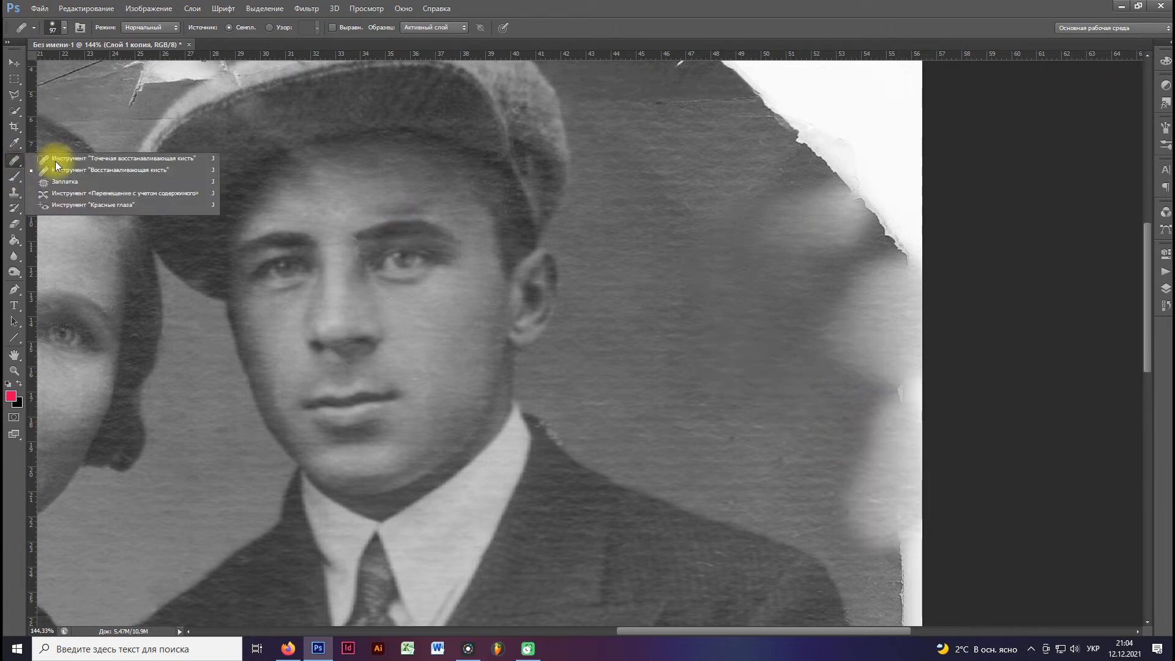
left_click(99, 160)
right_click(765, 285)
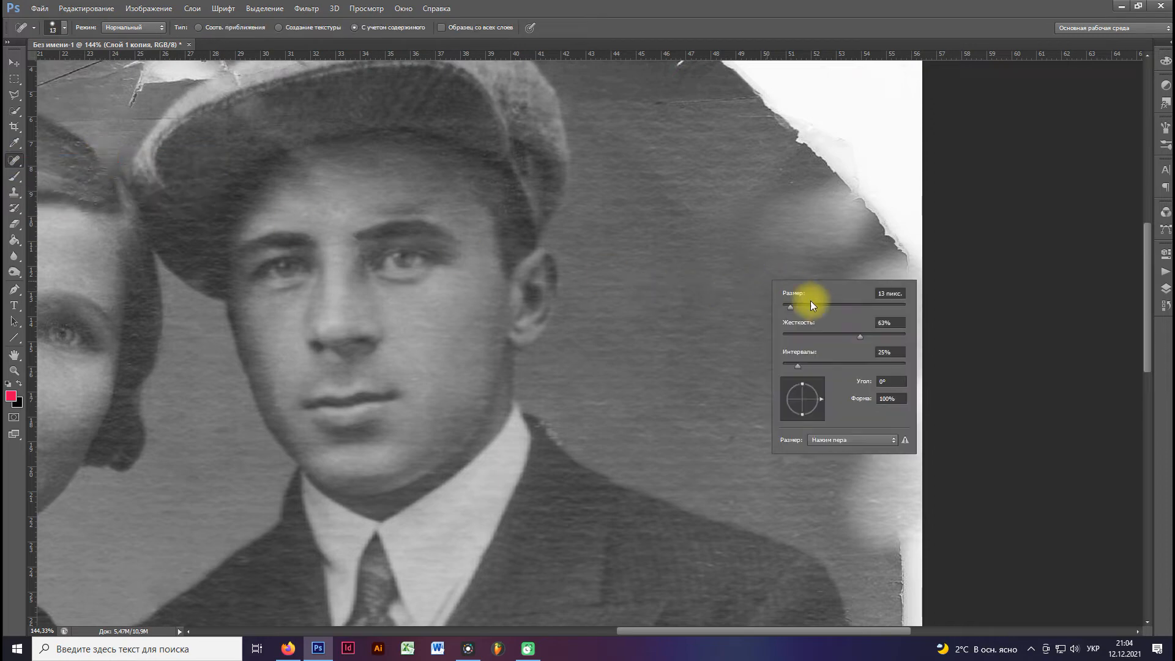
left_click(733, 339, "alt")
left_click(666, 259)
mouse_move(818, 307)
left_mouse_down()
mouse_move(887, 263)
mouse_move(821, 306)
left_mouse_up()
left_click(758, 338)
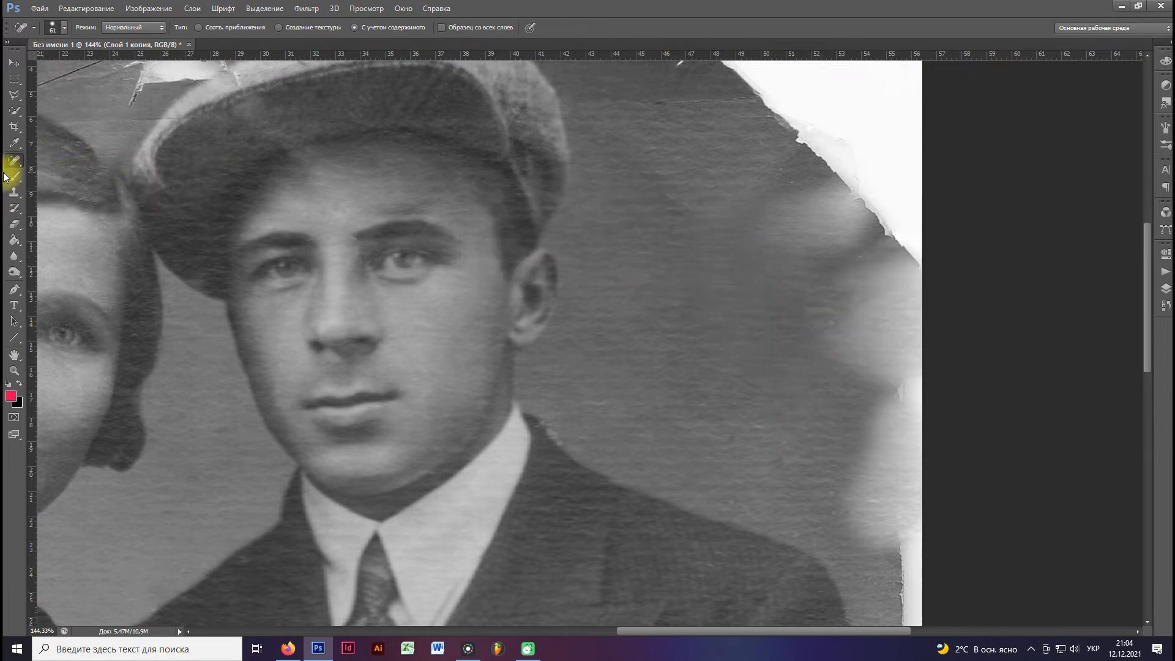
Switch to the Clone Stamp at 63 px and clone background over the light patches along the photo's side edge beside the man.
right_click(13, 206)
right_click(14, 194)
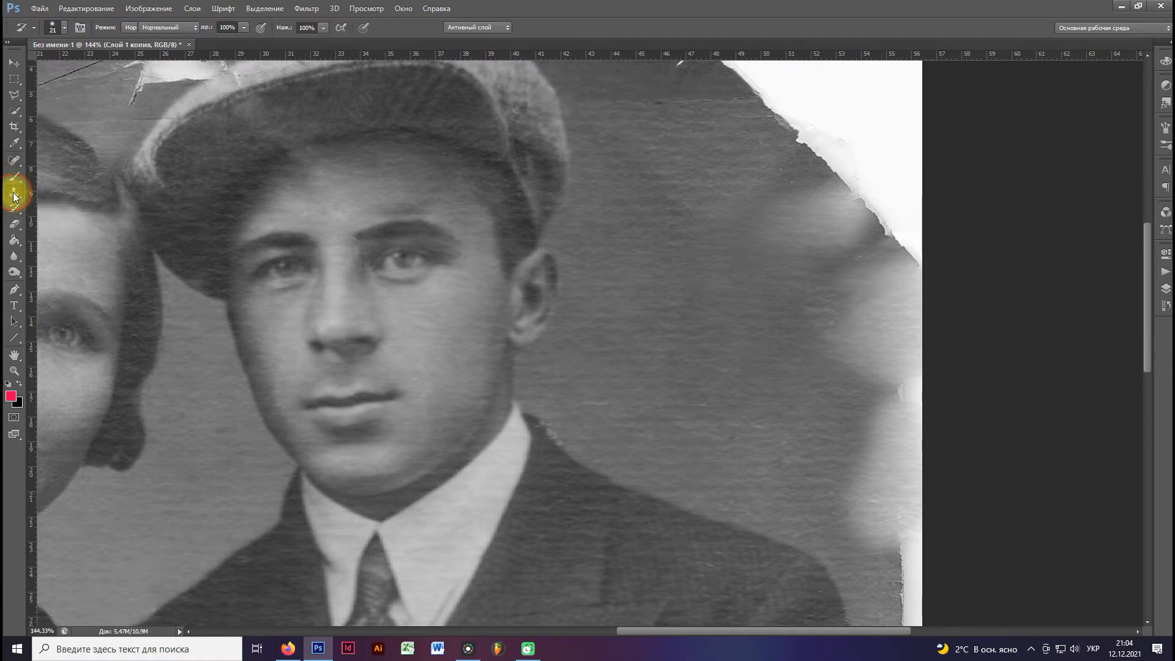
right_click(751, 307)
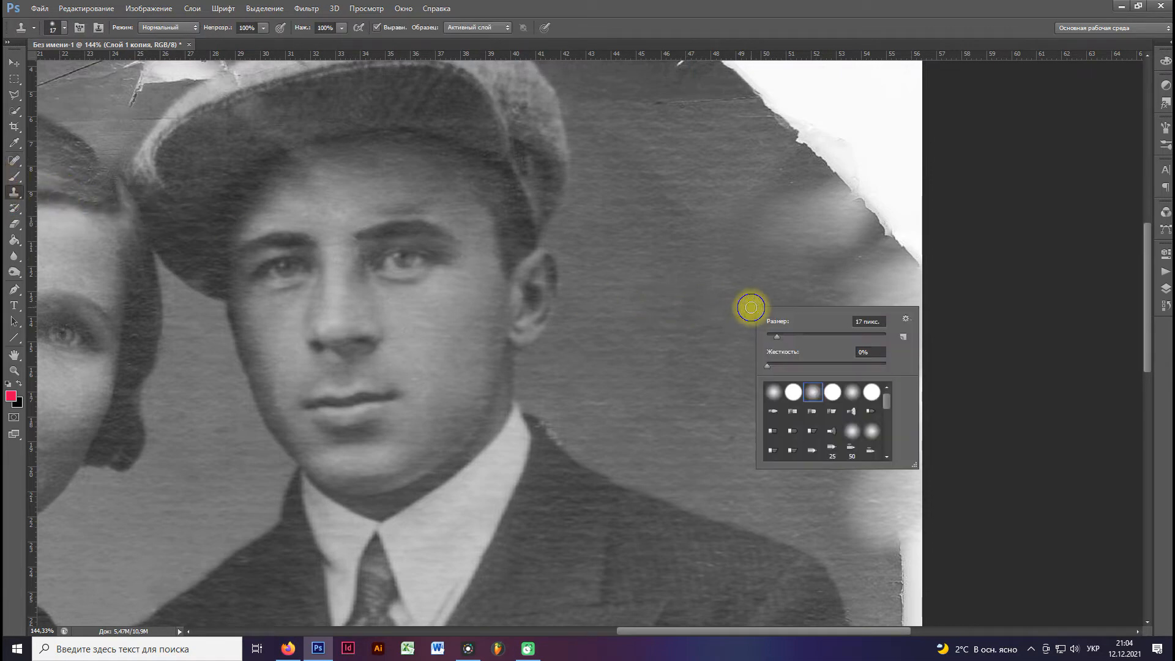
left_click(816, 337)
left_click(793, 332)
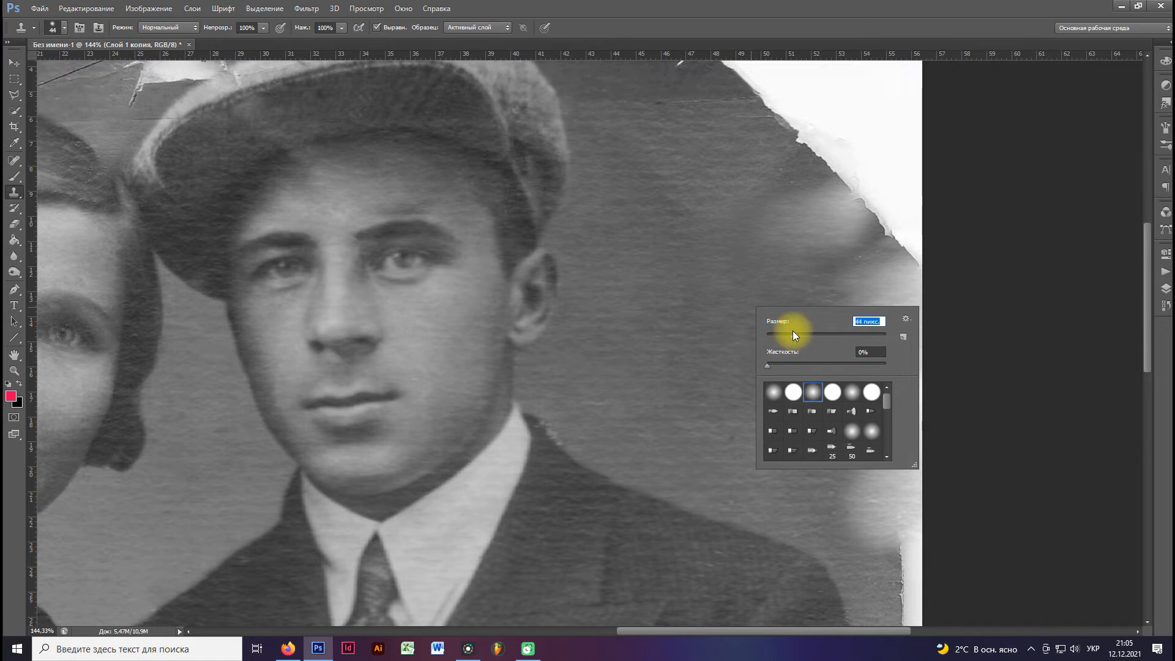
left_click(803, 334)
key("Return")
mouse_move(877, 371)
left_mouse_down()
mouse_move(901, 389)
mouse_move(912, 374)
mouse_move(917, 307)
mouse_move(904, 275)
mouse_move(875, 331)
mouse_move(874, 378)
mouse_move(917, 432)
mouse_move(905, 403)
mouse_move(868, 422)
mouse_move(783, 322)
mouse_move(781, 303)
mouse_move(765, 322)
mouse_move(832, 328)
mouse_move(830, 346)
mouse_move(850, 327)
mouse_move(867, 355)
mouse_move(856, 376)
mouse_move(808, 361)
left_mouse_up()
left_click(748, 325, "alt")
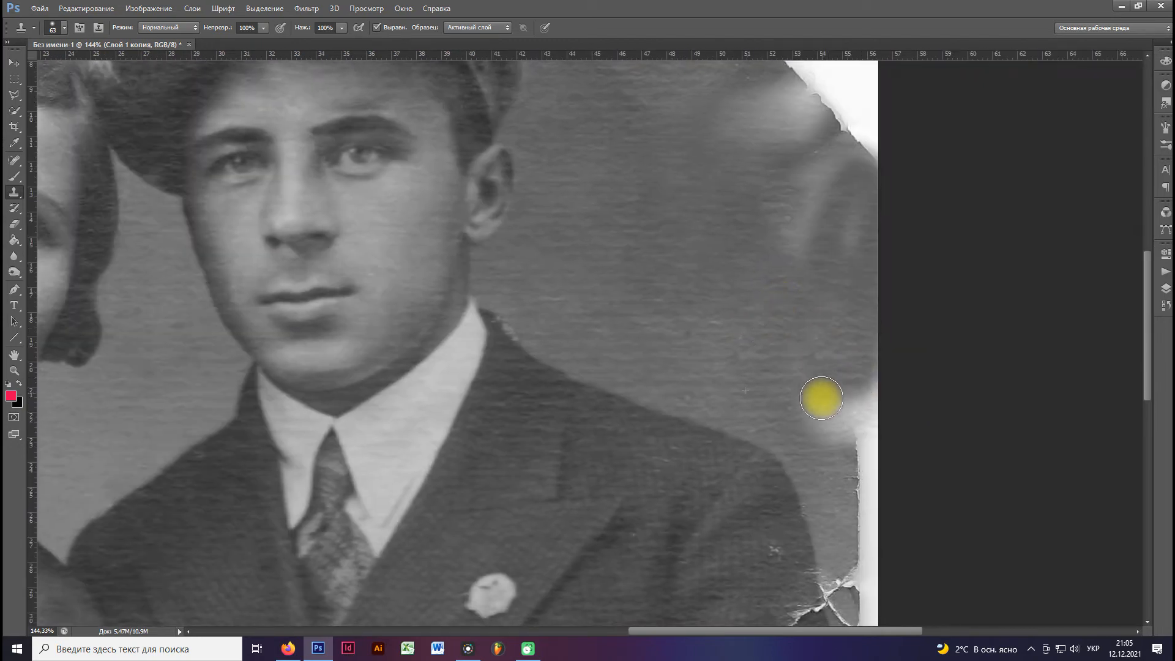
scroll(729, 325, "up", 4)
scroll(729, 325, "left", 1)
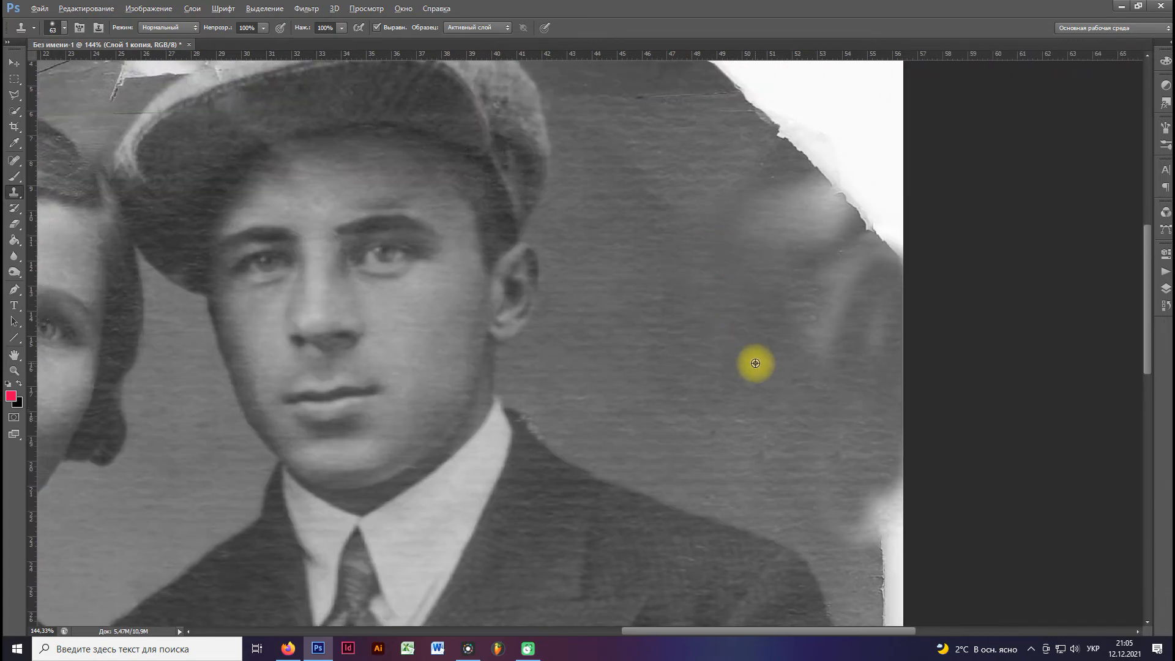
mouse_move(826, 341)
left_mouse_down()
mouse_move(818, 268)
mouse_move(758, 212)
mouse_move(836, 221)
mouse_move(757, 313)
left_mouse_up()
Set the Clone Stamp to 95 px and rebuild the torn corner beyond the man's cap and the light edge beside his shoulder.
key("ctrl+0")
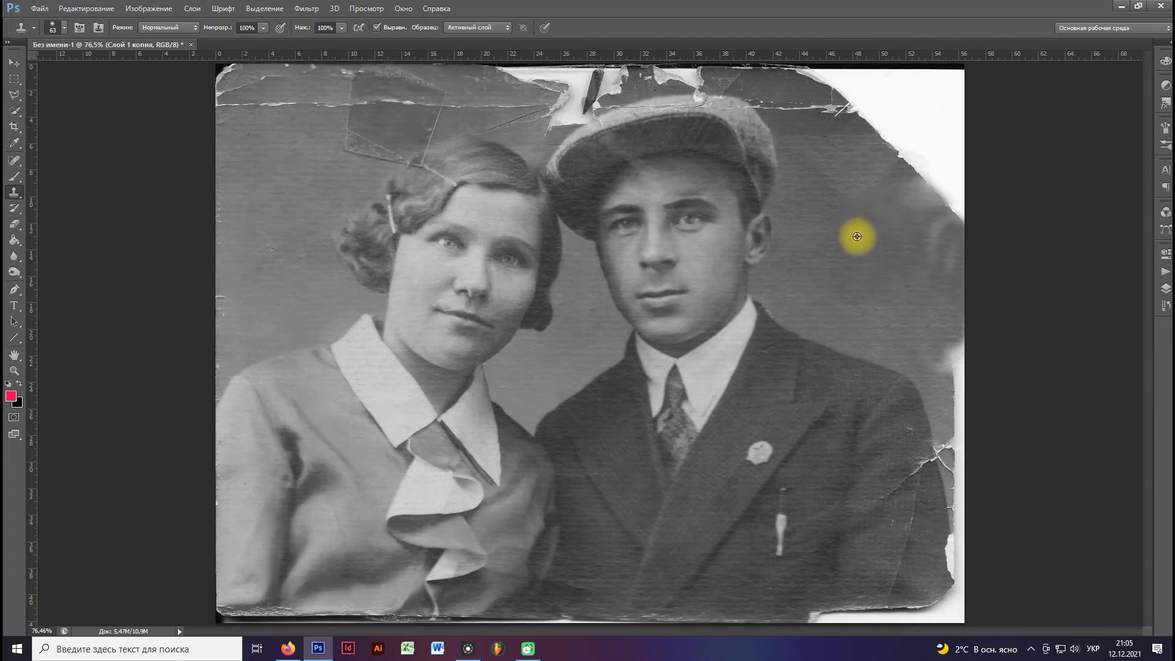
right_click(864, 229)
left_click_drag(935, 251, 936, 251)
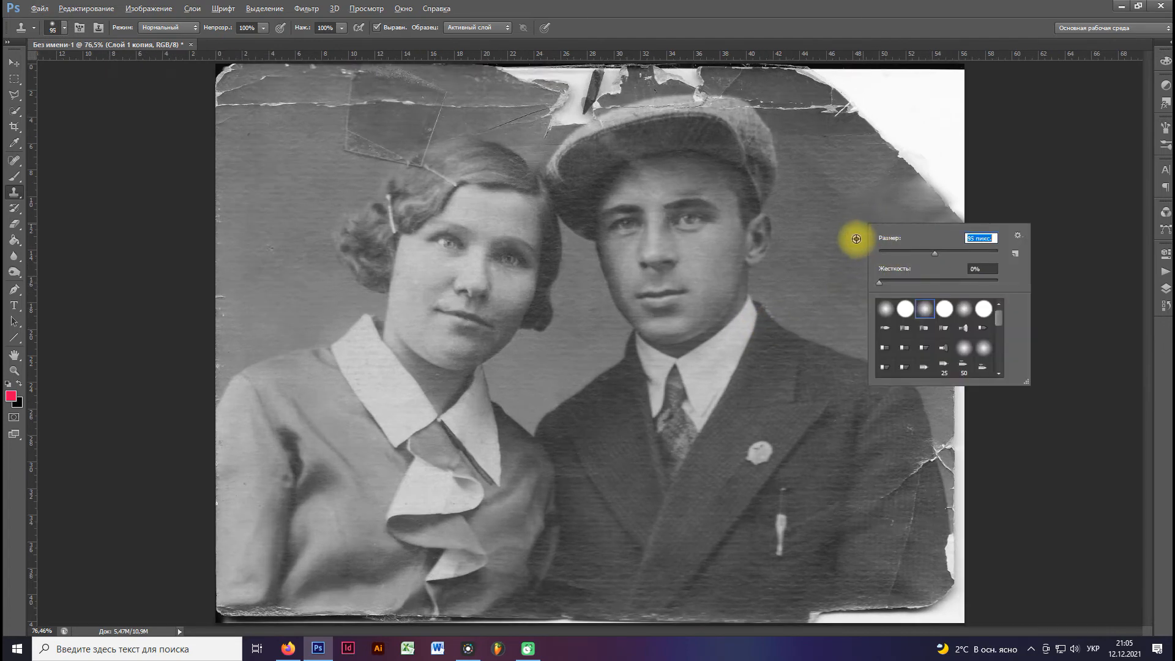
left_click(854, 239)
mouse_move(920, 181)
left_mouse_down()
mouse_move(958, 192)
mouse_move(895, 165)
mouse_move(926, 163)
mouse_move(953, 198)
mouse_move(952, 231)
mouse_move(932, 251)
mouse_move(937, 207)
mouse_move(952, 256)
left_mouse_up()
left_click(858, 244, "alt")
mouse_move(934, 126)
left_mouse_down()
mouse_move(954, 144)
mouse_move(944, 101)
mouse_move(890, 126)
mouse_move(845, 112)
mouse_move(841, 96)
mouse_move(850, 116)
mouse_move(913, 101)
mouse_move(914, 126)
mouse_move(964, 78)
mouse_move(920, 83)
mouse_move(886, 119)
mouse_move(855, 96)
mouse_move(920, 132)
mouse_move(883, 103)
mouse_move(815, 90)
mouse_move(900, 84)
mouse_move(861, 81)
left_mouse_up()
left_click(840, 197, "alt")
left_click(935, 145, "alt")
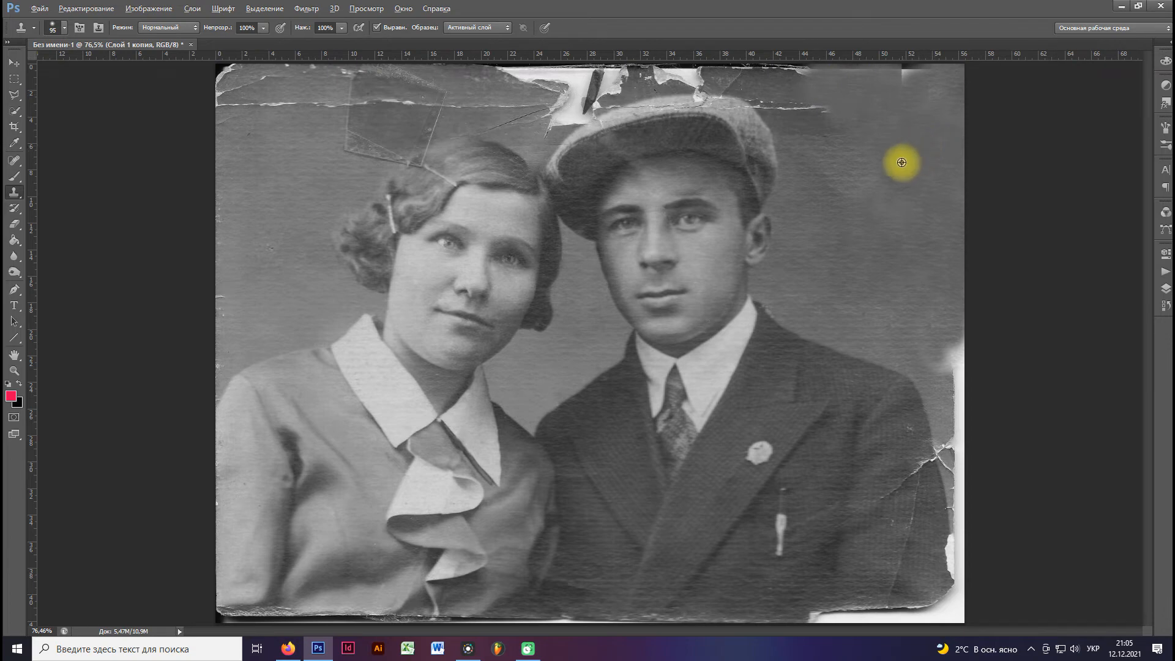
scroll(903, 160, "down", 2)
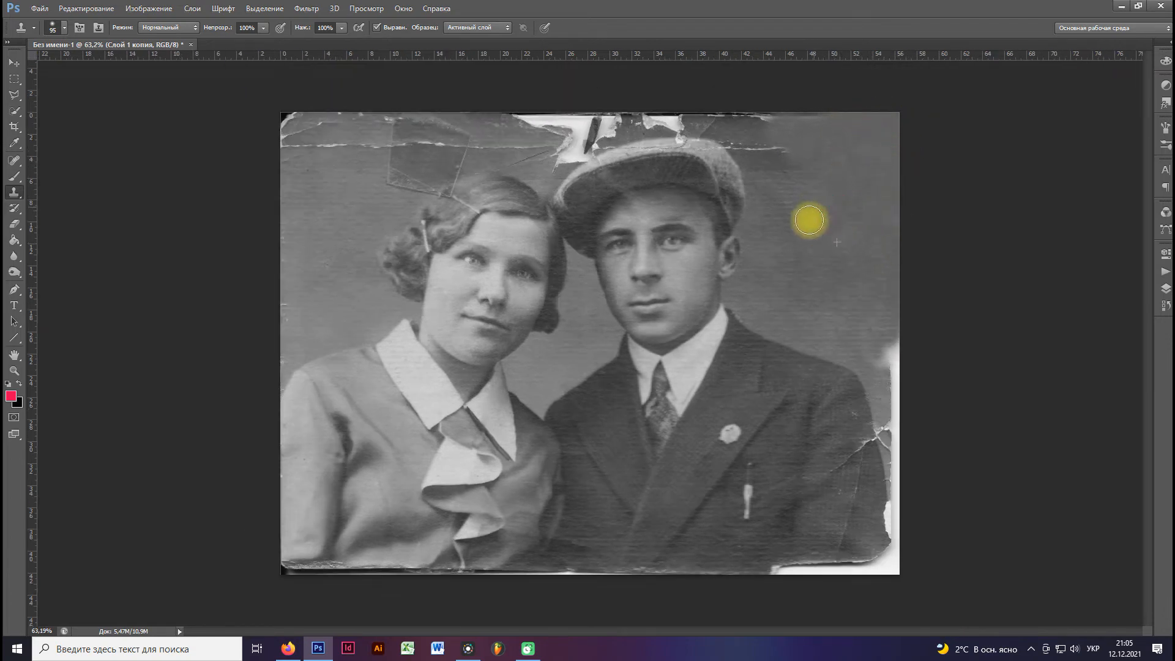
left_click_drag(892, 323, 898, 391)
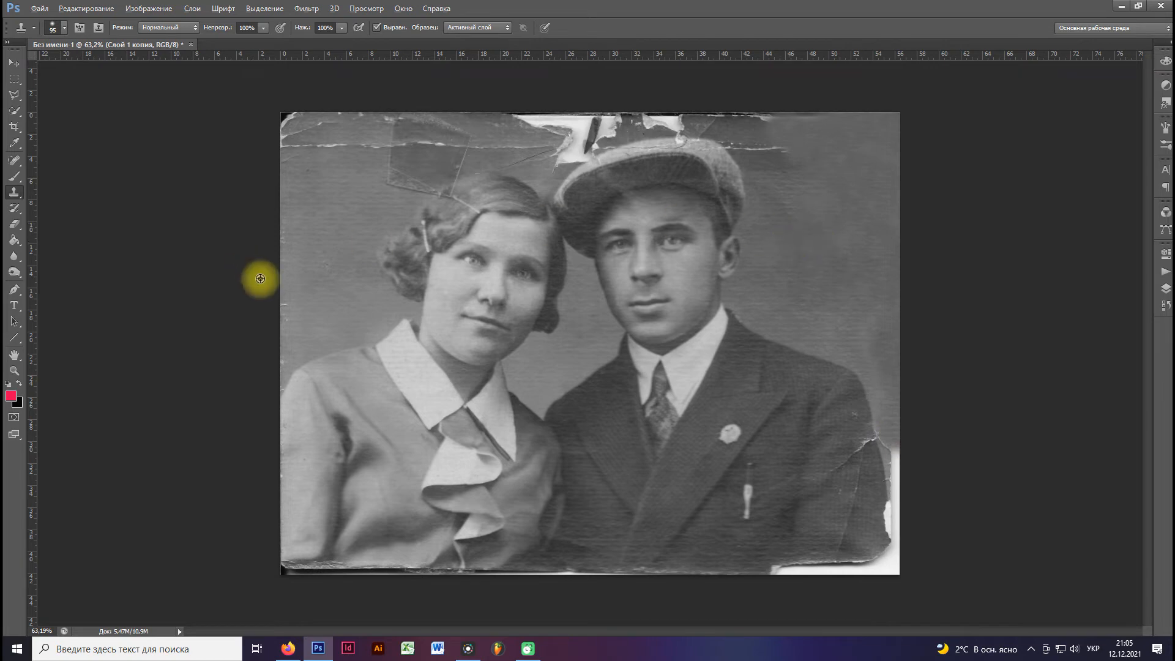
Clone clean background over the damaged side edge, scratches and specks in the background beside the woman.
mouse_move(287, 356)
left_mouse_down()
mouse_move(279, 267)
mouse_move(284, 318)
mouse_move(286, 286)
left_mouse_up()
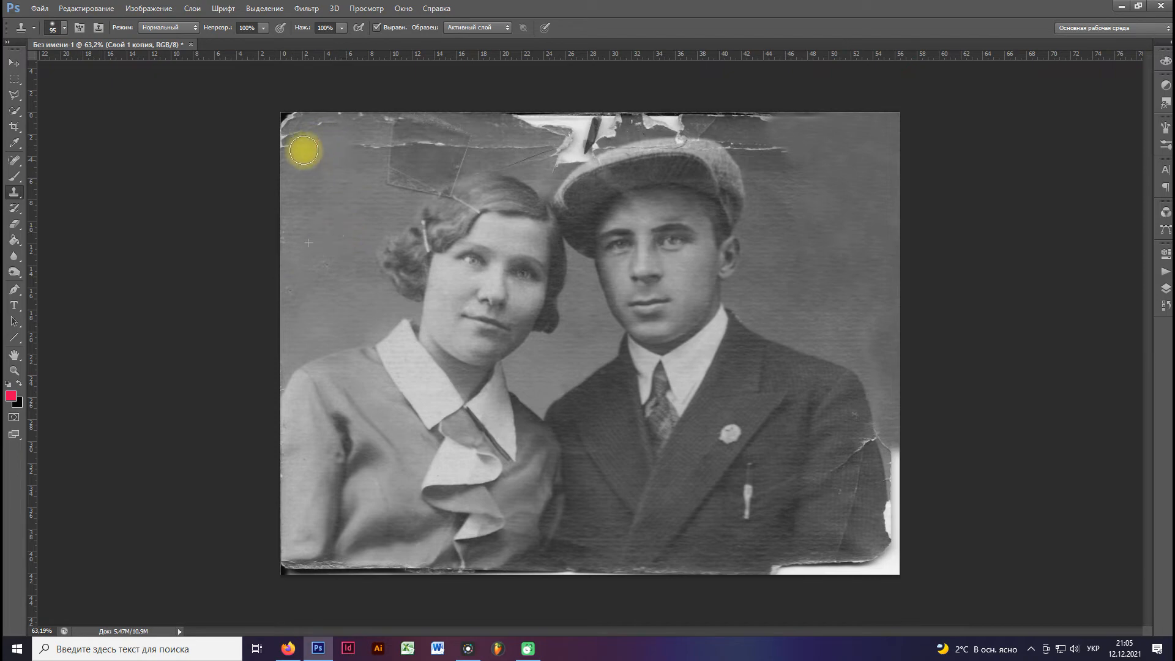
scroll(343, 178, "up", 2)
left_click(282, 174, "alt")
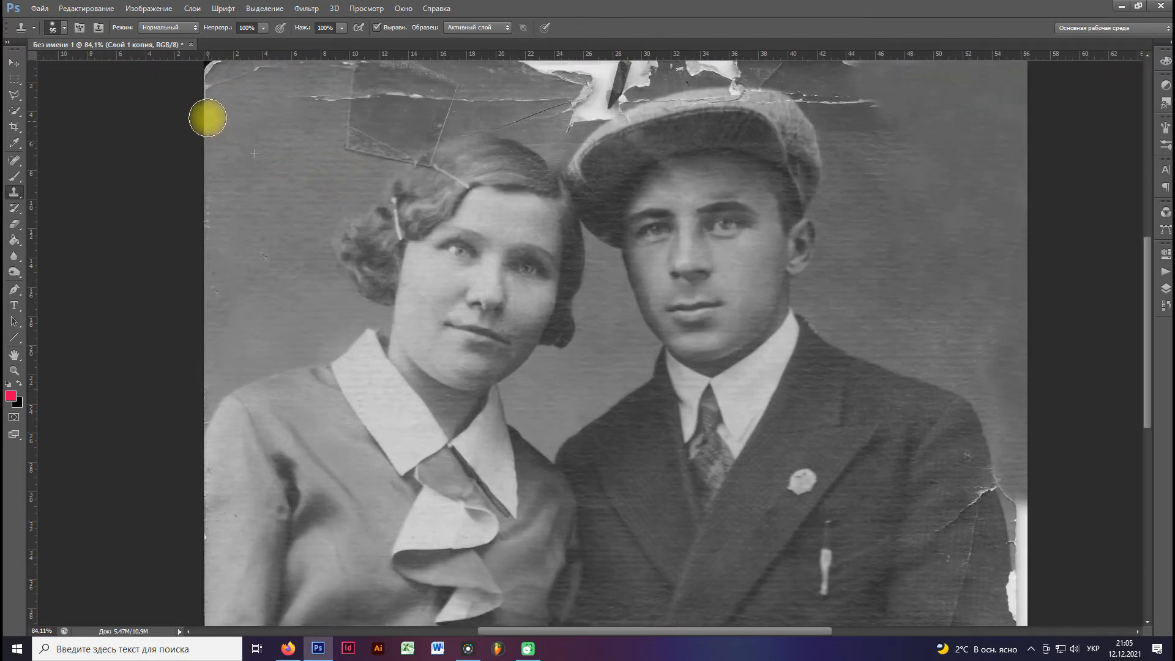
left_click(268, 257)
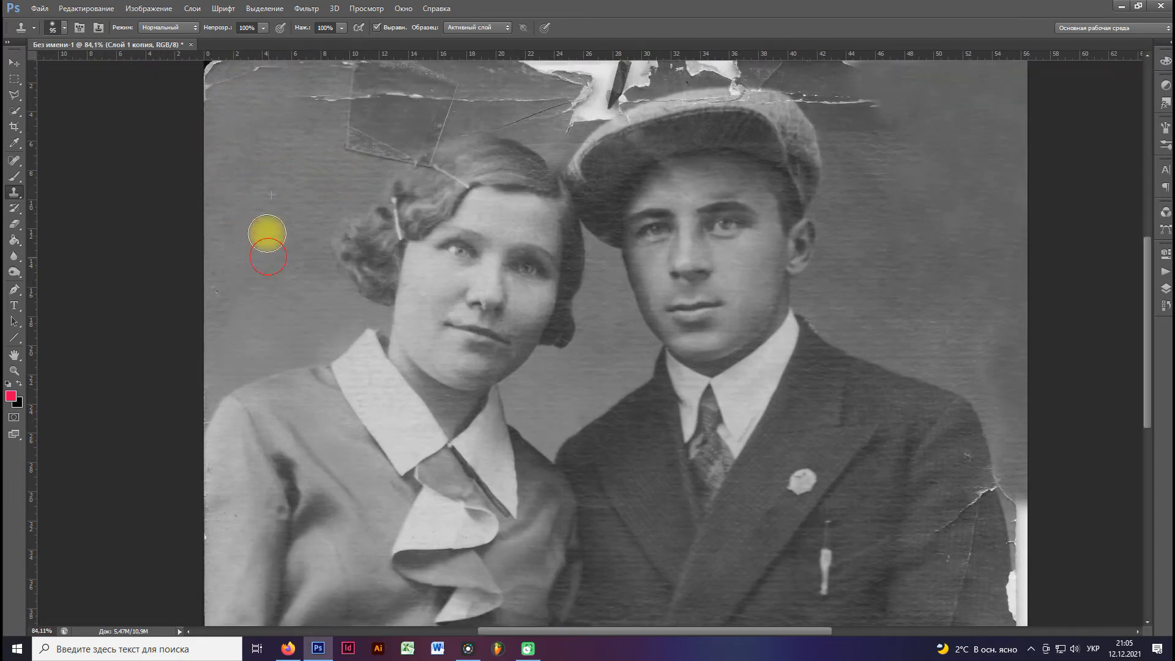
left_click(254, 261, "alt")
left_click_drag(239, 223, 271, 368)
scroll(280, 323, "up", 4)
Clone background over the horizontal cracks and the square patch outline above the woman's head.
left_click_drag(278, 287, 279, 362)
left_click(228, 247)
mouse_move(233, 238)
left_mouse_down()
mouse_move(268, 322)
mouse_move(287, 227)
mouse_move(288, 307)
mouse_move(252, 215)
mouse_move(283, 314)
mouse_move(328, 220)
mouse_move(367, 275)
mouse_move(385, 279)
mouse_move(393, 264)
mouse_move(359, 226)
mouse_move(360, 261)
mouse_move(328, 273)
mouse_move(422, 286)
mouse_move(430, 342)
mouse_move(463, 339)
mouse_move(361, 328)
mouse_move(467, 349)
mouse_move(503, 347)
mouse_move(449, 251)
mouse_move(398, 296)
mouse_move(426, 241)
mouse_move(402, 234)
mouse_move(459, 231)
mouse_move(389, 274)
mouse_move(344, 232)
mouse_move(321, 255)
mouse_move(505, 230)
mouse_move(505, 278)
mouse_move(525, 298)
mouse_move(504, 347)
mouse_move(568, 303)
mouse_move(437, 279)
mouse_move(571, 247)
mouse_move(527, 226)
mouse_move(654, 225)
mouse_move(617, 265)
mouse_move(574, 280)
mouse_move(572, 299)
mouse_move(655, 288)
mouse_move(545, 301)
mouse_move(478, 254)
left_mouse_up()
left_click(709, 281)
mouse_move(709, 281)
left_mouse_down()
mouse_move(647, 297)
mouse_move(502, 255)
mouse_move(407, 260)
mouse_move(803, 232)
mouse_move(686, 237)
mouse_move(766, 245)
mouse_move(471, 259)
mouse_move(775, 263)
mouse_move(751, 280)
mouse_move(702, 285)
mouse_move(718, 287)
mouse_move(507, 281)
left_mouse_up()
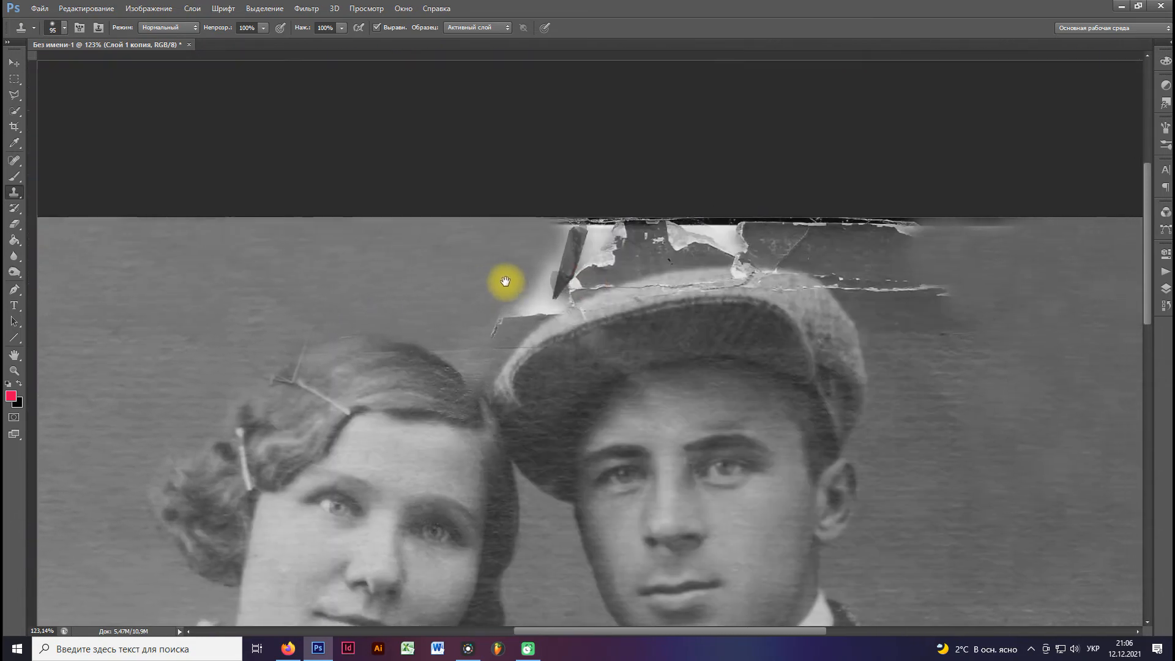
Fill the torn white gap between the two heads and the ripped strip above the man's cap with cloned background.
left_click(211, 255, "alt")
mouse_move(386, 242)
left_mouse_down()
mouse_move(579, 263)
mouse_move(482, 306)
left_mouse_up()
left_click(315, 260, "alt")
left_click(518, 256, "alt")
left_click(414, 256, "alt")
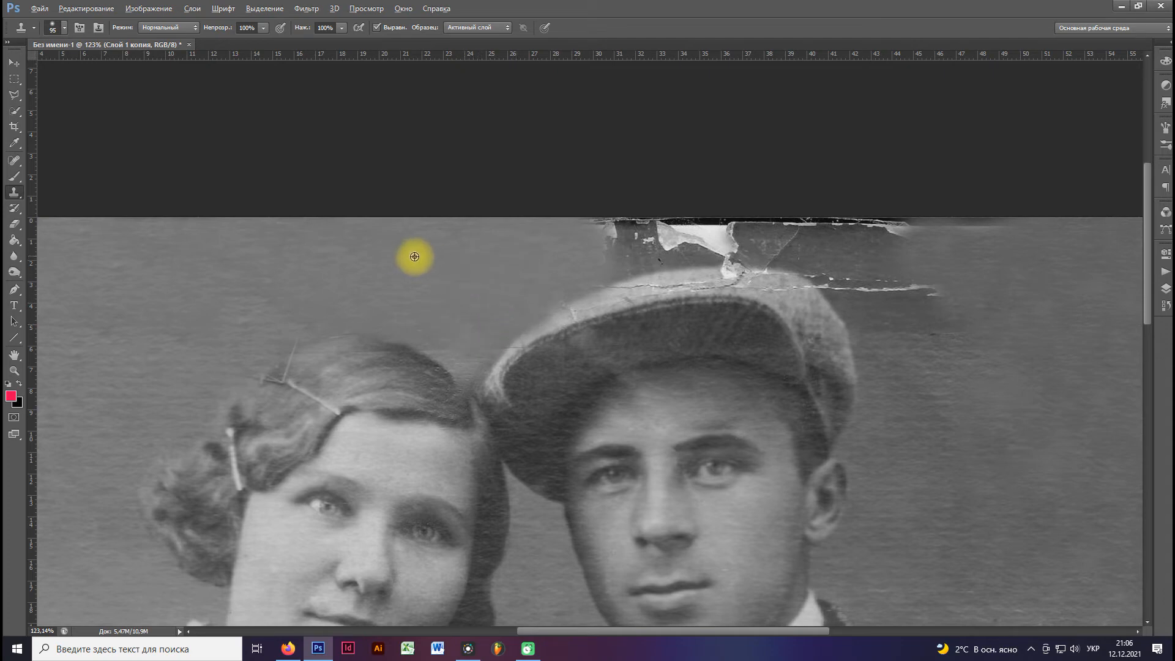
left_click_drag(581, 237, 719, 233)
left_click_drag(625, 231, 362, 231)
left_click(179, 226, "alt")
mouse_move(542, 223)
left_mouse_down()
mouse_move(517, 220)
mouse_move(546, 224)
mouse_move(501, 234)
mouse_move(649, 215)
mouse_move(553, 220)
left_mouse_up()
Clone background over the tear and smudges beyond the cap, and clean along the cap's outline with the brush at 77 px.
left_click(835, 274, "alt")
mouse_move(711, 304)
left_mouse_down()
mouse_move(646, 287)
mouse_move(647, 318)
mouse_move(612, 294)
left_mouse_up()
left_click(795, 278, "alt")
left_click_drag(692, 212, 771, 225)
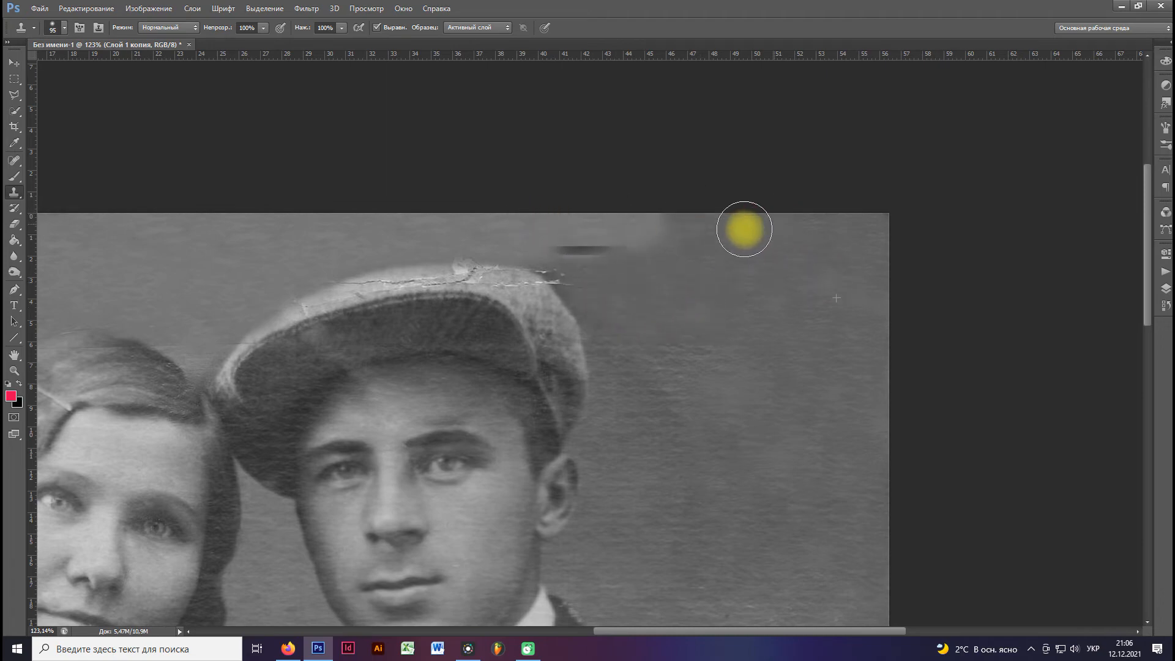
left_click(839, 280, "alt")
mouse_move(863, 221)
left_mouse_down()
mouse_move(800, 215)
mouse_move(744, 240)
left_mouse_up()
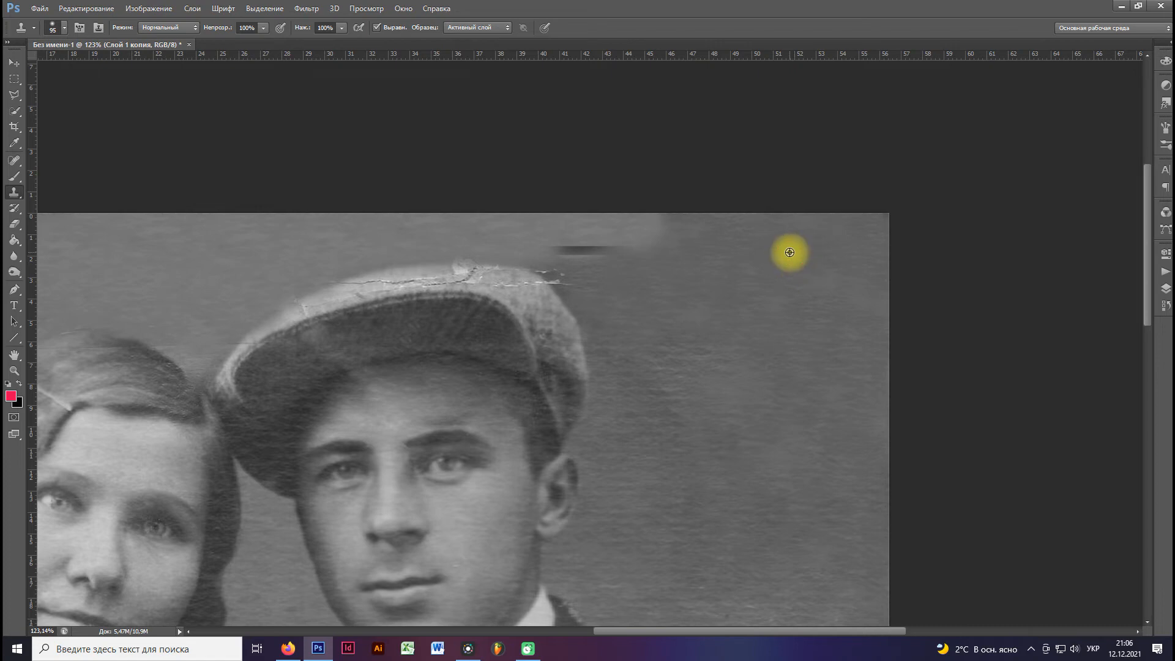
mouse_move(624, 229)
left_mouse_down()
mouse_move(611, 253)
mouse_move(558, 239)
mouse_move(590, 280)
left_mouse_up()
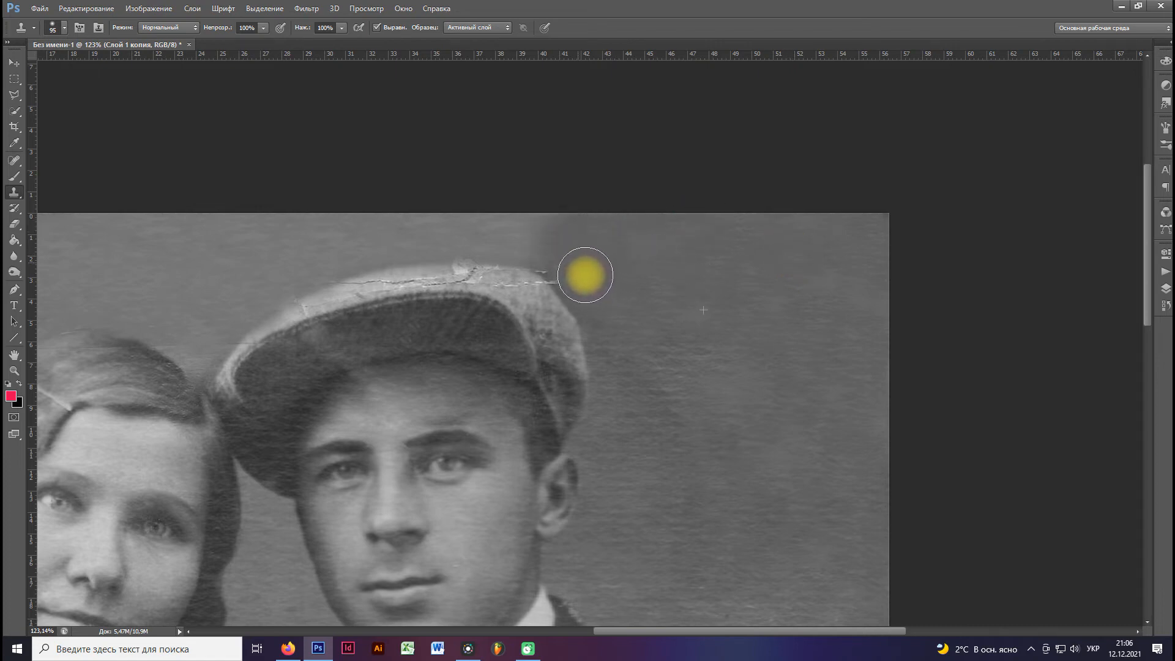
right_click(694, 292)
left_click(614, 252, "alt")
left_click(696, 276, "alt")
mouse_move(582, 263)
left_mouse_down()
mouse_move(559, 252)
mouse_move(577, 269)
left_mouse_up()
Clone blouse fabric over the cracked lower edge of the photo beneath the woman.
key("ctrl+0")
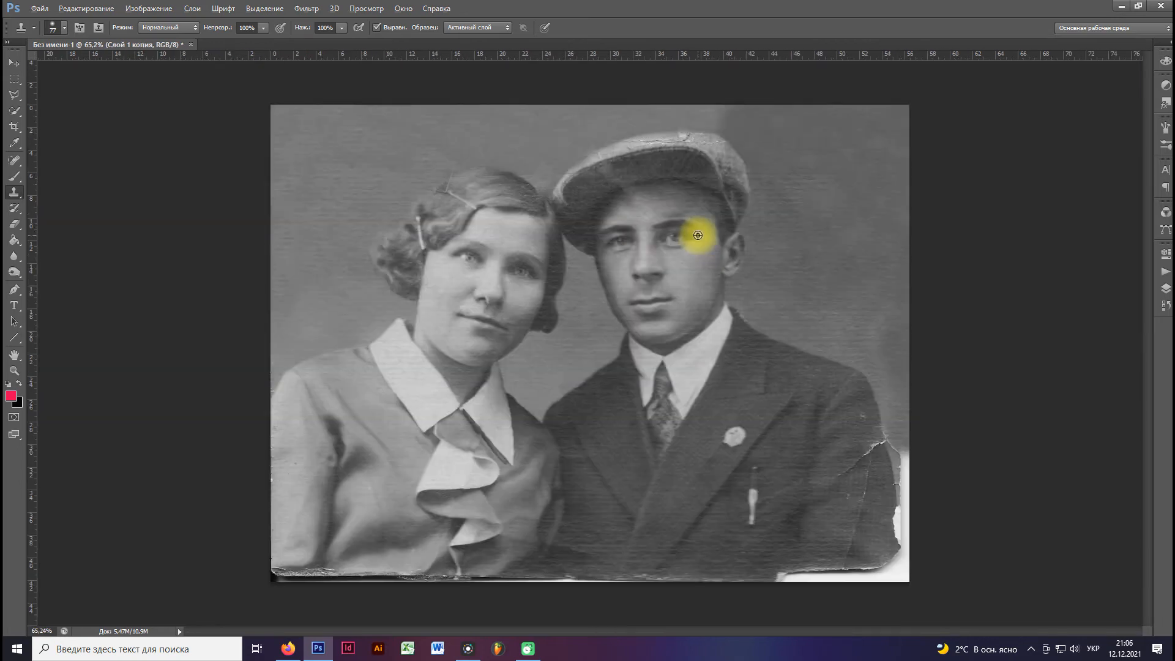
scroll(349, 243, "up", 3)
scroll(353, 243, "down", 3)
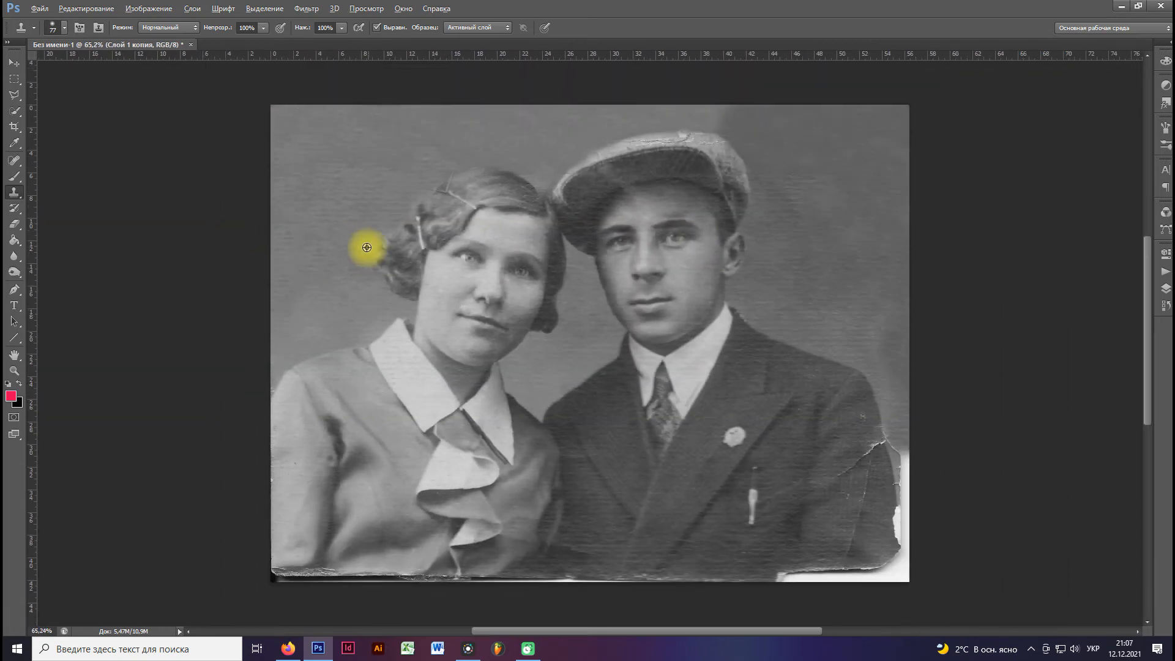
scroll(306, 510, "up", 2)
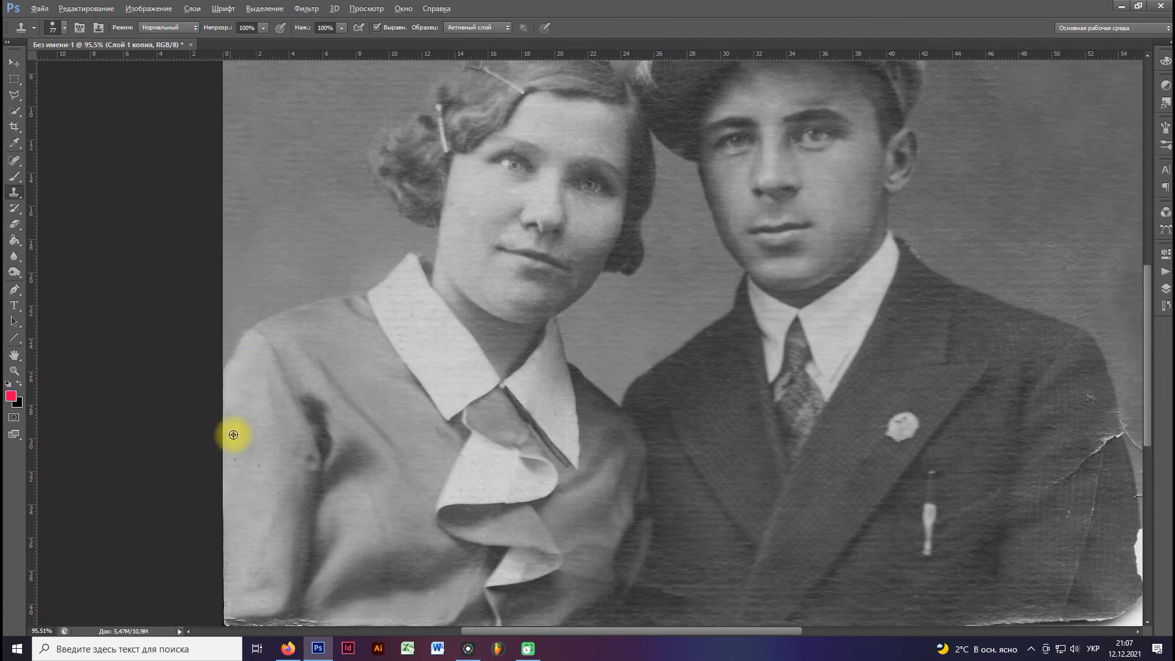
scroll(234, 435, "down", 1)
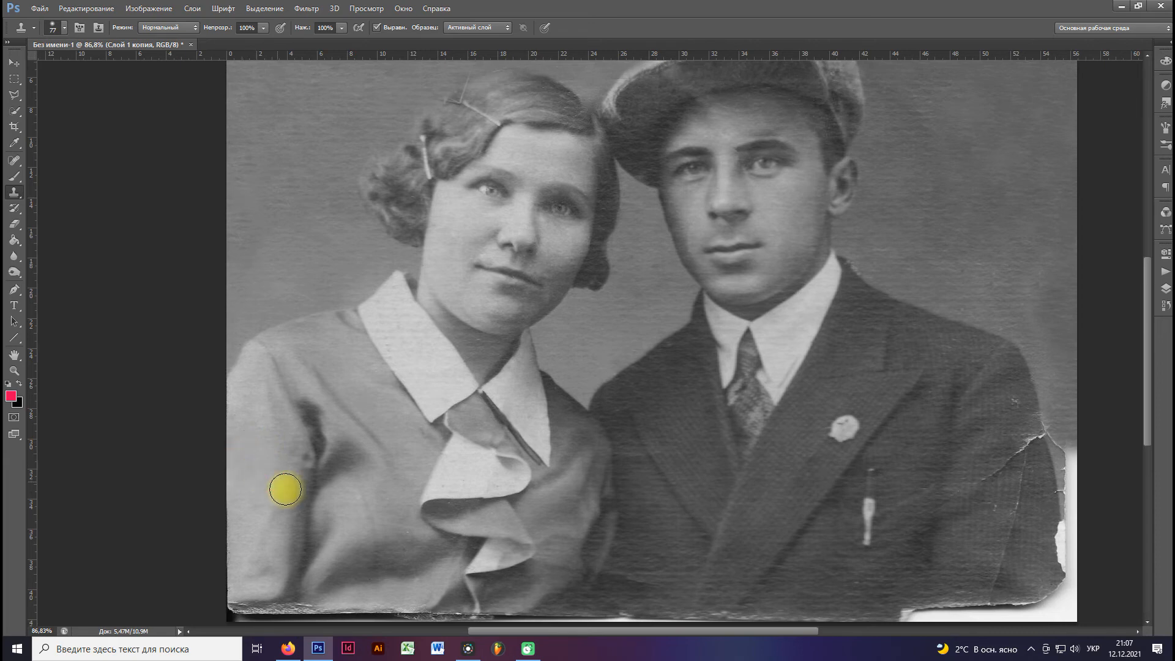
left_click_drag(286, 489, 265, 445)
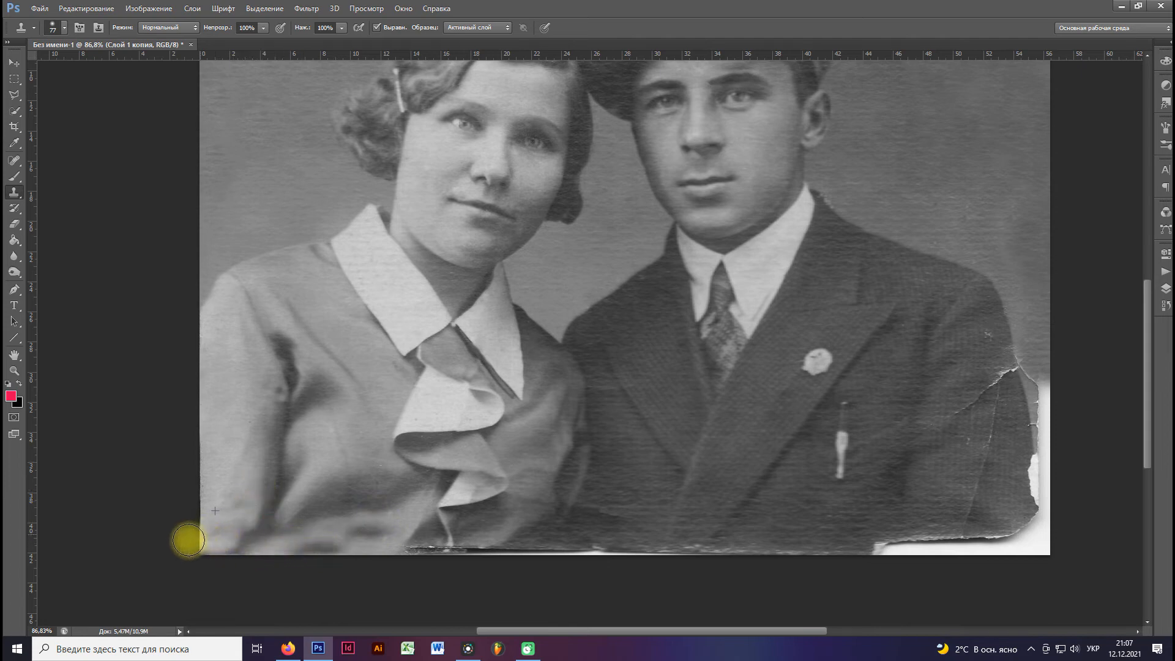
mouse_move(398, 544)
left_mouse_down()
mouse_move(509, 533)
mouse_move(450, 552)
mouse_move(446, 540)
mouse_move(529, 550)
mouse_move(467, 555)
left_mouse_up()
Clone fabric over the torn lower edge where the blouse meets the man's jacket.
left_click(516, 533, "alt")
left_click(628, 531, "alt")
left_click_drag(598, 544, 500, 551)
left_click_drag(638, 529, 521, 528)
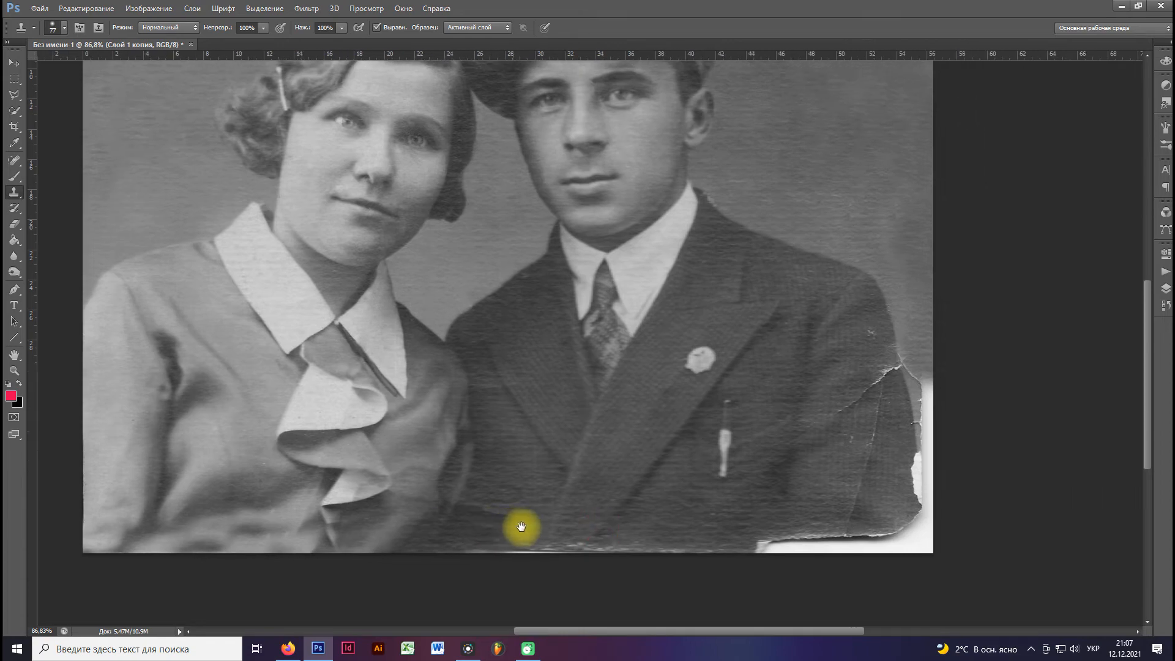
left_click_drag(635, 541, 493, 552)
left_click(646, 524, "alt")
left_click_drag(582, 545, 461, 551)
Clone jacket fabric over the white torn area along the lower edge beneath the man's arm.
mouse_move(630, 528)
left_mouse_down()
mouse_move(543, 529)
mouse_move(659, 546)
mouse_move(866, 547)
left_mouse_up()
left_click(606, 539, "alt")
left_click(629, 546, "alt")
left_click(698, 546, "alt")
left_click(684, 540, "alt")
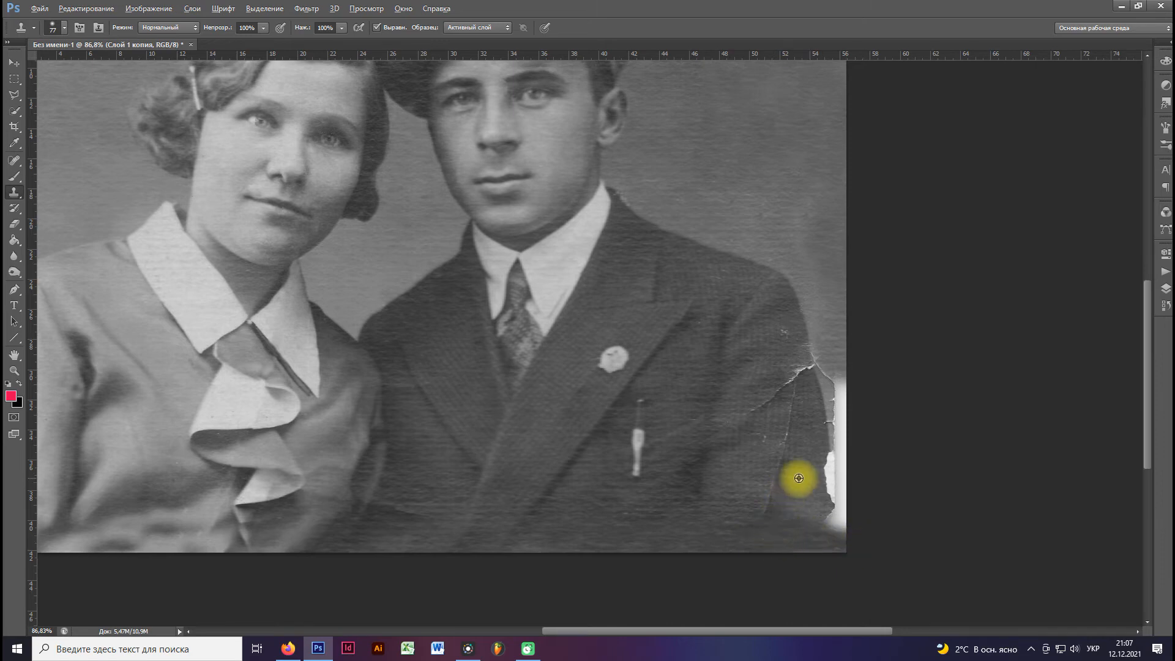
Clone jacket fabric over the creases, cracks and specks on the man's sleeve.
left_click(746, 483, "alt")
left_click_drag(769, 453, 782, 436)
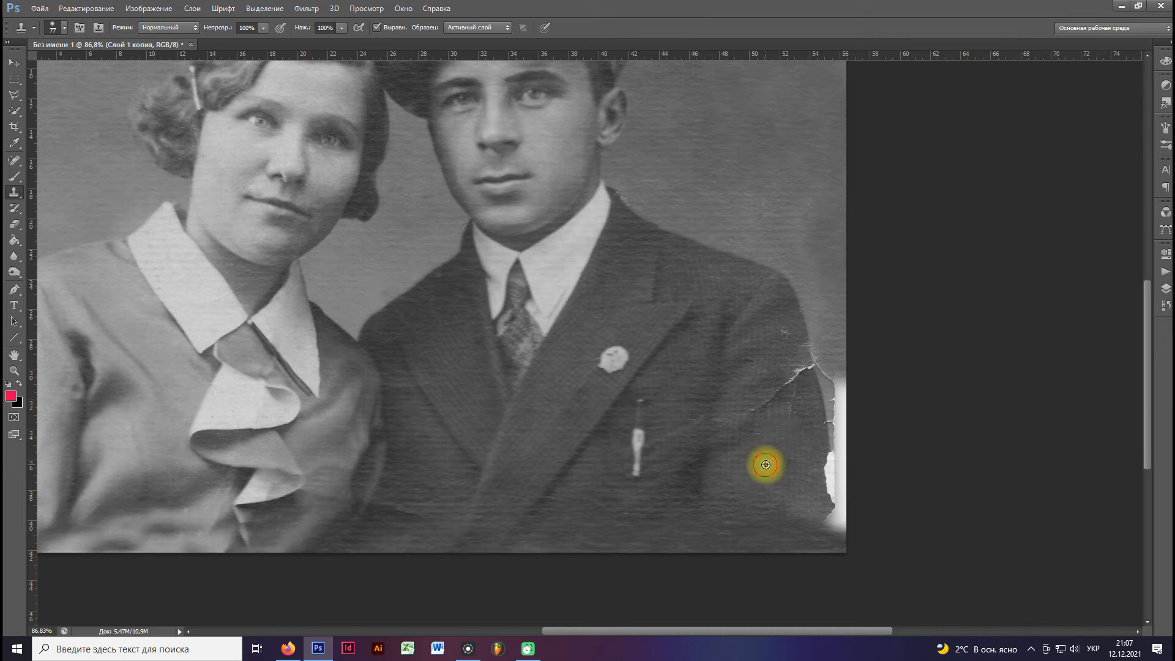
left_click(757, 455, "alt")
left_click_drag(734, 427, 770, 437)
left_click(758, 335, "alt")
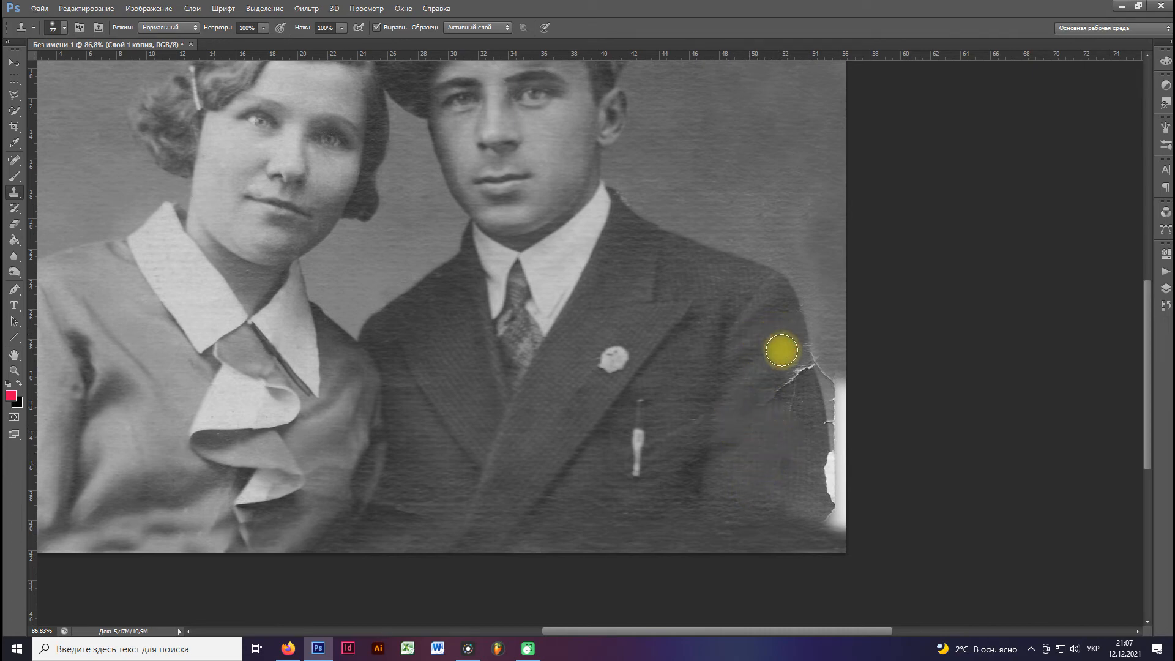
left_click_drag(790, 404, 777, 453)
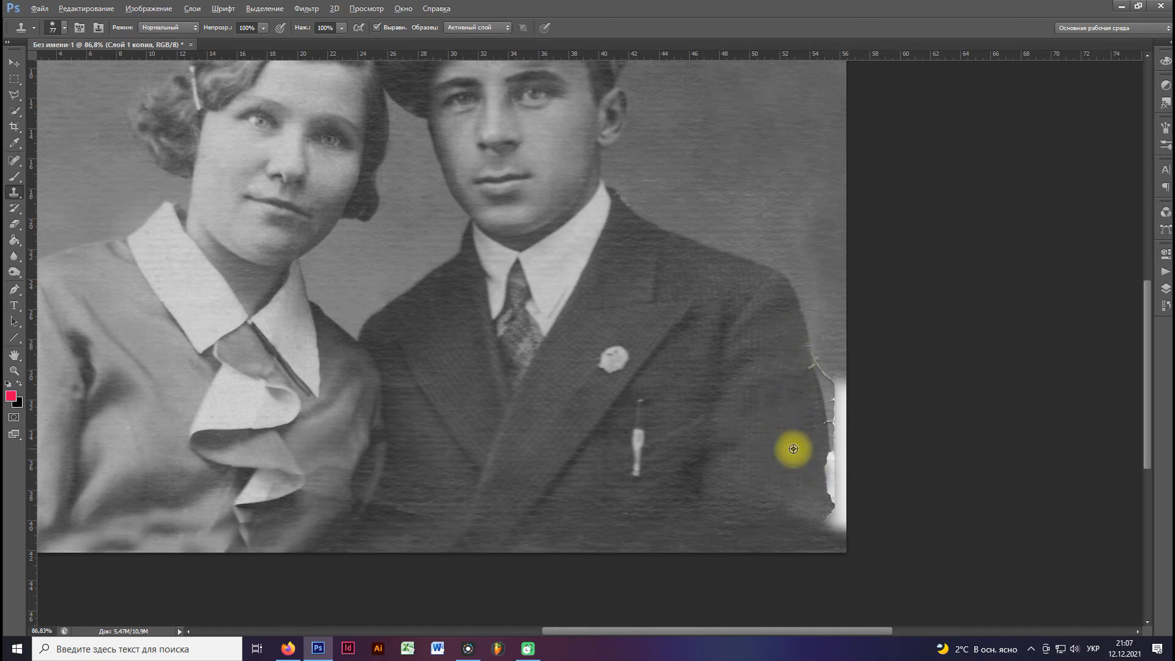
Clone background over the crack and torn white strip along the side edge beside the man's sleeve.
left_click(828, 270, "alt")
left_click_drag(834, 336, 840, 352)
mouse_move(823, 355)
left_mouse_down()
mouse_move(842, 411)
mouse_move(817, 232)
mouse_move(851, 464)
mouse_move(836, 262)
mouse_move(854, 310)
mouse_move(863, 431)
mouse_move(848, 530)
mouse_move(851, 450)
left_mouse_up()
left_click(815, 193, "alt")
left_click(816, 182, "alt")
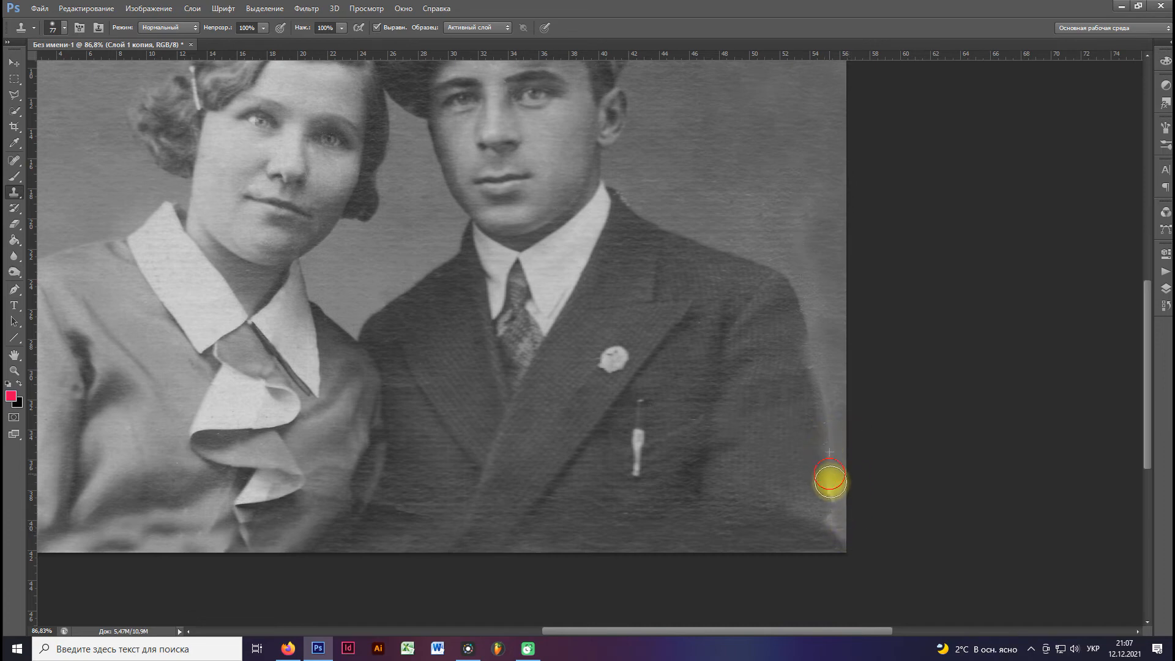
Rebuild the lower outline of the man's sleeve and the adjoining photo corner with cloned background and jacket fabric.
left_click(819, 430, "alt")
left_click_drag(830, 488, 830, 504)
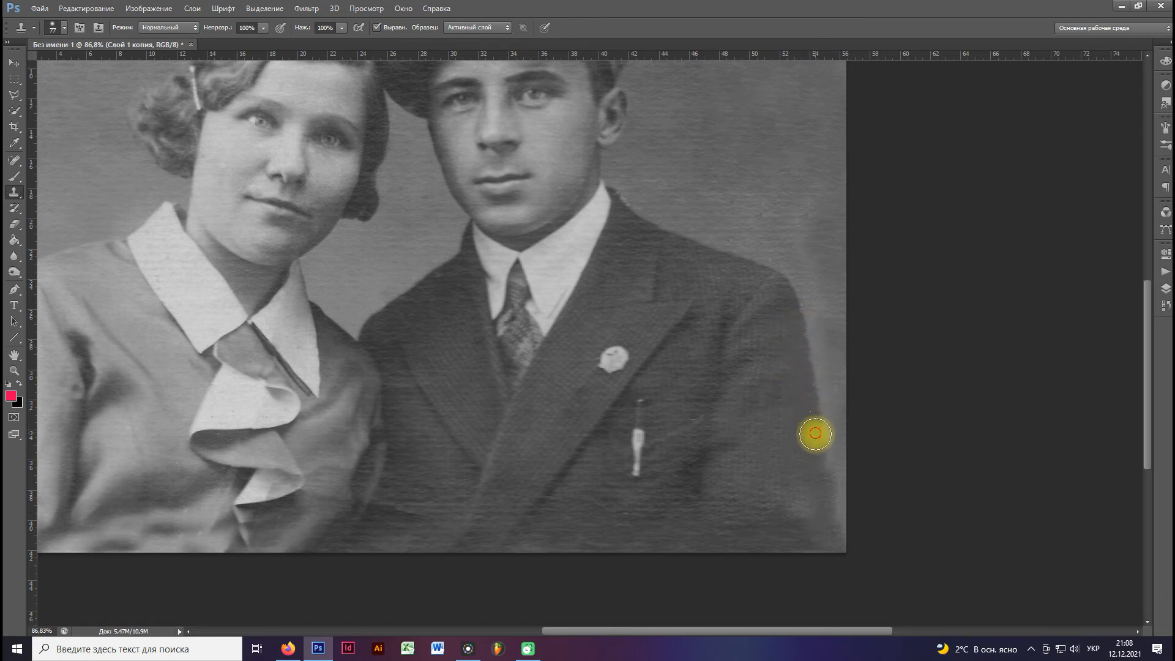
left_click_drag(830, 546, 834, 559)
left_click(756, 458, "alt")
left_click_drag(777, 503, 801, 527)
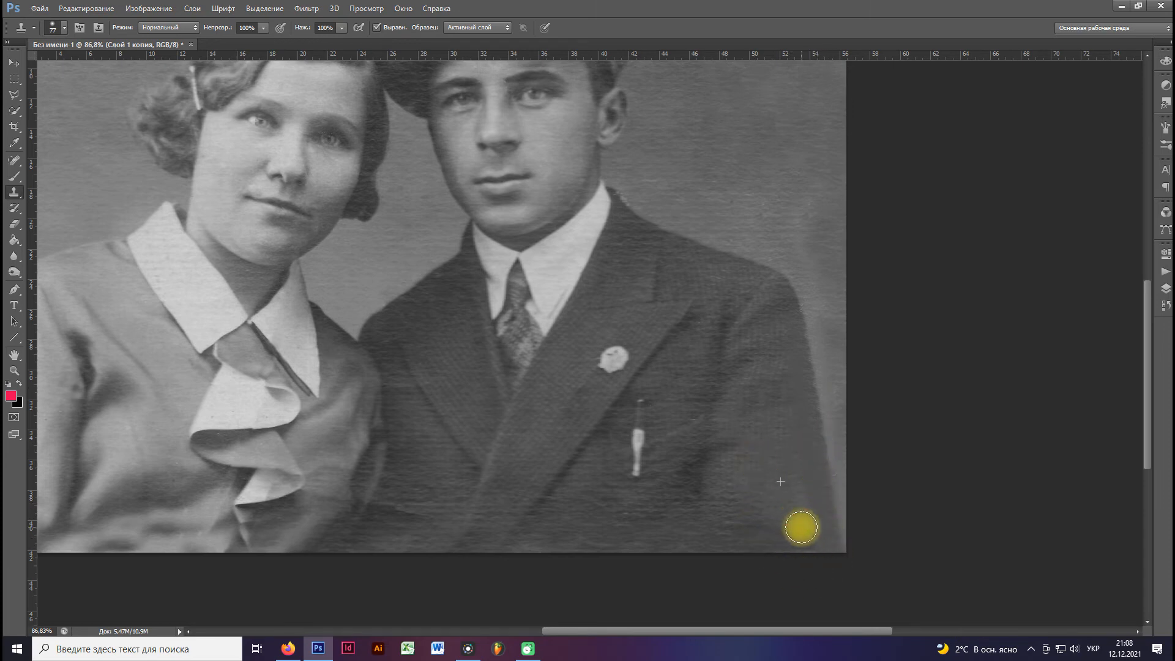
left_click(753, 470, "alt")
Clone over the blemishes on the woman's blouse beside the ruffle.
scroll(756, 472, "down", 1)
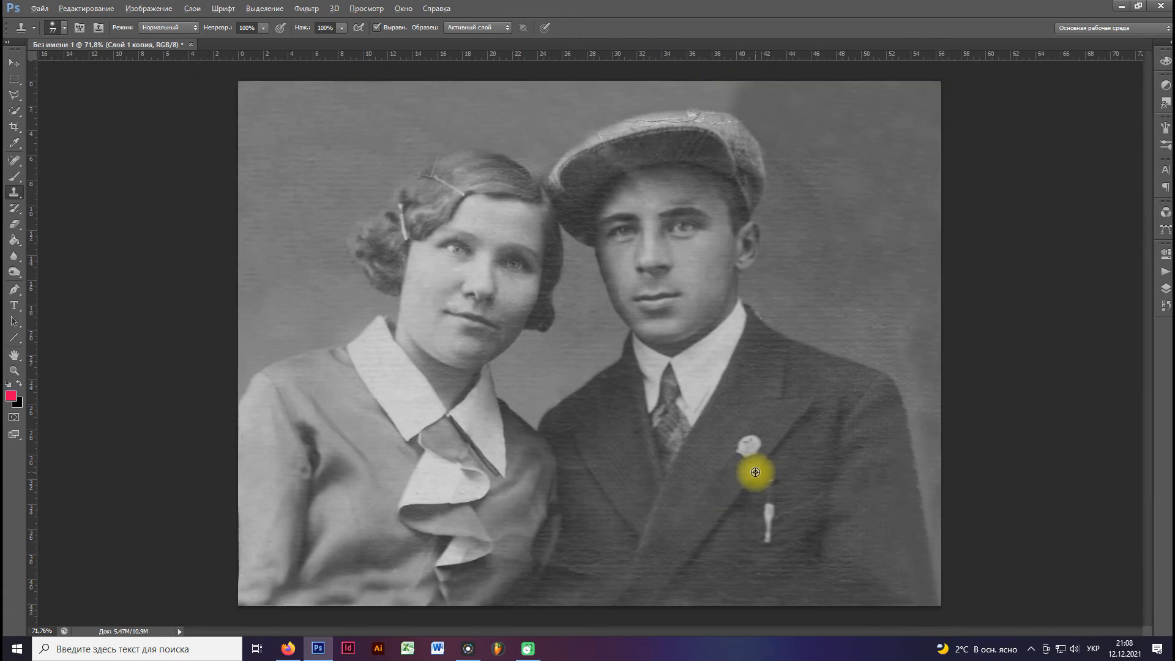
scroll(375, 564, "up", 4)
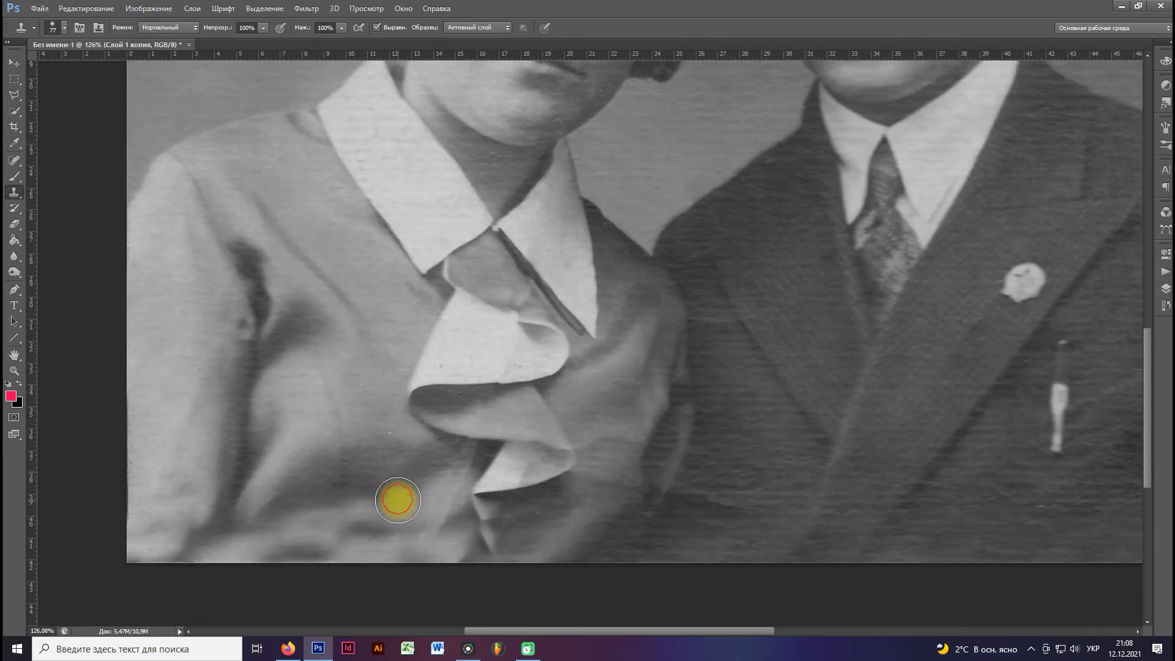
left_click(398, 500)
left_click(371, 488, "alt")
left_click_drag(389, 530, 421, 530)
left_click(429, 510, "alt")
left_click(366, 445, "alt")
left_click(387, 429)
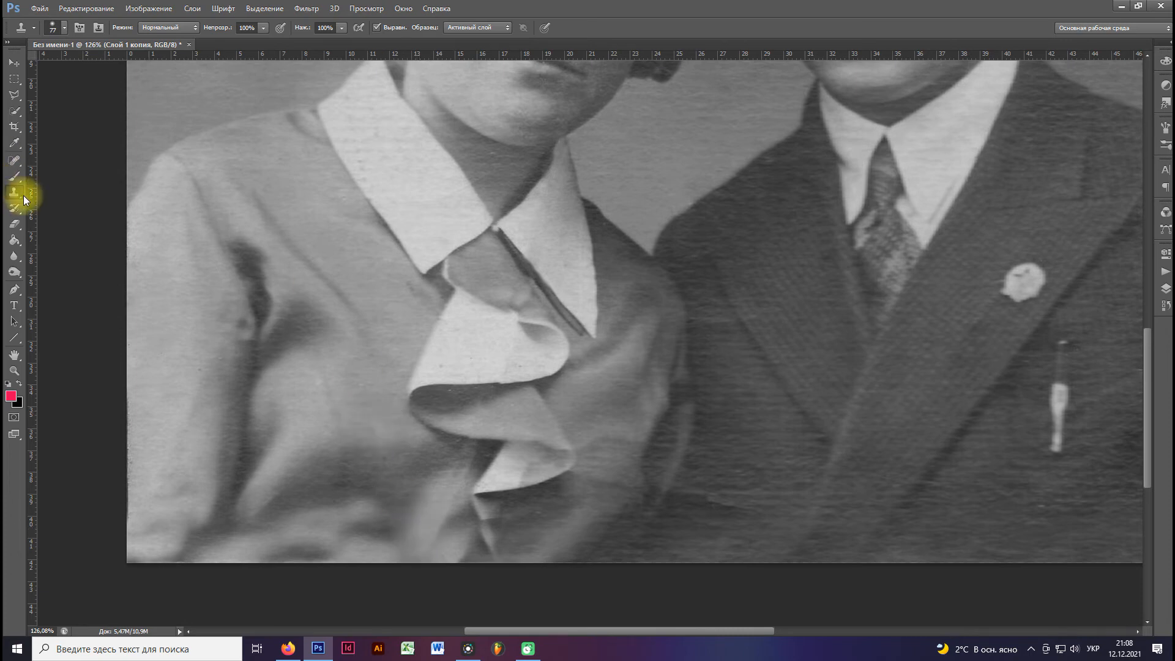
key("ctrl+0")
scroll(320, 325, "up", 2)
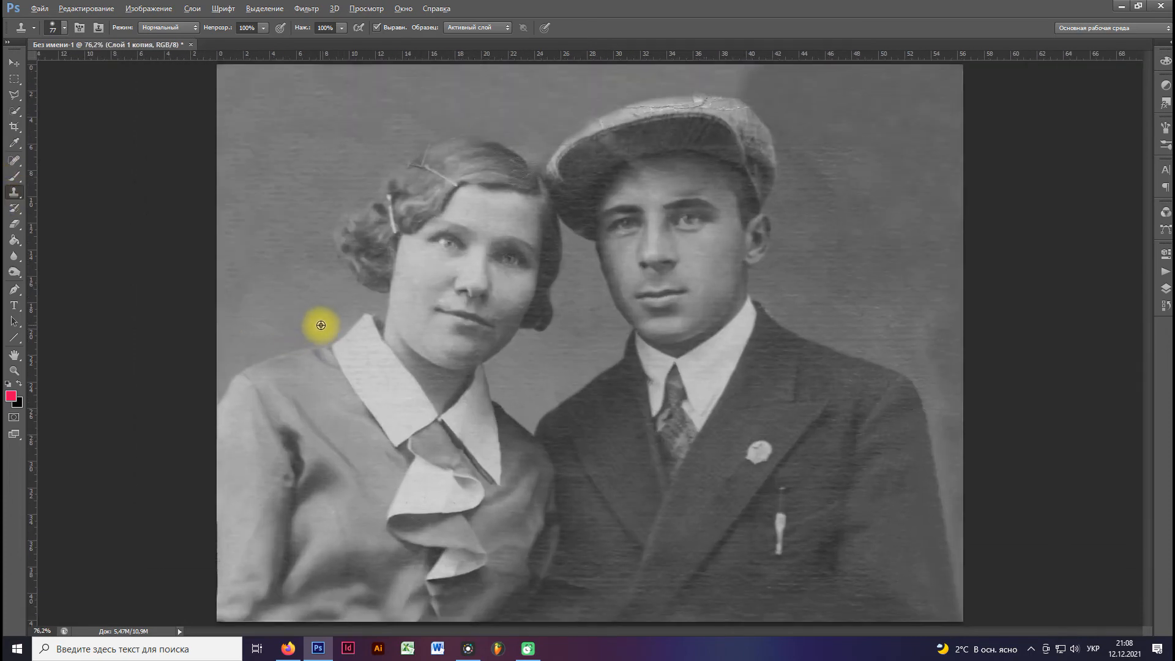
Heal the thin crack rising from the woman's hairpin into the background, using the Healing Brush at 25 px.
scroll(320, 325, "down", 3)
scroll(324, 328, "up", 2)
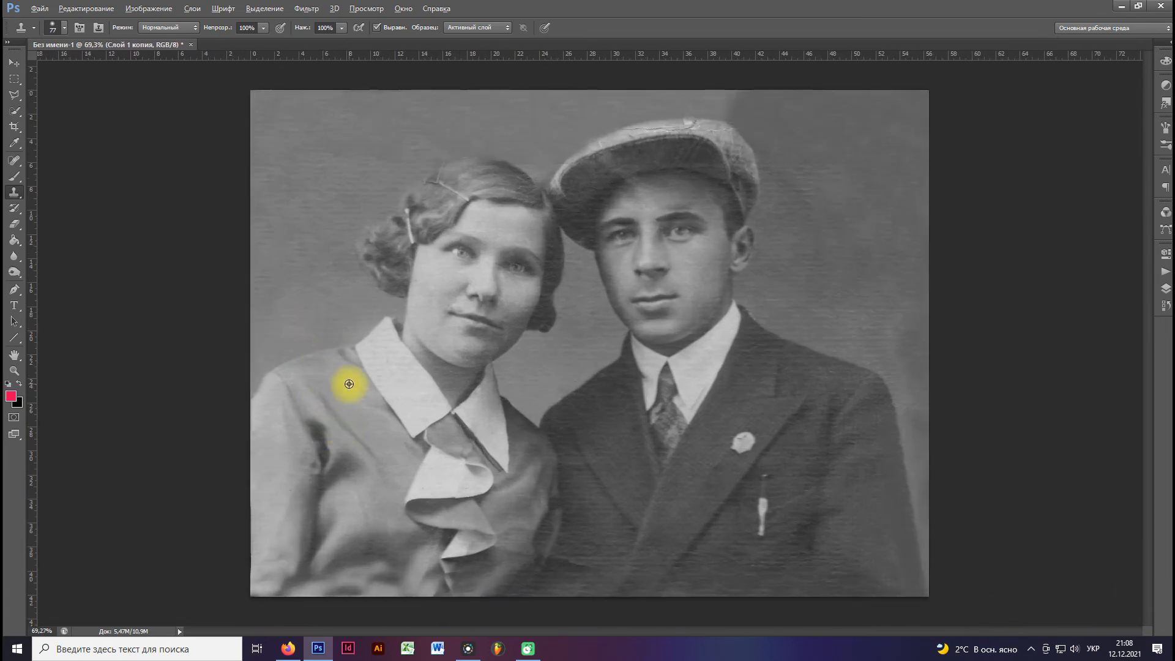
scroll(347, 385, "down", 1)
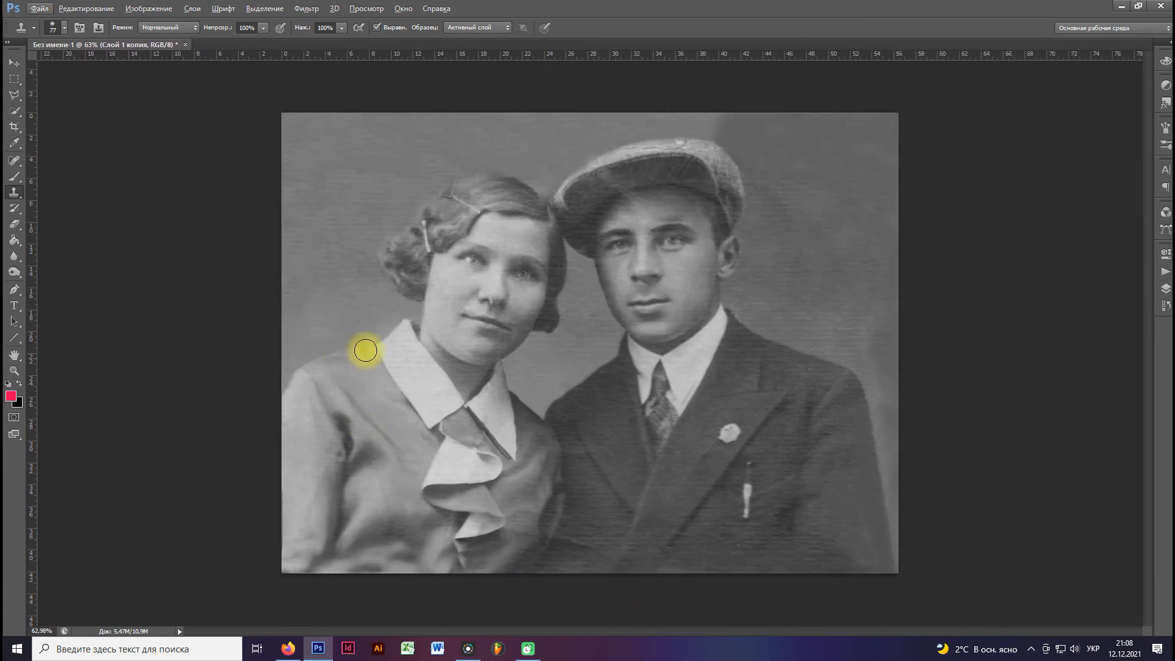
right_click(15, 159)
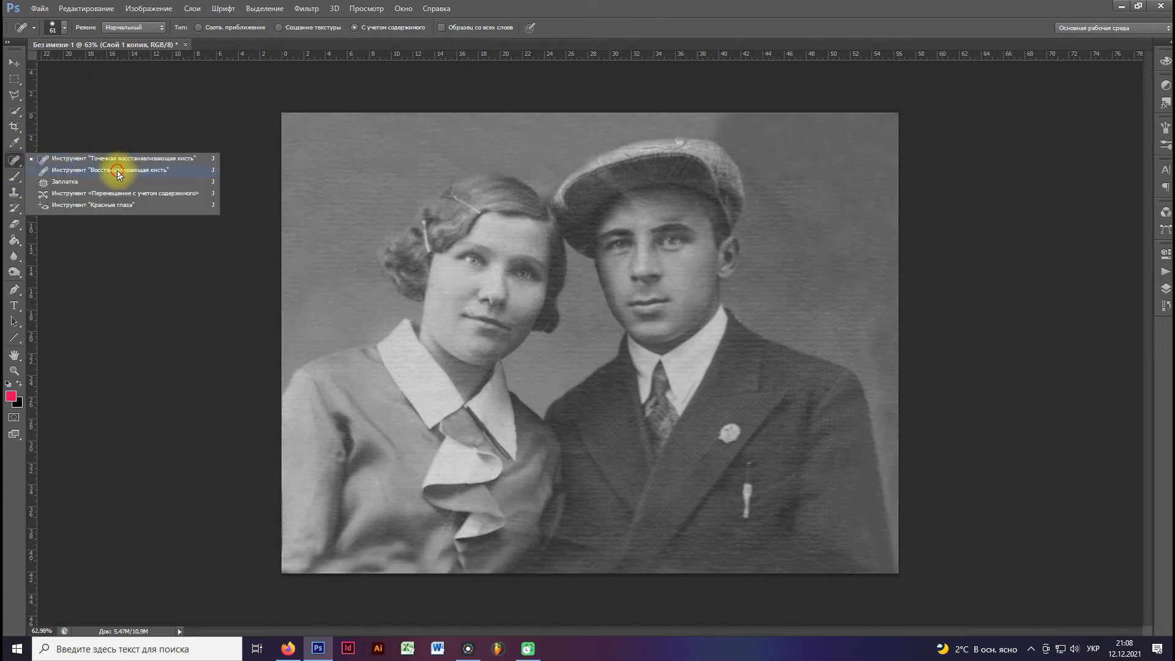
left_click(116, 170)
scroll(515, 150, "up", 8)
scroll(415, 163, "up", 6)
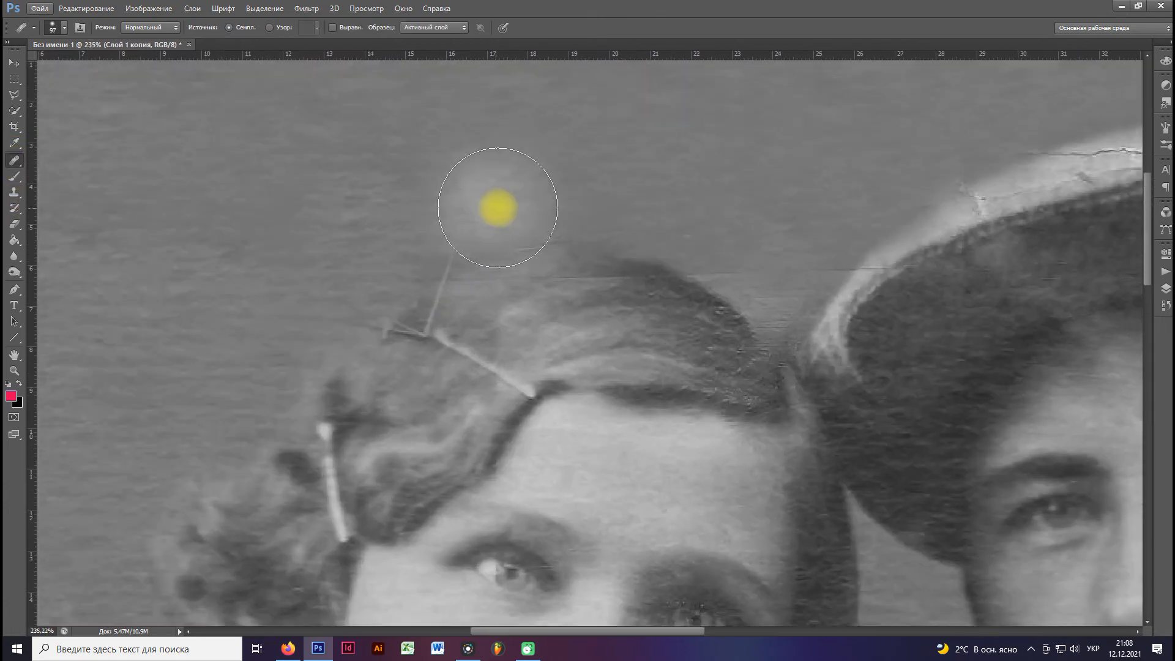
right_click(499, 205)
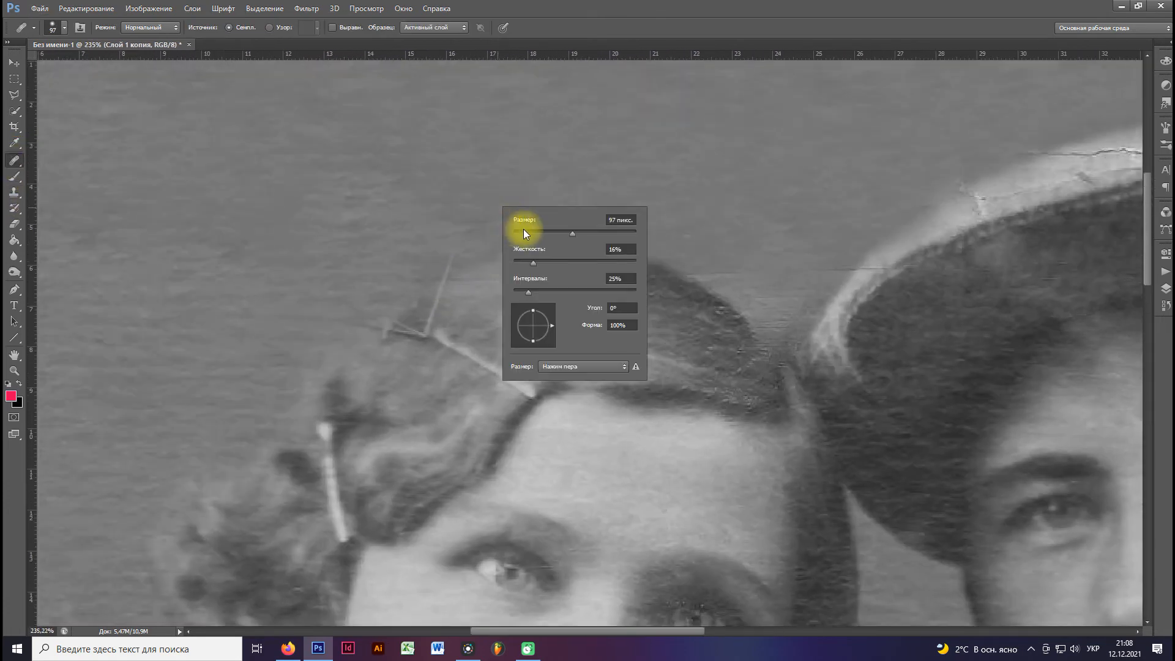
left_click(457, 209, "alt")
left_click(442, 255)
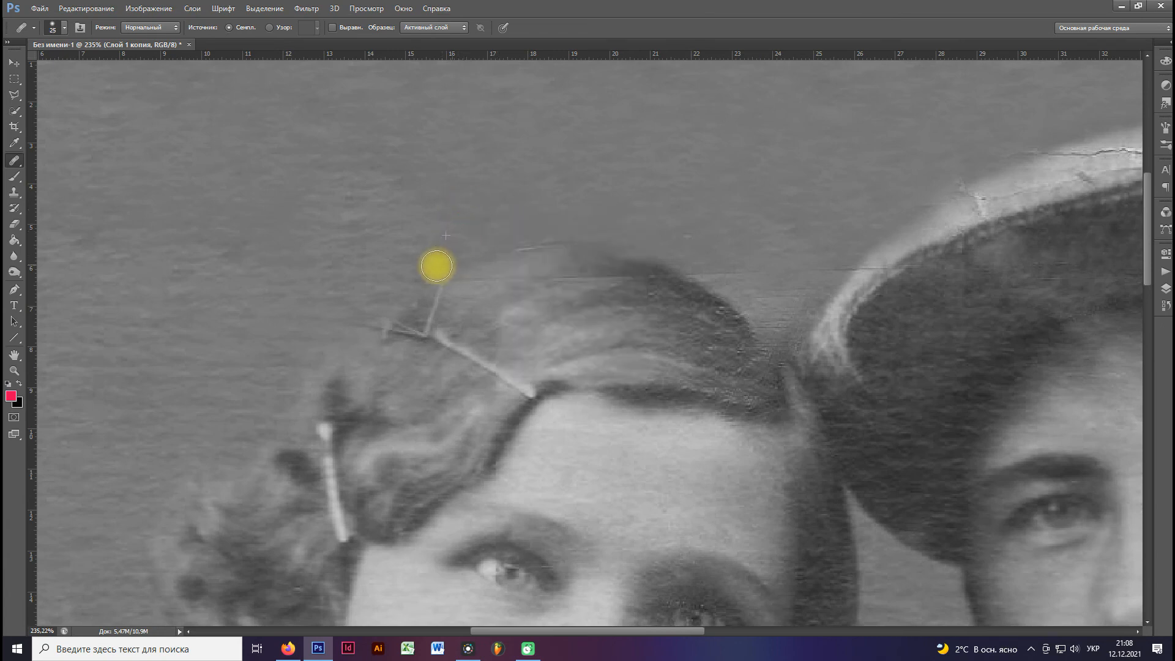
left_click(628, 197, "alt")
mouse_move(657, 212)
left_mouse_down()
mouse_move(427, 249)
mouse_move(461, 238)
mouse_move(430, 274)
mouse_move(480, 305)
mouse_move(433, 316)
mouse_move(439, 304)
left_mouse_up()
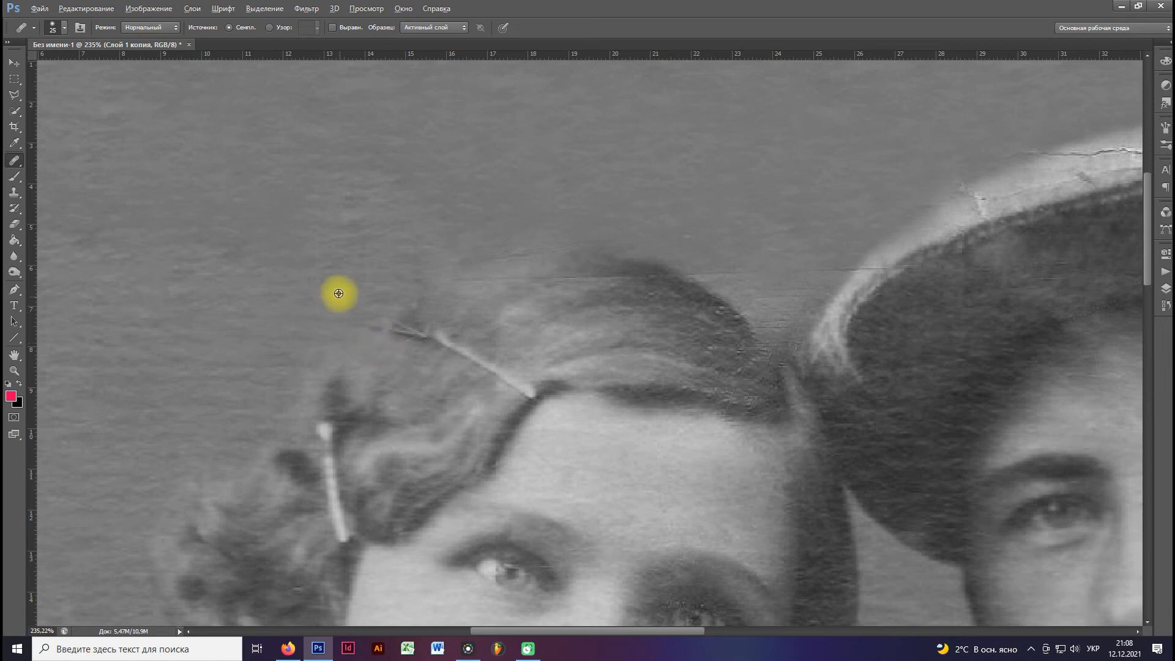
Heal the fine horizontal scratches along the top of the woman's hair and the adjoining background.
left_click(349, 277, "alt")
mouse_move(380, 299)
left_mouse_down()
mouse_move(333, 307)
mouse_move(418, 242)
mouse_move(500, 214)
mouse_move(437, 233)
mouse_move(473, 220)
mouse_move(613, 219)
mouse_move(522, 215)
mouse_move(535, 236)
mouse_move(765, 264)
left_mouse_up()
left_click_drag(737, 255, 559, 253)
left_click(427, 305, "alt")
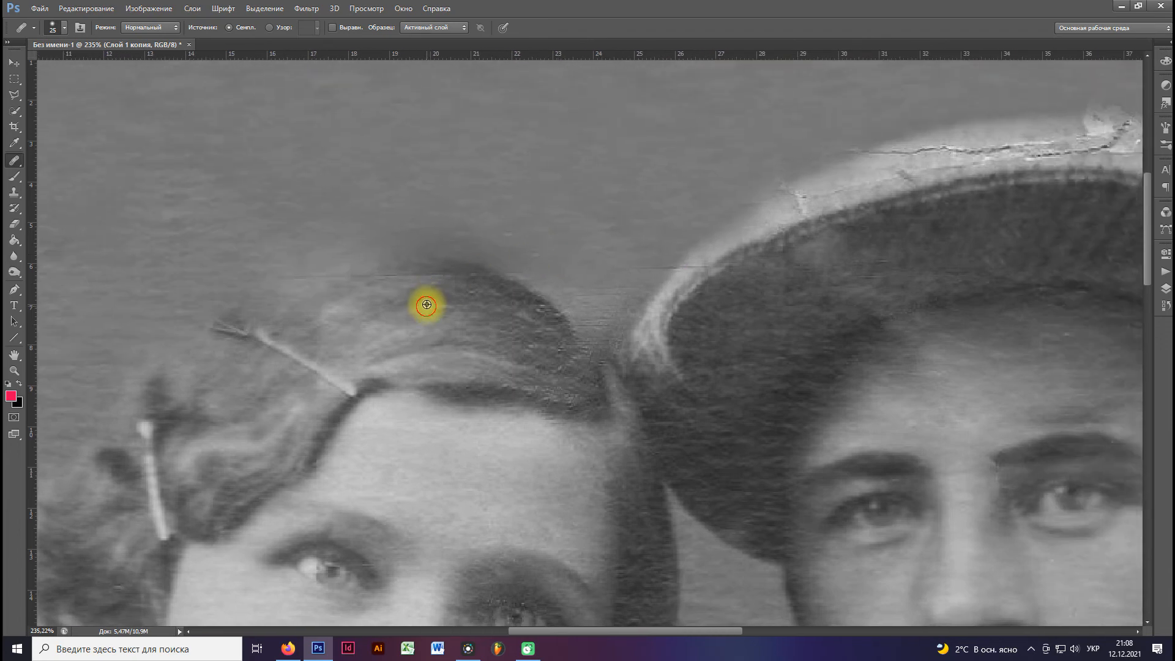
left_click_drag(389, 280, 397, 293)
Heal the scratch lines in the background between the woman's hair and the front edge of the man's cap.
left_click(685, 212, "alt")
mouse_move(667, 229)
left_mouse_down()
mouse_move(644, 265)
mouse_move(587, 306)
mouse_move(636, 272)
mouse_move(570, 303)
mouse_move(496, 244)
mouse_move(545, 273)
left_mouse_up()
left_click(698, 174, "alt")
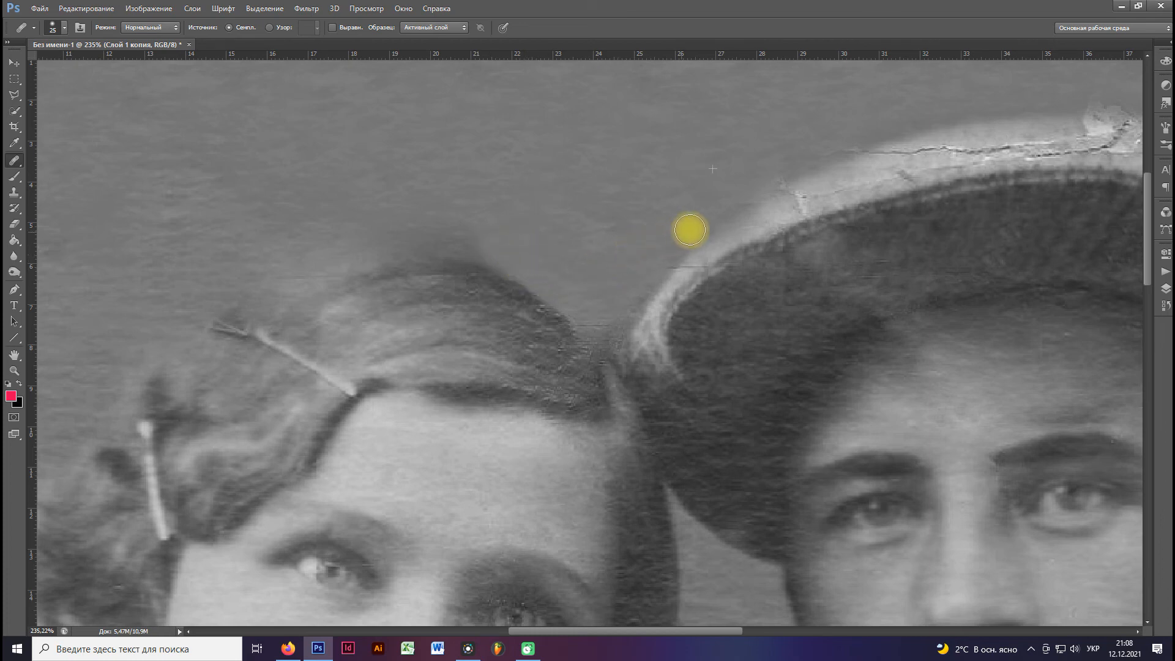
left_click(684, 208, "alt")
left_click_drag(699, 208, 559, 247)
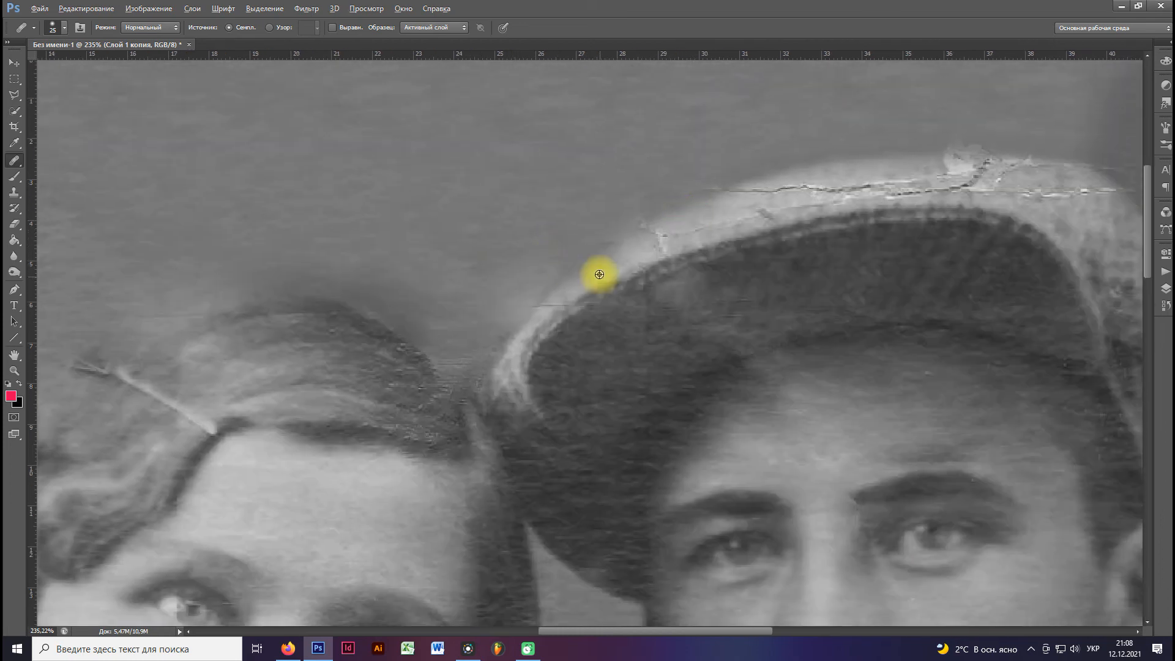
left_click(553, 262, "alt")
left_click_drag(530, 304, 510, 327)
Heal the white crack at the back of the cap and the damaged background along its upper outline.
mouse_move(679, 244)
left_mouse_down()
mouse_move(617, 285)
mouse_move(480, 325)
left_mouse_up()
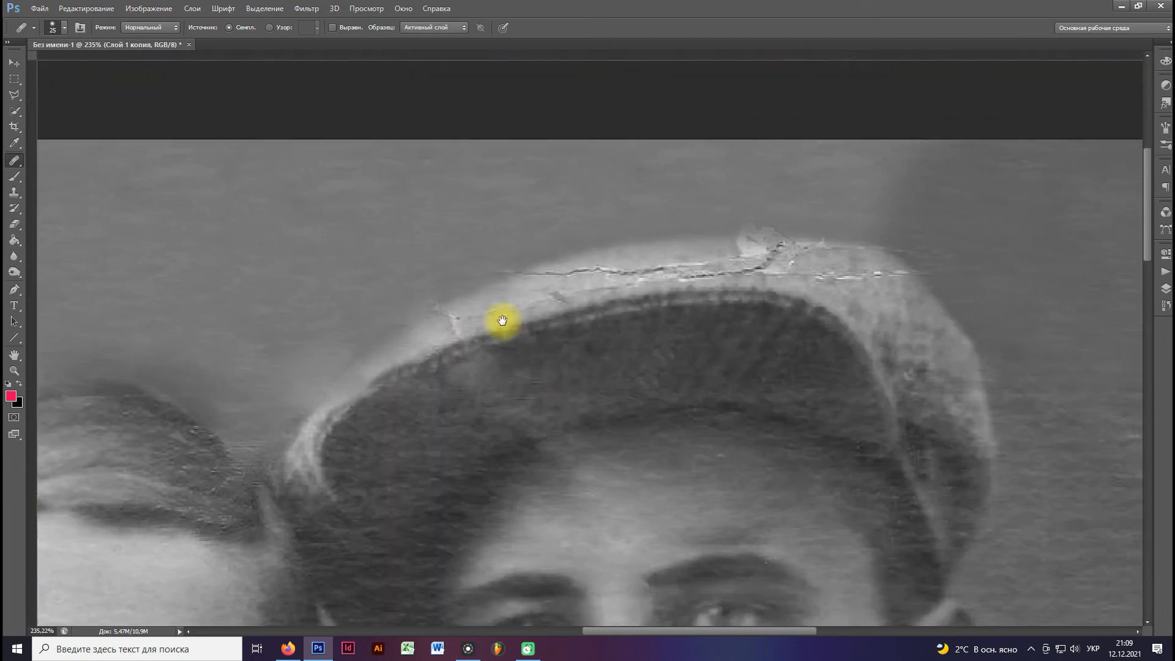
left_click(904, 308, "alt")
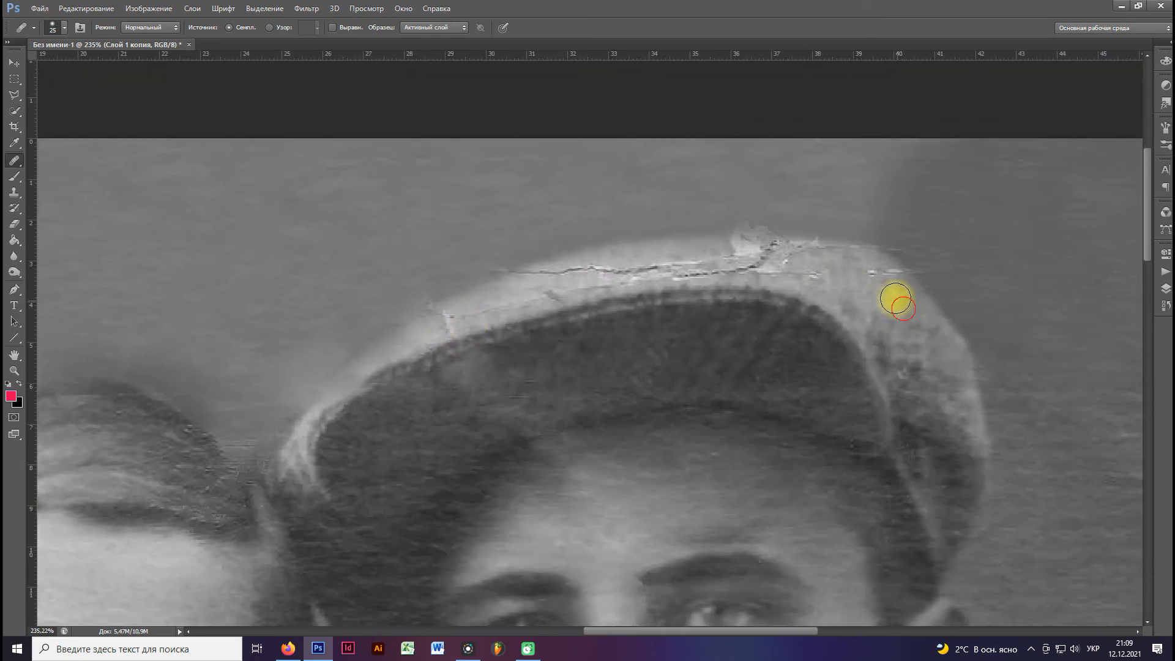
left_click(932, 200, "alt")
mouse_move(942, 248)
left_mouse_down()
mouse_move(900, 242)
mouse_move(932, 278)
mouse_move(904, 249)
mouse_move(856, 233)
mouse_move(706, 223)
mouse_move(827, 224)
mouse_move(875, 237)
mouse_move(789, 224)
mouse_move(900, 242)
mouse_move(715, 223)
mouse_move(735, 217)
mouse_move(463, 269)
mouse_move(495, 258)
mouse_move(396, 297)
mouse_move(434, 278)
mouse_move(383, 346)
left_mouse_up()
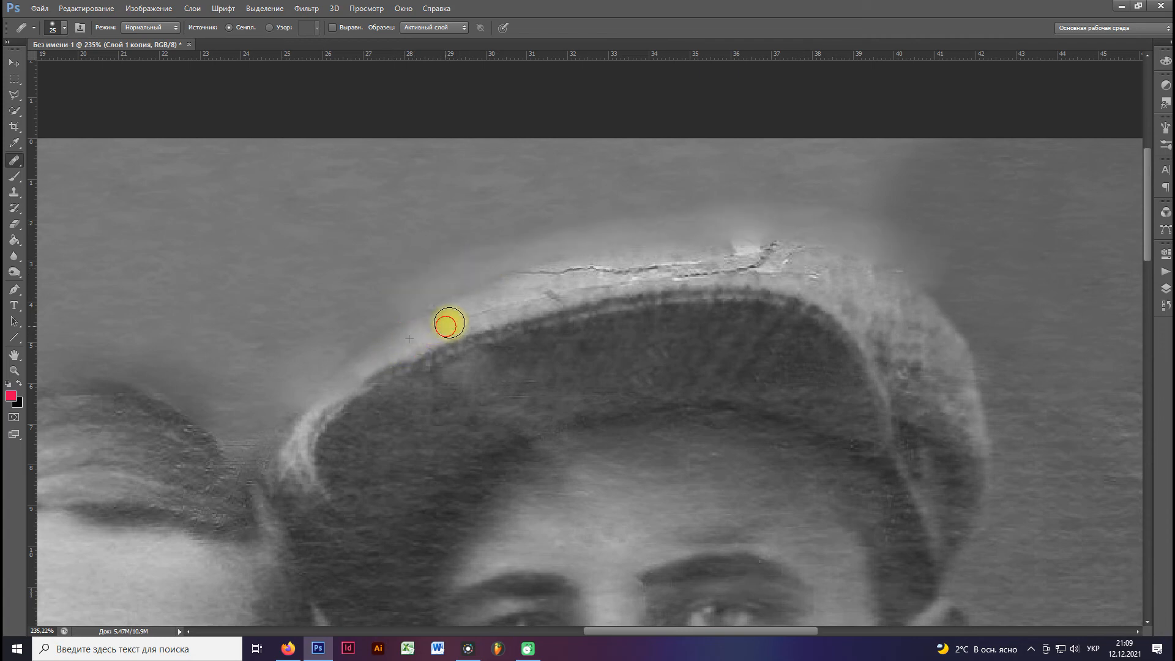
Heal the cracks on the front part of the cap's light crown with the Healing Brush at 16 px.
scroll(446, 318, "up", 2)
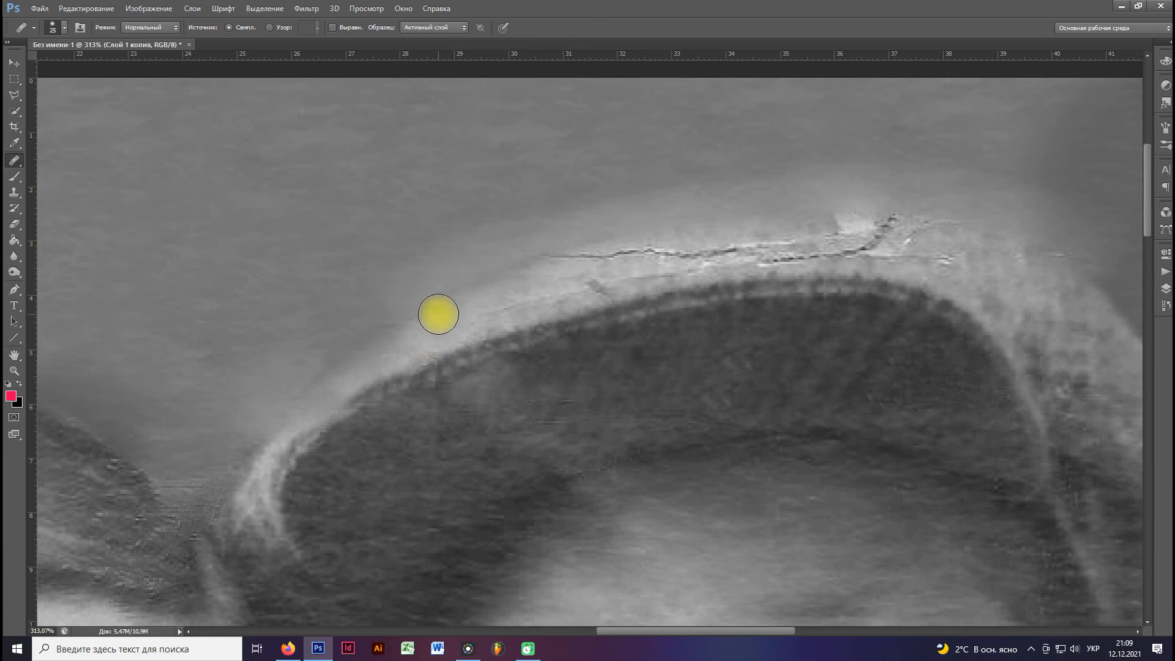
right_click(451, 315)
left_click(472, 340)
left_click(422, 329)
left_click(427, 329, "alt")
left_click_drag(491, 310, 524, 300)
left_click_drag(595, 290, 615, 286)
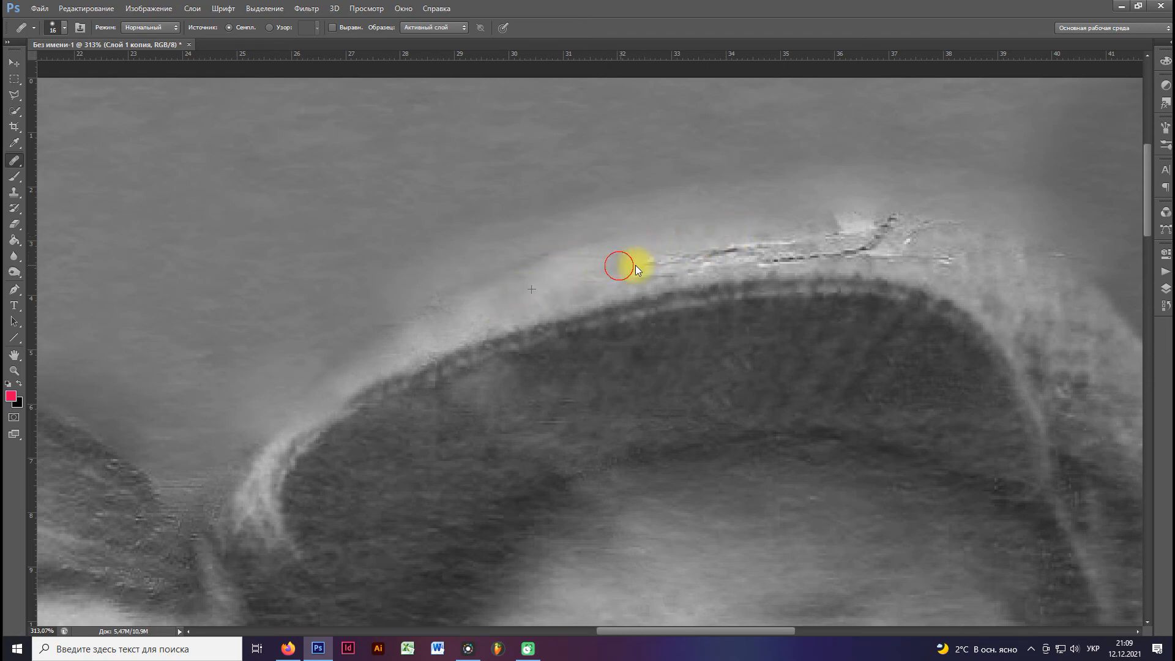
left_click(554, 279, "alt")
left_click(664, 271)
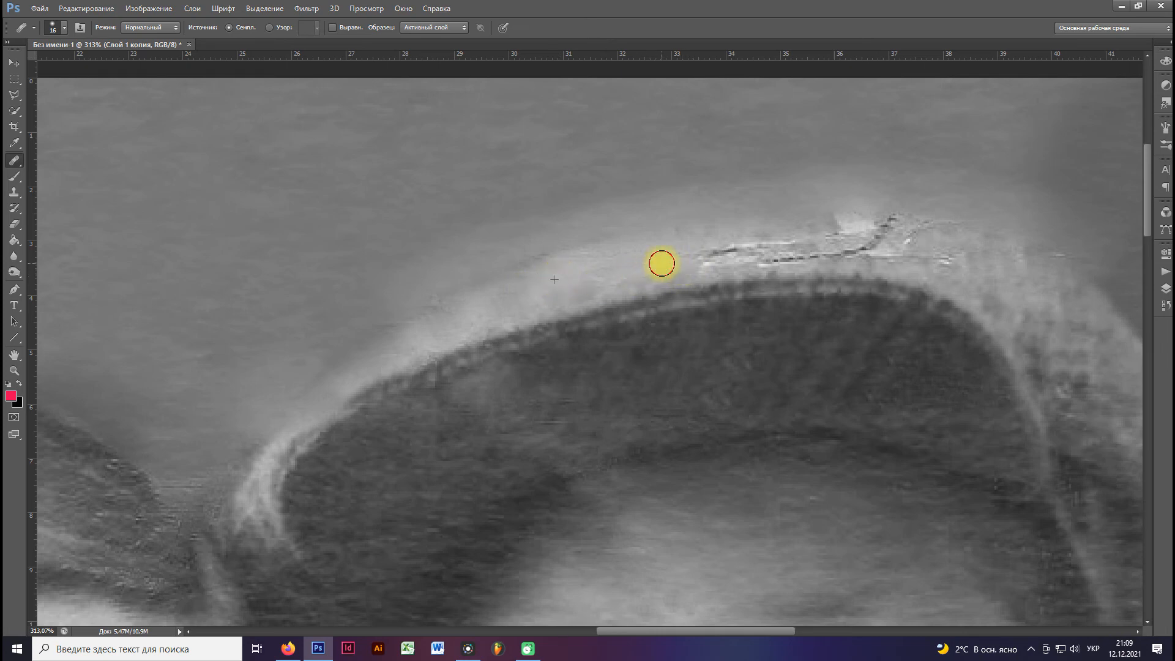
left_click(451, 311, "alt")
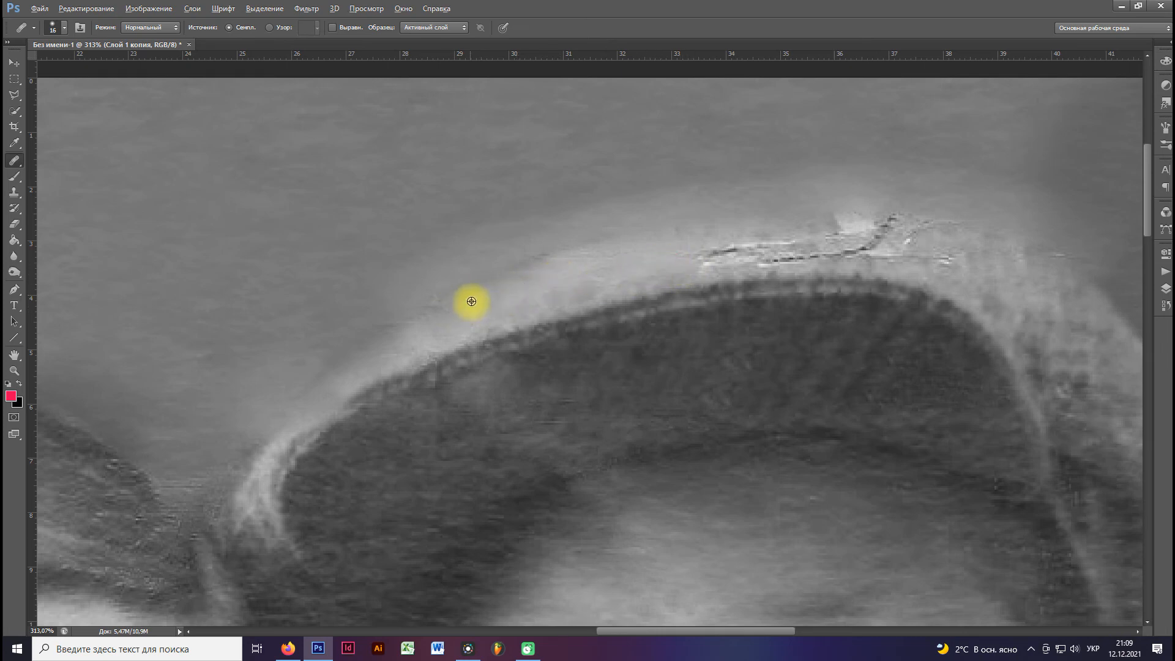
left_click(613, 278, "alt")
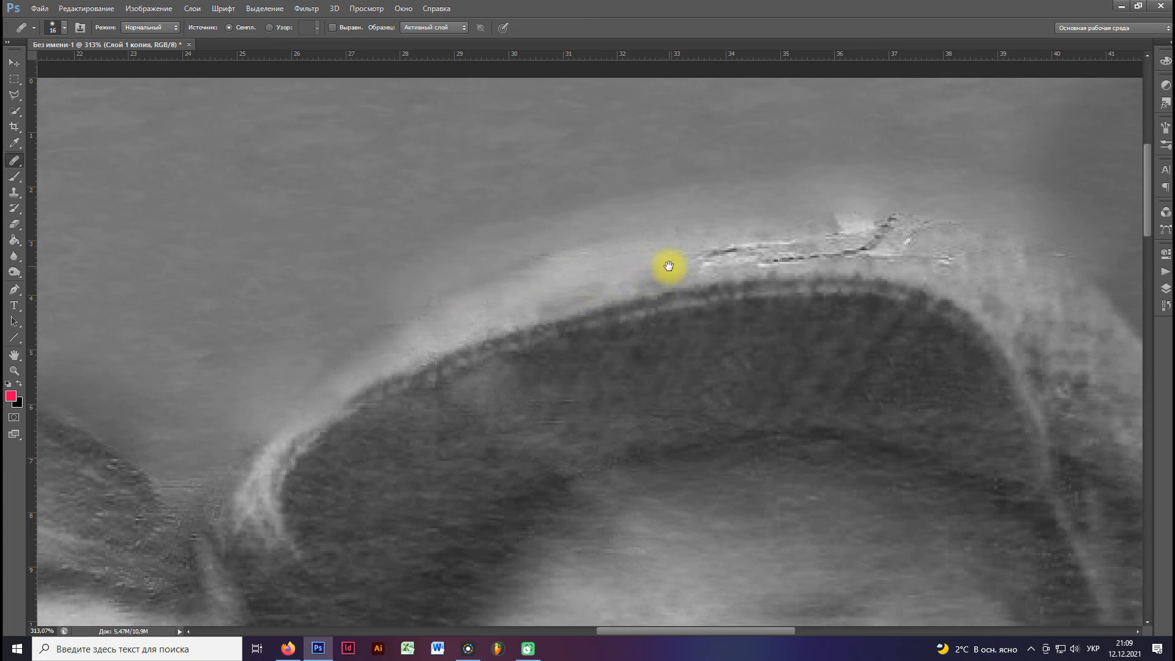
Heal the crack lines on the rear part of the cap's crown and just beyond its back edge.
left_click_drag(669, 265, 521, 274)
left_click(838, 287, "alt")
left_click_drag(803, 265, 734, 261)
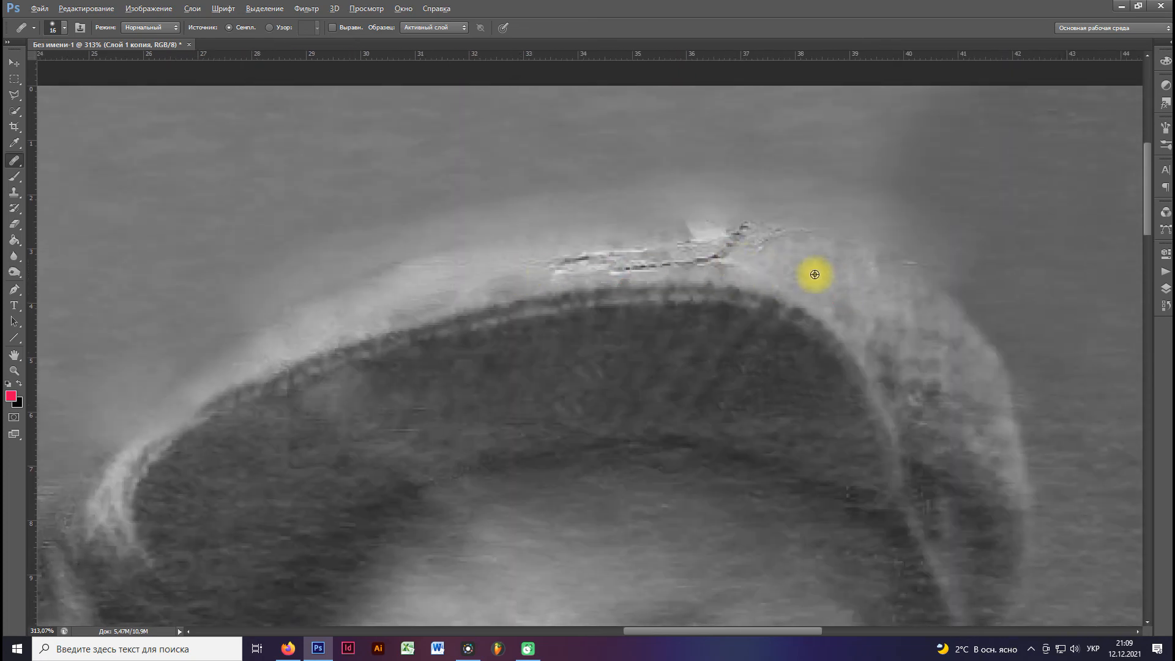
left_click(919, 236, "alt")
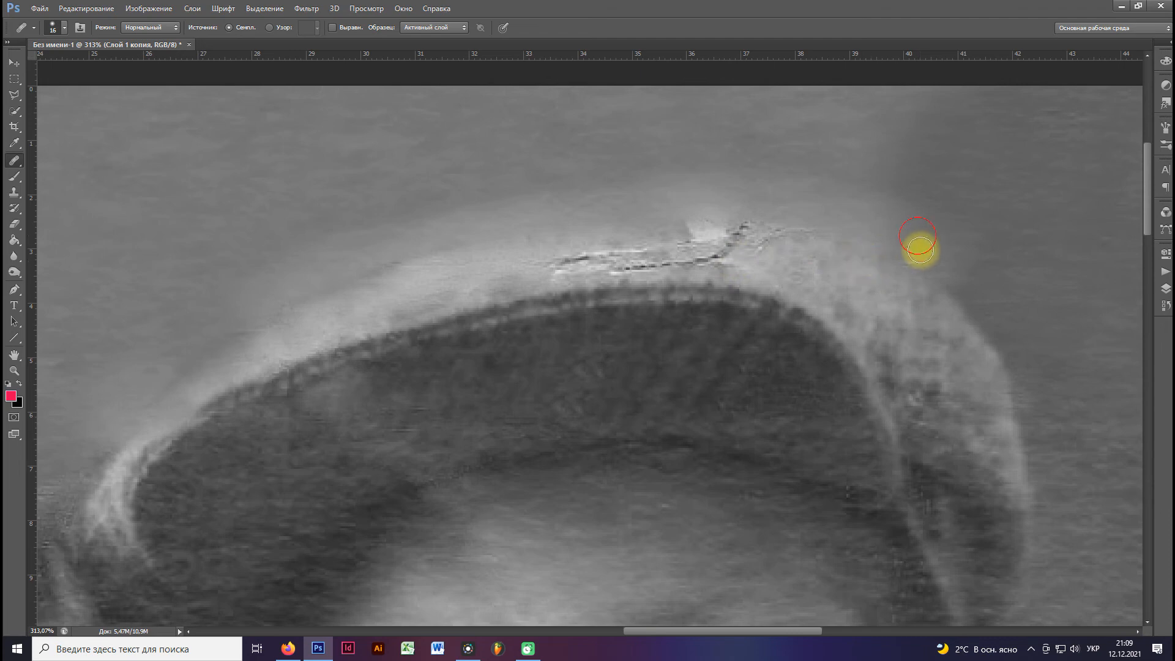
left_click_drag(789, 249, 733, 248)
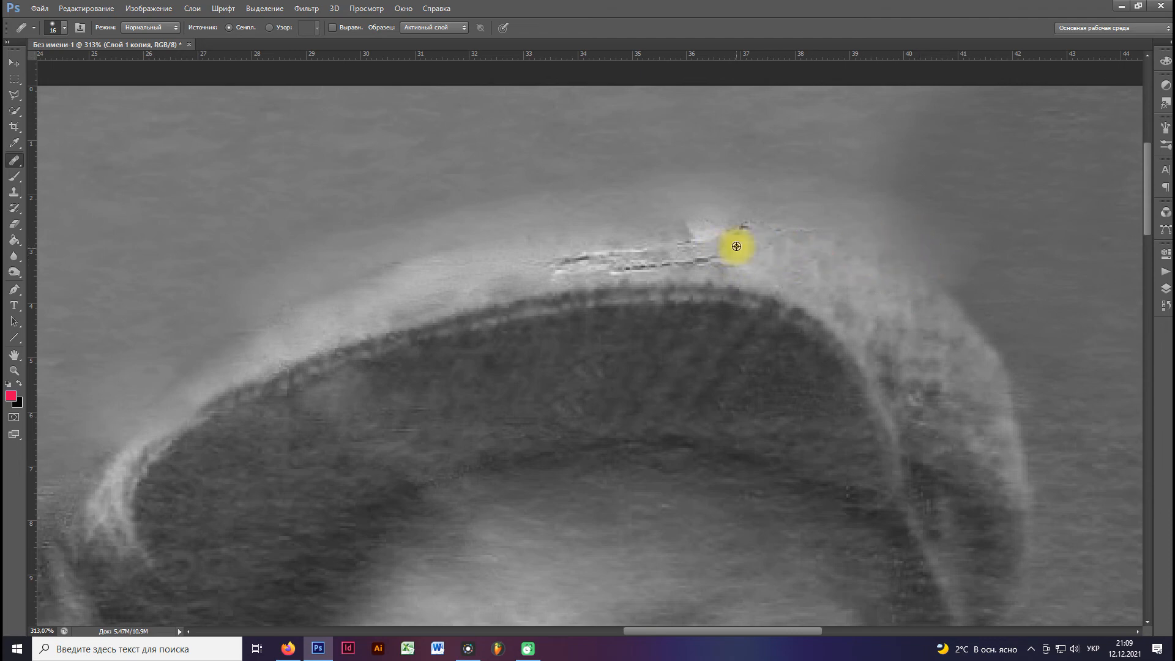
Heal the remaining deep cracks and the torn white spot across the middle of the cap's crown.
left_click(517, 262, "alt")
left_click_drag(570, 260, 605, 262)
left_click(775, 263, "alt")
left_click_drag(733, 262, 678, 260)
left_click(532, 255, "alt")
mouse_move(606, 264)
left_mouse_down()
mouse_move(682, 258)
mouse_move(628, 258)
left_mouse_up()
left_click(582, 261, "alt")
left_click(618, 257, "alt")
left_click(773, 258, "alt")
mouse_move(721, 244)
left_mouse_down()
mouse_move(652, 243)
mouse_move(710, 247)
left_mouse_up()
left_click(857, 229, "alt")
mouse_move(793, 226)
left_mouse_down()
mouse_move(684, 220)
mouse_move(755, 224)
left_mouse_up()
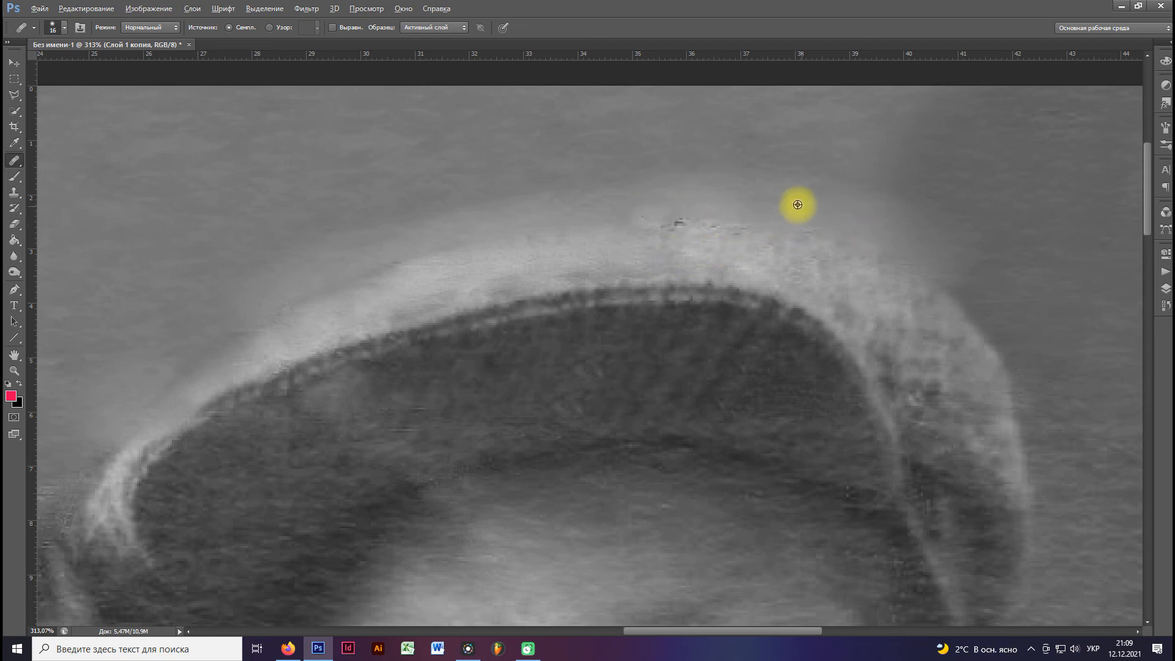
Blend the background above the rear of the cap with the Healing Brush at 44 px.
scroll(689, 267, "down", 5)
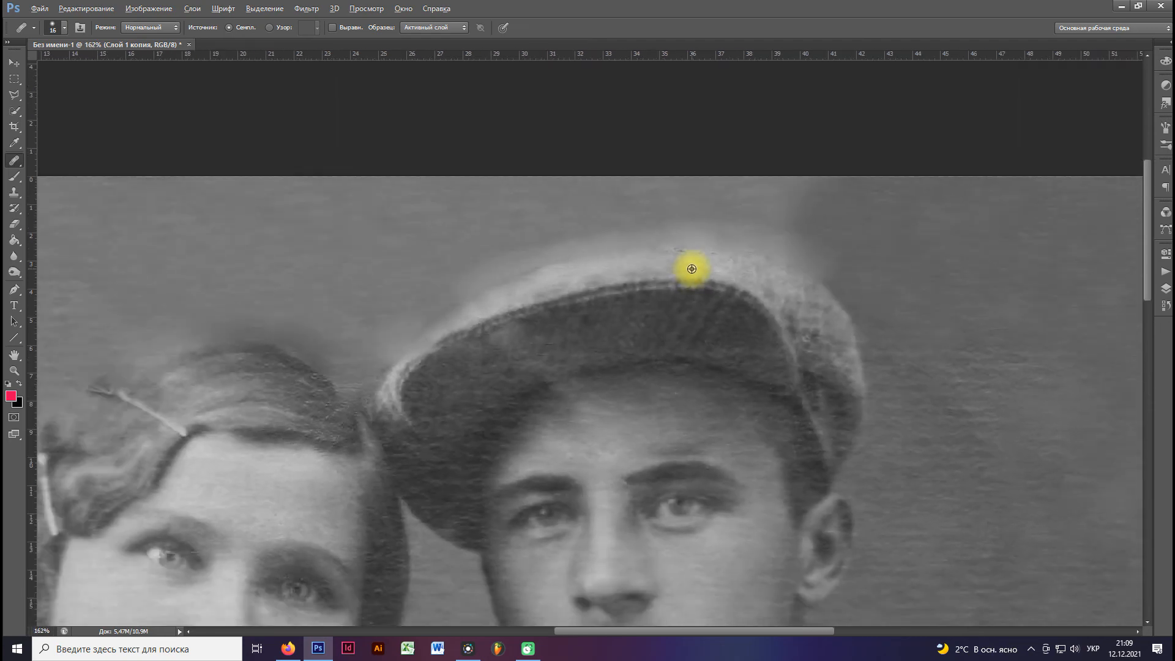
scroll(692, 269, "down", 2)
right_click(846, 237)
left_click(887, 262)
left_click(828, 238)
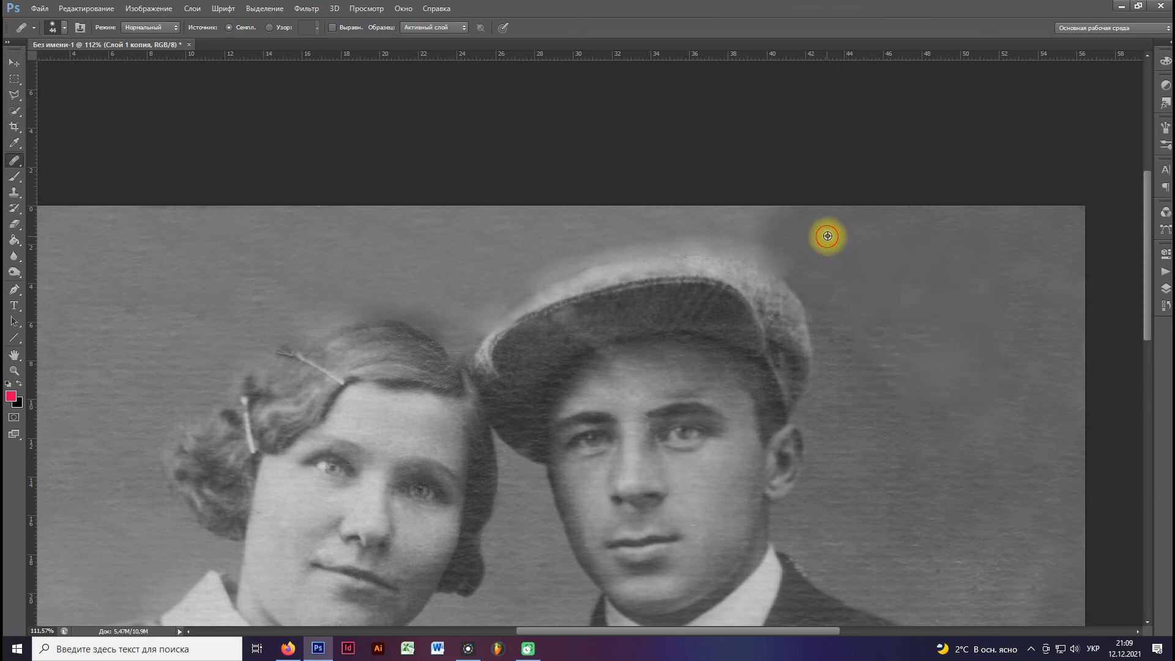
left_click(892, 250, "alt")
mouse_move(804, 263)
left_mouse_down()
mouse_move(733, 245)
mouse_move(793, 267)
mouse_move(701, 231)
mouse_move(669, 235)
mouse_move(815, 266)
mouse_move(777, 229)
left_mouse_up()
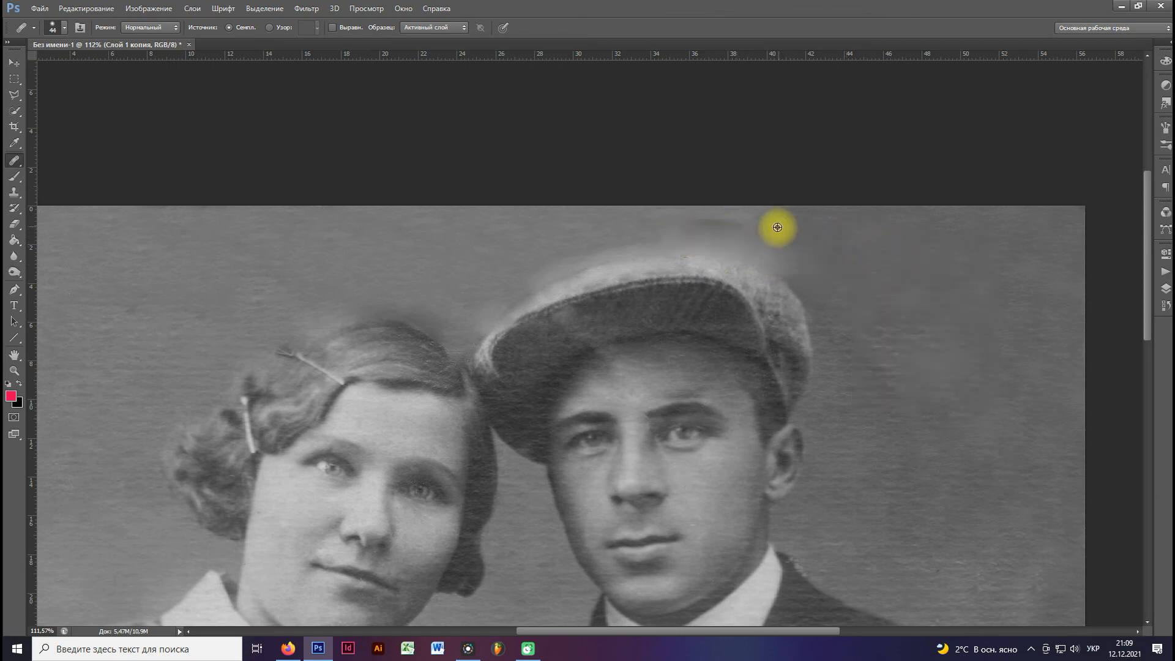
scroll(516, 242, "down", 2)
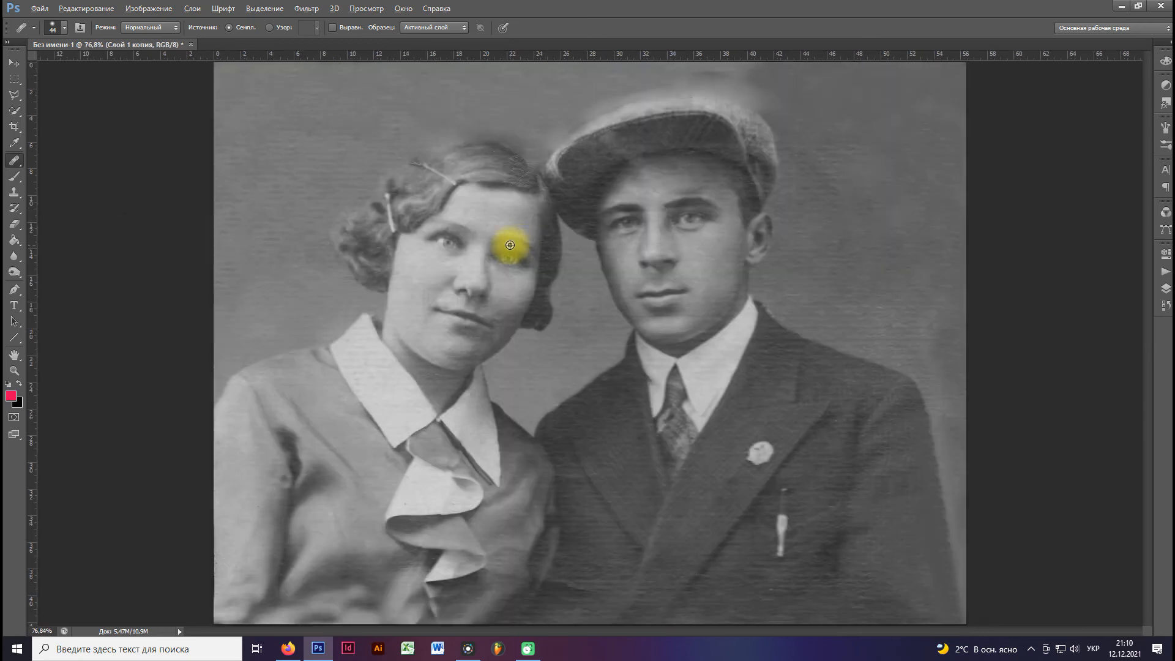
Clone darker background over the light halo above the cap's crown, using the Clone Stamp at 89 px.
scroll(634, 152, "up", 3)
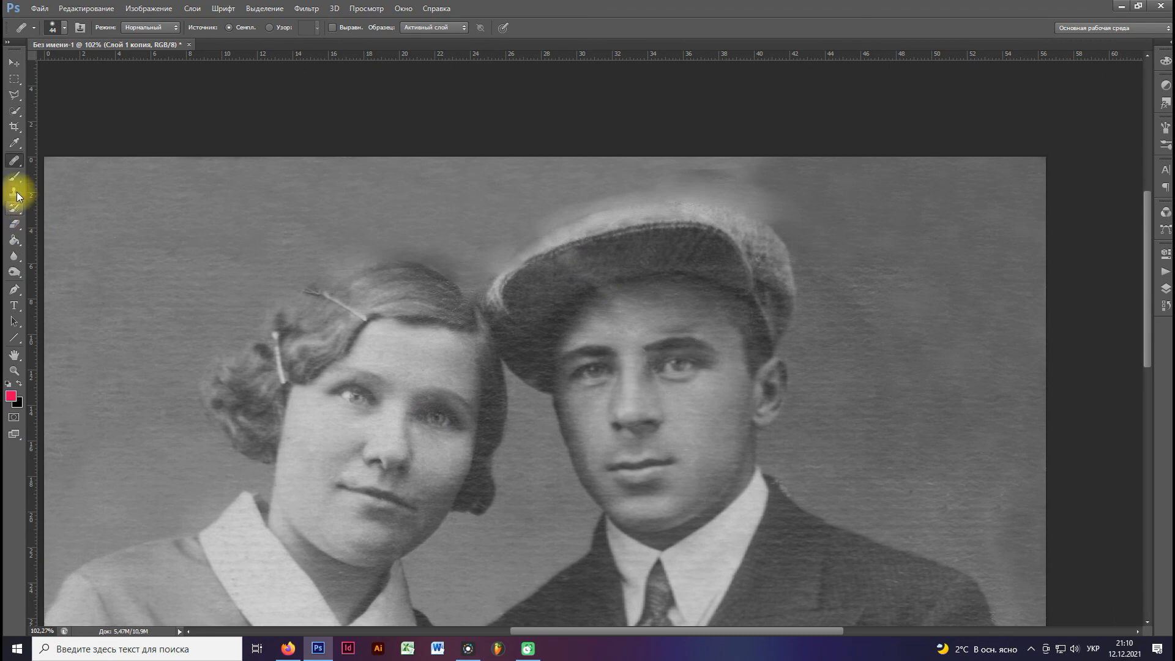
left_click(14, 192)
right_click(930, 229)
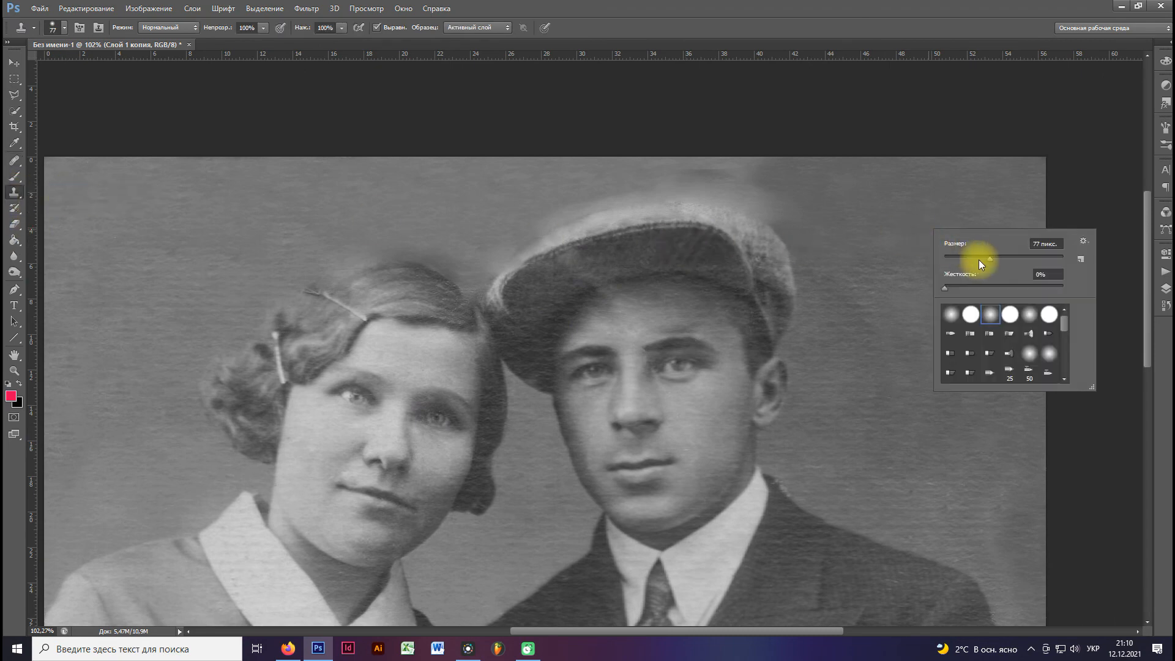
left_click(828, 187)
left_click(857, 186, "alt")
mouse_move(795, 194)
left_mouse_down()
mouse_move(739, 192)
mouse_move(792, 192)
mouse_move(662, 178)
mouse_move(708, 176)
mouse_move(668, 177)
left_mouse_up()
left_click(853, 184, "alt")
left_click_drag(773, 173, 666, 176)
Extend the cloned background along the cap's front upper outline and toward the woman's hair.
left_click(472, 198, "alt")
mouse_move(495, 207)
left_mouse_down()
mouse_move(639, 185)
mouse_move(594, 184)
mouse_move(770, 191)
mouse_move(552, 179)
left_mouse_up()
left_click(851, 191, "alt")
left_click(800, 180, "alt")
left_click(683, 176, "alt")
left_click_drag(629, 189, 497, 214)
left_click(621, 175, "alt")
mouse_move(568, 189)
left_mouse_down()
mouse_move(496, 223)
mouse_move(604, 184)
mouse_move(489, 230)
left_mouse_up()
left_click(629, 171, "alt")
left_click(633, 172, "alt")
left_click_drag(542, 170, 466, 174)
left_click(788, 168, "alt")
mouse_move(701, 180)
left_mouse_down()
mouse_move(635, 179)
mouse_move(742, 182)
mouse_move(542, 201)
left_mouse_up()
left_click(768, 183, "alt")
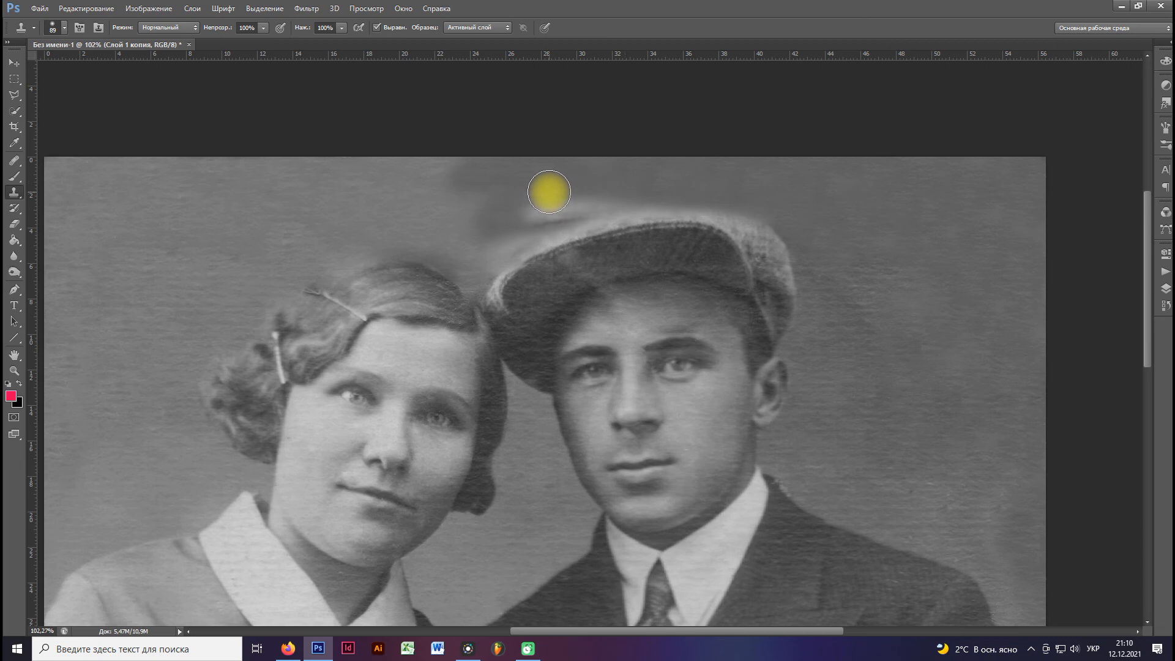
Clone even background over the dark patch above the cap and the uneven area behind the man.
scroll(307, 220, "down", 3)
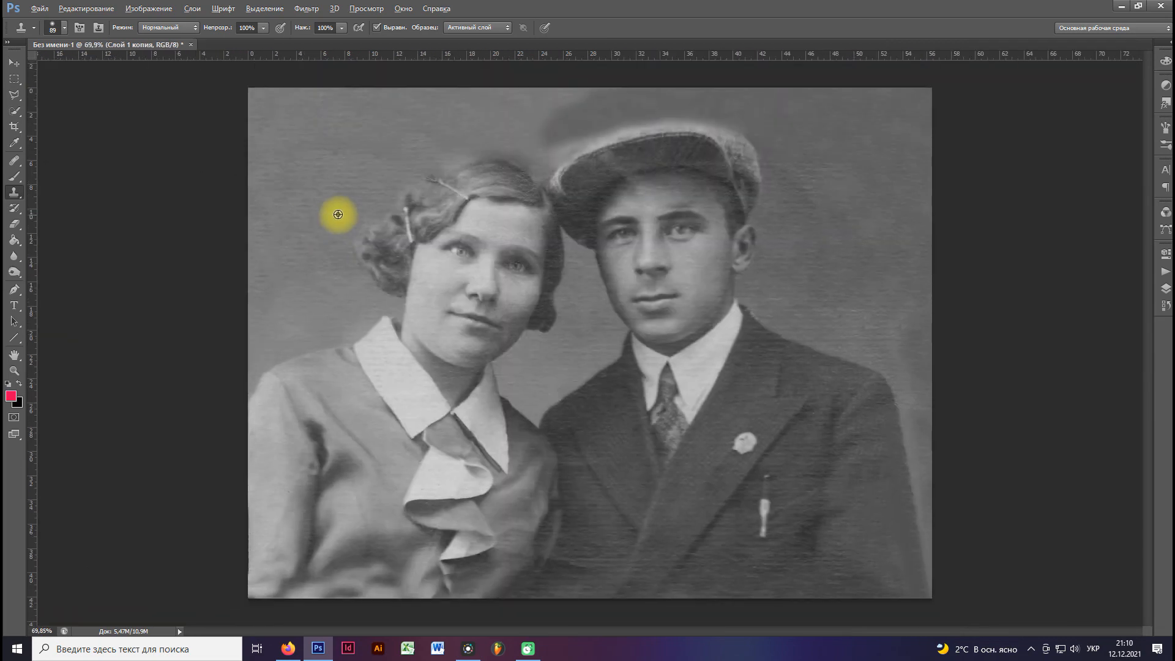
scroll(355, 103, "down", 1)
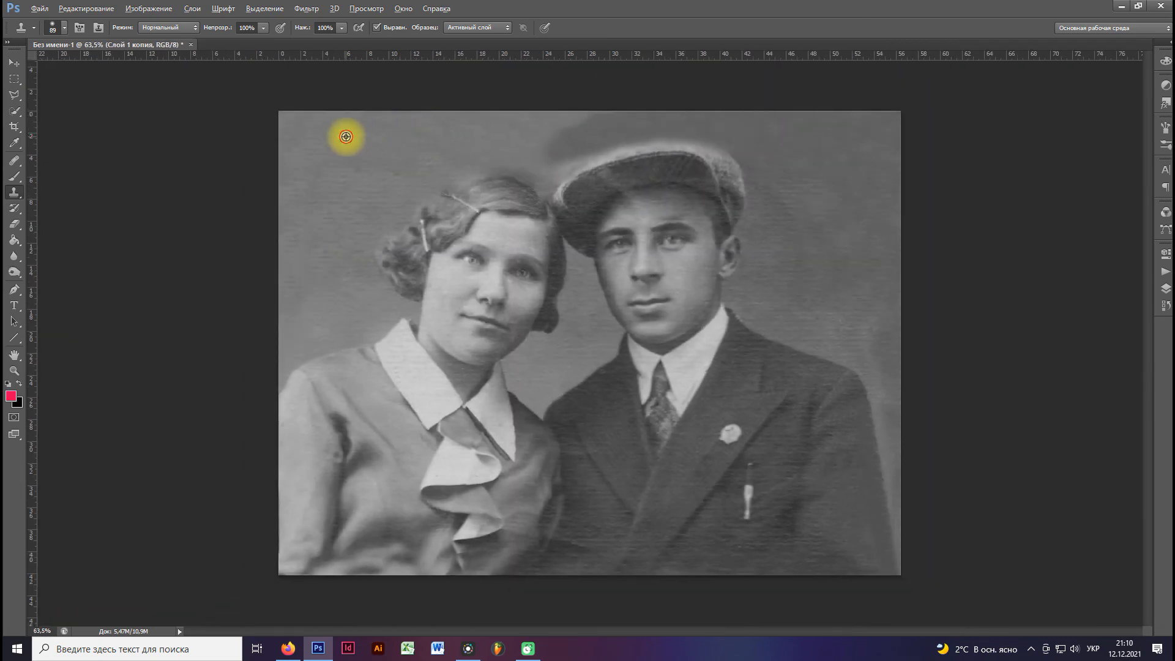
mouse_move(575, 131)
left_mouse_down()
mouse_move(538, 146)
mouse_move(649, 120)
mouse_move(572, 114)
mouse_move(464, 134)
mouse_move(566, 137)
mouse_move(545, 142)
mouse_move(561, 148)
mouse_move(610, 132)
mouse_move(565, 137)
mouse_move(669, 128)
mouse_move(612, 123)
mouse_move(719, 121)
mouse_move(435, 134)
mouse_move(570, 139)
mouse_move(558, 148)
mouse_move(718, 109)
mouse_move(497, 125)
mouse_move(718, 111)
mouse_move(570, 120)
mouse_move(783, 124)
mouse_move(542, 122)
mouse_move(913, 118)
mouse_move(677, 118)
left_mouse_up()
left_click(465, 133, "alt")
mouse_move(882, 173)
left_mouse_down()
mouse_move(818, 137)
mouse_move(779, 139)
mouse_move(890, 158)
mouse_move(892, 129)
mouse_move(784, 178)
mouse_move(778, 150)
mouse_move(835, 174)
left_mouse_up()
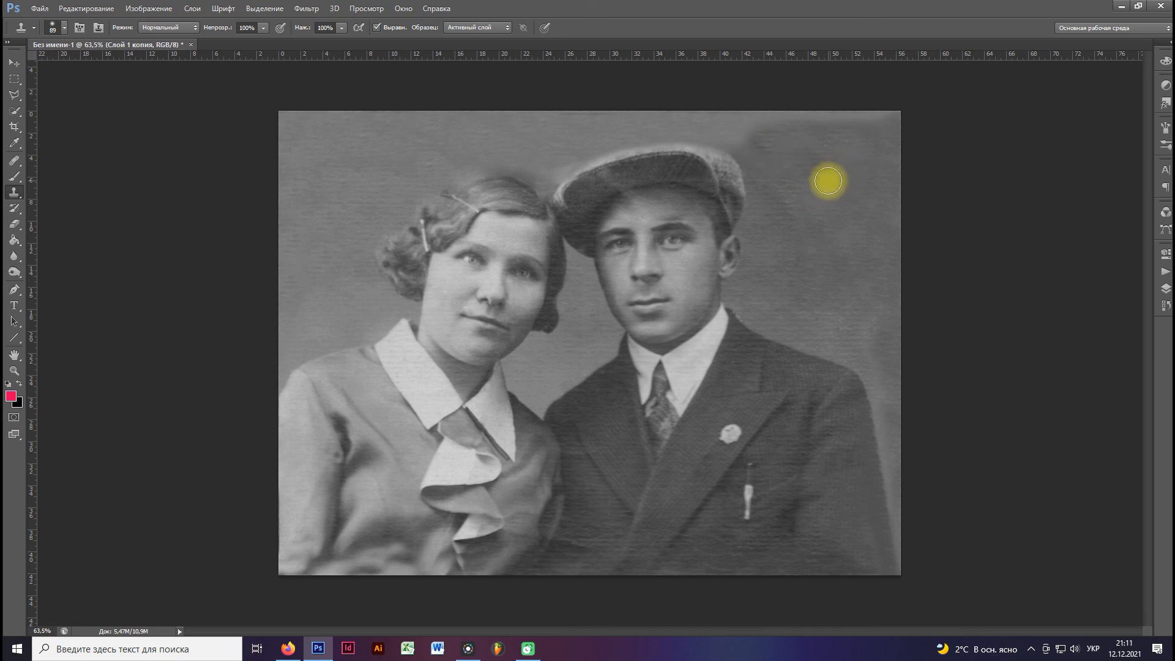
Clone background along the cap's front upper edge to clean up its outline.
scroll(662, 189, "up", 4)
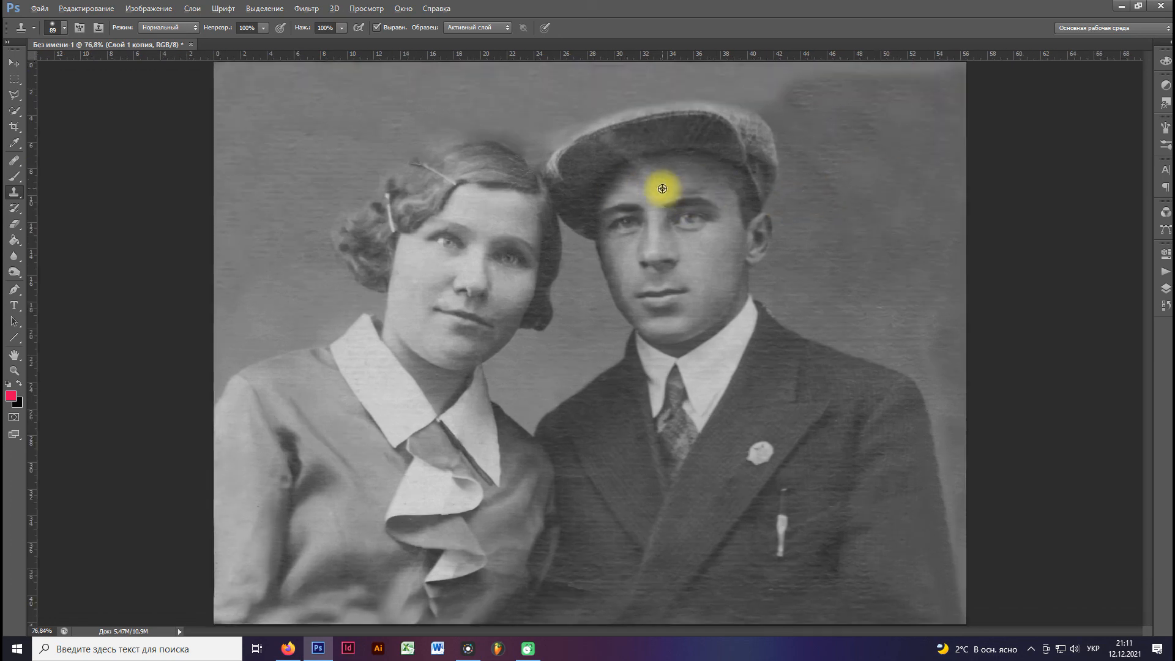
left_click_drag(645, 174, 637, 175)
left_click(658, 124, "alt")
mouse_move(621, 133)
left_mouse_down()
mouse_move(610, 134)
mouse_move(676, 162)
left_mouse_up()
scroll(634, 170, "down", 1)
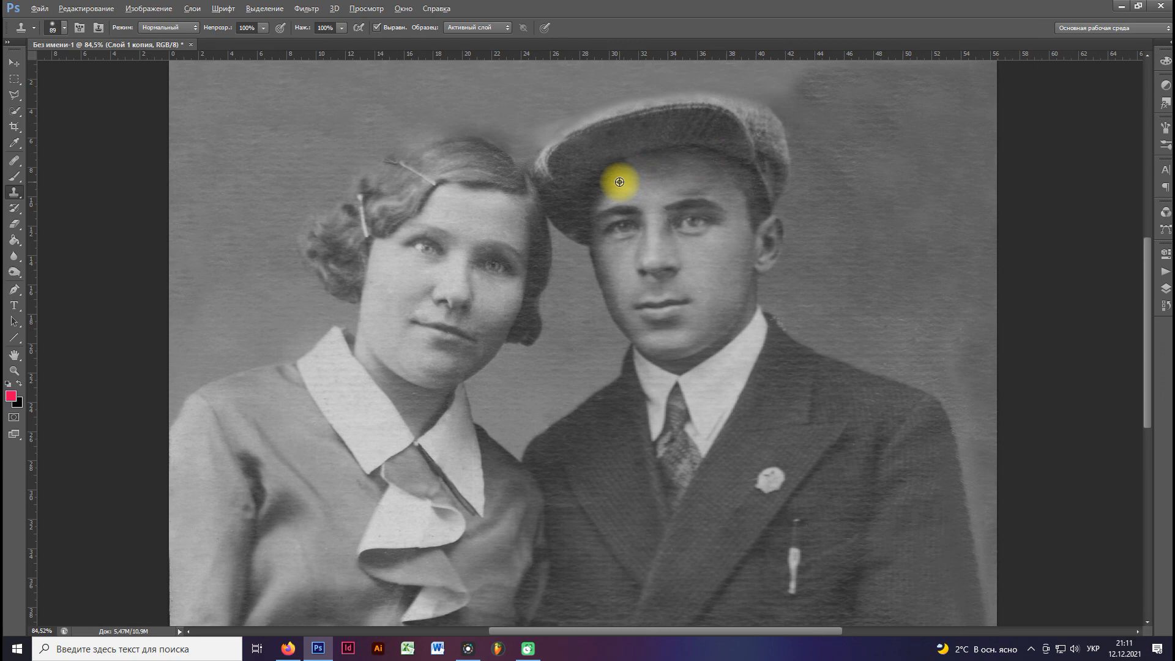
scroll(619, 181, "down", 1)
scroll(620, 182, "down", 1)
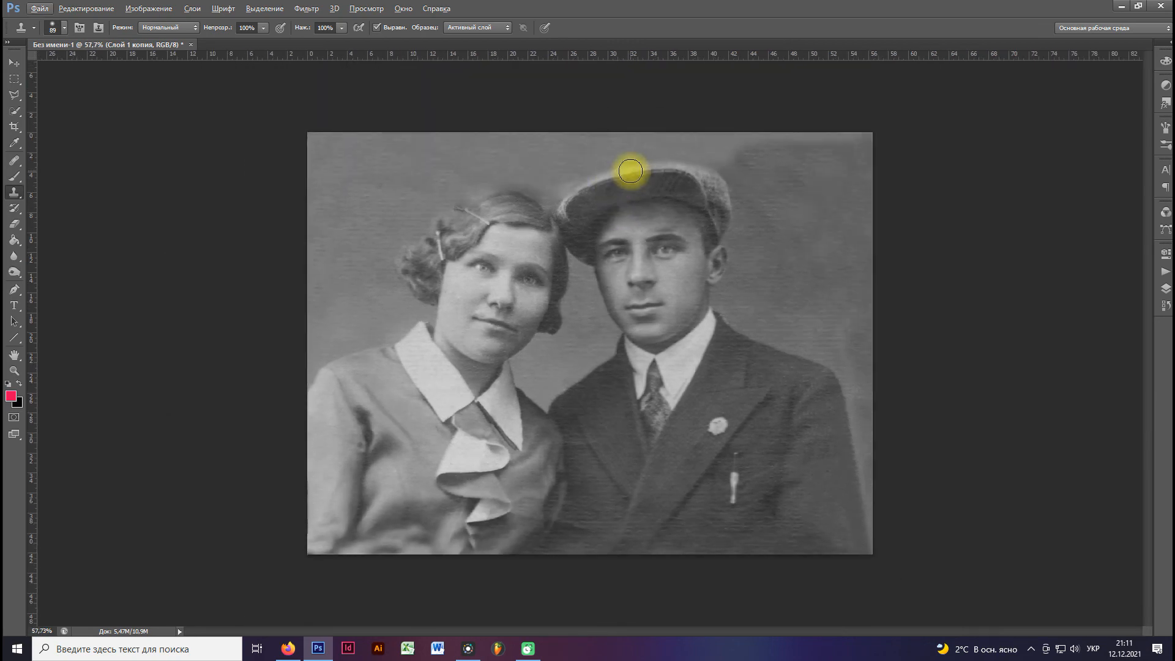
Apply a Curves adjustment to the retouched layer, pulling the upper midtones slightly down to darken the photo.
left_click(149, 9)
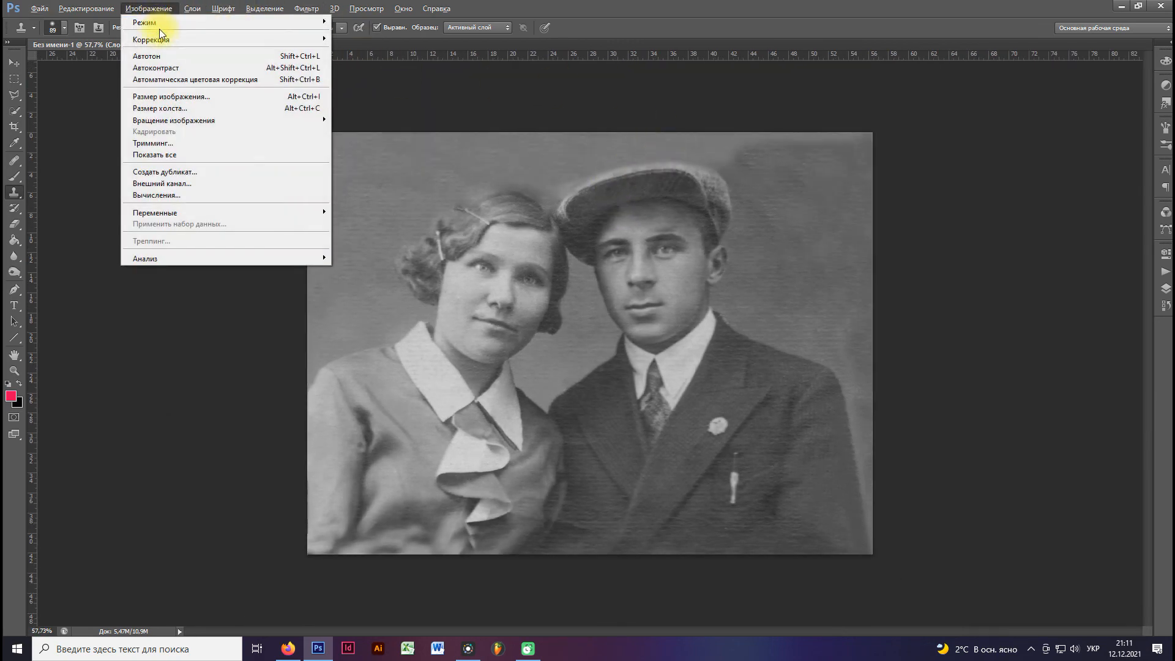
mouse_move(183, 37)
left_click(375, 61)
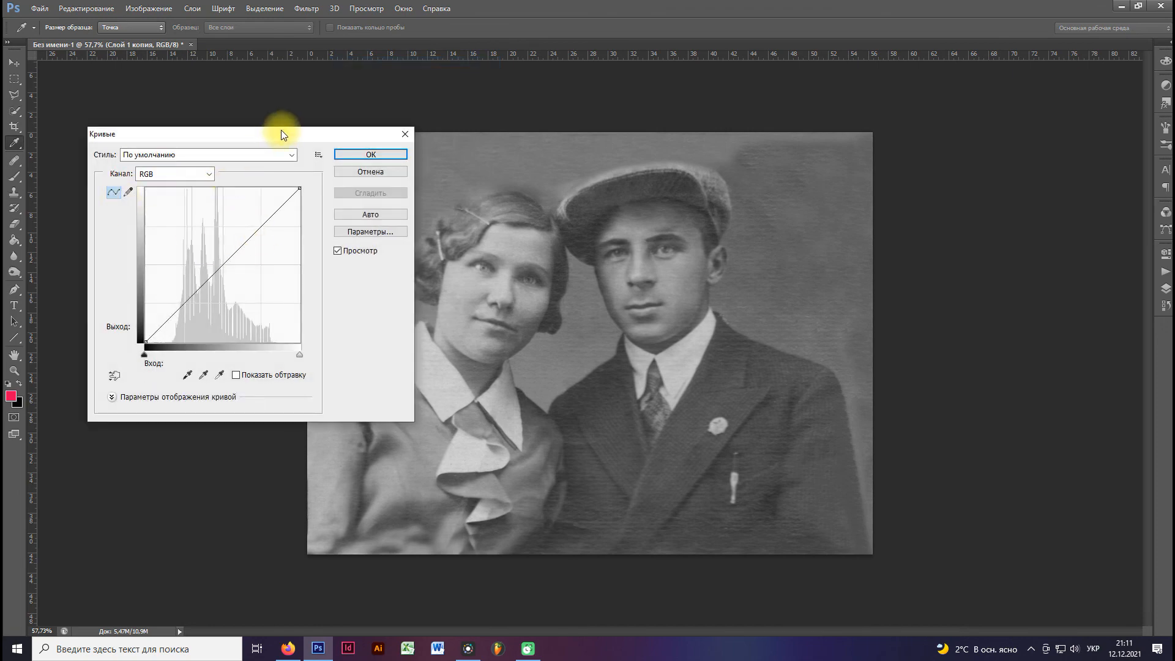
left_click_drag(281, 130, 204, 98)
mouse_move(168, 210)
left_mouse_down()
mouse_move(180, 209)
mouse_move(178, 190)
mouse_move(186, 198)
left_mouse_up()
left_click(294, 122)
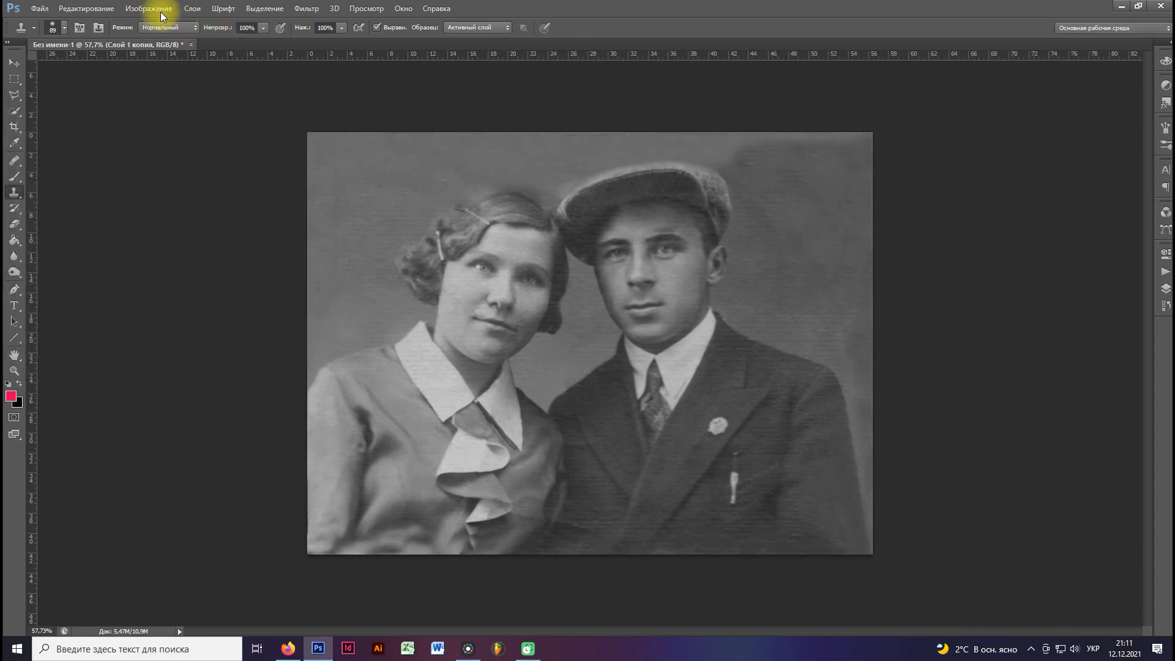
Apply a Brightness/Contrast adjustment to the retouched layer with brightness -18 and contrast 41.
left_click(153, 9)
mouse_move(155, 41)
left_click(343, 39)
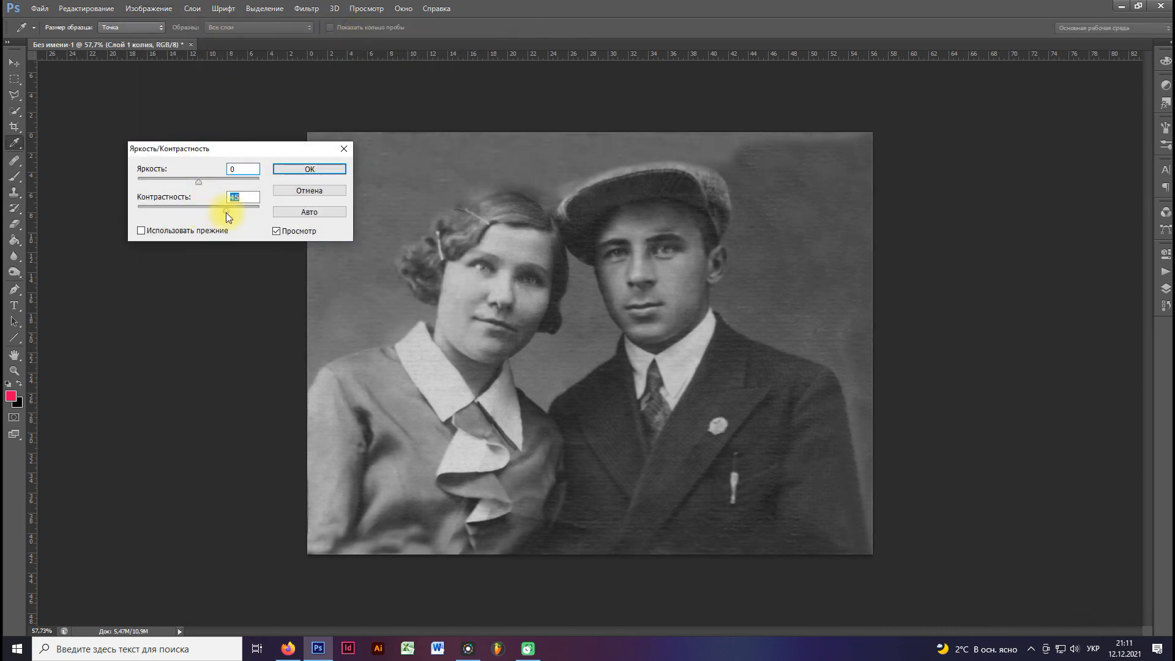
left_click_drag(197, 183, 192, 186)
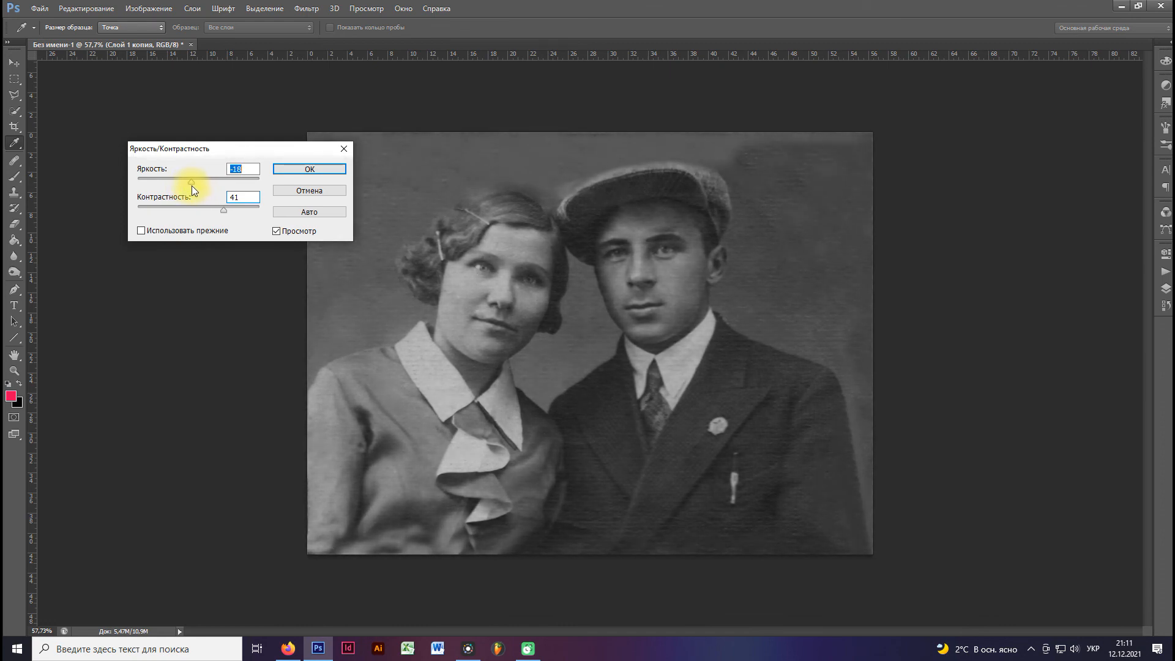
left_click(300, 174)
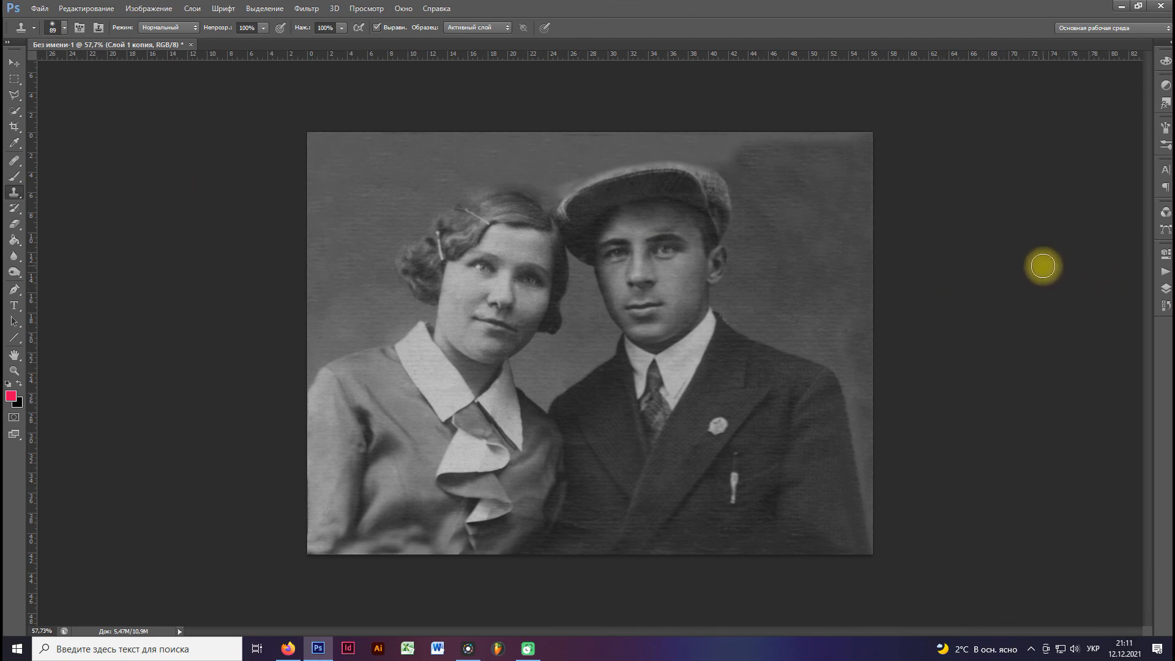
Show the original layer Слой 1 and toggle the visibility of Слой 1 копия to compare the photo before and after restoration.
left_click(1165, 288)
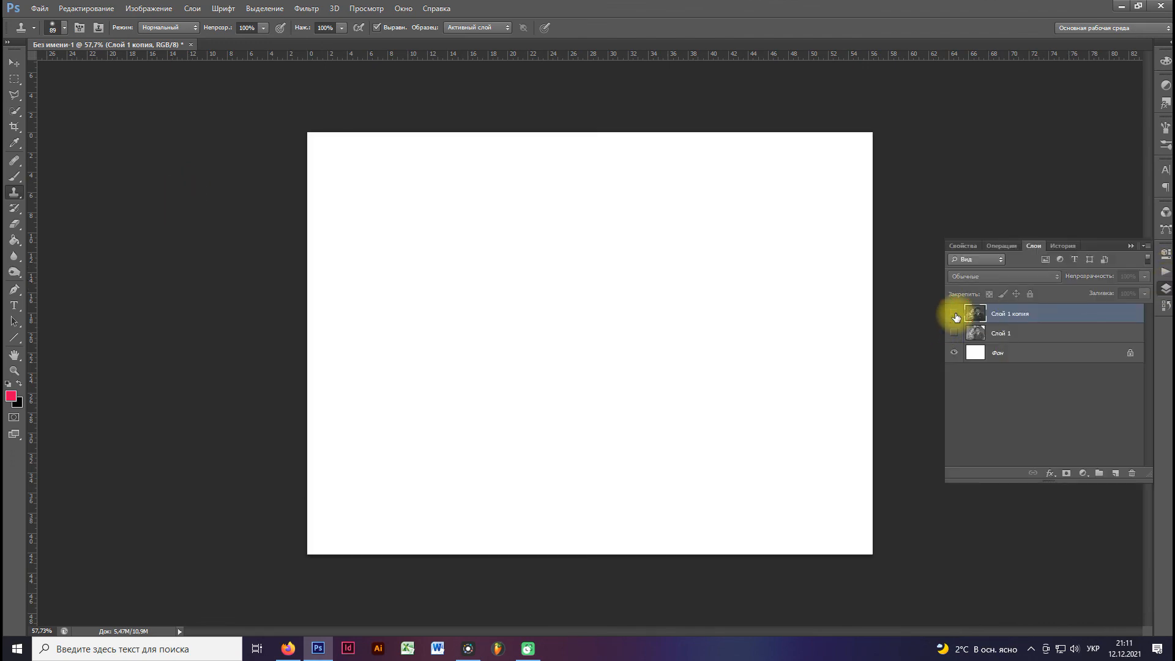
left_click(954, 313)
left_click(955, 314)
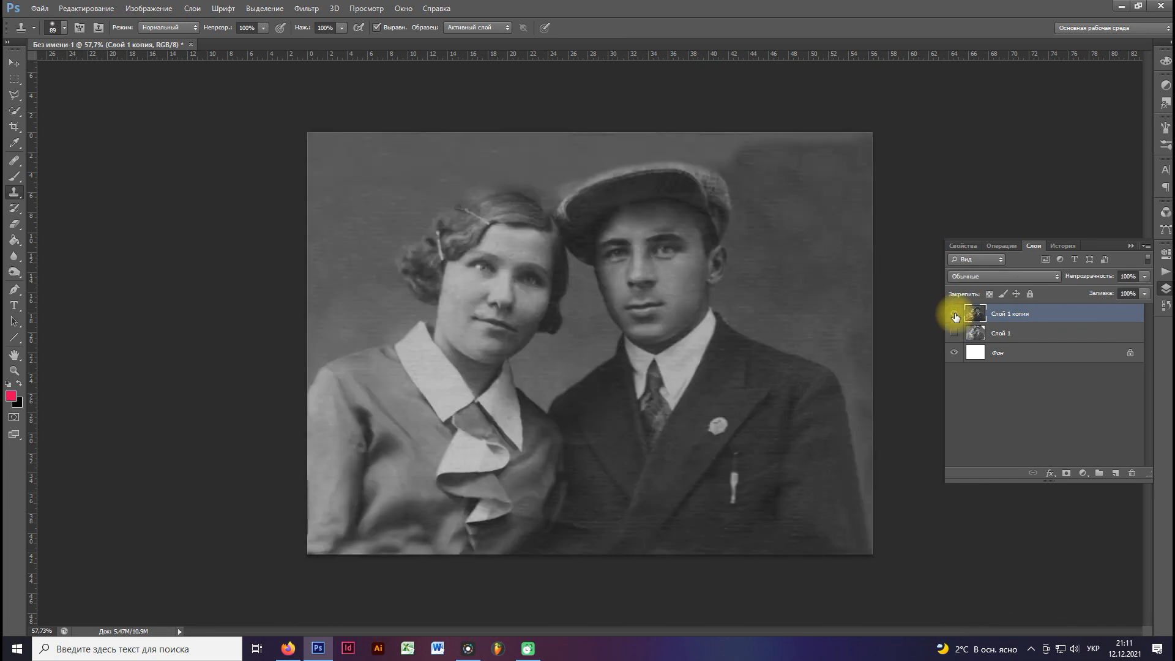
left_click(954, 333)
left_click(955, 315)
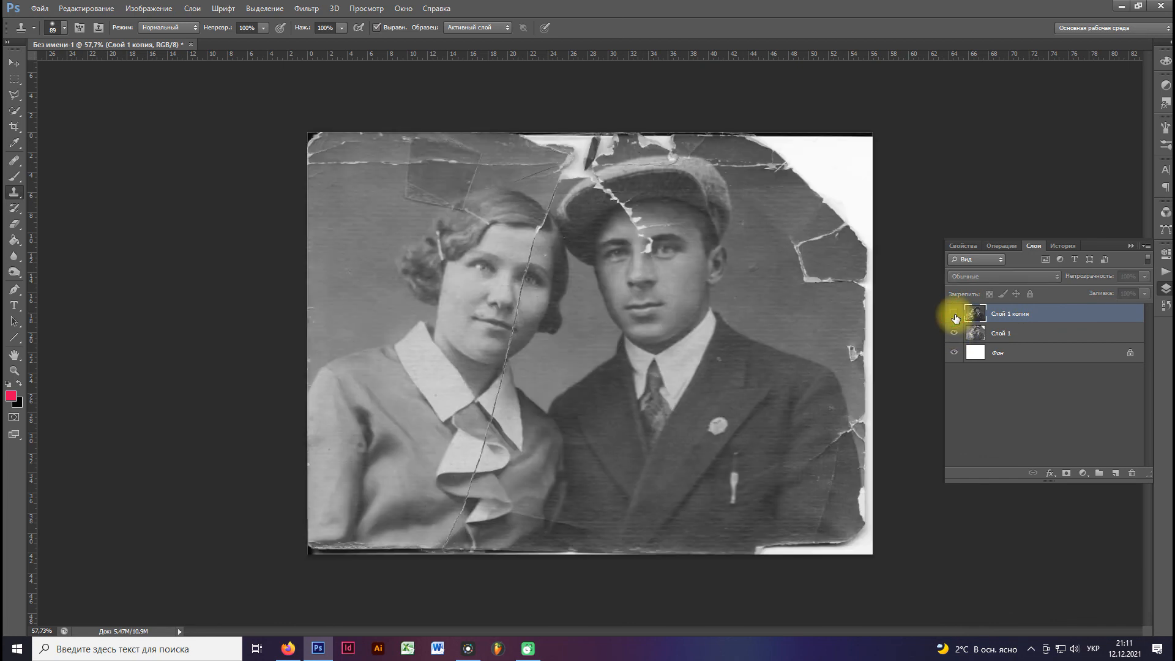
left_click(955, 314)
left_click(954, 314)
left_click(954, 315)
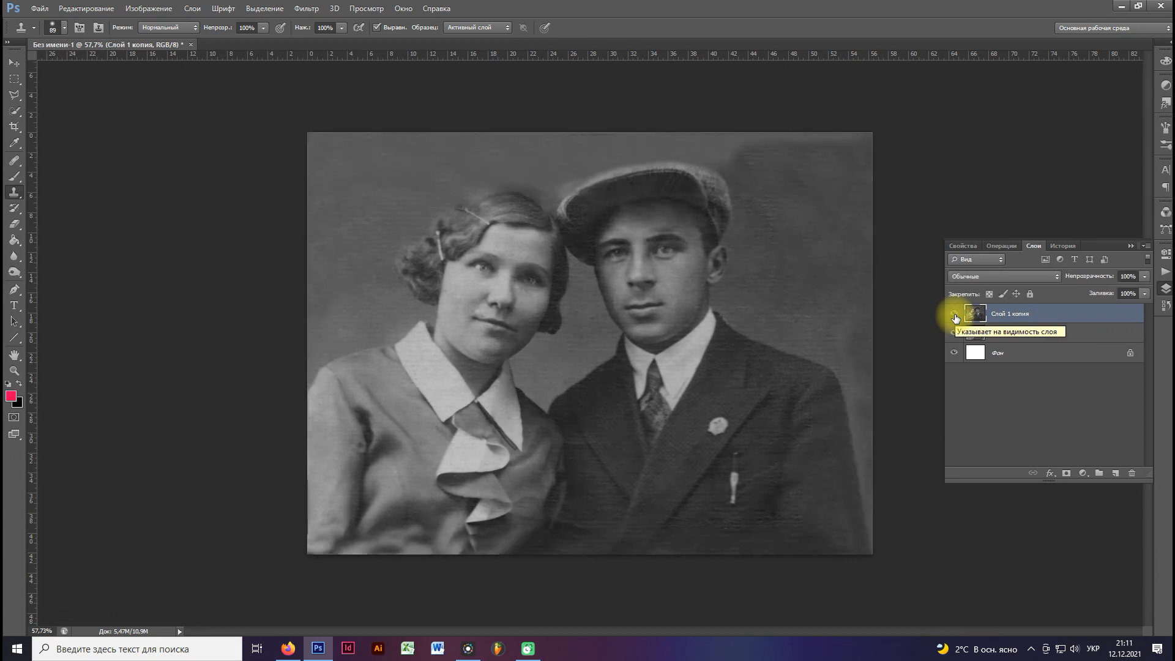
left_click(955, 315)
left_click(955, 315)
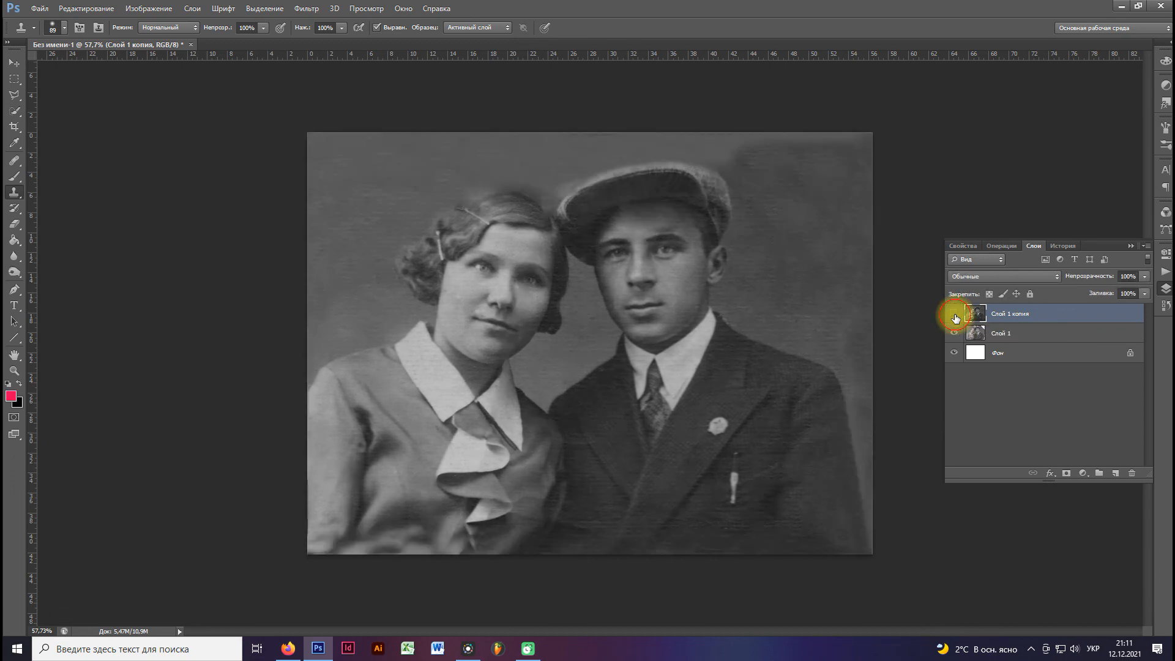
left_click(955, 315)
left_click(955, 314)
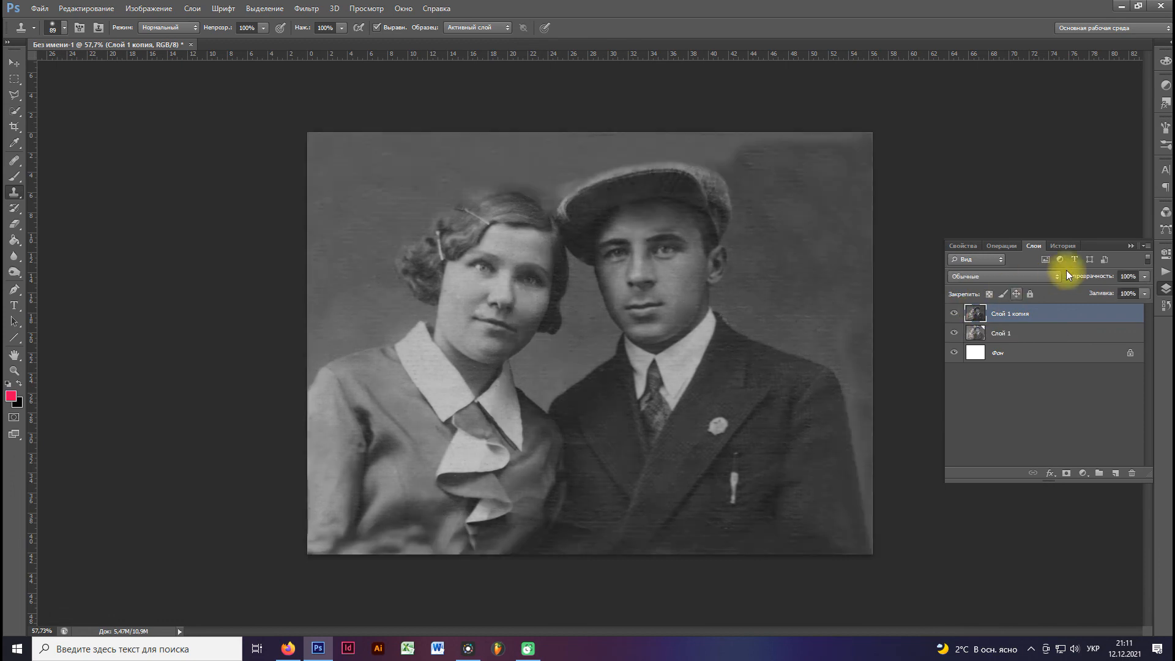
left_click(1130, 246)
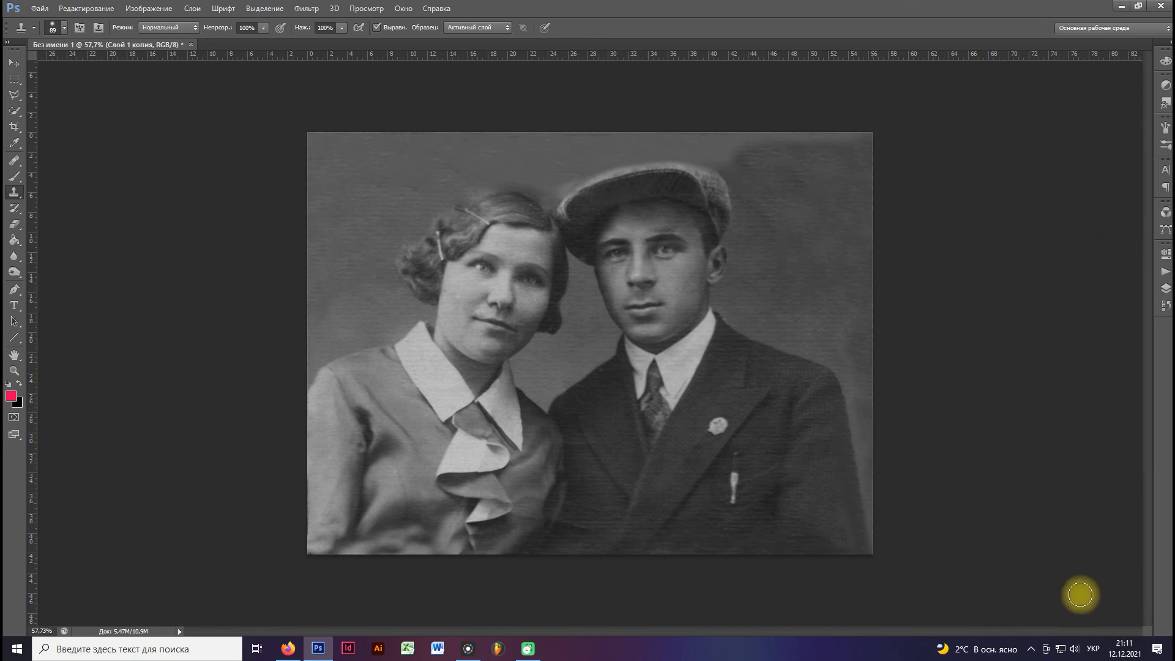